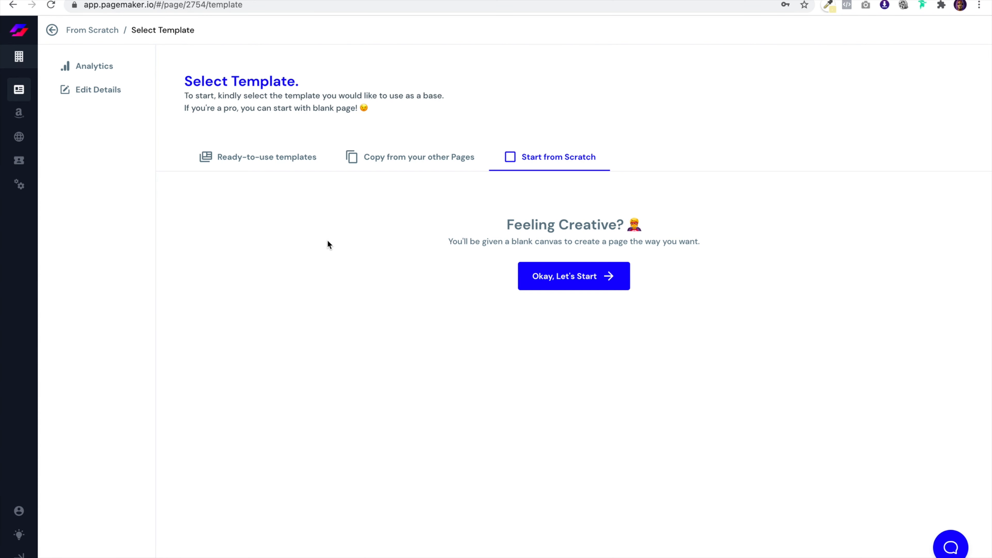
Start a blank page and add the Victor announcement module as its first section
click(528, 274)
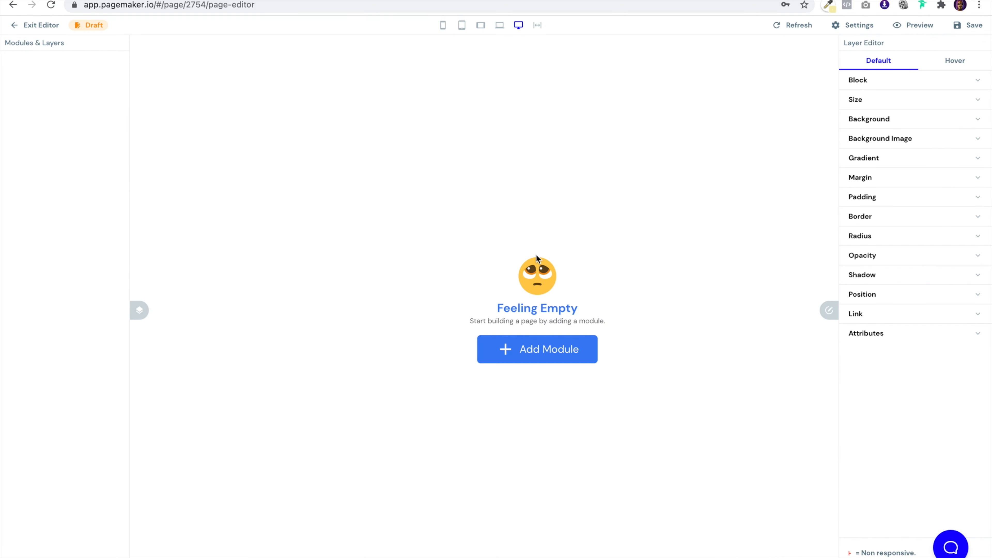
click(543, 356)
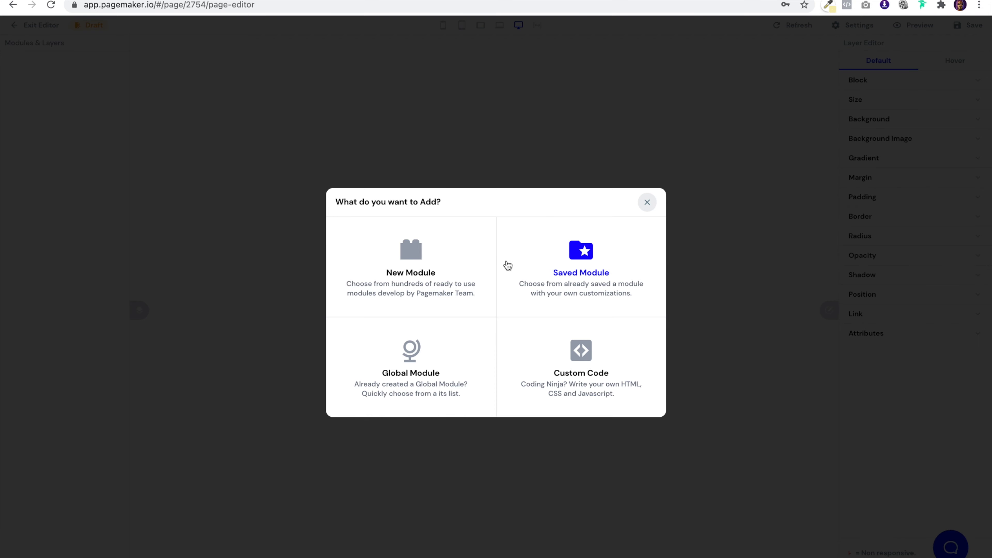
click(413, 262)
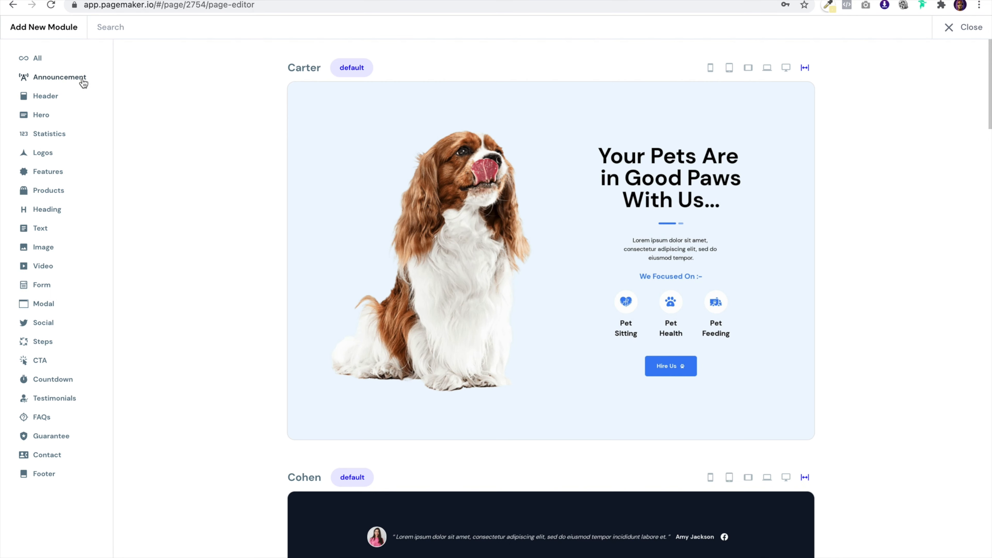
click(60, 77)
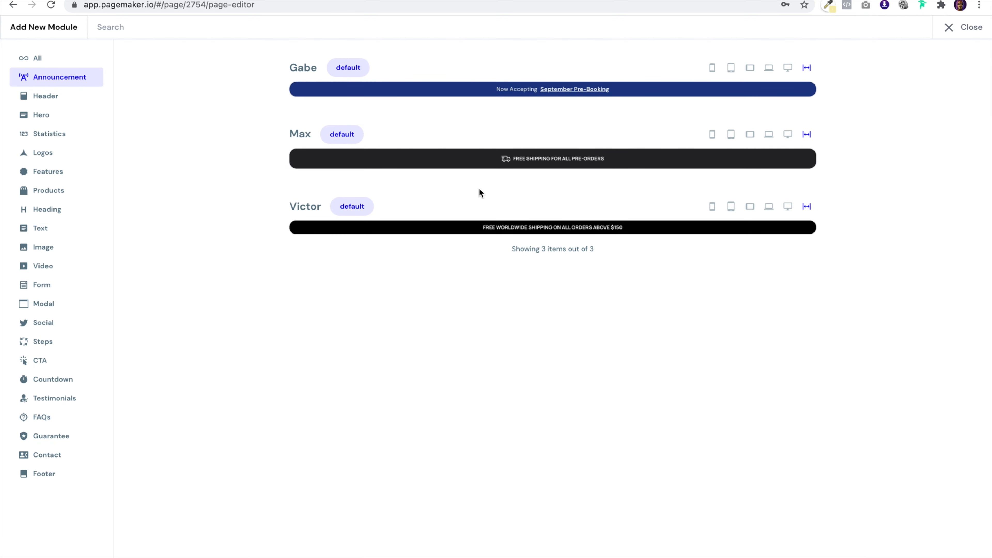
click(538, 231)
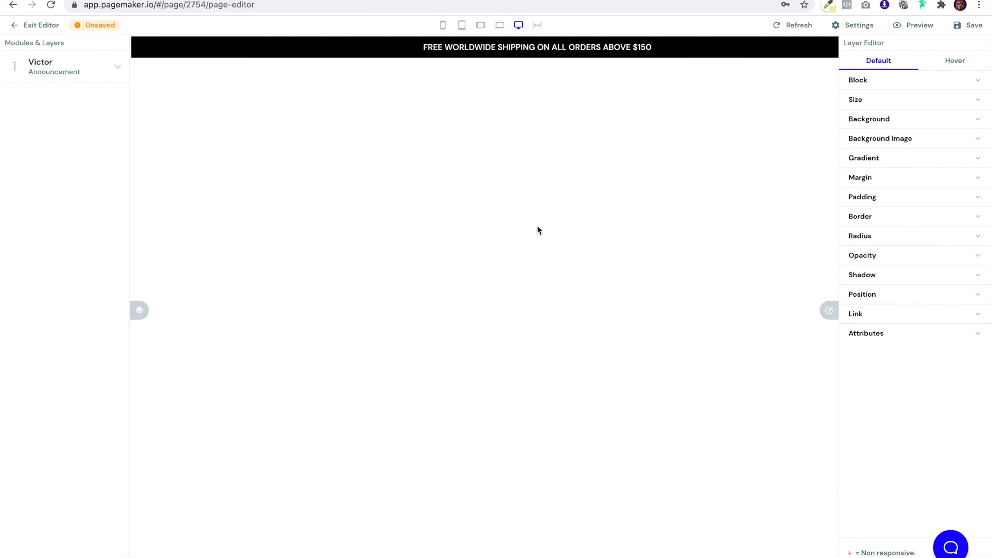
Replace the announcement bar's text with "Free Shipping to :::country:::"
double_click(636, 47)
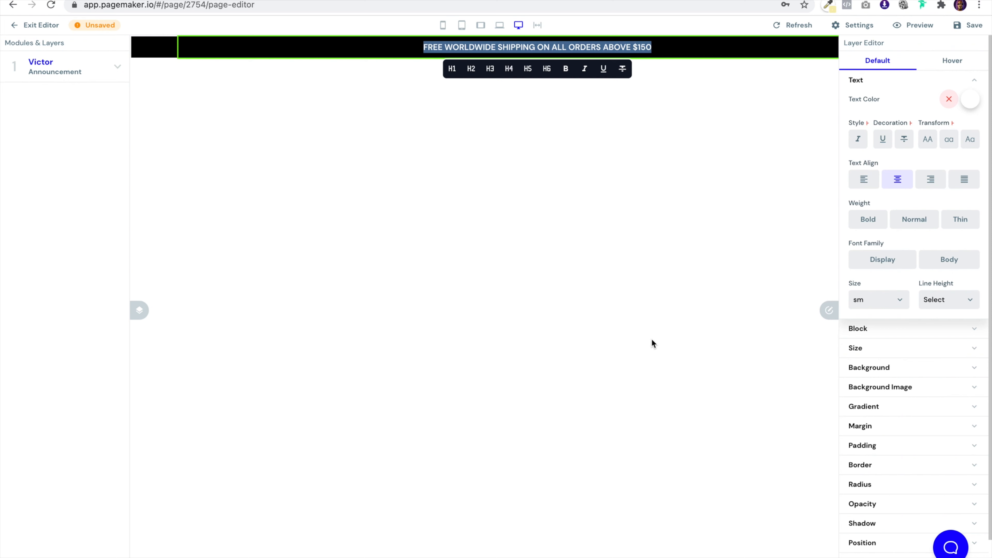
text(Free Ship)
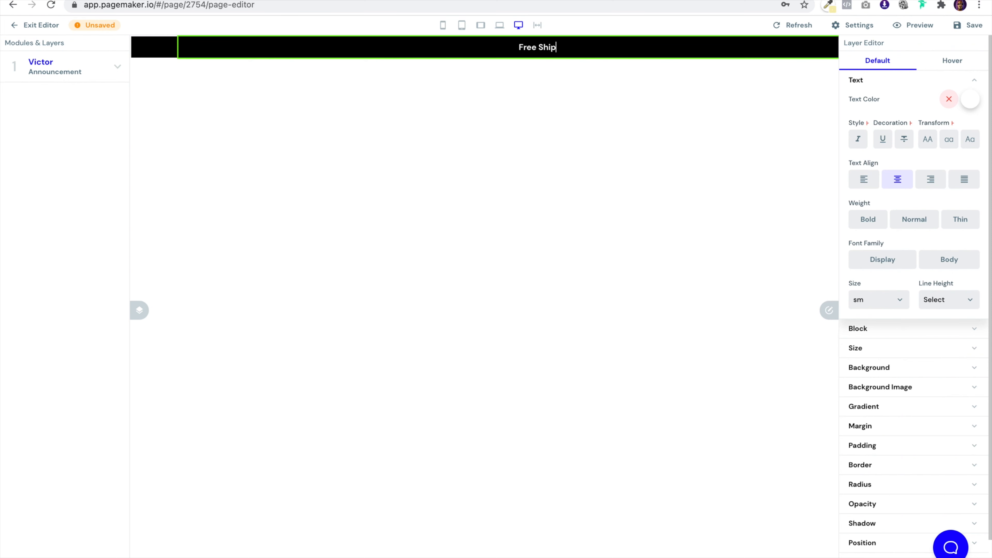
text(ping to :::countryLL)
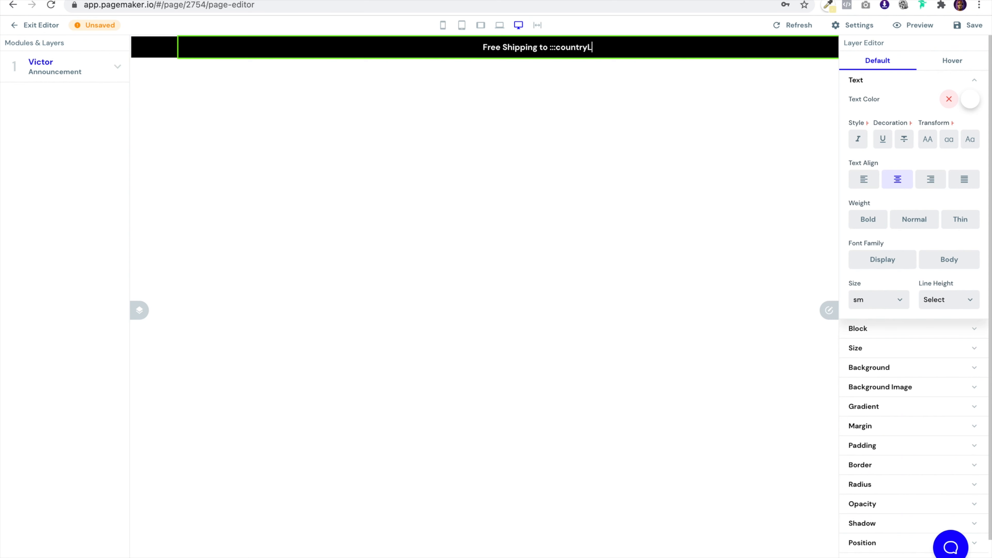
key(BackSpace)
key(BackSpace)
text(:::)
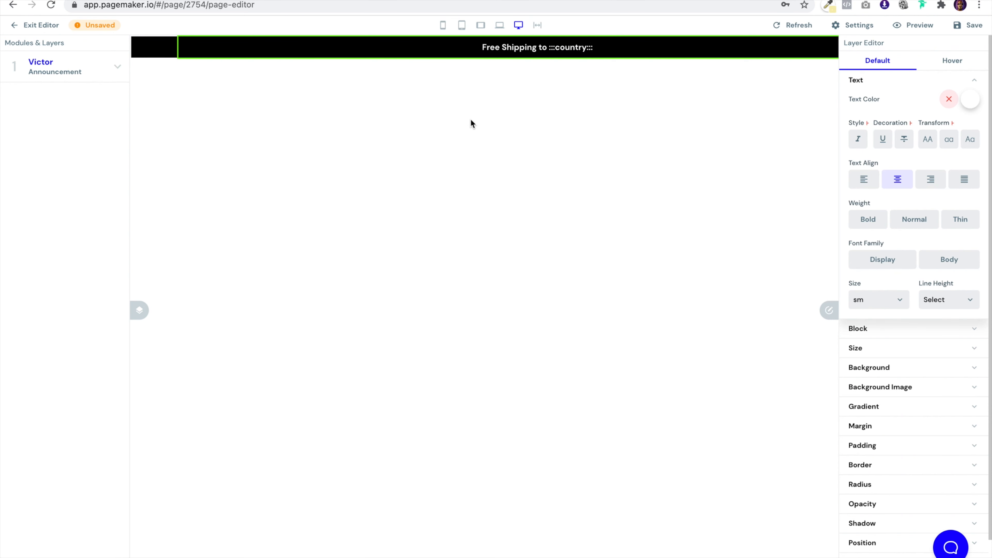
click(238, 199)
Open the new-module library from the announcement bar and browse all modules, then the Hero category
mouse_move(500, 48)
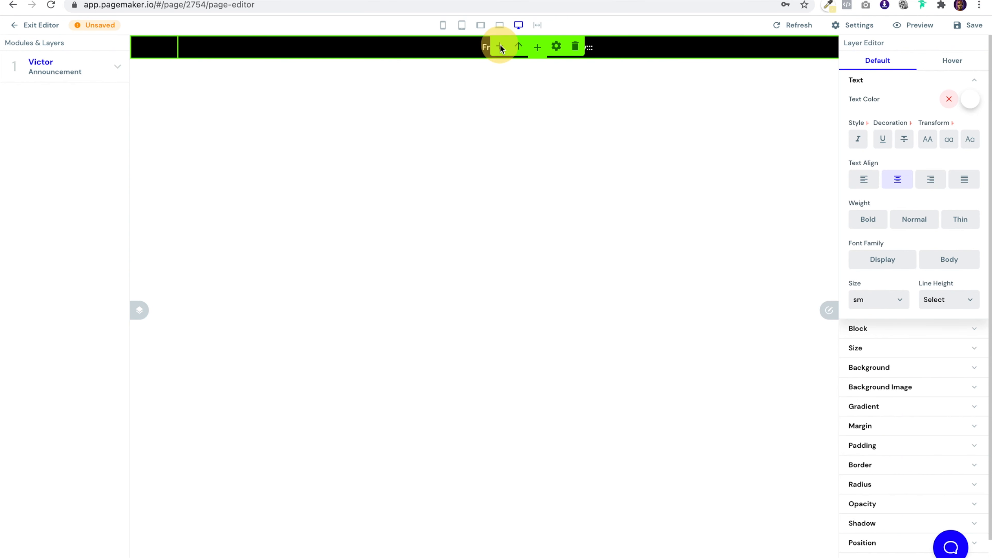
click(501, 48)
click(431, 285)
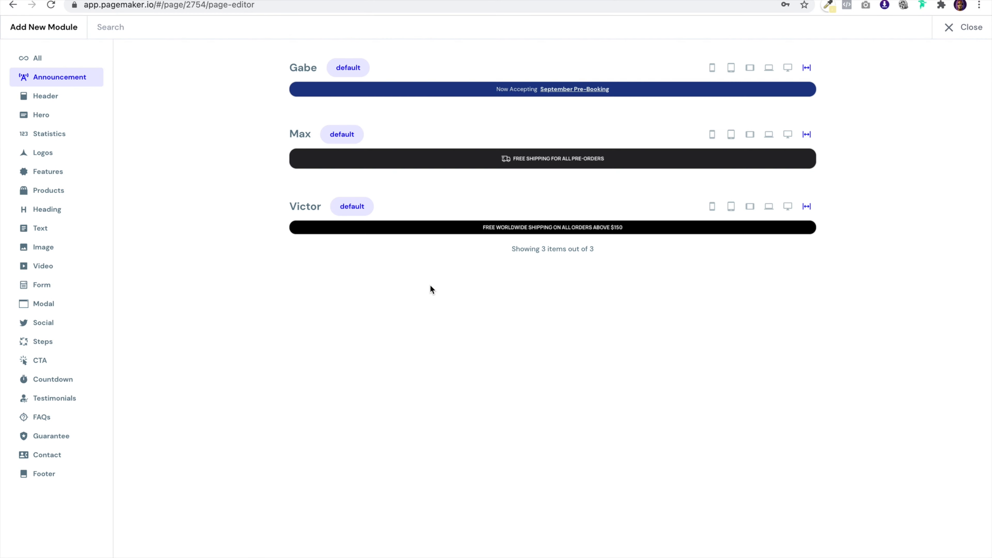
click(39, 60)
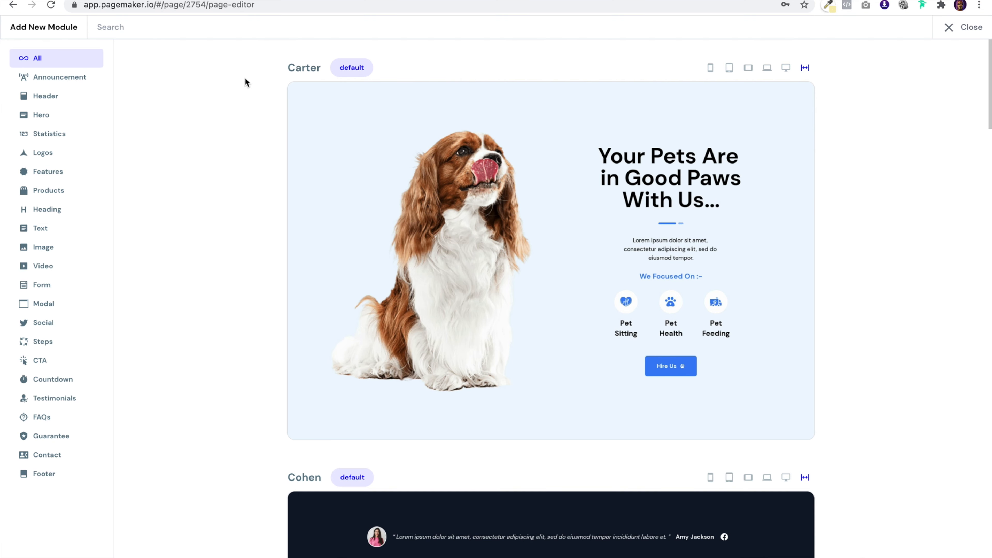
scroll(477, 197, down, 2)
scroll(477, 197, down, 10)
scroll(477, 197, up, 10)
click(57, 121)
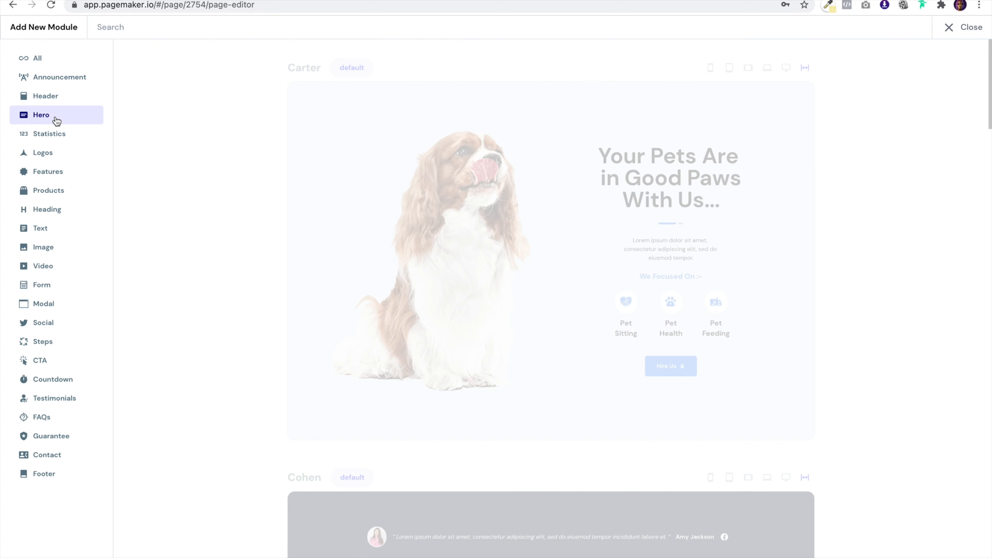
scroll(410, 146, down, 5)
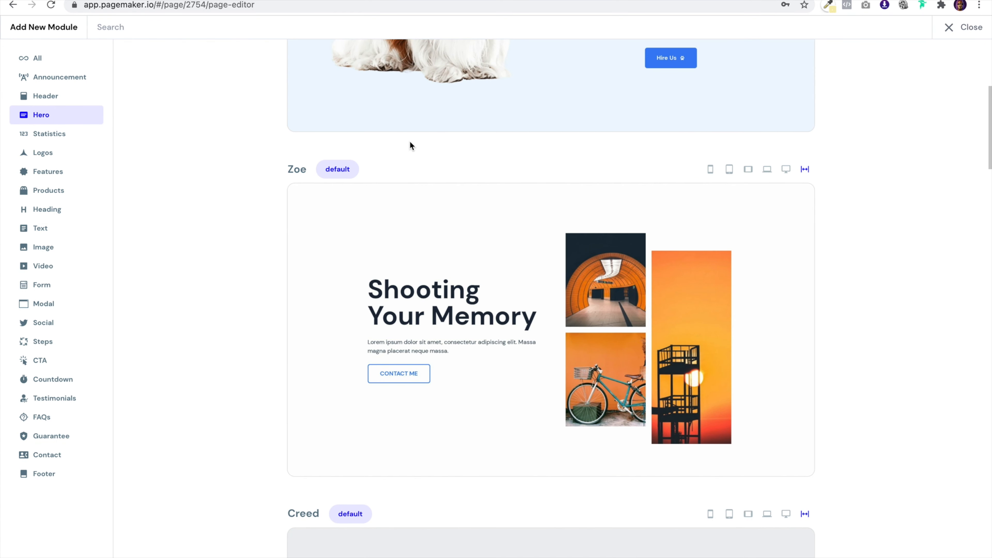
scroll(410, 141, up, 1)
scroll(409, 141, down, 10)
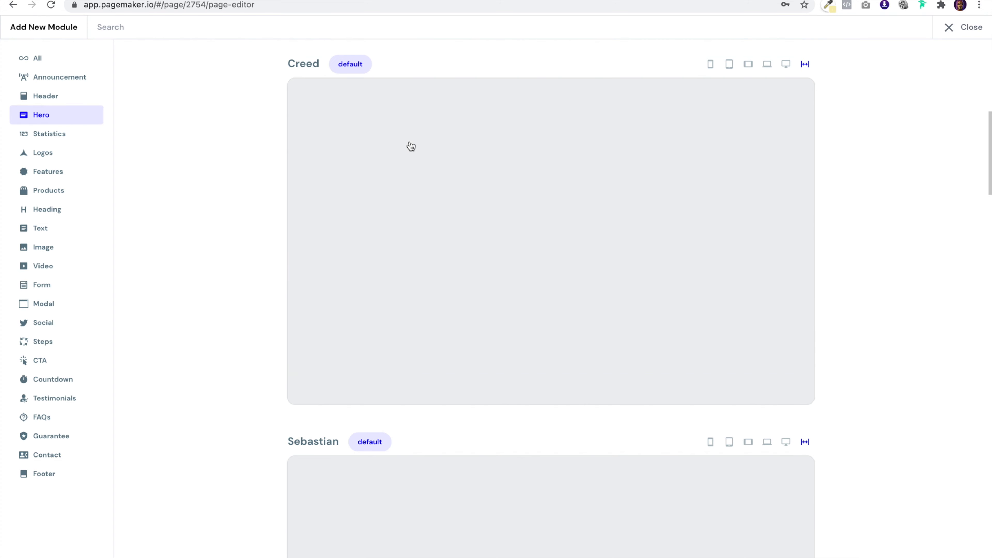
scroll(410, 142, up, 15)
Find the Holly hero module, add it to the page and move it below the announcement bar
click(447, 34)
text(holly)
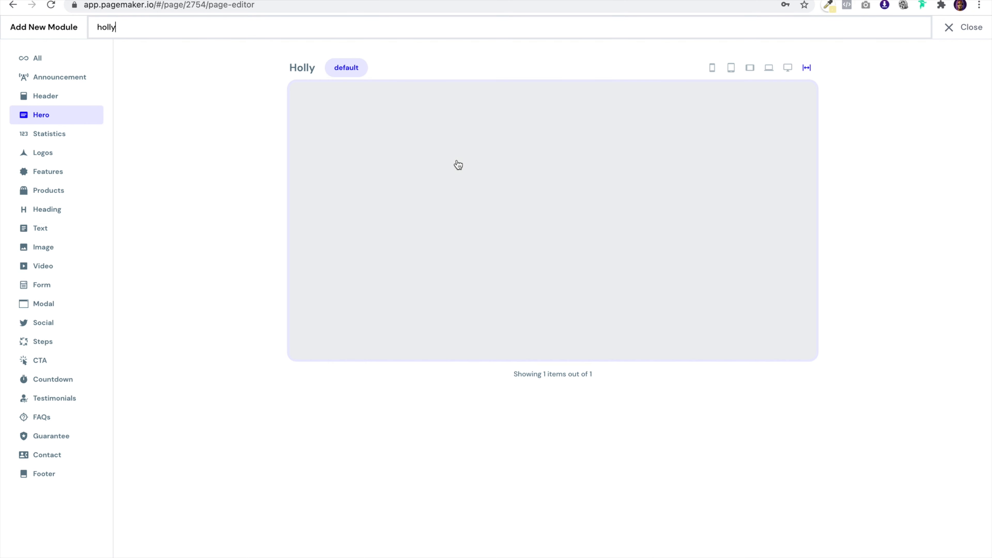
click(636, 282)
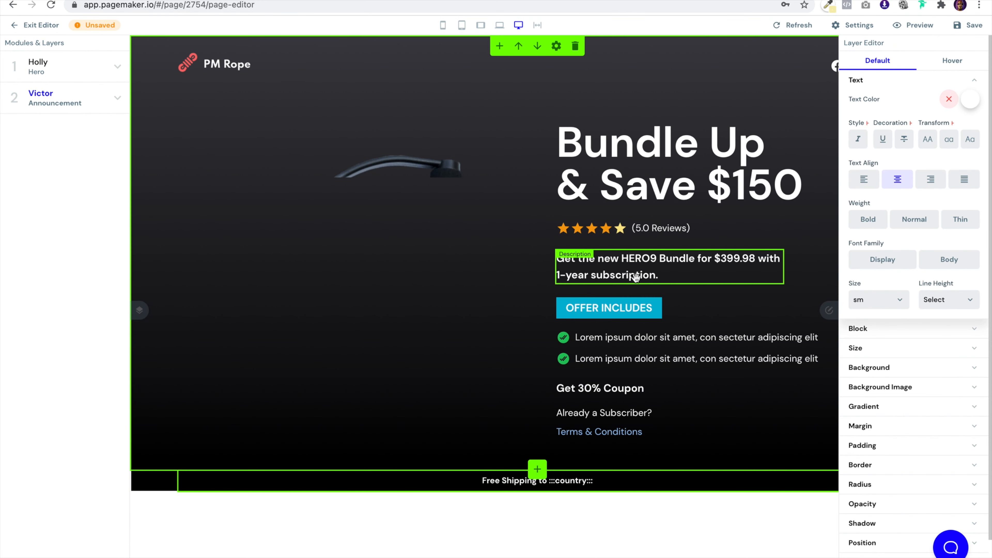
click(538, 46)
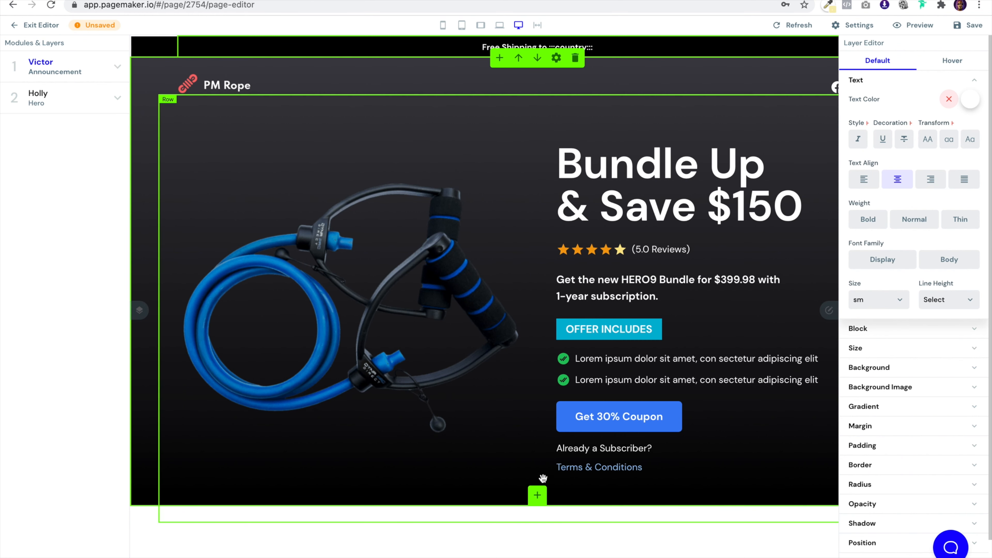
Search all new modules for "amy" and add the Amy statistics module below the Holly hero
click(539, 495)
click(408, 242)
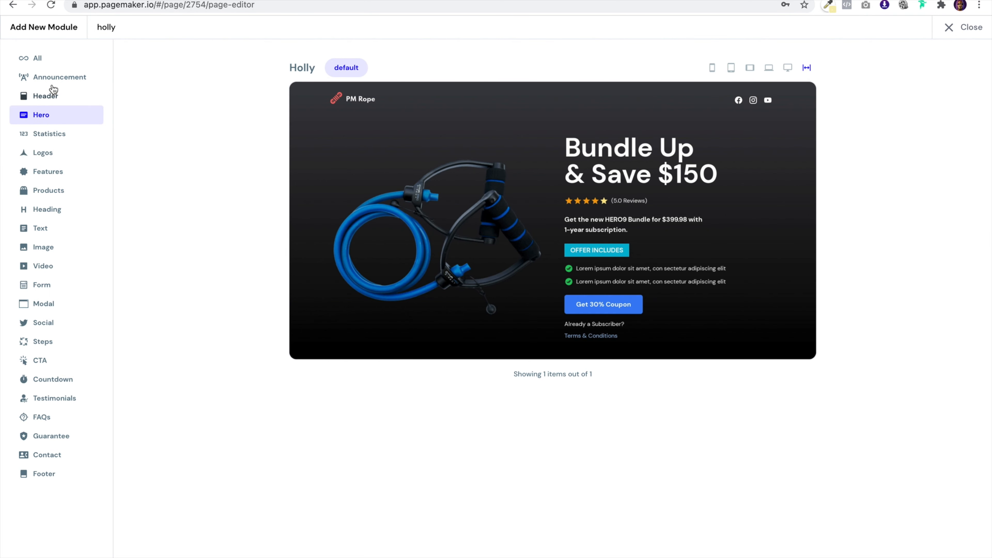
click(35, 58)
click(124, 30)
text(amy)
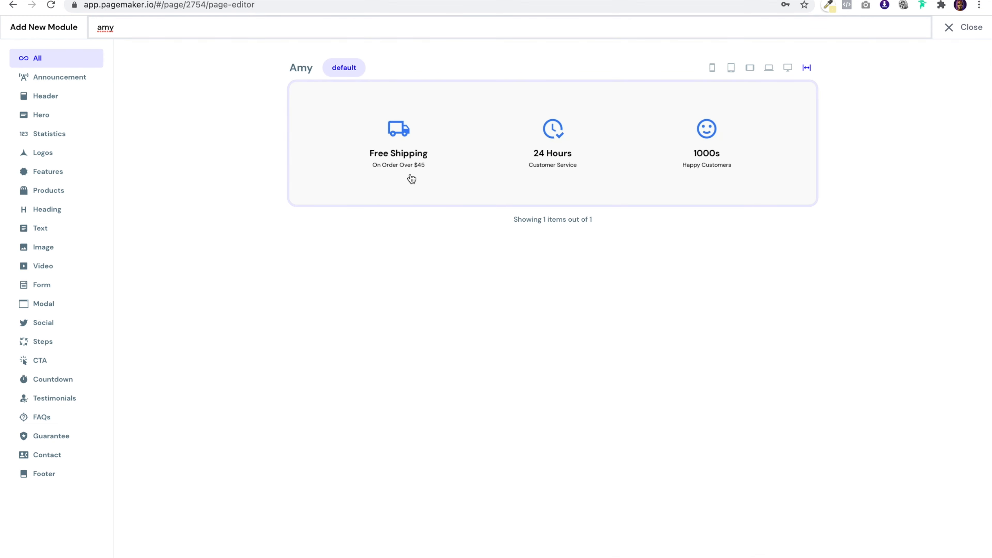
click(411, 179)
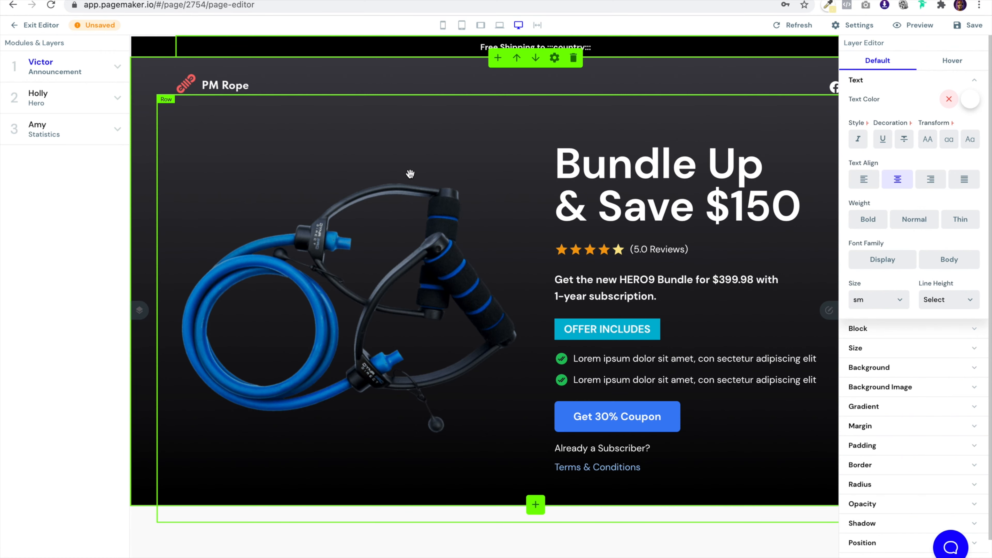
Add the Luca heading module with the "Speakers" title below the Amy statistics section
scroll(496, 332, down, 3)
scroll(496, 332, up, 3)
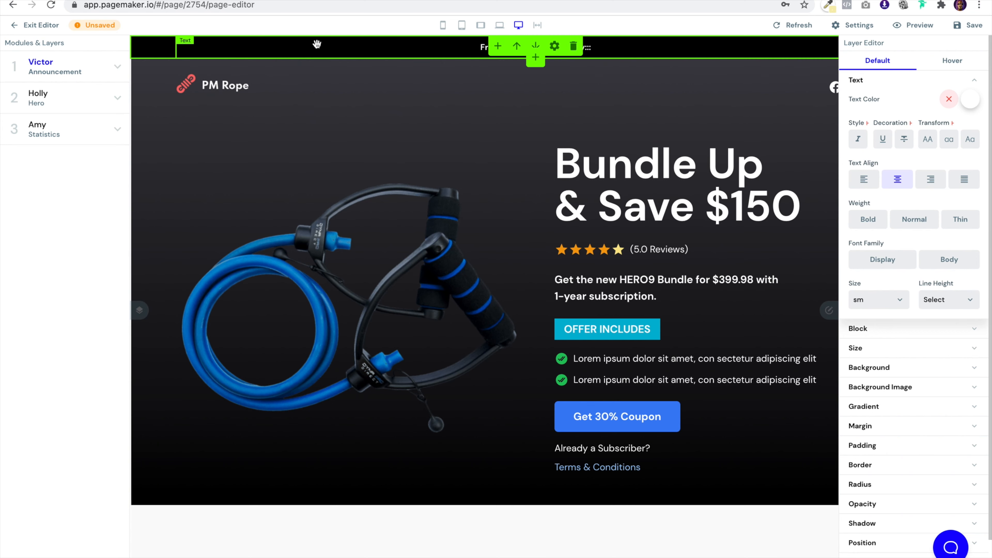
scroll(363, 207, down, 2)
scroll(363, 206, down, 1)
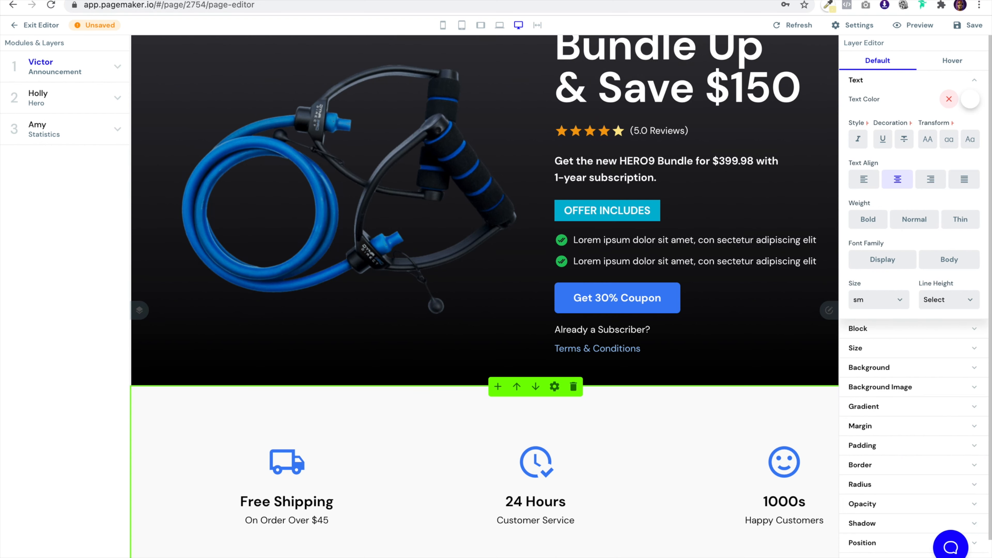
click(498, 387)
click(409, 268)
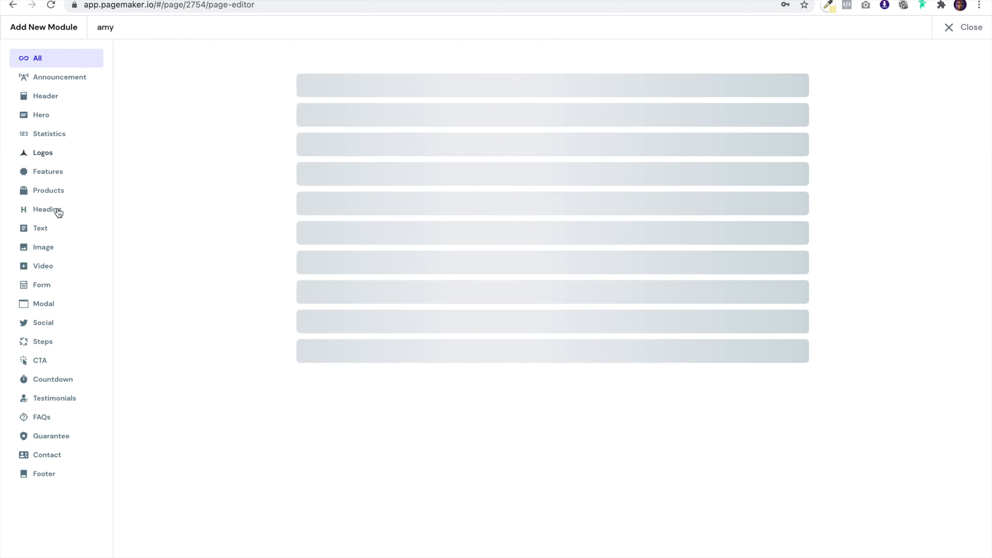
click(55, 209)
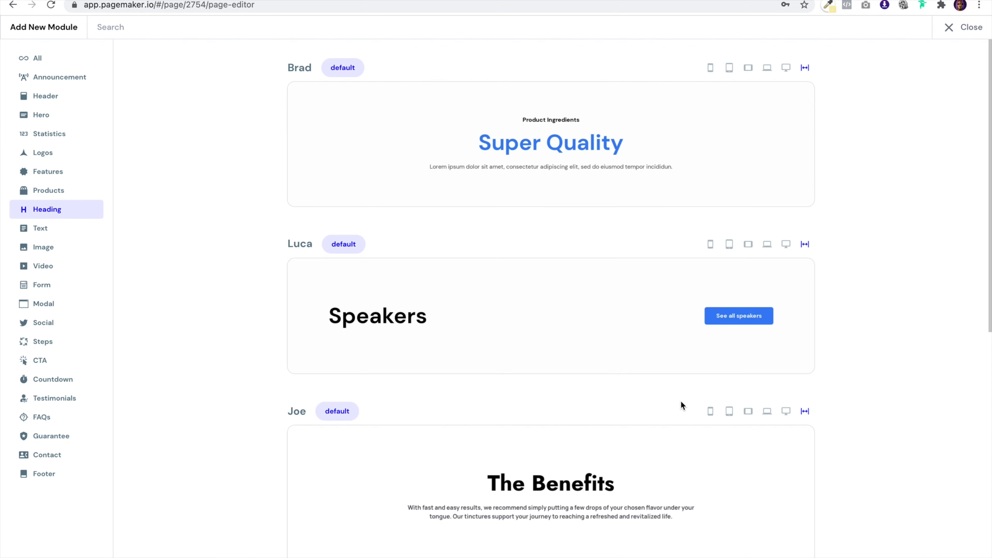
scroll(680, 401, down, 8)
scroll(681, 404, up, 5)
click(653, 177)
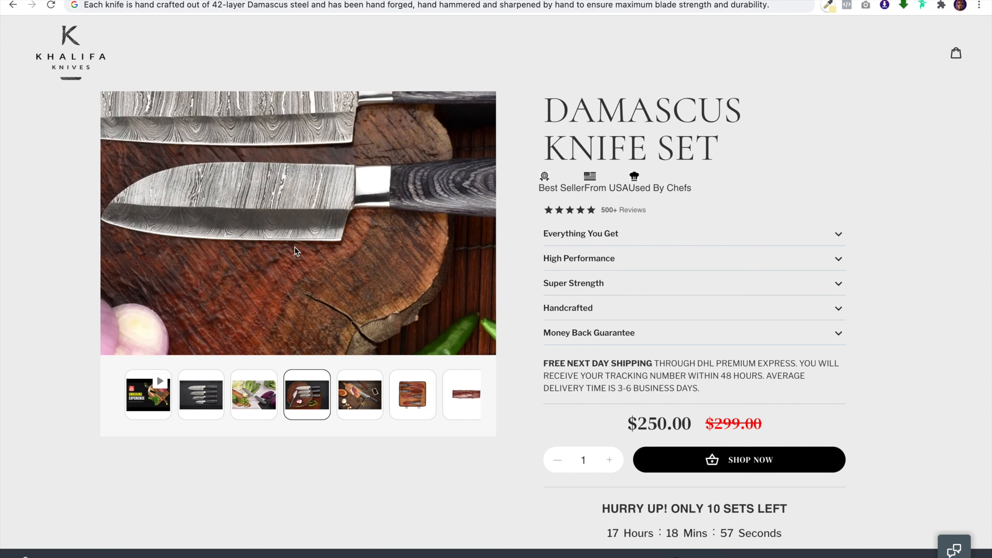
View the gallery images on the Damascus Knife Set product page one after another
click(452, 403)
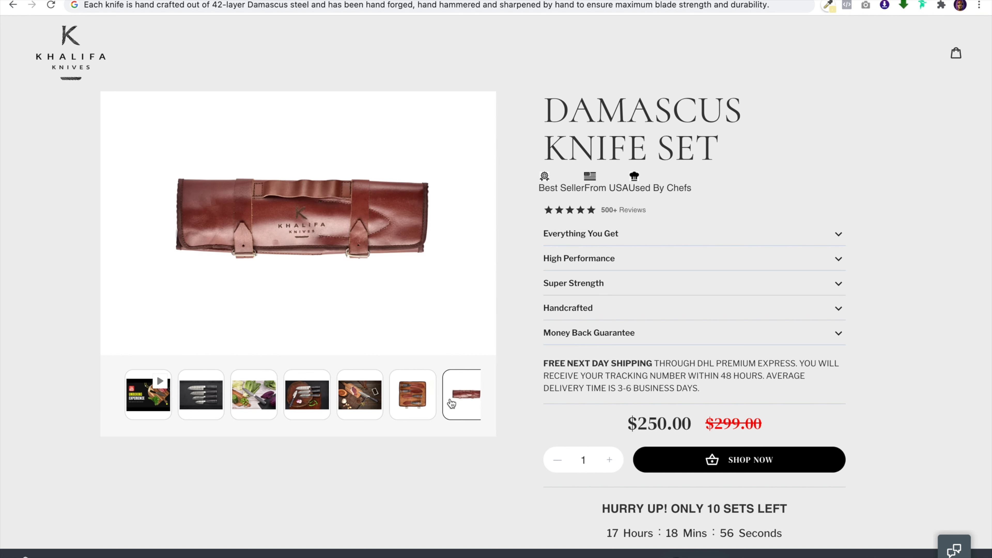
click(405, 399)
click(349, 394)
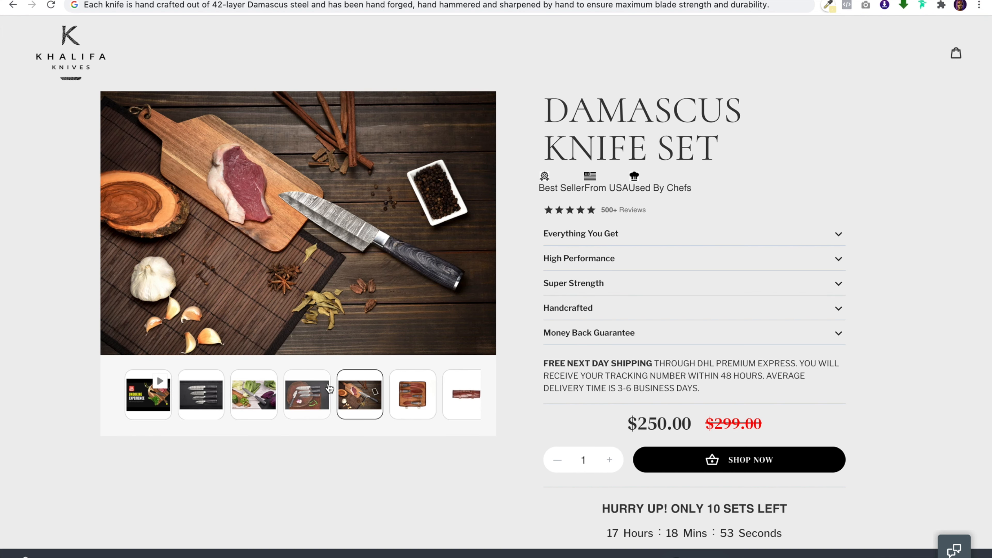
click(320, 390)
click(270, 400)
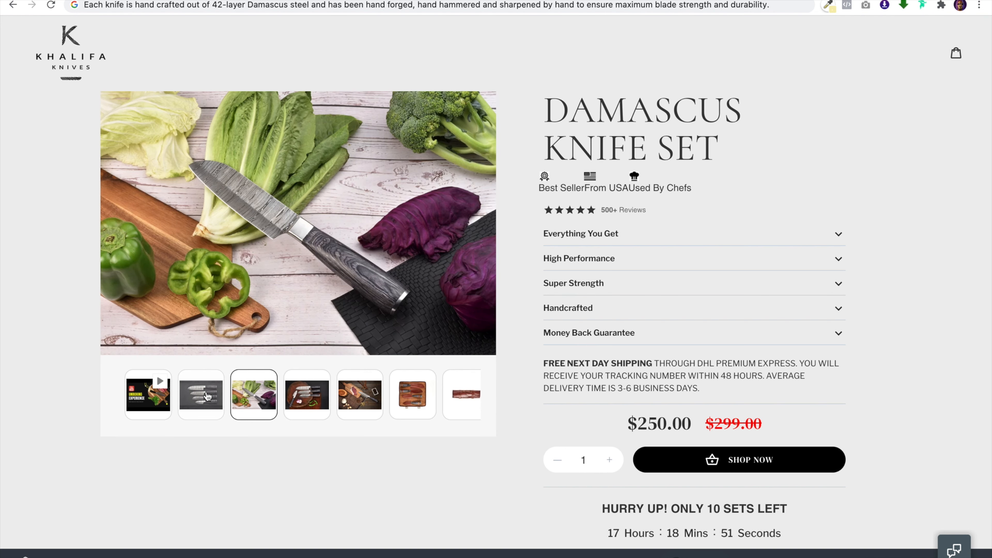
click(207, 396)
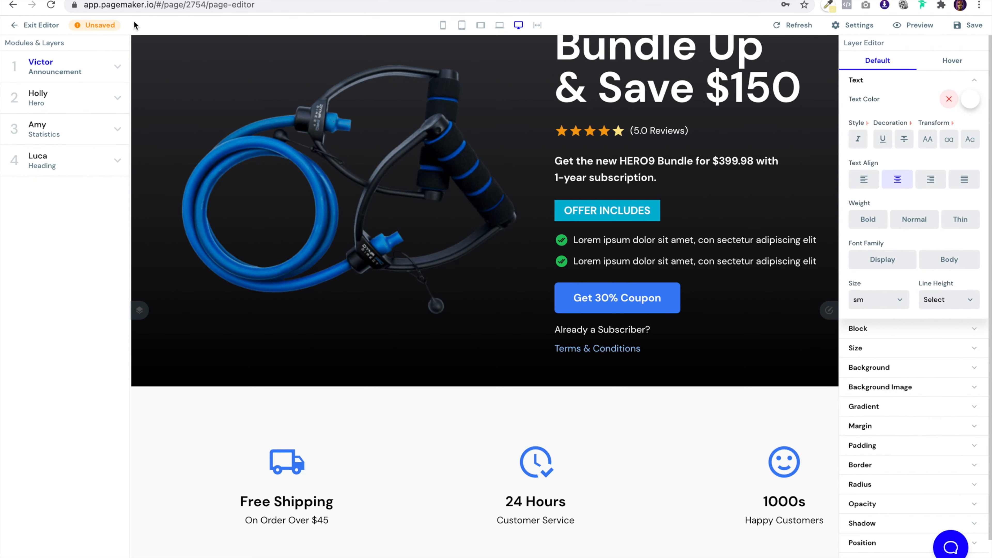
Look through both pages of ready-made image modules for a section to place below the Speakers heading
scroll(392, 332, down, 5)
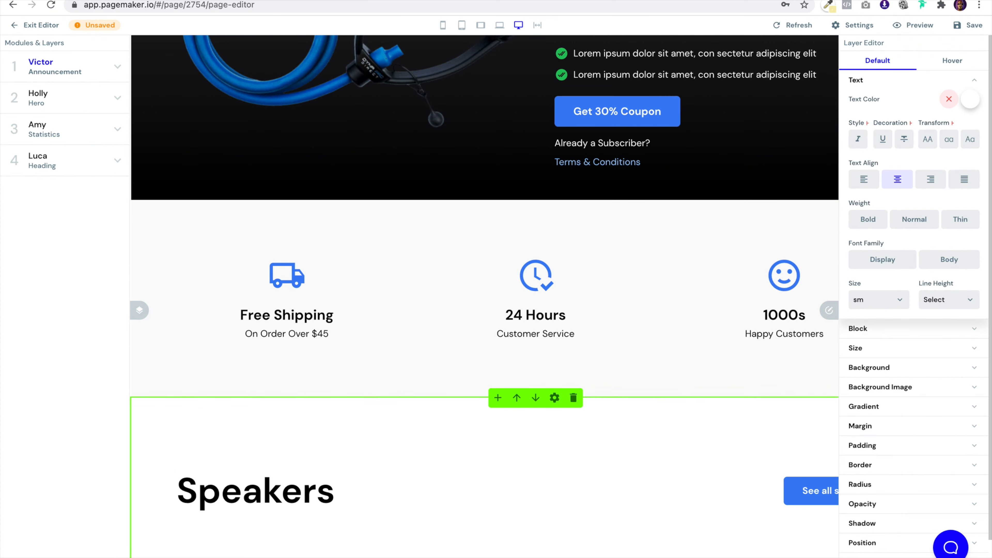
click(498, 398)
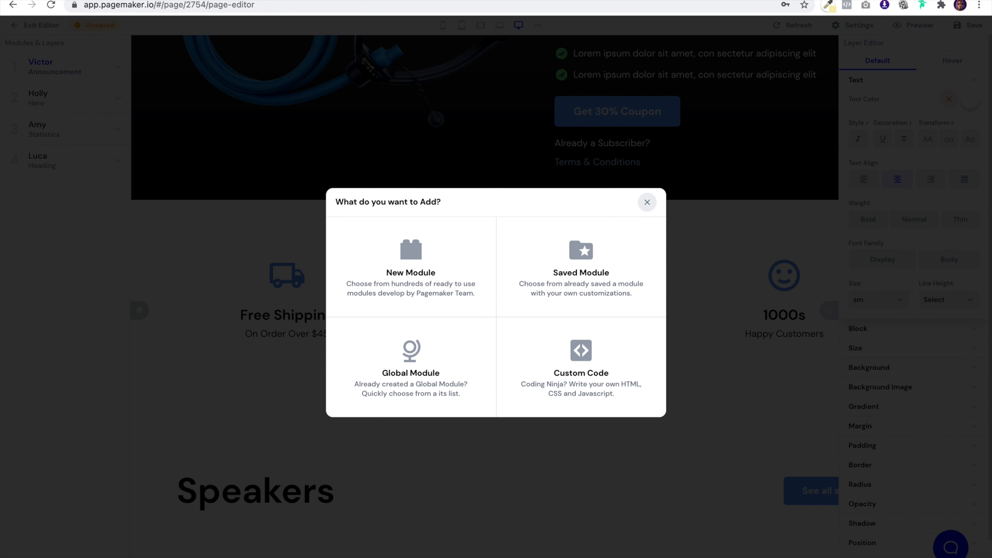
click(395, 250)
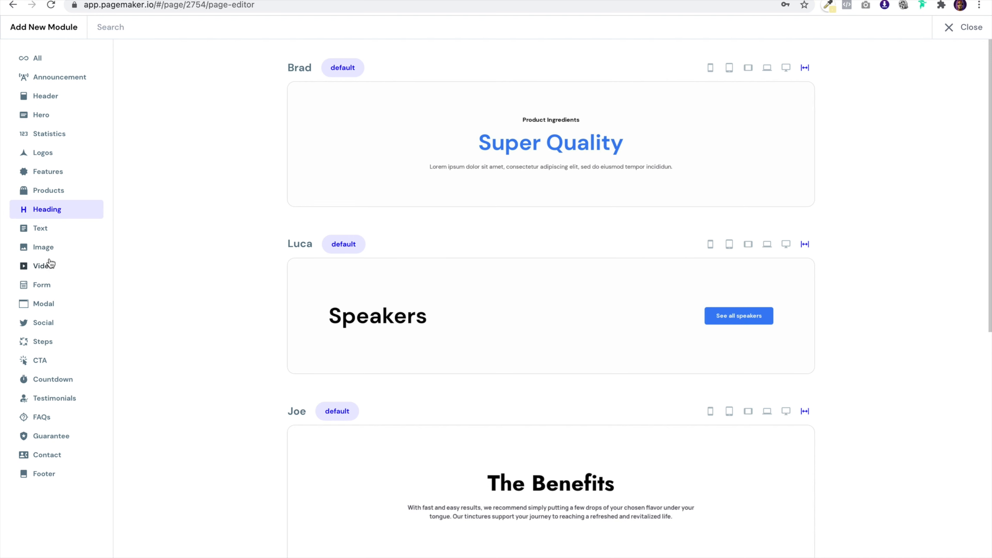
click(47, 248)
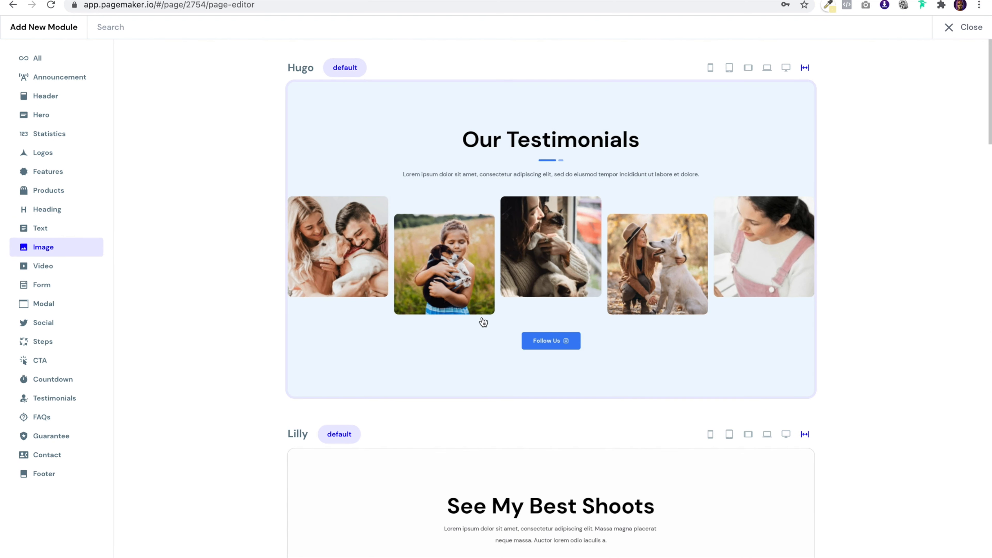
scroll(485, 324, down, 15)
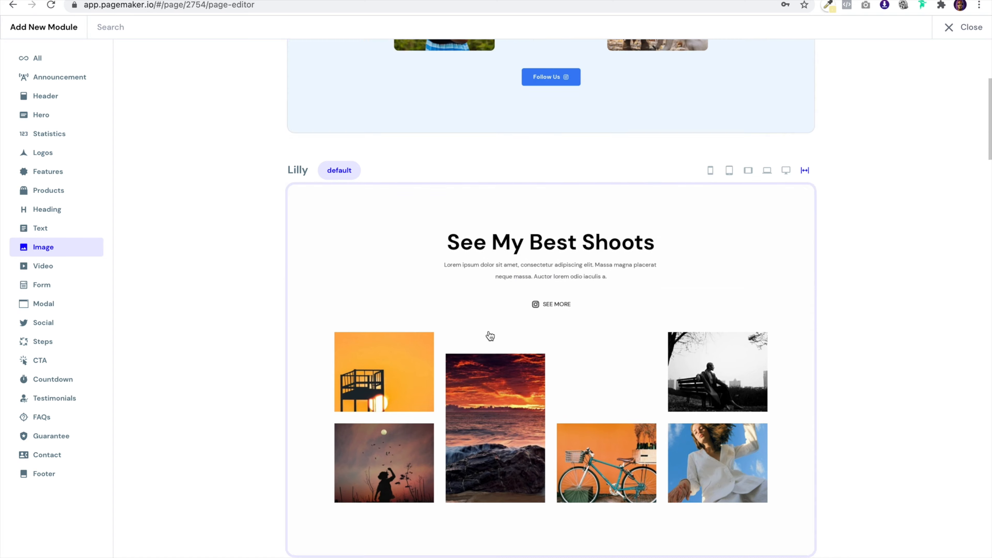
scroll(490, 336, down, 15)
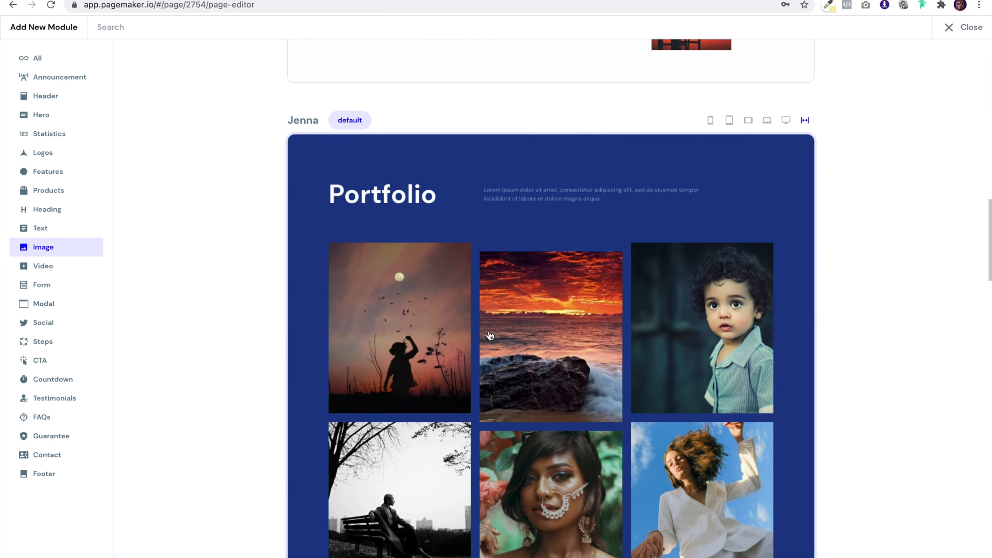
scroll(490, 336, down, 15)
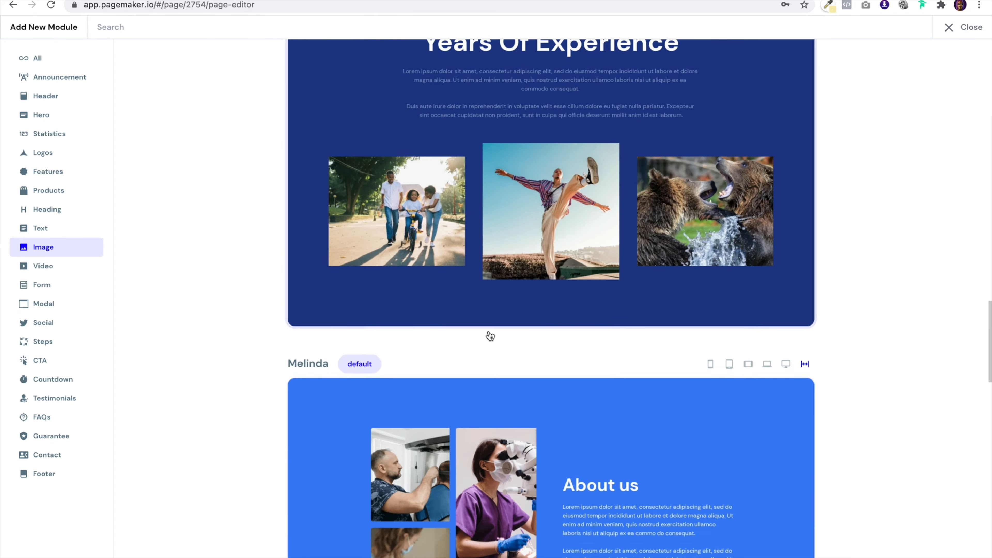
scroll(490, 337, down, 15)
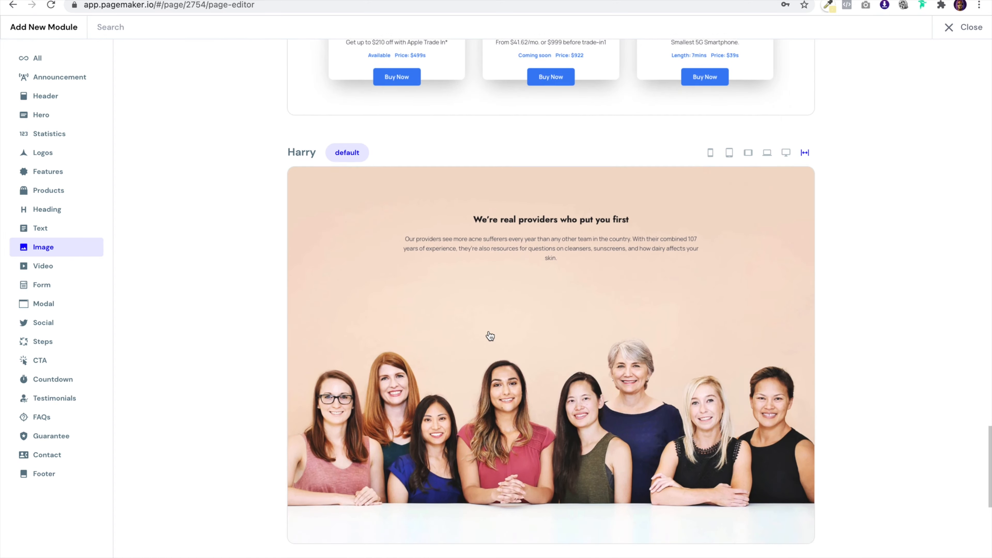
scroll(547, 430, down, 6)
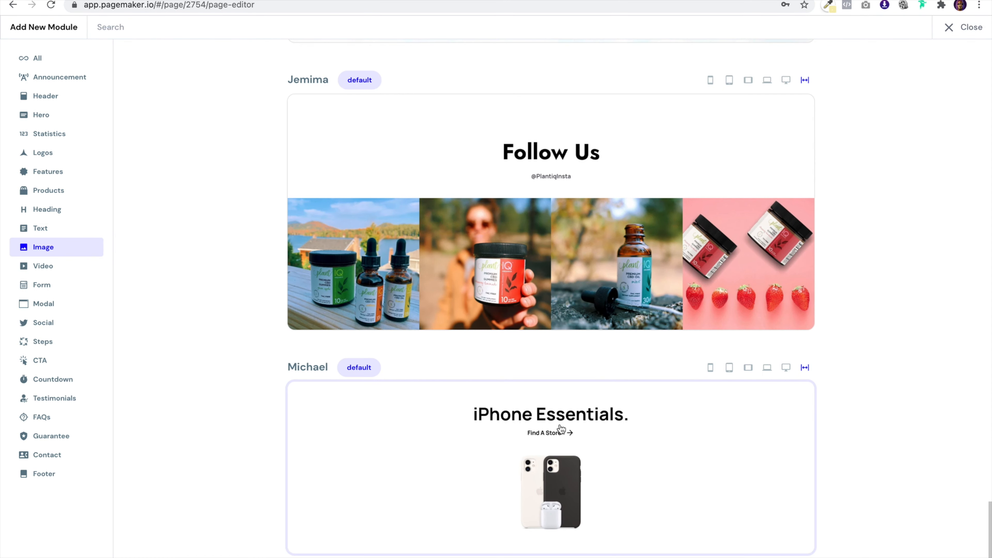
click(551, 535)
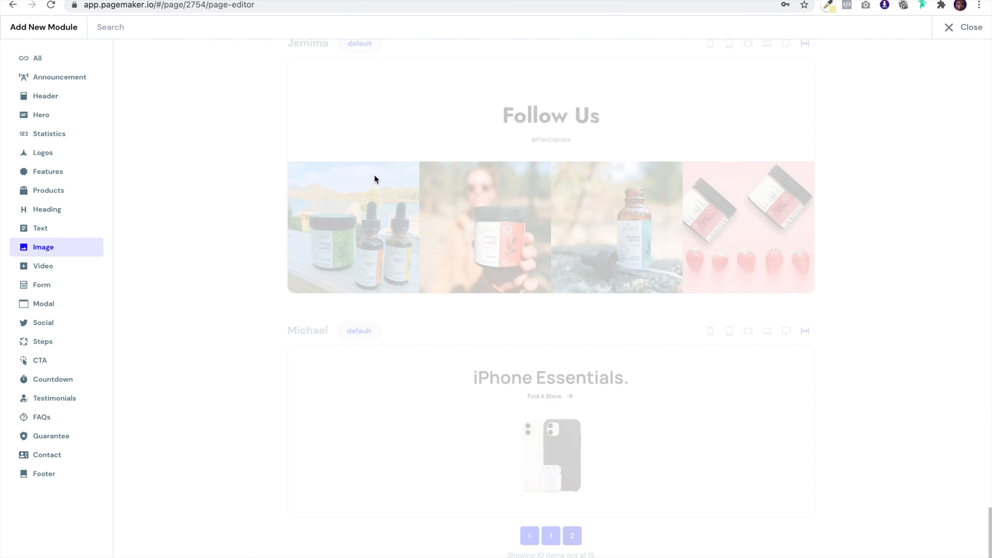
scroll(501, 240, down, 20)
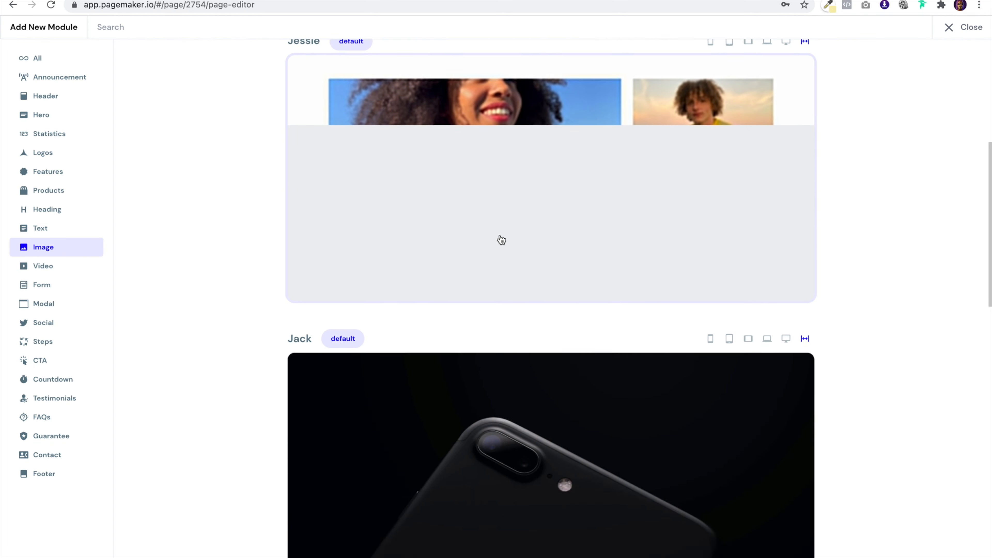
scroll(502, 239, down, 12)
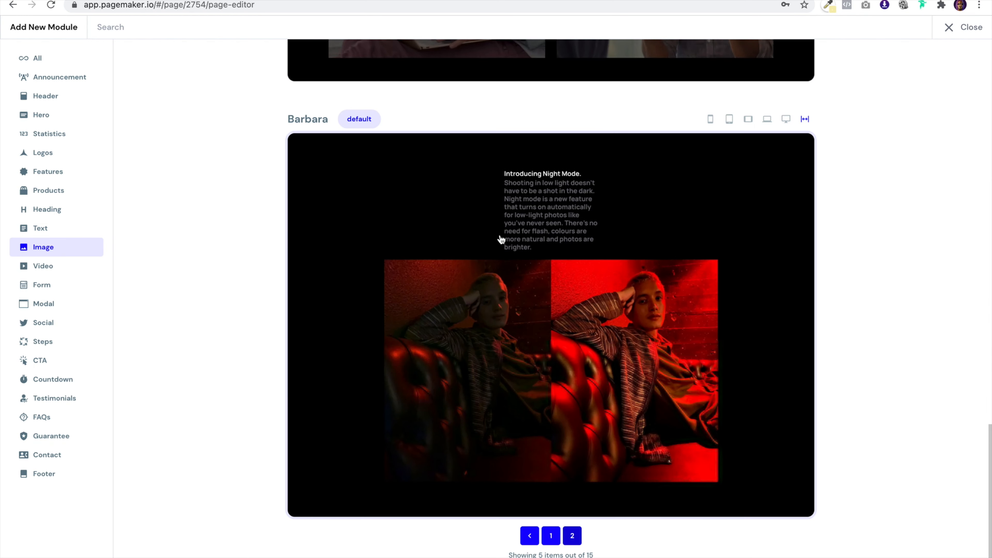
Search all new modules for "kai" and add the Kai products module below the Luca heading
click(44, 63)
click(194, 34)
text(kai)
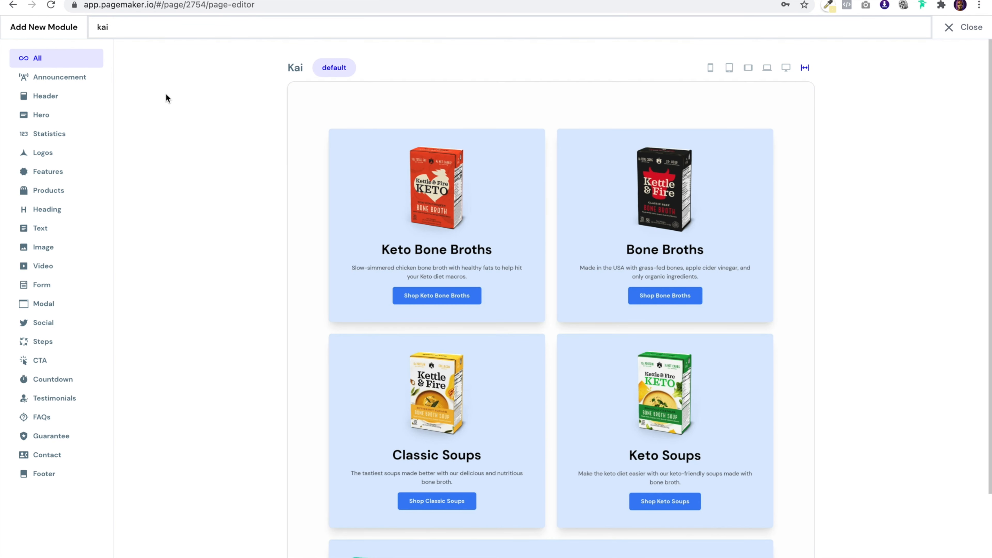
click(563, 170)
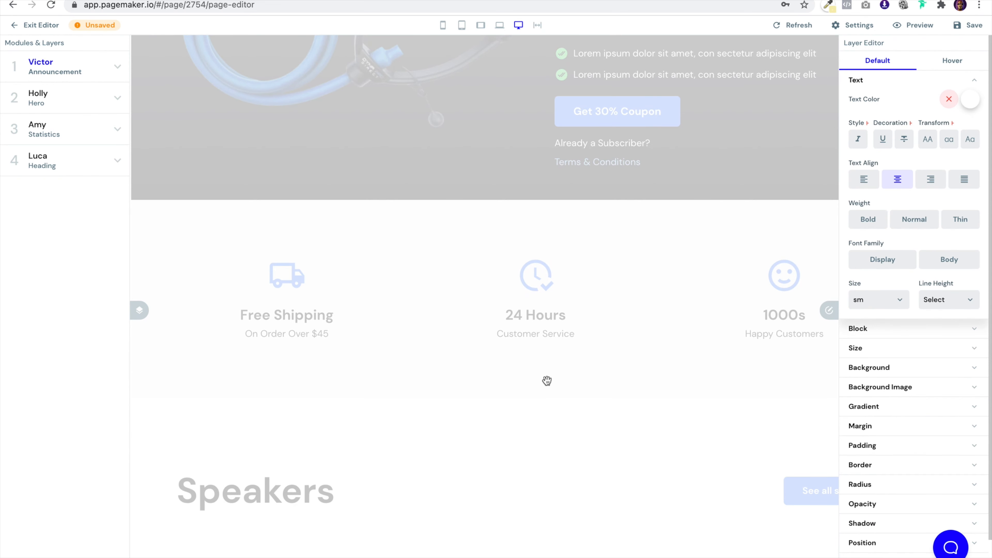
scroll(548, 381, down, 10)
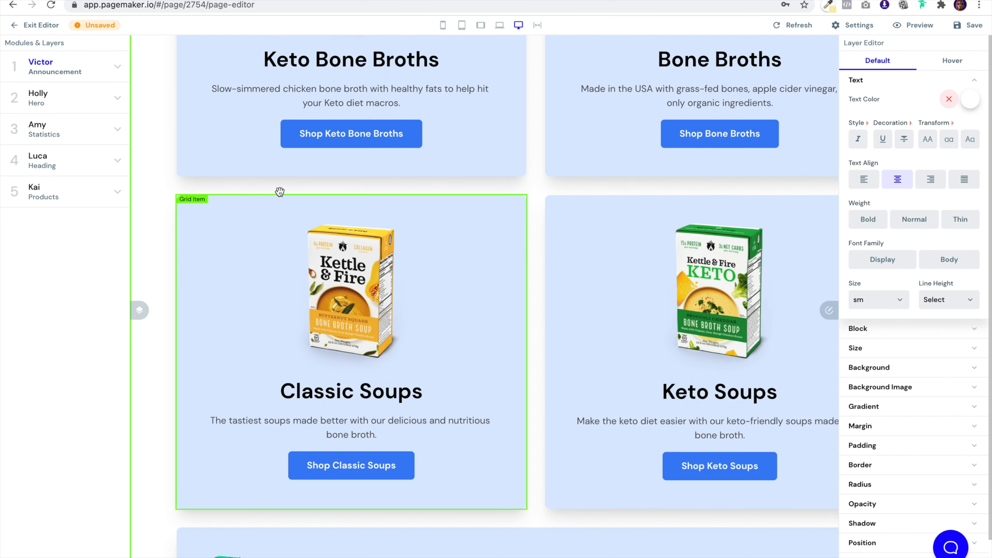
Hide the layer editor and review the page from the announcement bar down to the Bundle & Save block
scroll(279, 191, up, 10)
click(829, 312)
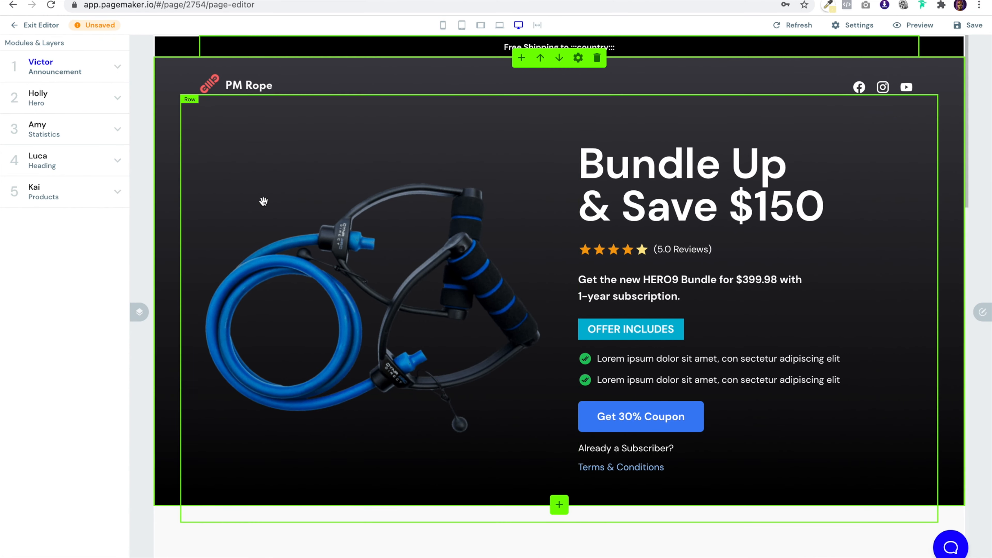
scroll(635, 205, down, 10)
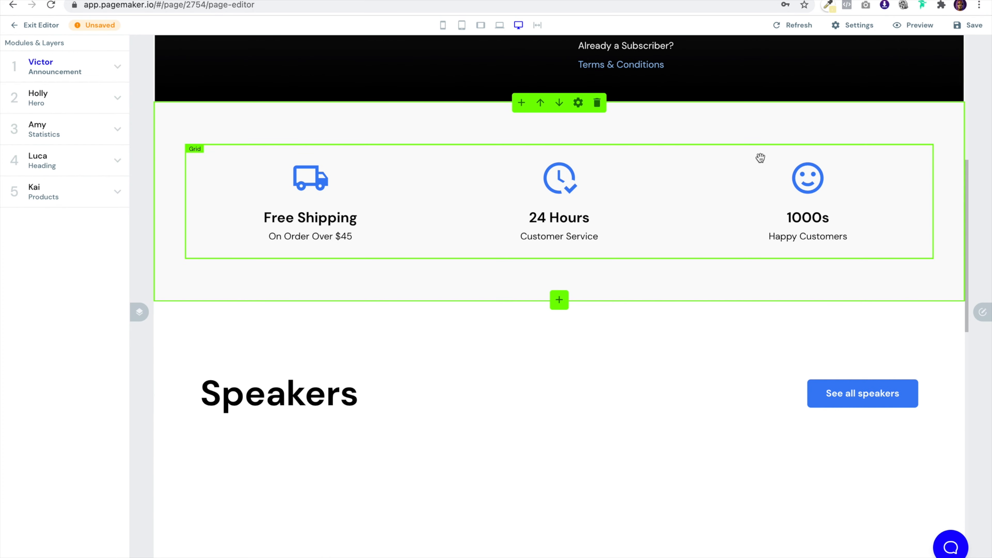
scroll(753, 283, down, 1)
scroll(381, 193, down, 3)
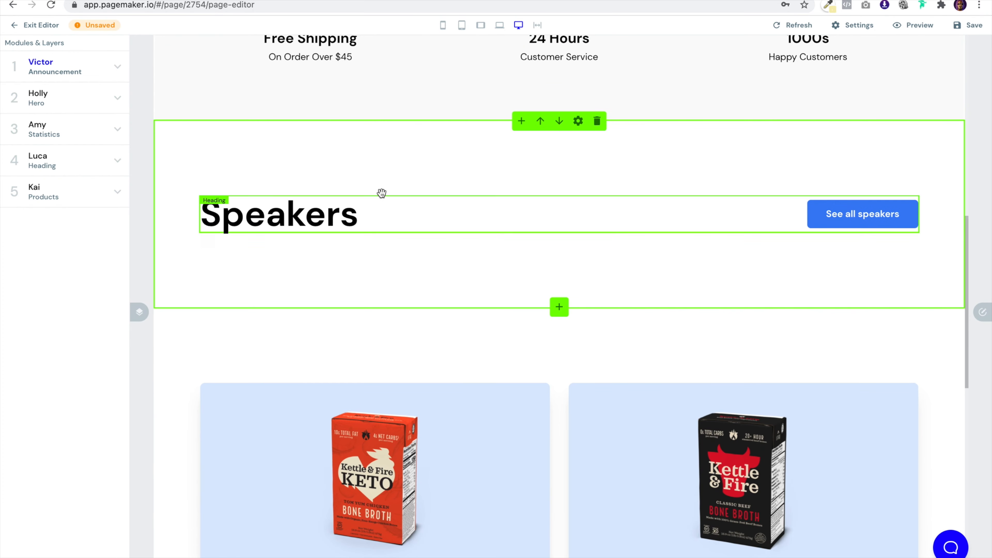
scroll(409, 241, down, 5)
scroll(409, 241, down, 2)
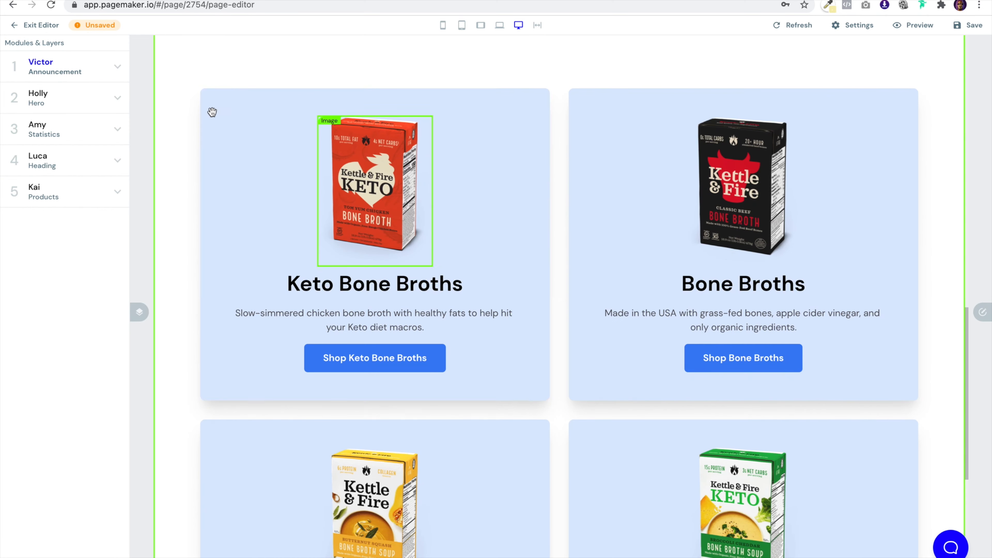
scroll(657, 272, down, 1)
scroll(657, 273, down, 7)
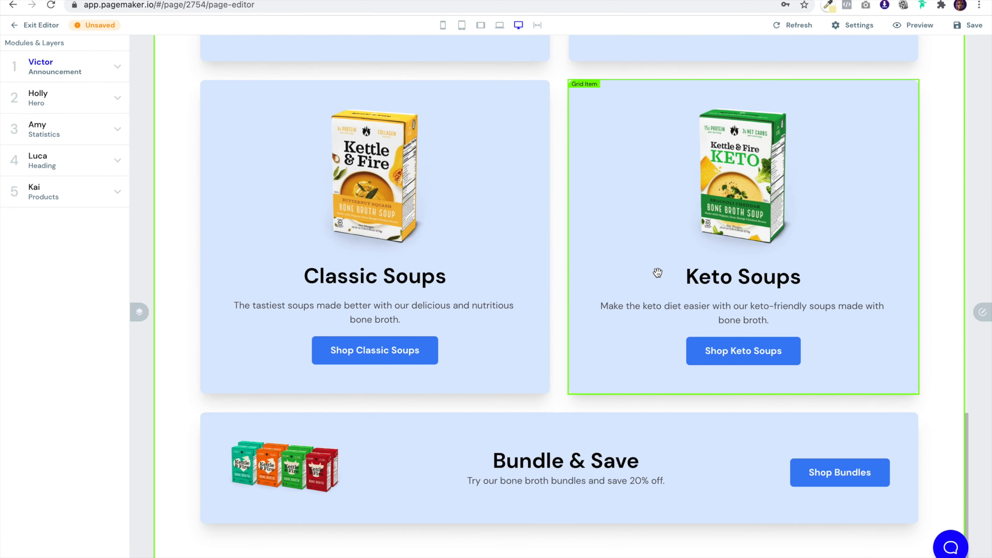
scroll(709, 318, down, 1)
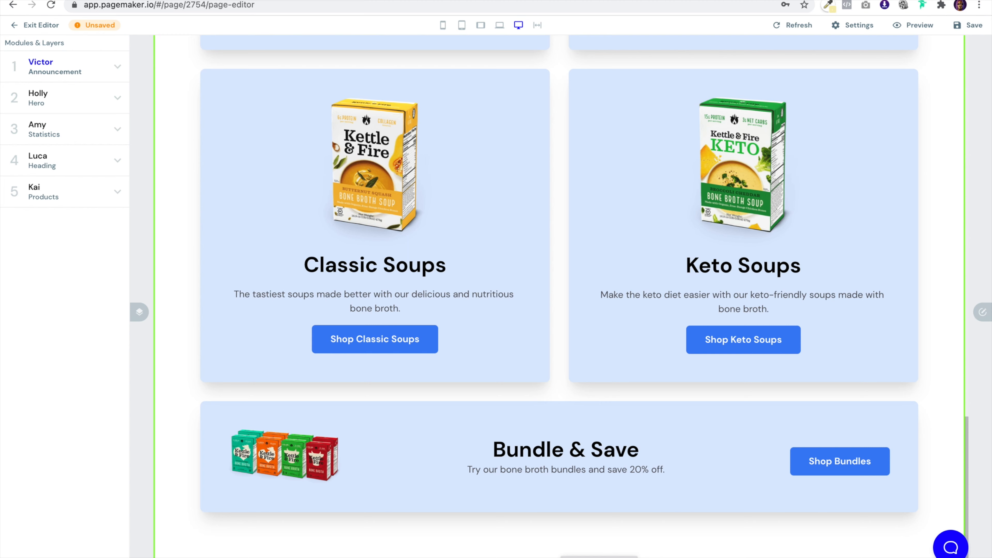
Search the new modules for "sergio" and add the Sergio CTA module below the Kai products section
click(599, 555)
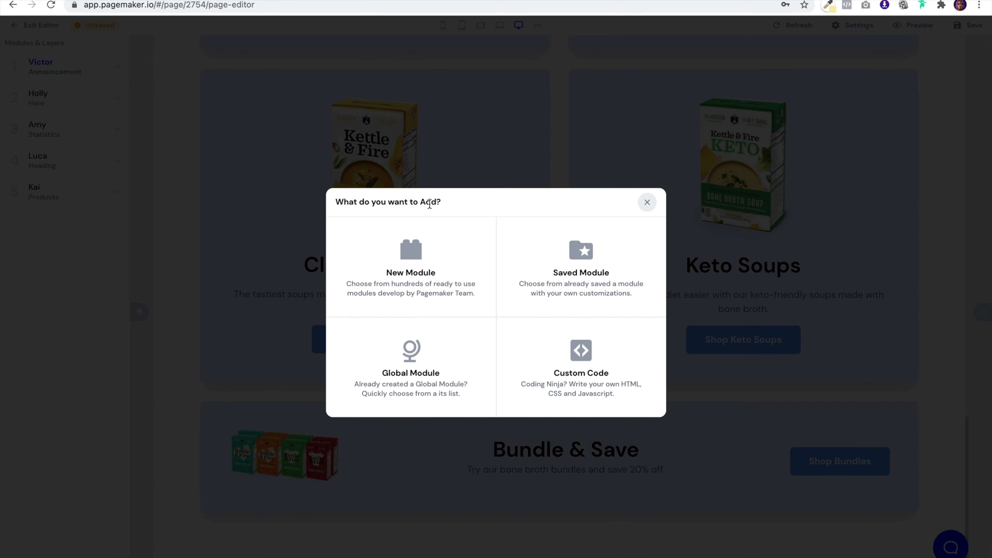
click(410, 224)
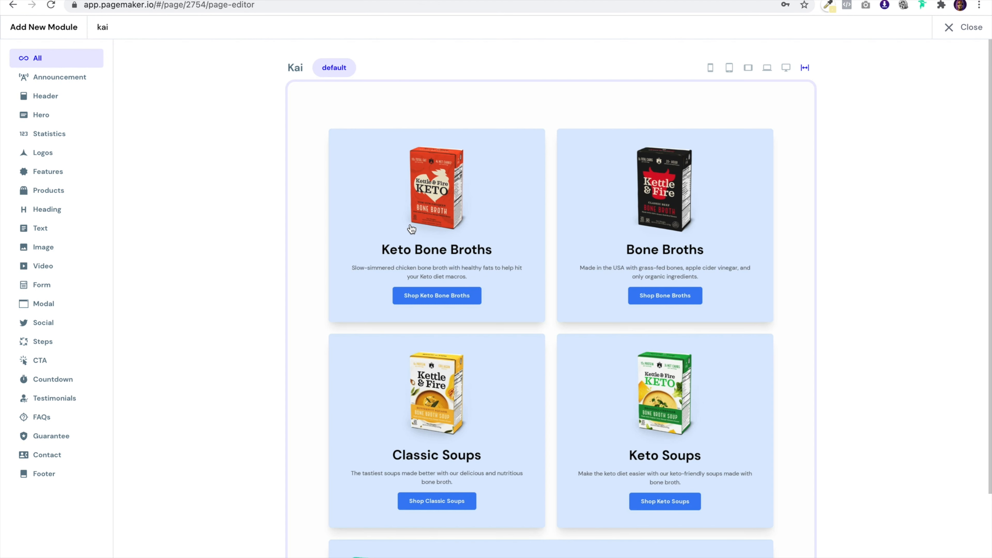
click(186, 27)
text(sergio)
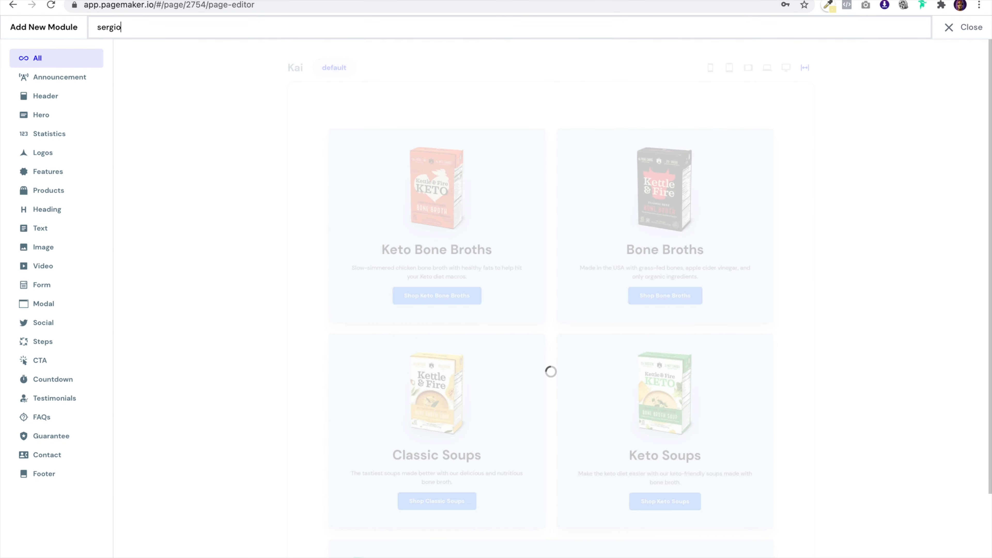
click(397, 224)
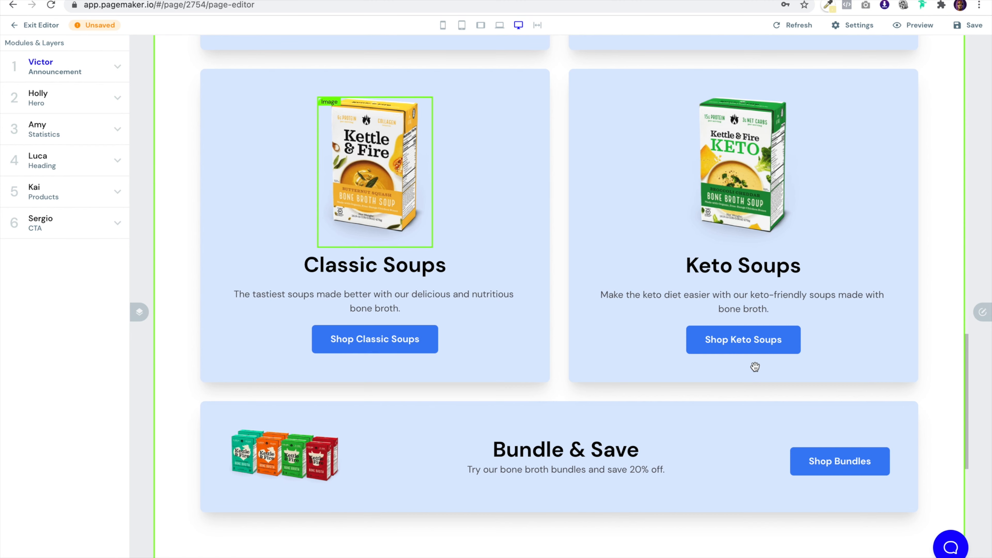
scroll(754, 368, down, 10)
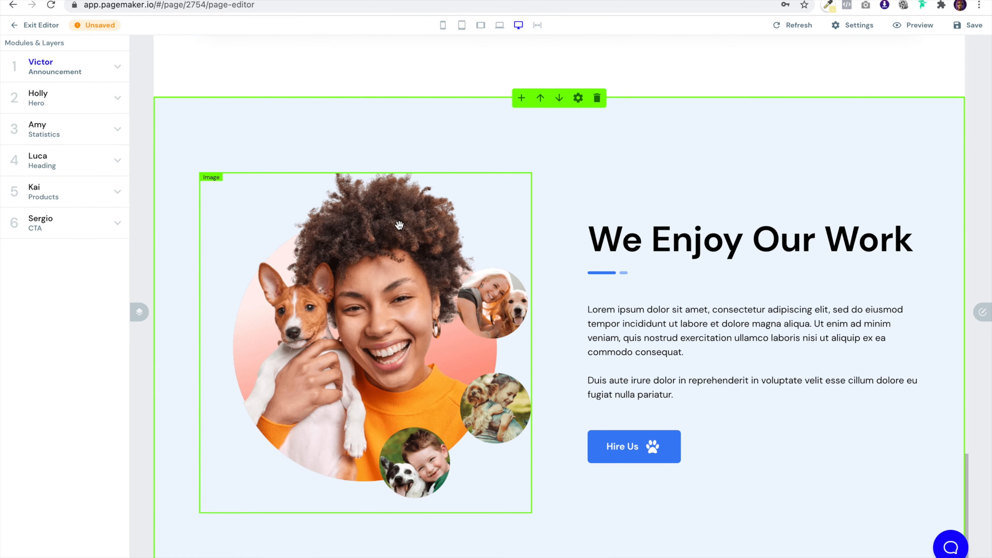
Add a second Sergio CTA module below the first one
click(522, 98)
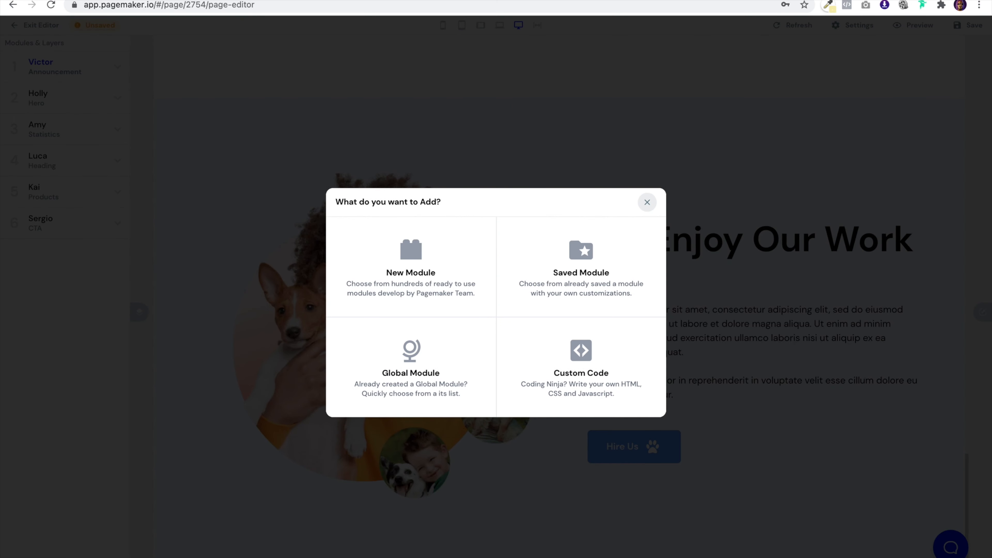
click(410, 259)
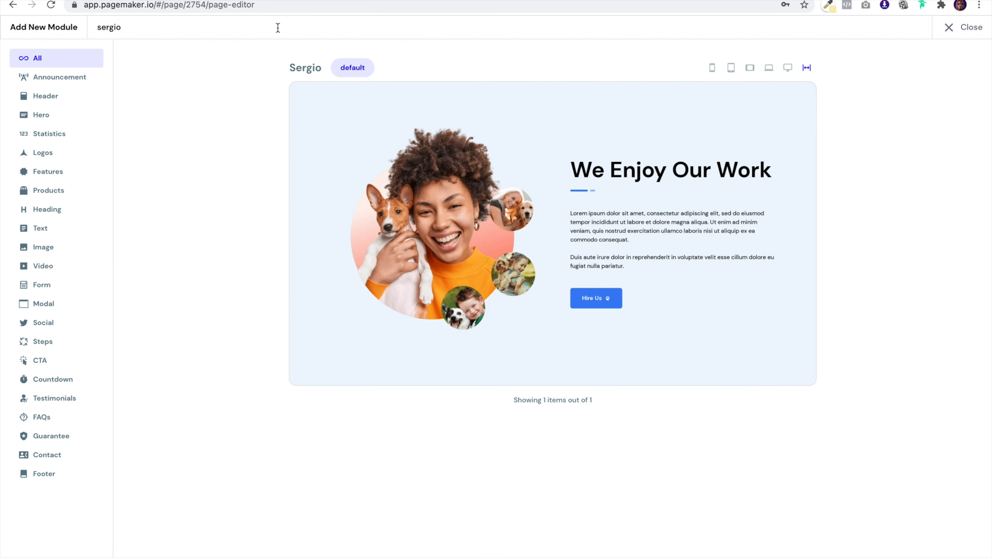
click(547, 250)
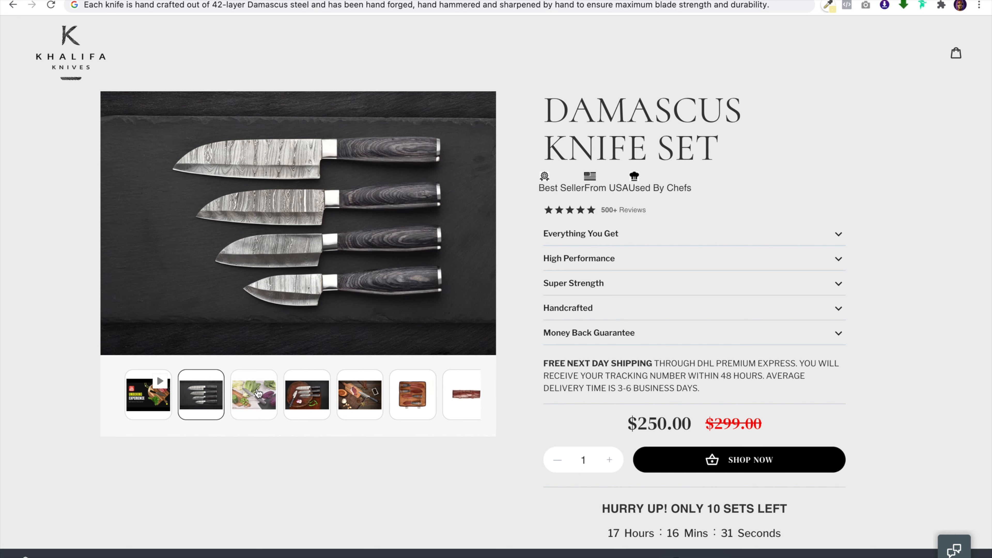
View the third gallery image on the Damascus Knife Set page and check both Sergio sections in the page editor
click(258, 393)
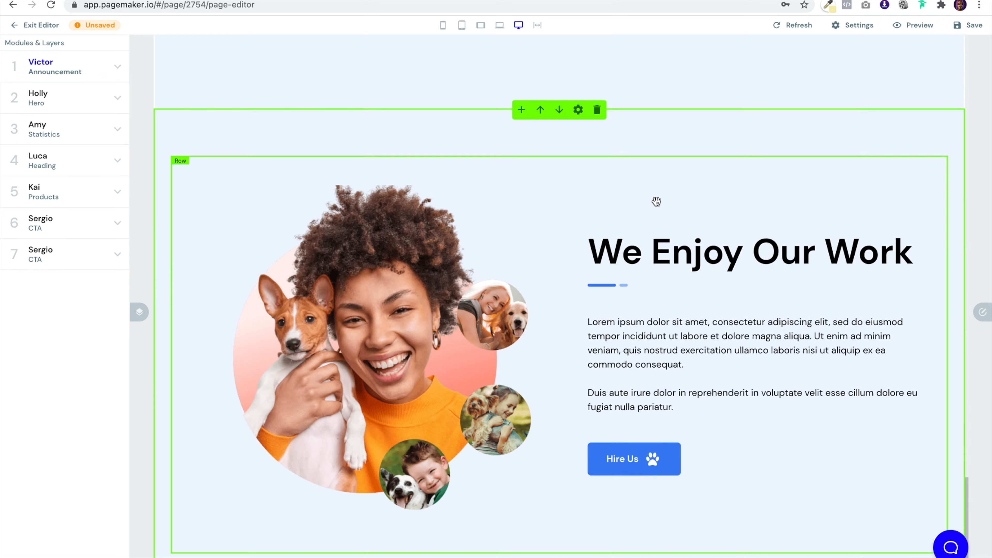
scroll(657, 202, up, 10)
scroll(656, 201, down, 15)
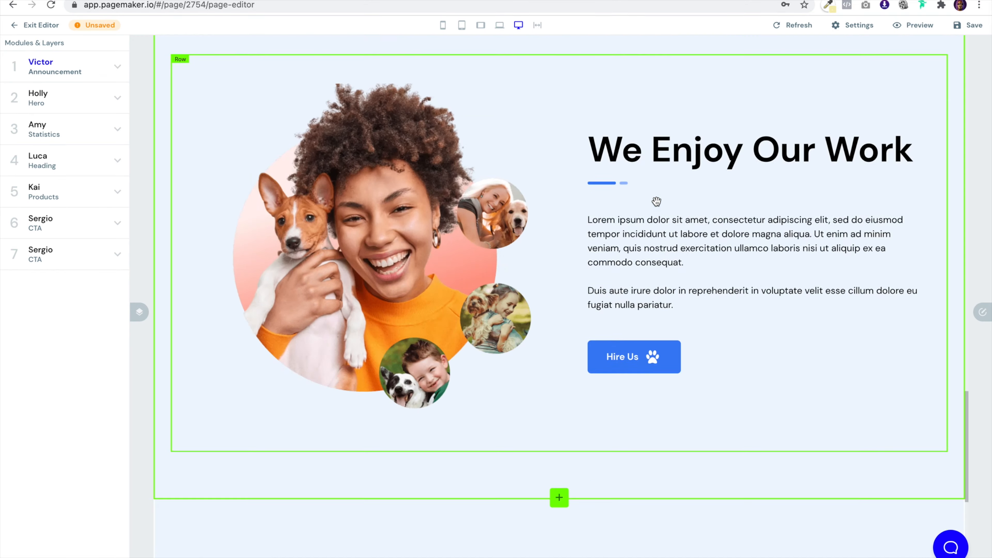
Add the Jenna module from the Image category below the second Sergio CTA section
click(522, 98)
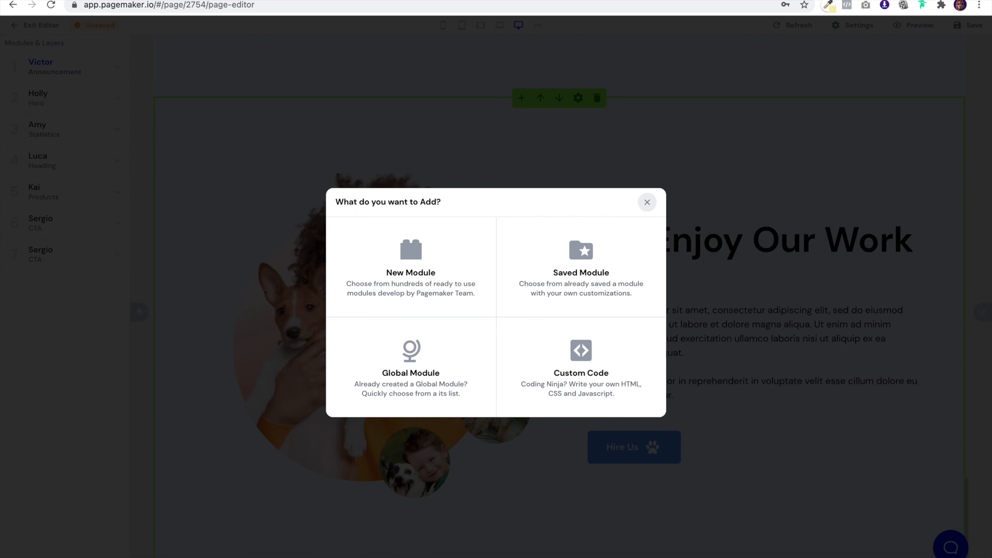
click(415, 260)
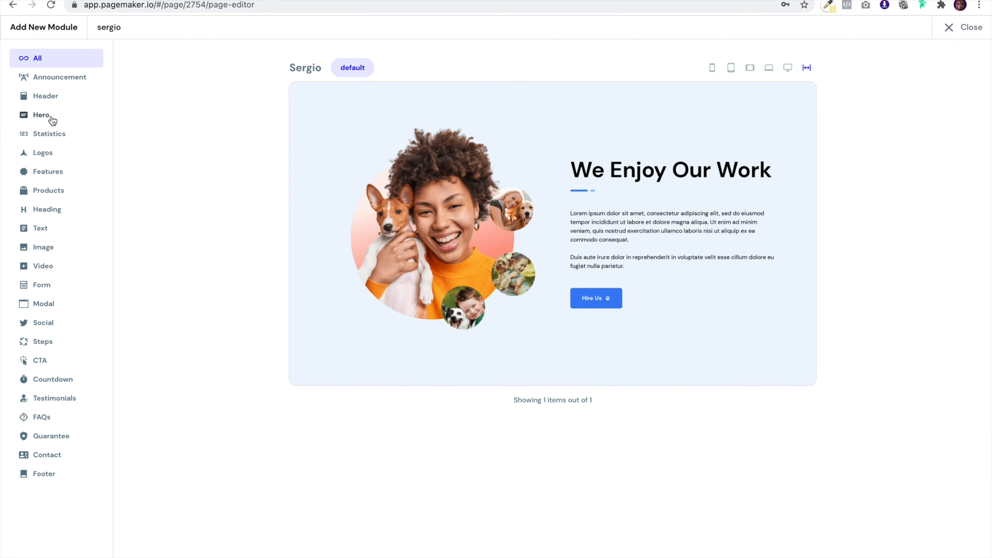
click(45, 249)
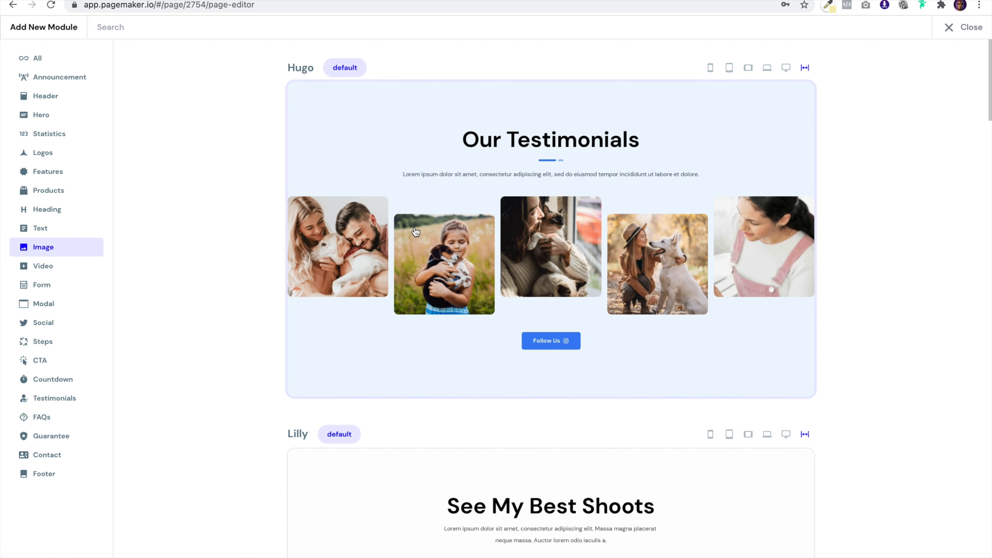
scroll(416, 232, down, 12)
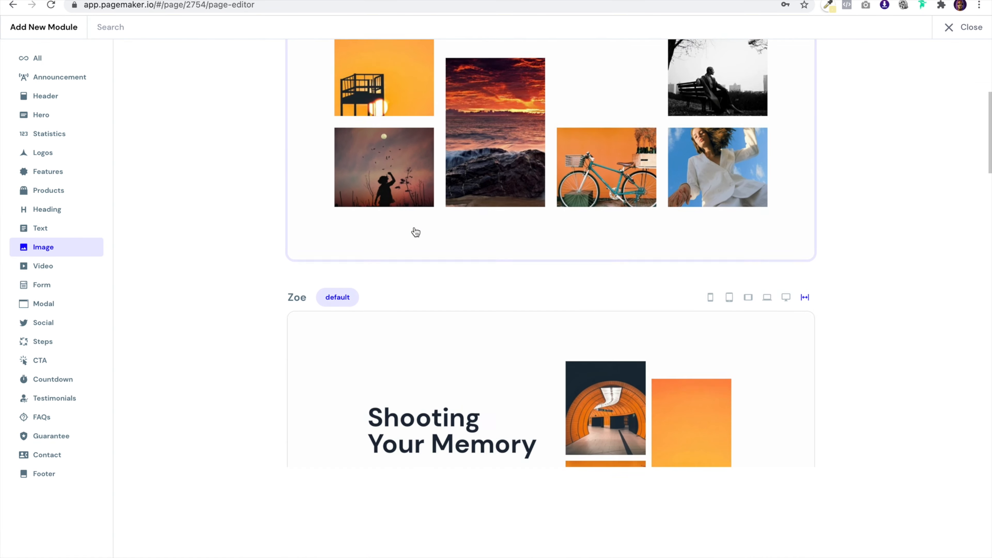
scroll(416, 232, down, 10)
scroll(484, 312, down, 2)
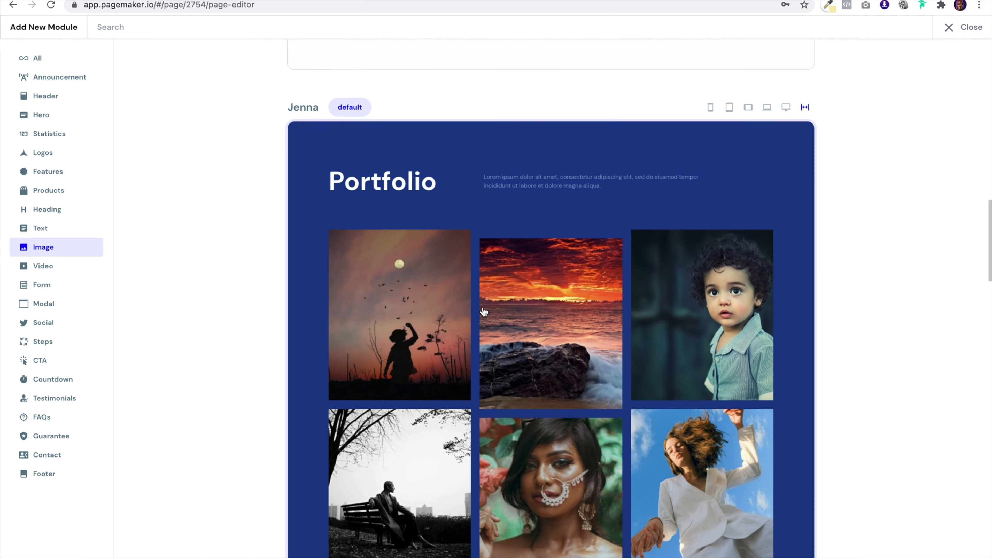
click(484, 312)
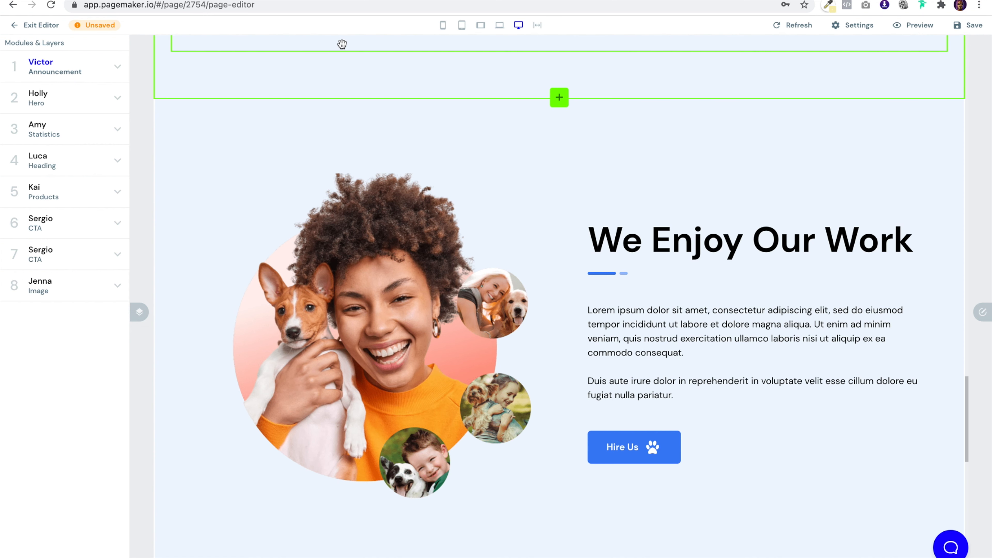
Start adding a new module below the Kai products section and view the last gallery image on the Damascus Knife Set page
scroll(489, 122, up, 6)
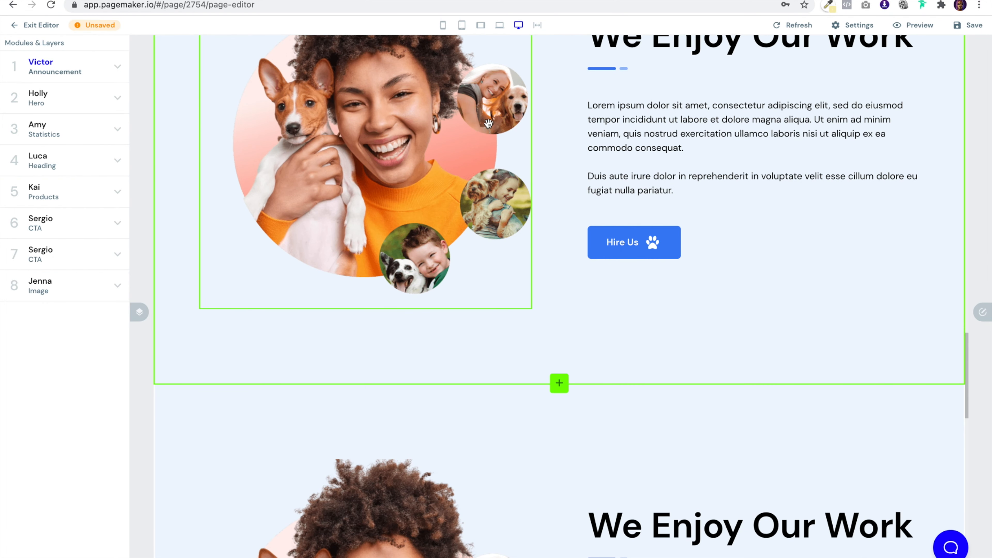
scroll(669, 82, up, 12)
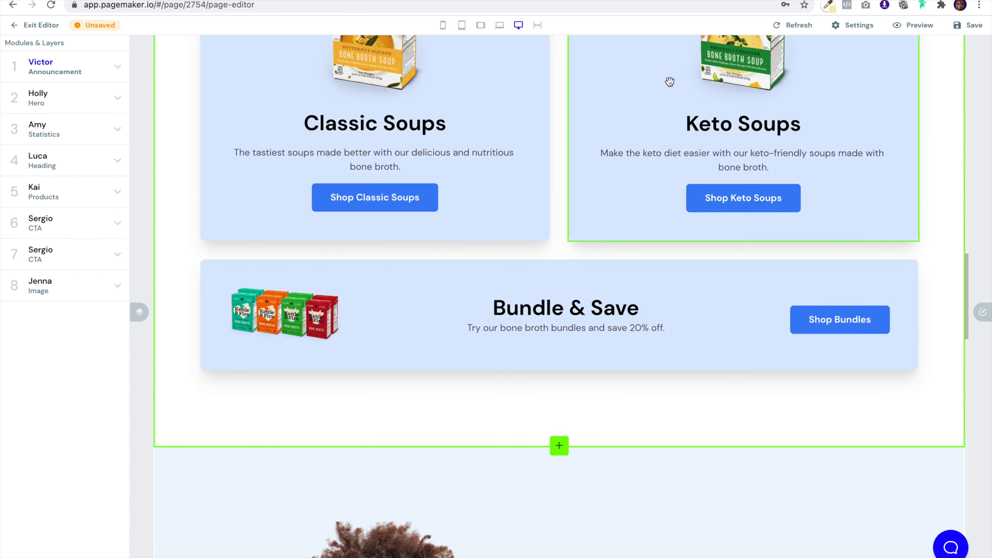
click(559, 444)
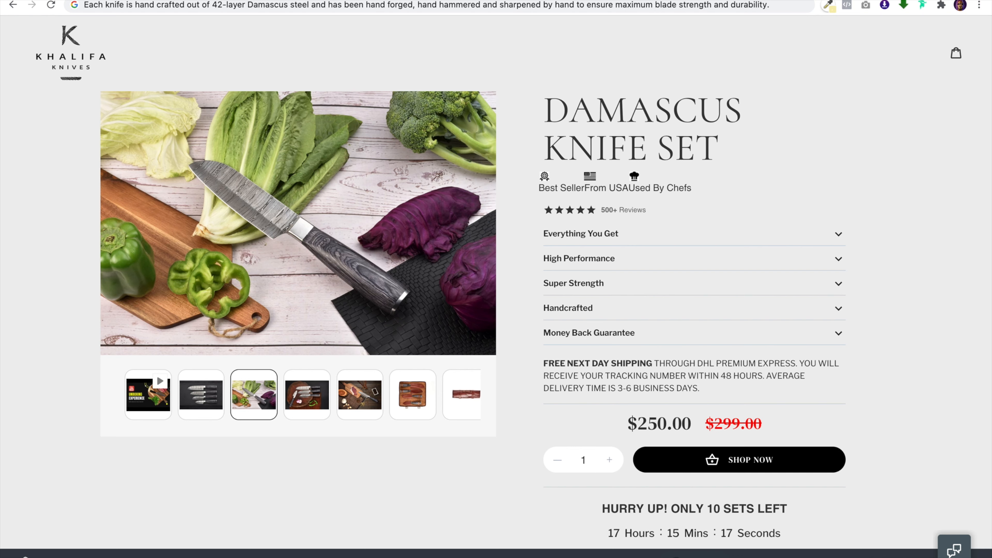
click(464, 407)
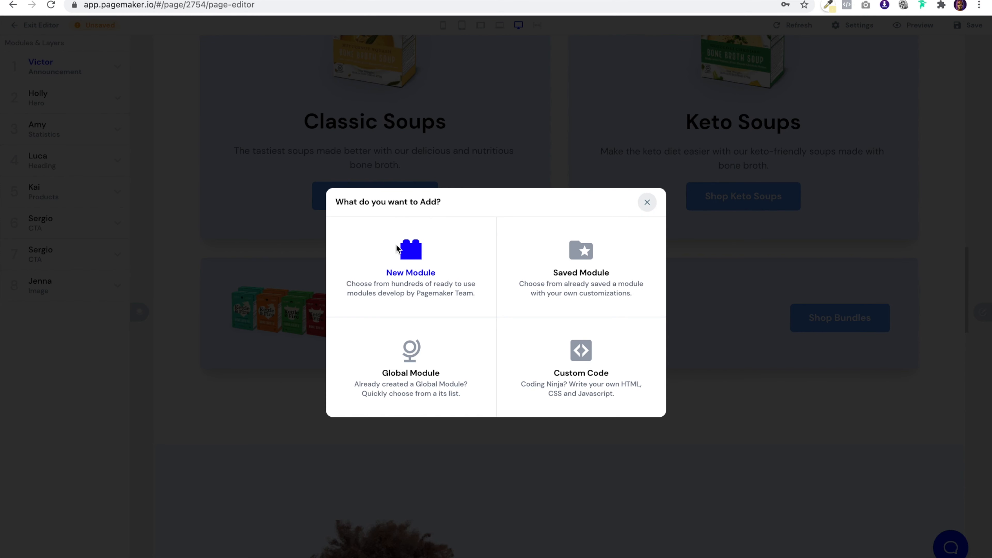
click(397, 246)
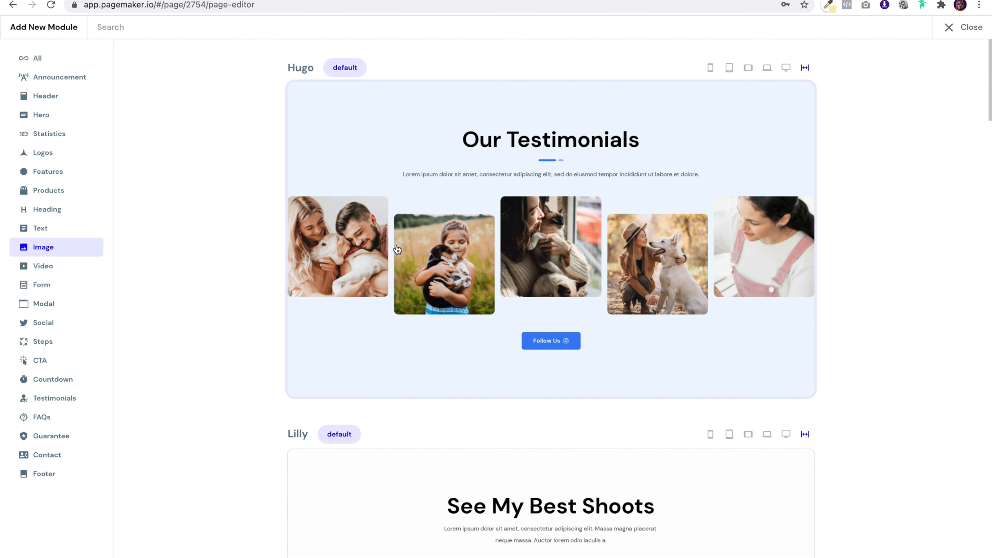
click(376, 24)
text(sewan)
key(BackSpace)
key(BackSpace)
key(BackSpace)
text(an)
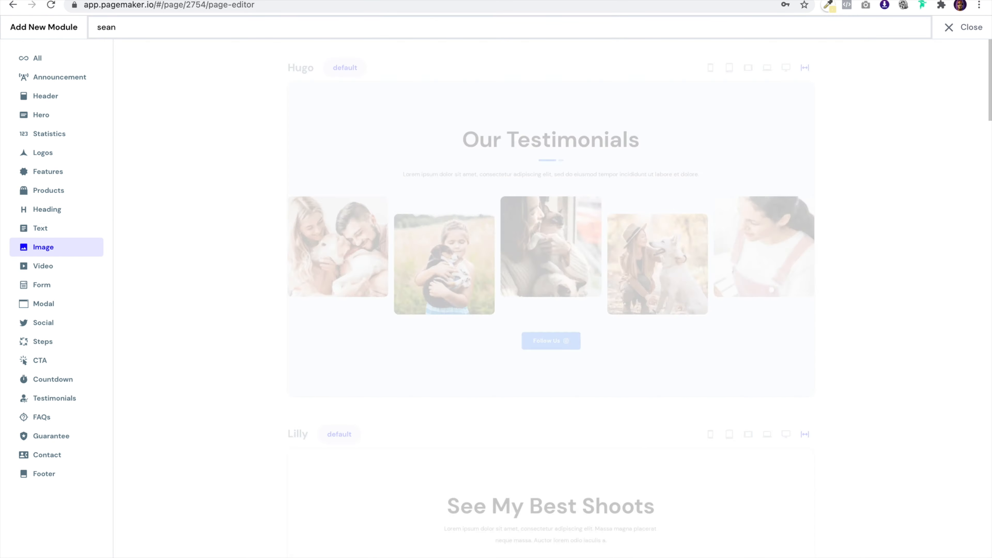
key(BackSpace)
Search all new modules for "sean" and add the Sean hero module below the Kai products section
click(31, 58)
click(163, 32)
text(seae)
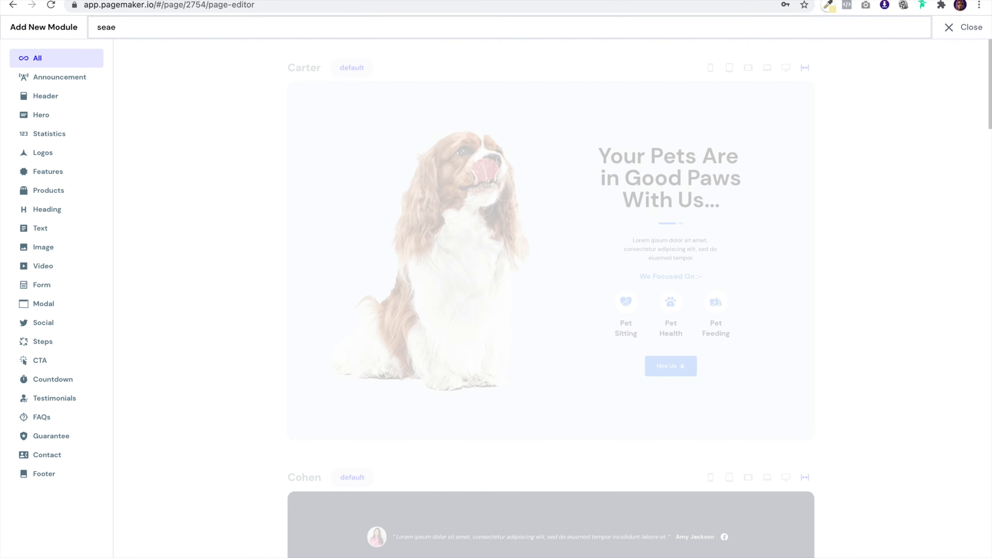
key(BackSpace)
text(n)
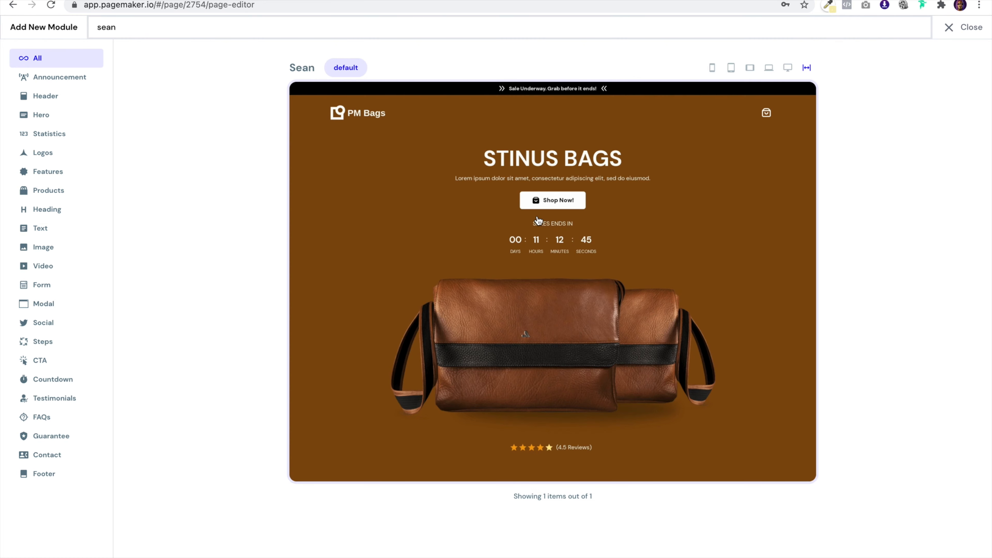
click(537, 221)
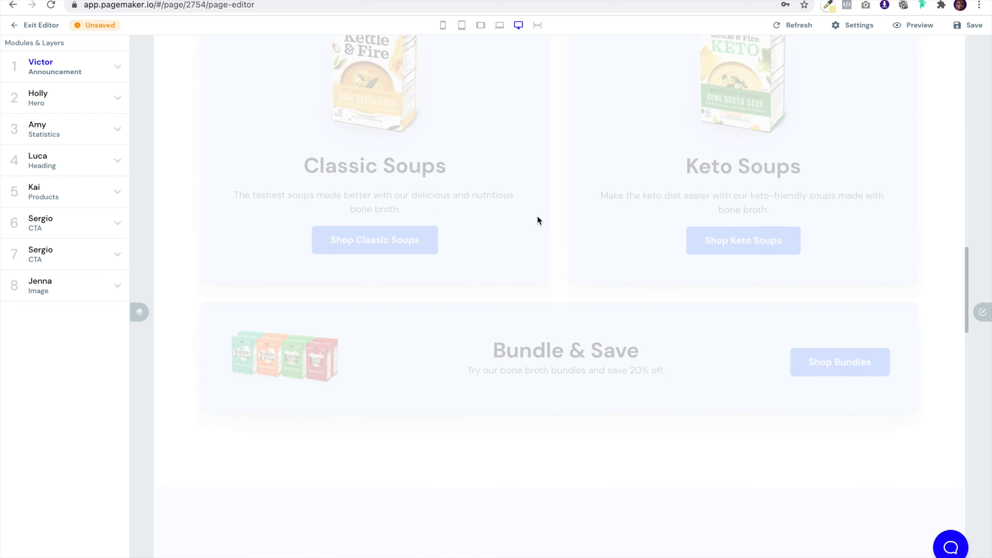
Start adding a new module below the Jenna image section and show only the Testimonials modules
scroll(538, 220, down, 15)
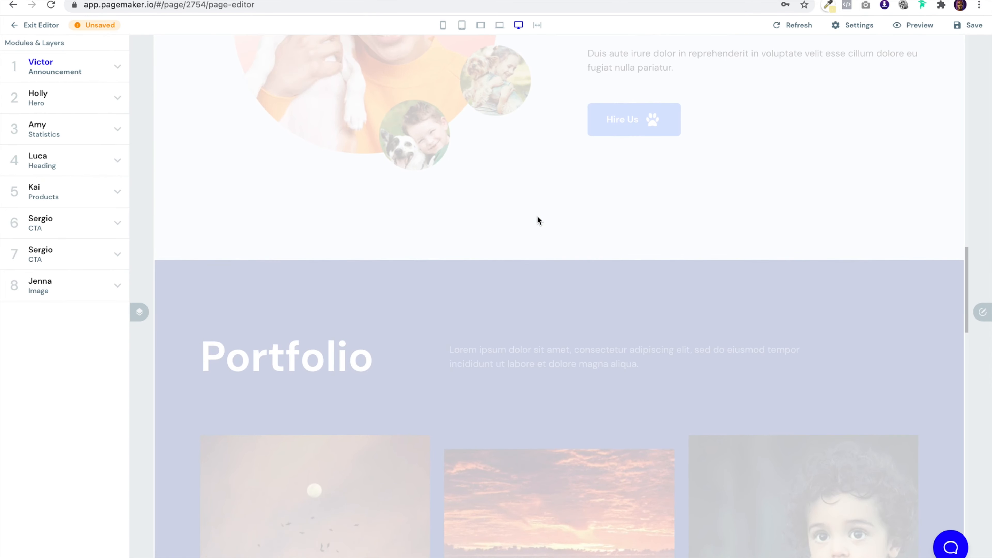
scroll(538, 220, down, 10)
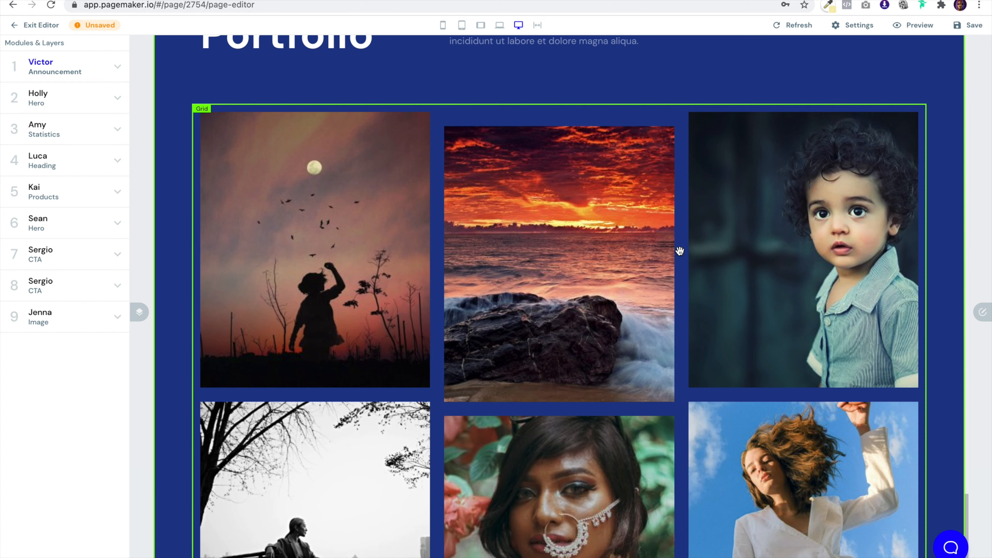
scroll(680, 251, down, 4)
scroll(657, 273, up, 20)
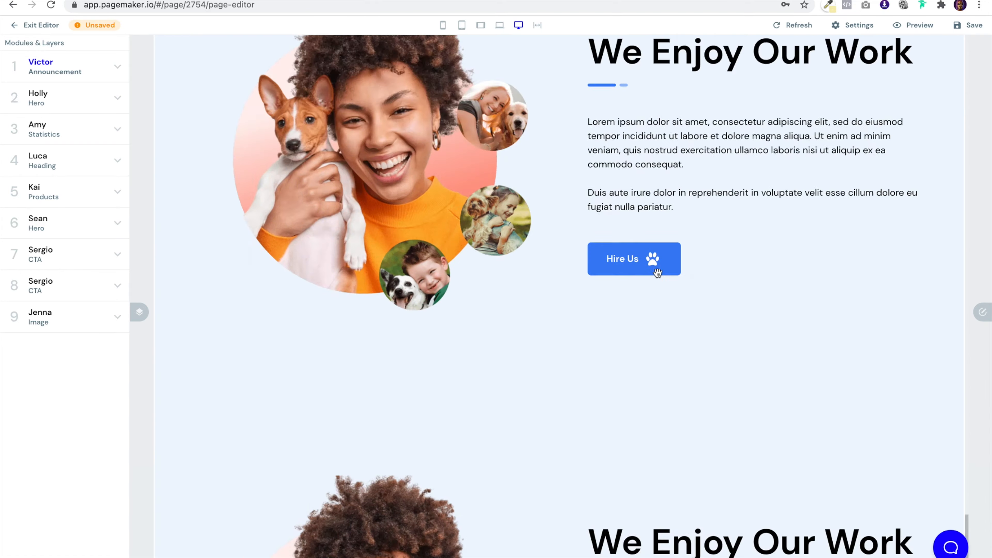
scroll(657, 273, up, 7)
scroll(658, 273, down, 20)
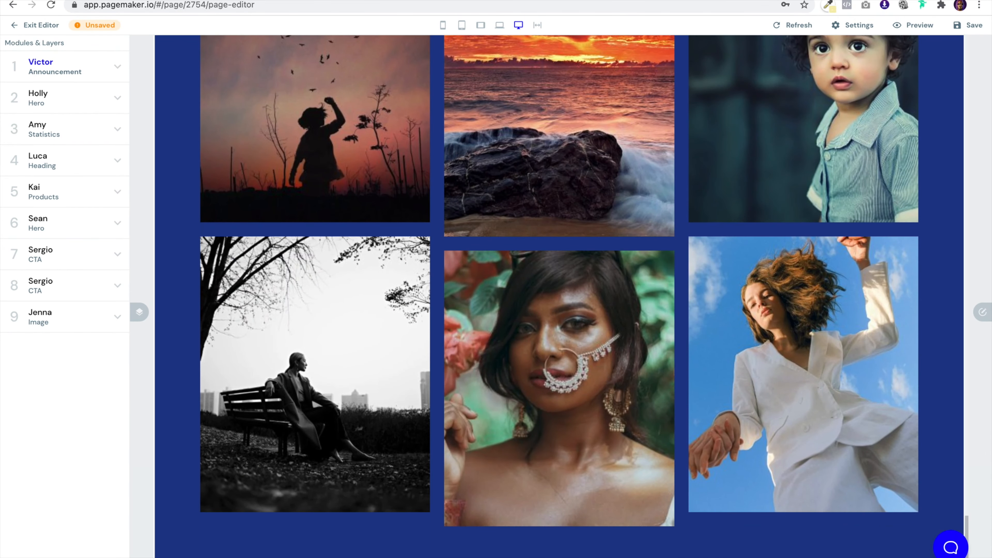
click(559, 556)
click(435, 267)
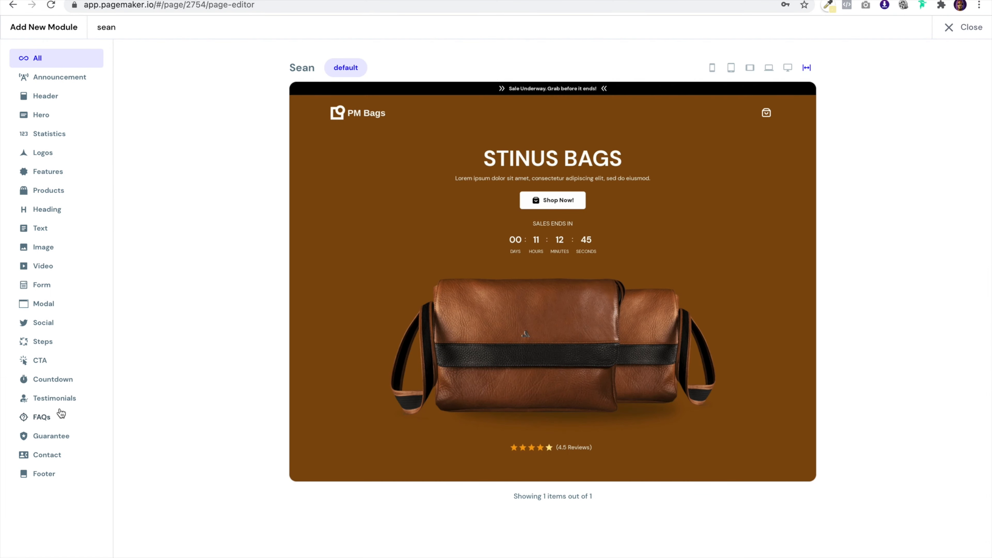
click(63, 399)
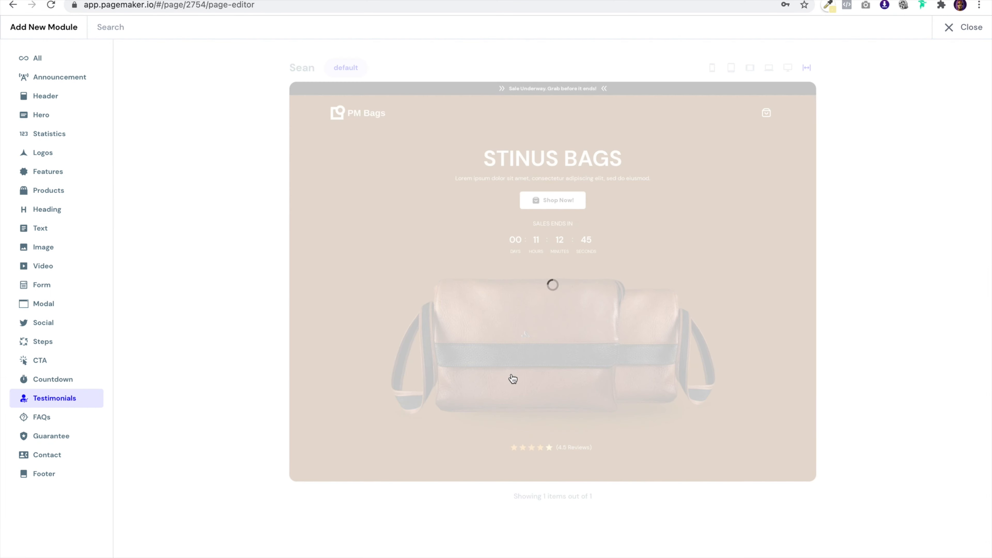
Browse the Testimonials modules through to the third page and add the Brenda module
scroll(512, 376, down, 20)
scroll(512, 374, down, 15)
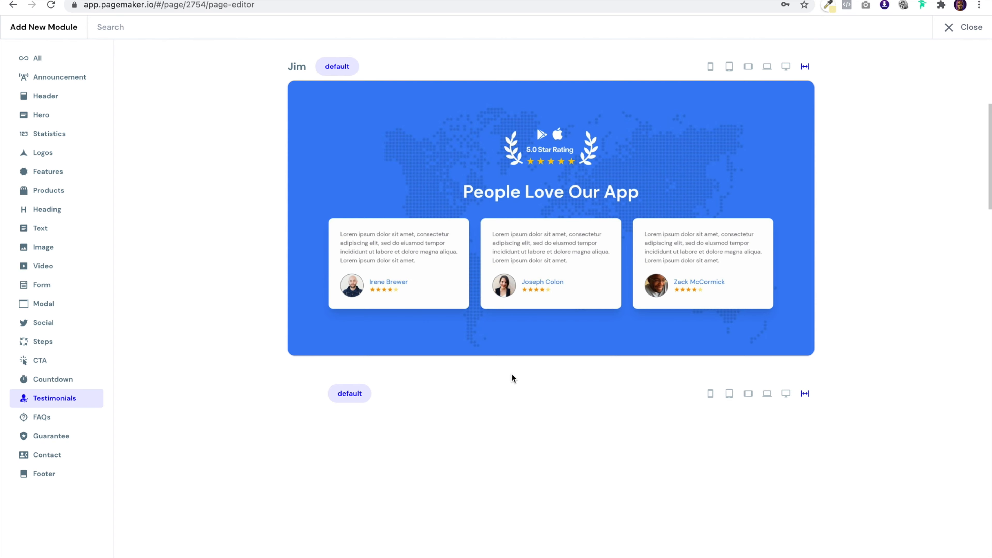
click(540, 536)
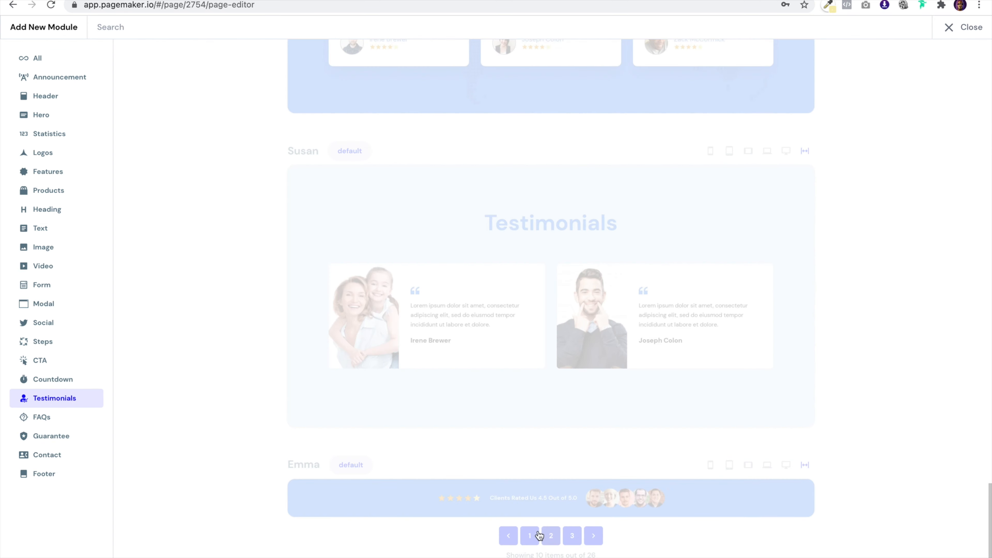
scroll(547, 222, down, 20)
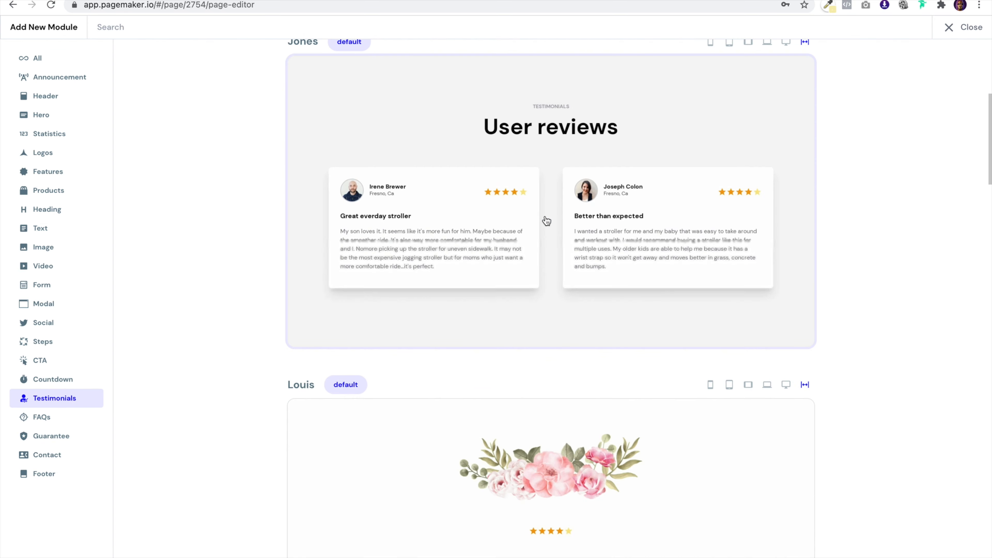
scroll(546, 222, down, 10)
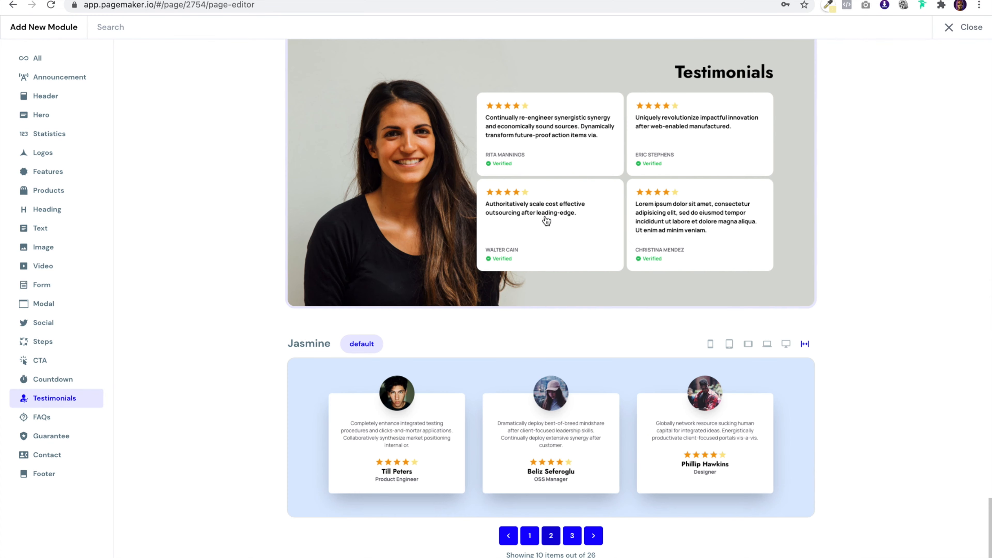
click(573, 537)
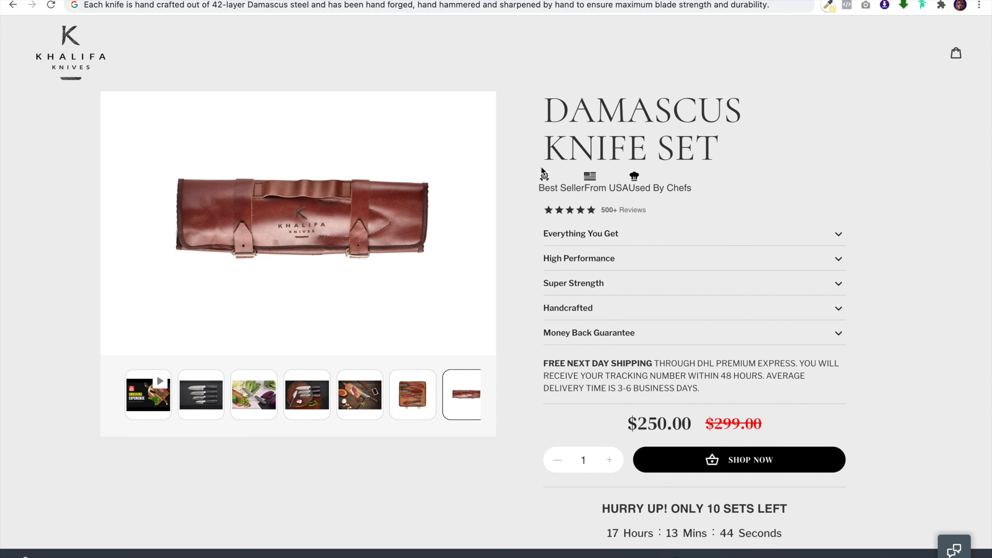
Look through the product photos in the Damascus Knife Set page's gallery, back to the second image
click(254, 397)
click(202, 398)
click(478, 403)
click(412, 402)
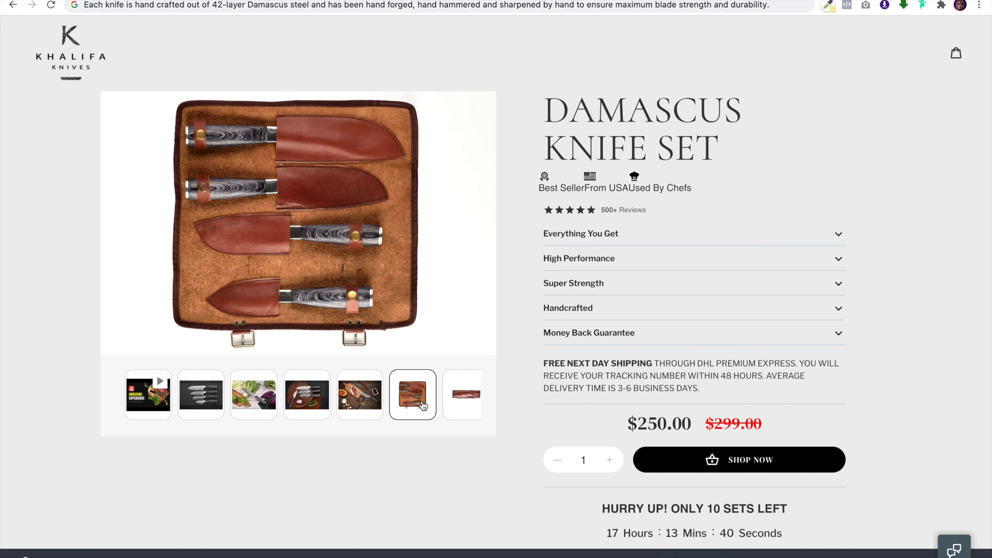
click(360, 402)
click(307, 403)
click(267, 404)
click(218, 404)
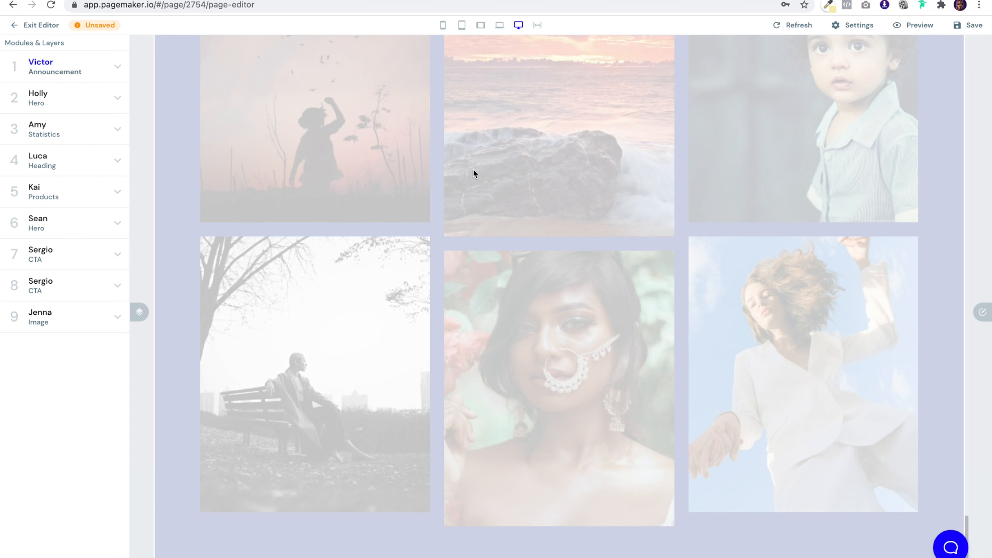
Choose to wait for the unresponsive Pagemaker pages while the editor loads the new module
scroll(513, 232, up, 10)
scroll(512, 233, up, 20)
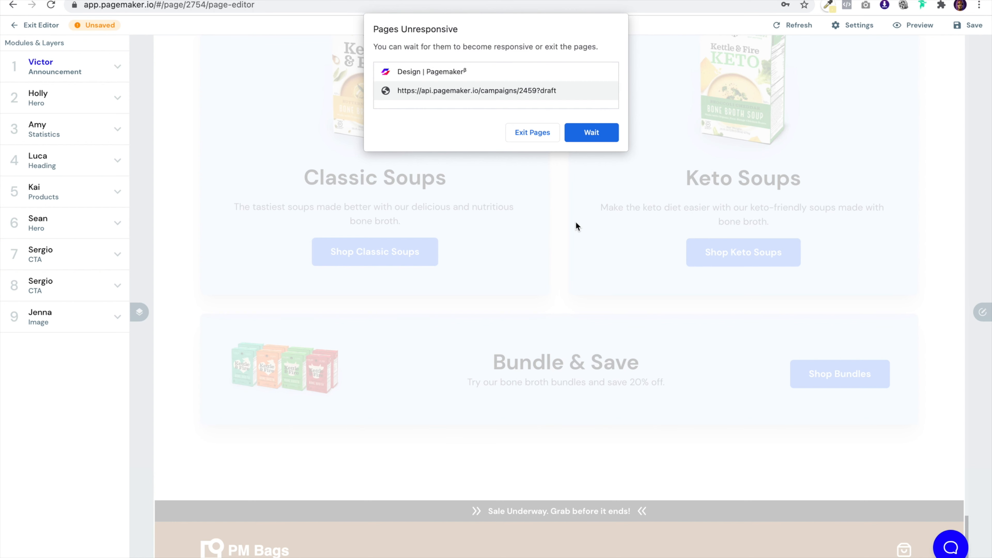
click(597, 130)
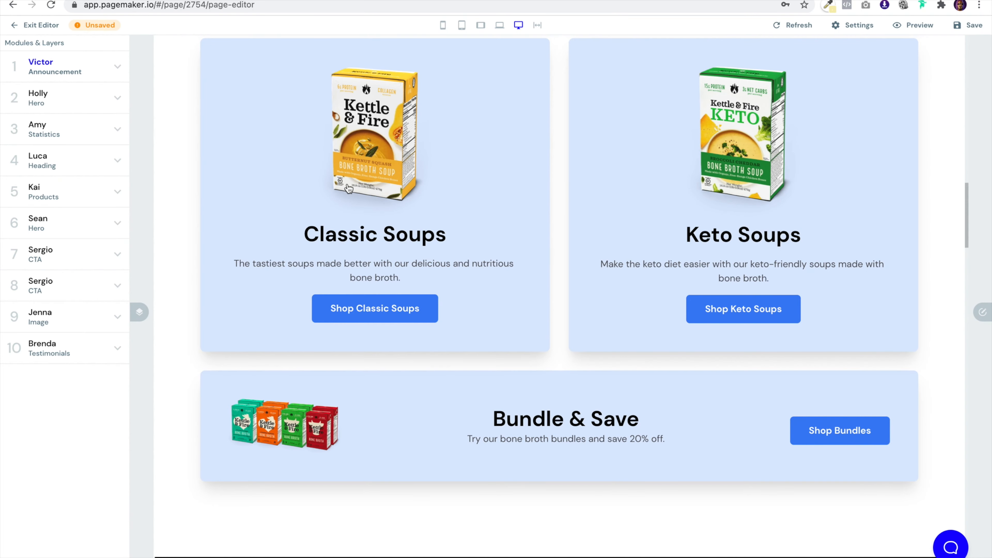
Review the assembled page down through the Portfolio gallery and back up to the Victor announcement bar
scroll(348, 189, up, 15)
scroll(699, 394, down, 20)
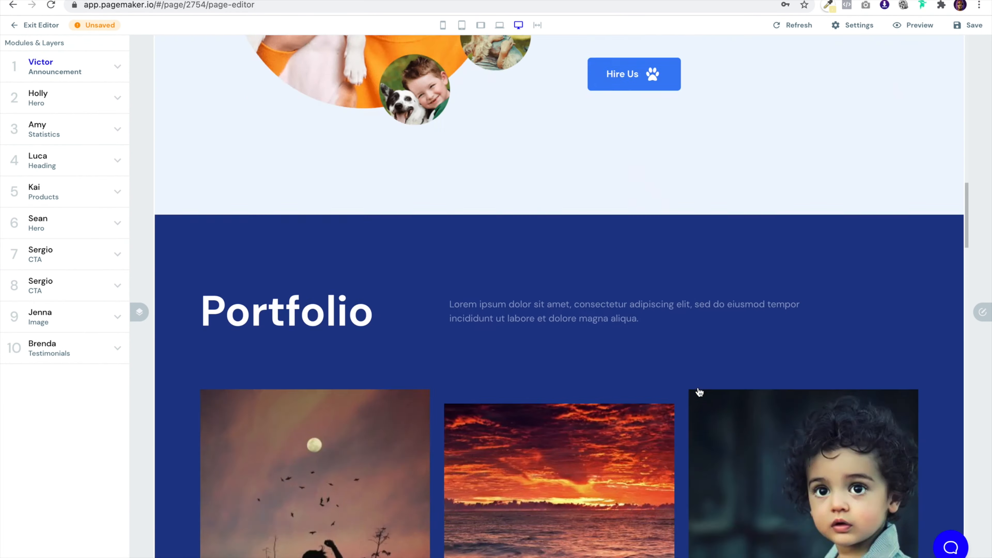
scroll(699, 391, down, 15)
scroll(698, 388, up, 12)
scroll(698, 388, up, 20)
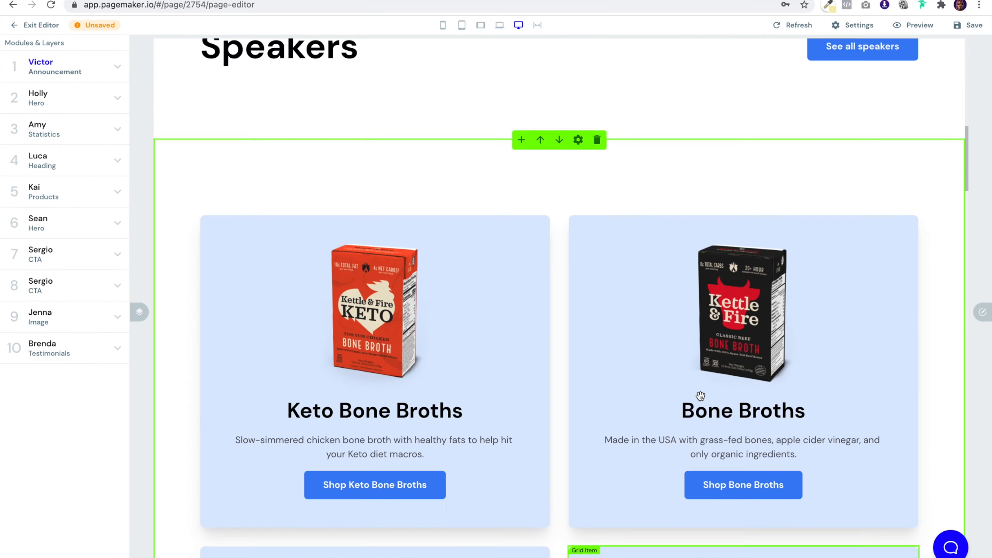
scroll(700, 396, up, 20)
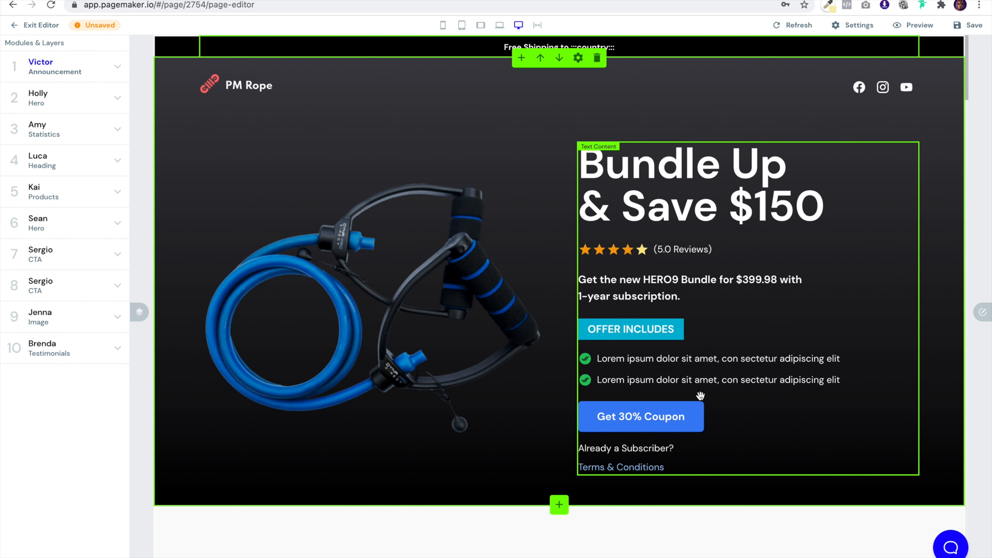
Preview the page at mobile, tablet, large tablet and laptop sizes, compare mobile with desktop, and return to the desktop view
click(443, 25)
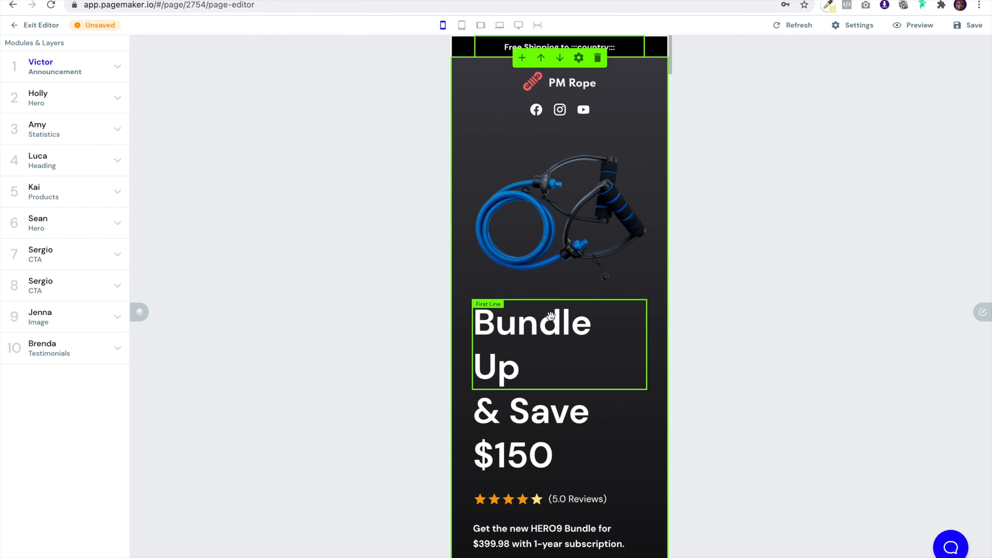
click(461, 25)
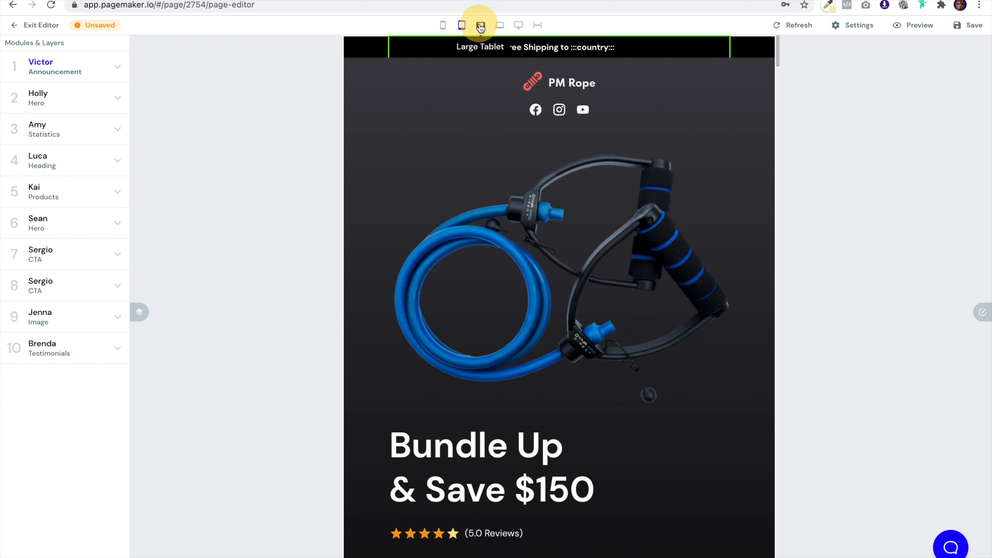
click(480, 25)
click(499, 25)
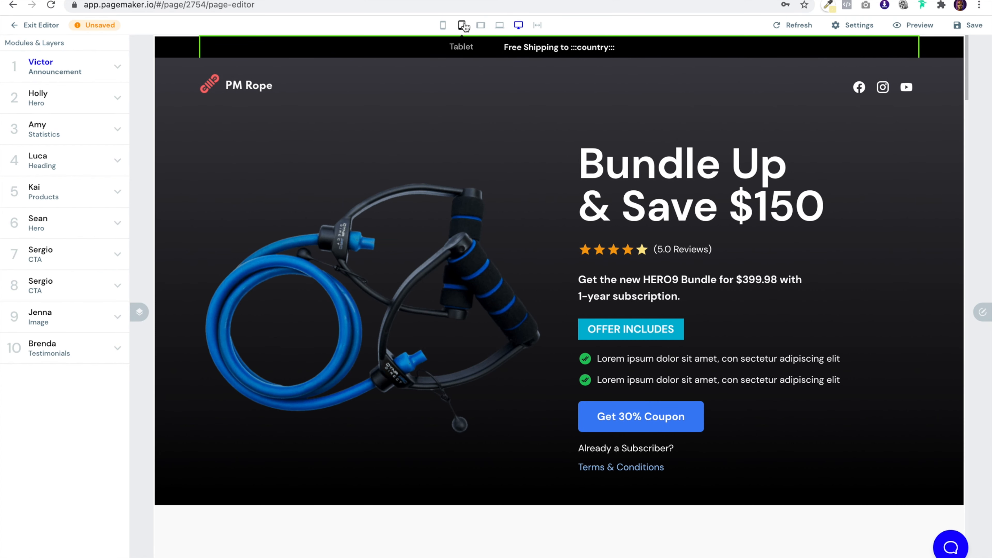
click(443, 25)
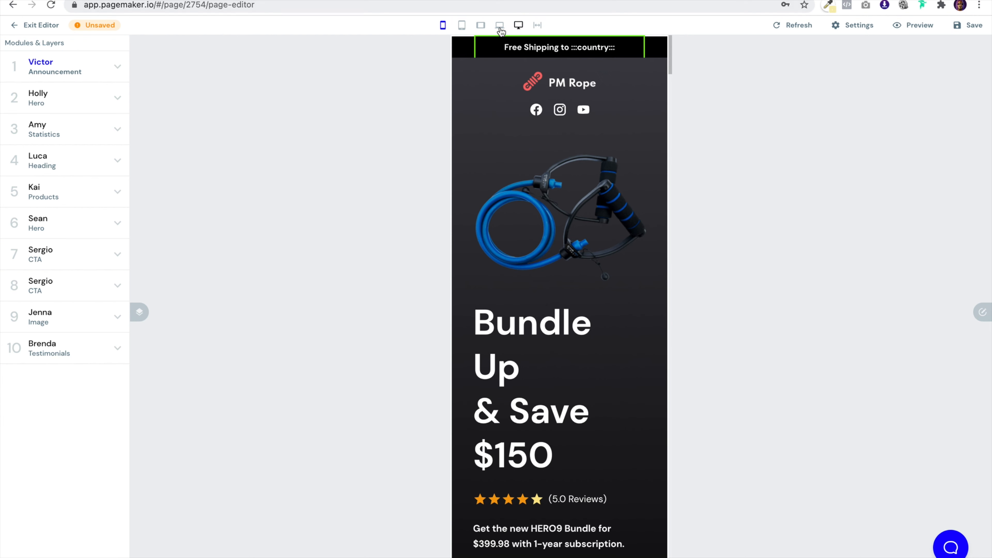
click(519, 26)
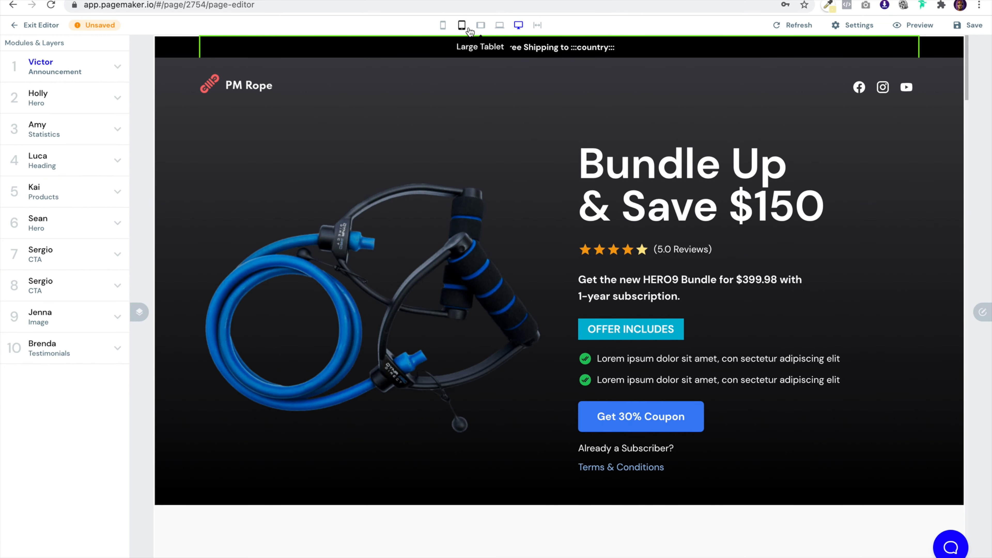
click(446, 31)
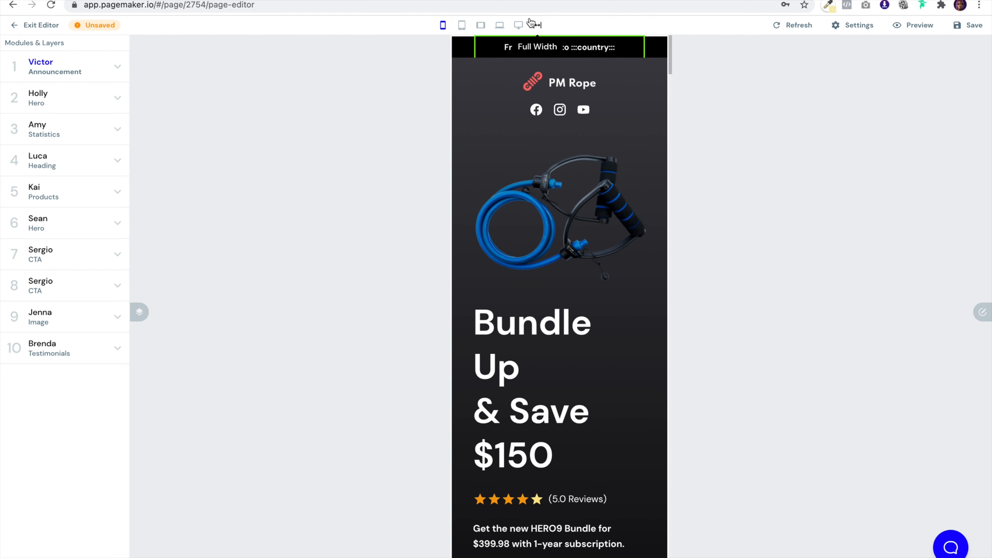
click(520, 26)
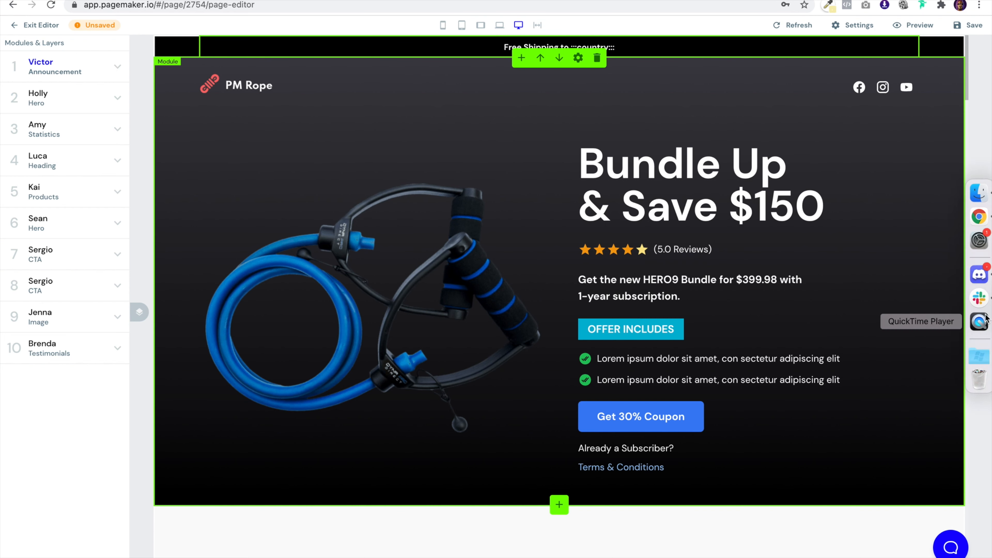
Open the layer editor for the Holly hero module and set its gradient's start colour to white
click(982, 312)
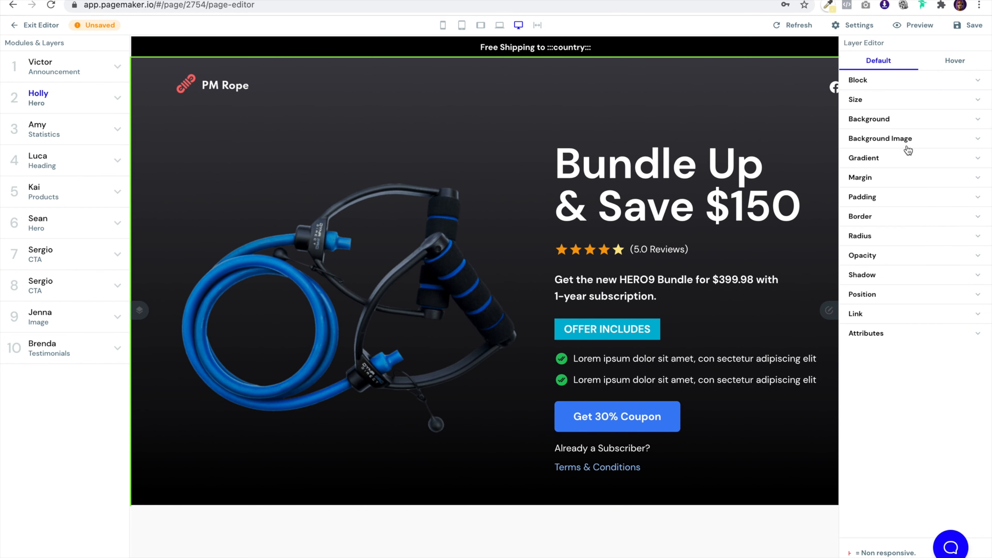
click(902, 125)
click(903, 125)
click(915, 157)
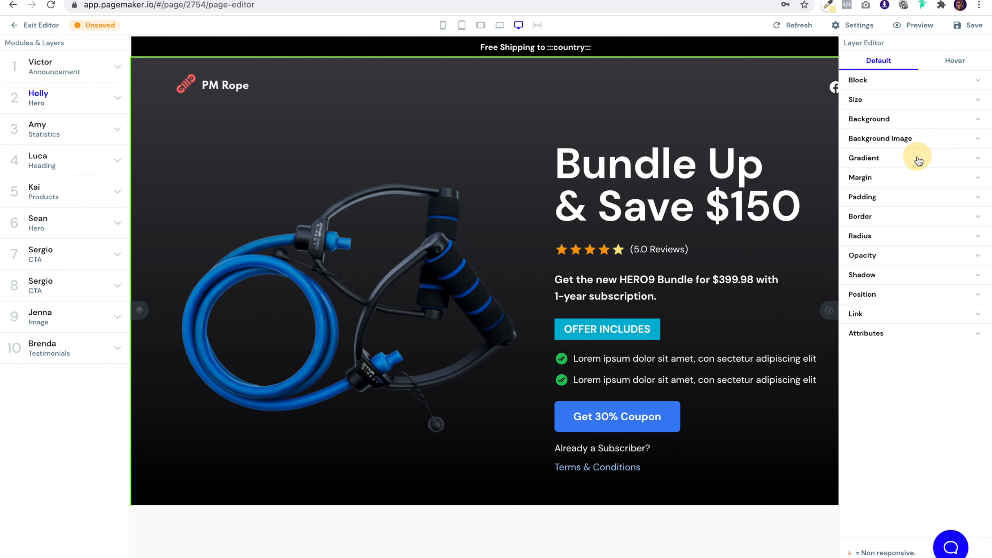
click(973, 177)
click(947, 225)
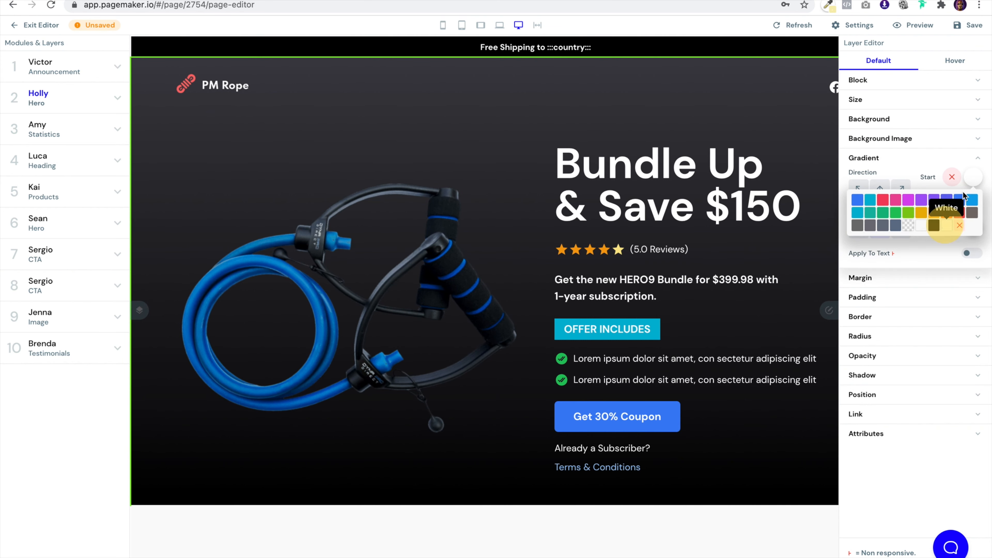
Set the via and stop colours of the Holly hero's gradient to white
click(974, 177)
click(974, 177)
click(973, 202)
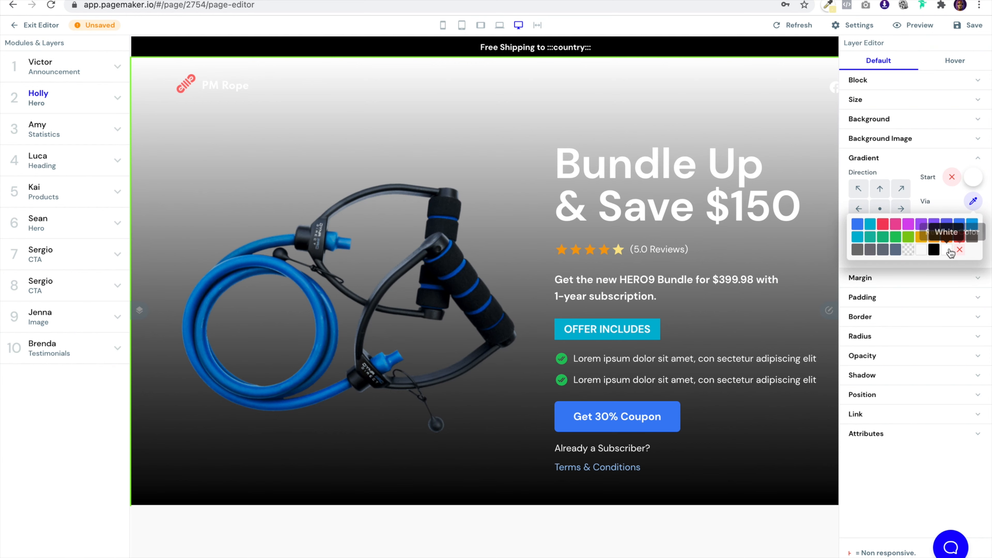
click(947, 249)
click(971, 207)
click(973, 226)
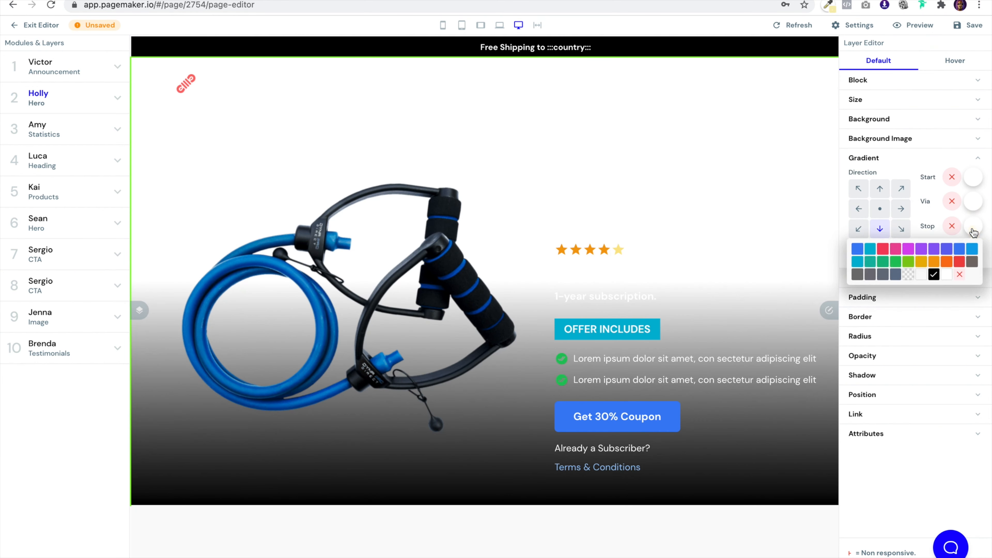
click(947, 275)
Set the text colour of both hero headline lines, "Bundle Up" and "& Save $150", to black
click(636, 155)
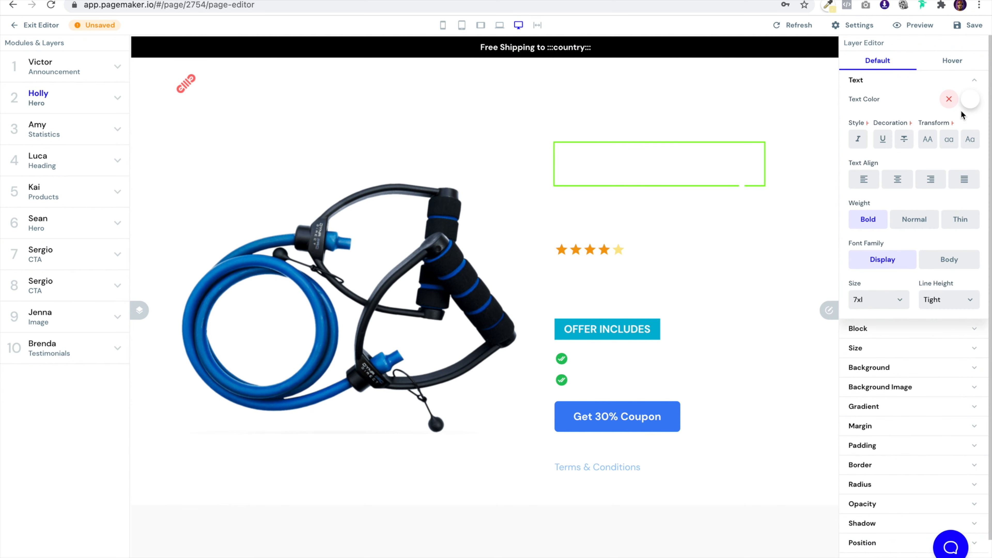
click(972, 105)
click(931, 147)
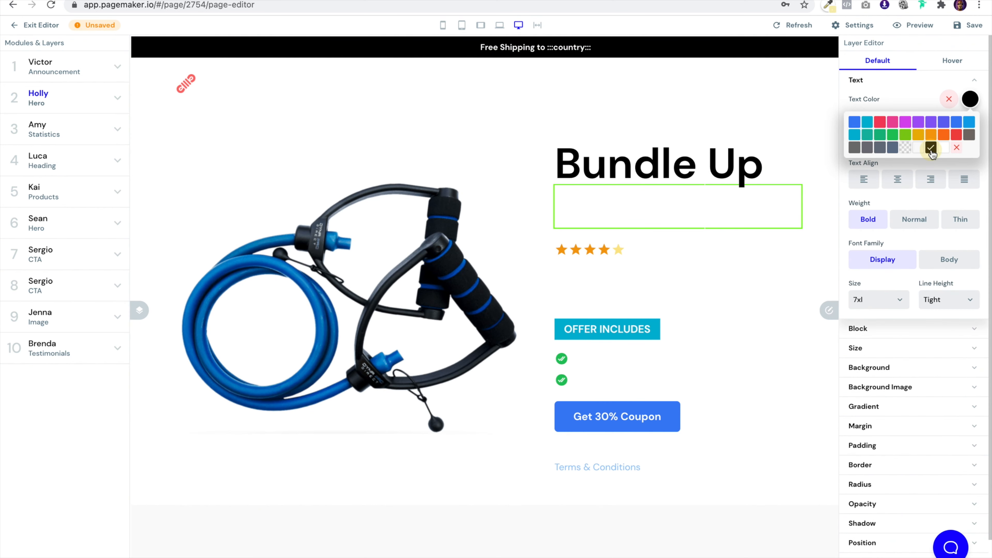
click(677, 269)
click(615, 270)
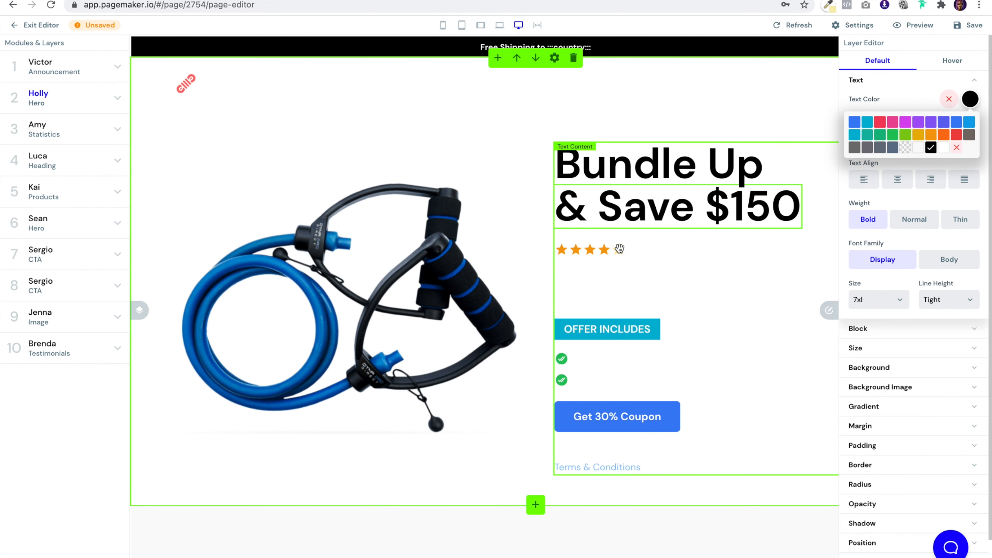
Set the text colour of the HERO9 Bundle description and the "(5.0 Reviews)" label to black
click(619, 264)
scroll(619, 262, down, 2)
scroll(618, 258, up, 2)
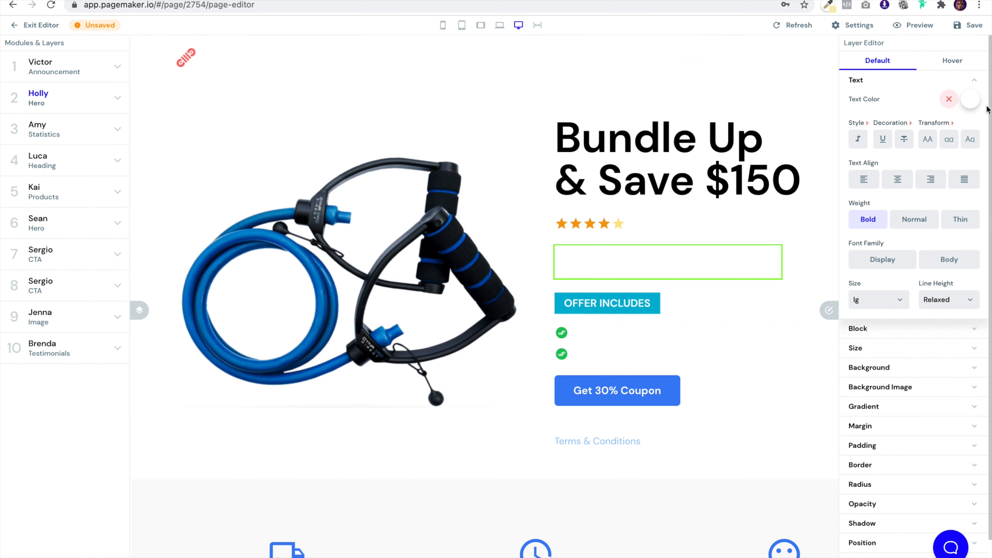
click(970, 102)
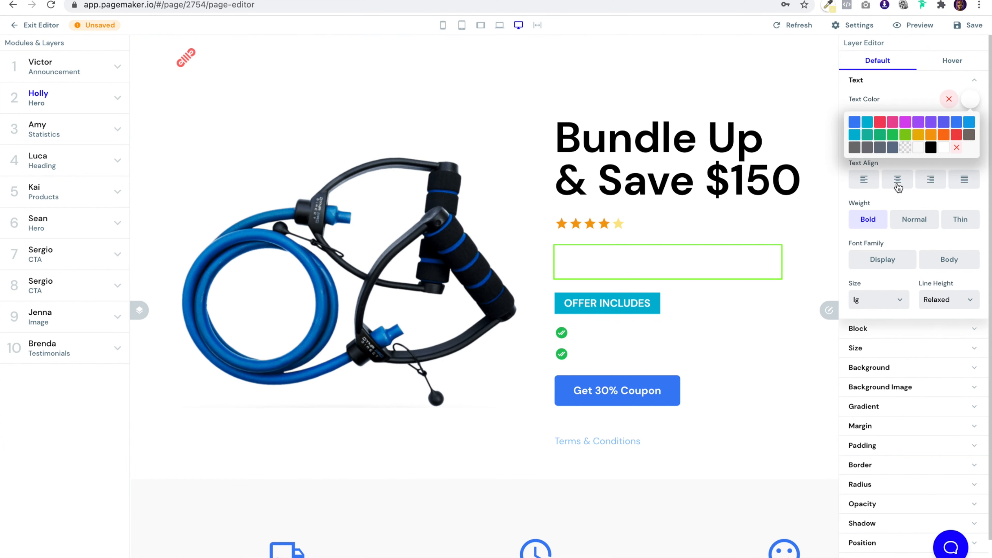
click(931, 148)
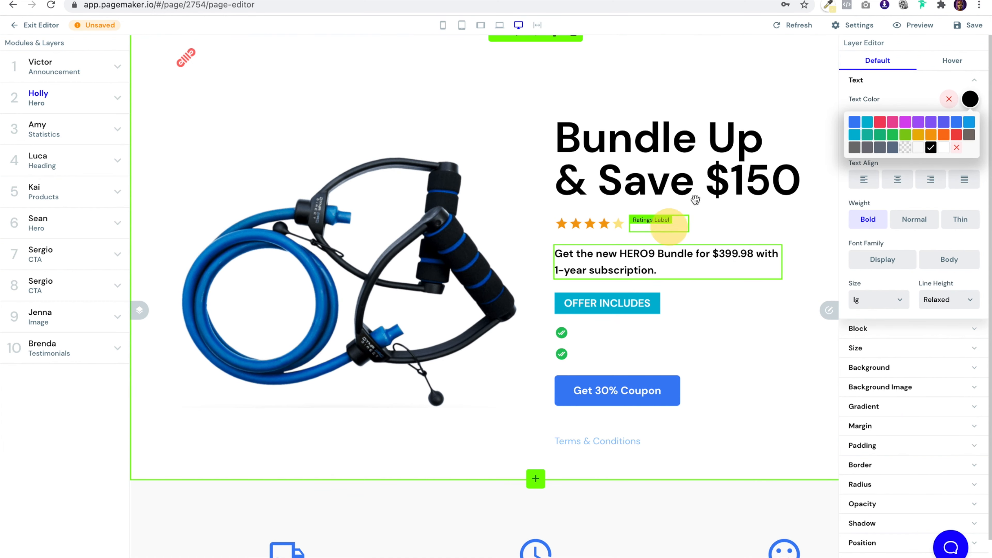
click(931, 147)
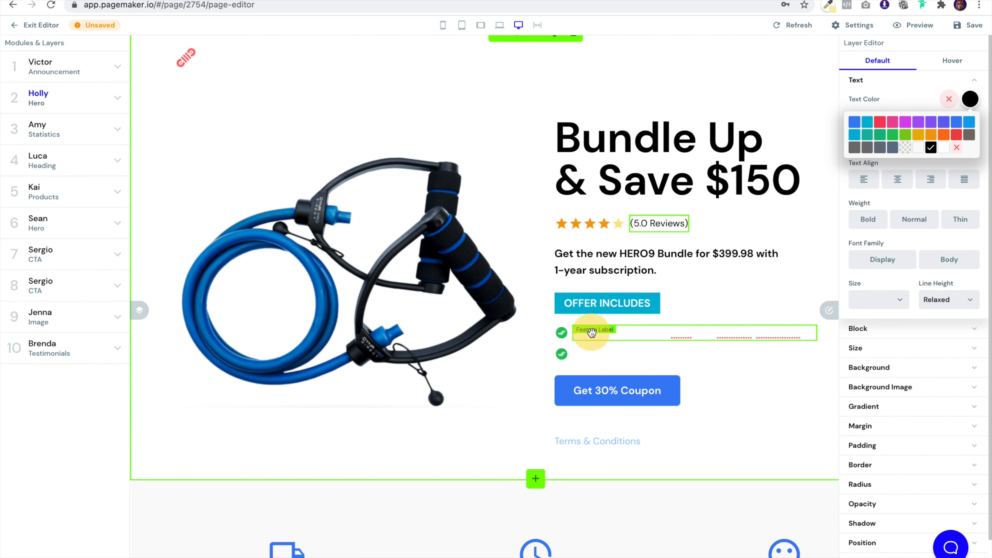
Enable group editing for the hero's feature labels and set the text colour of both lines to black
click(592, 332)
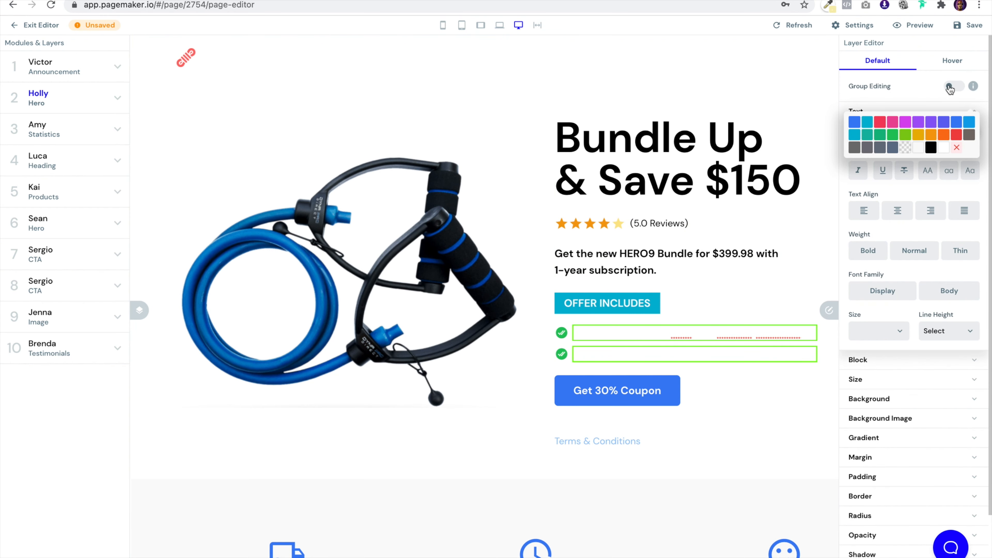
click(951, 87)
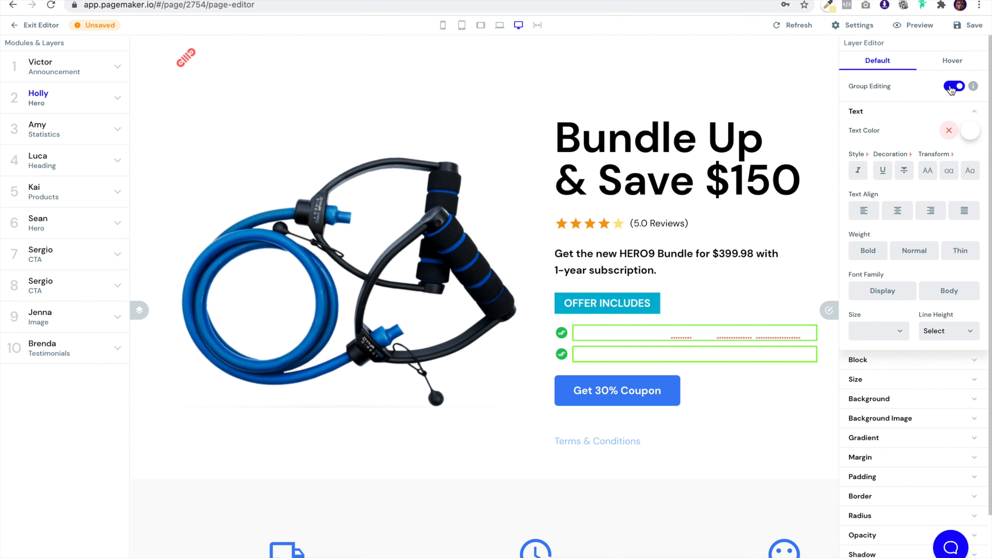
click(970, 132)
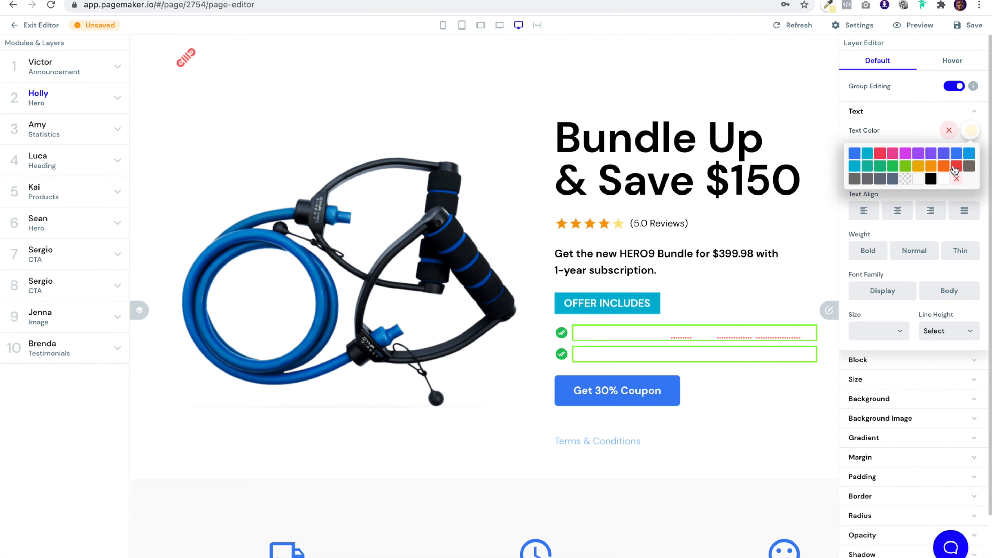
click(931, 179)
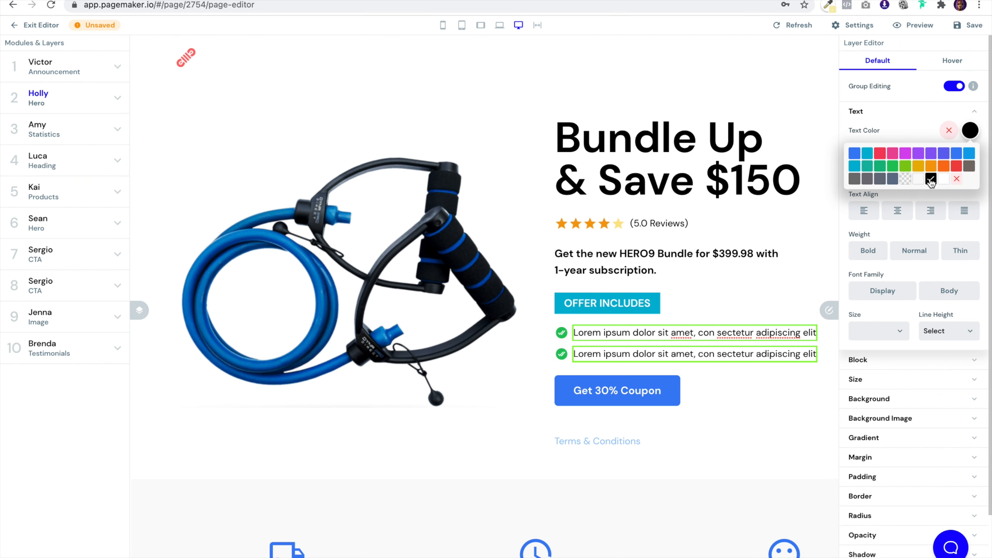
Set the "Already a Subscriber?" text colour to black and raise the hero's star rating to five stars
click(589, 424)
click(972, 101)
click(970, 105)
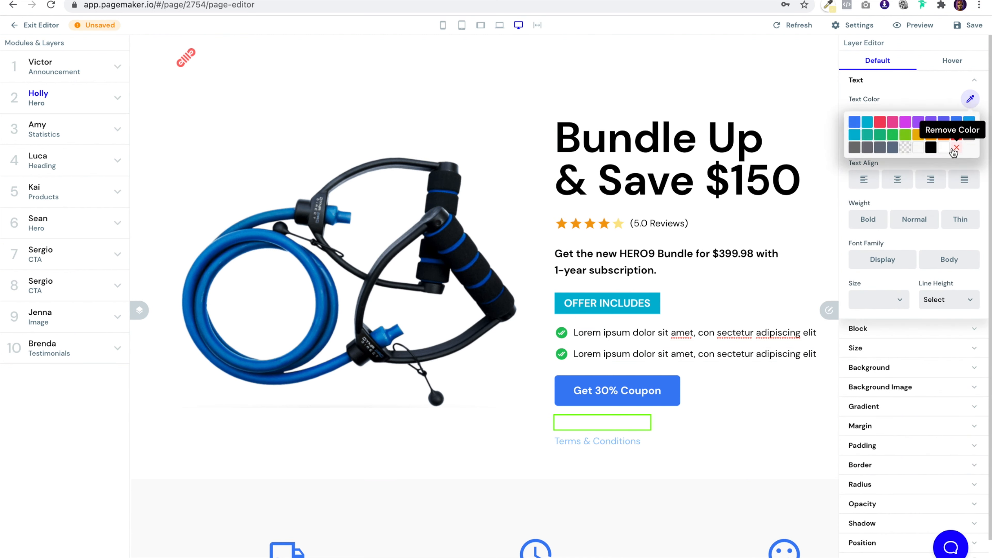
click(931, 147)
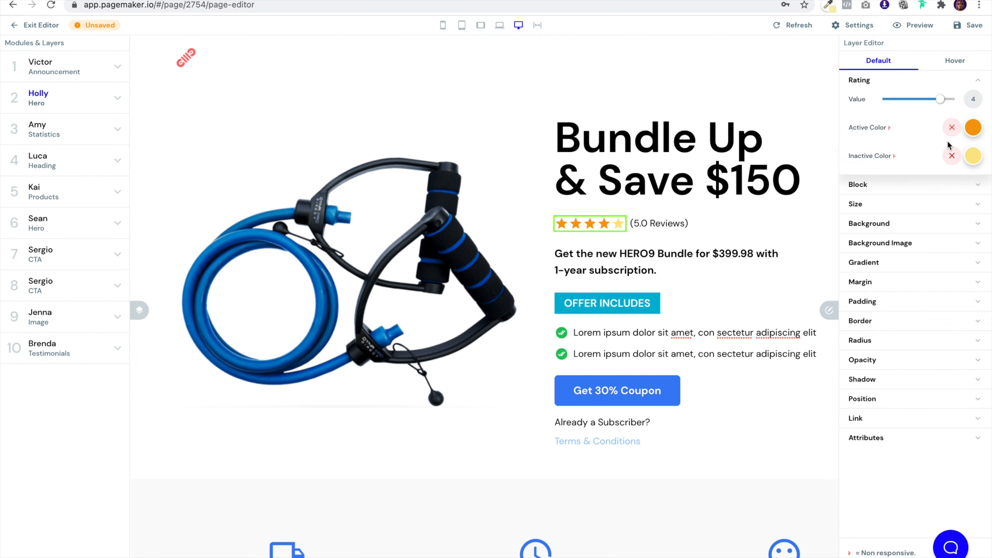
drag(945, 100, 957, 98)
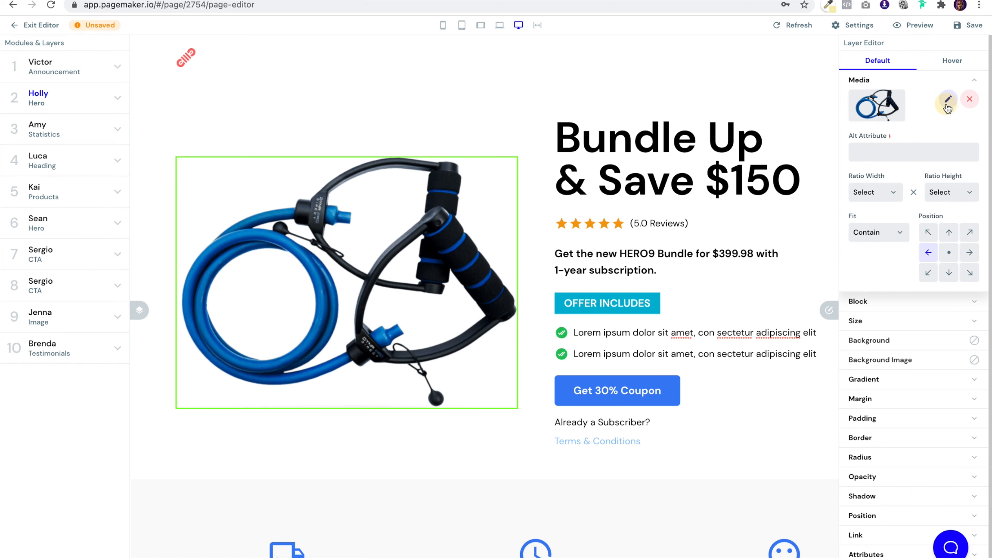
Open the Media Manager for the hero's rope image and check the upload option and the media gallery
click(947, 100)
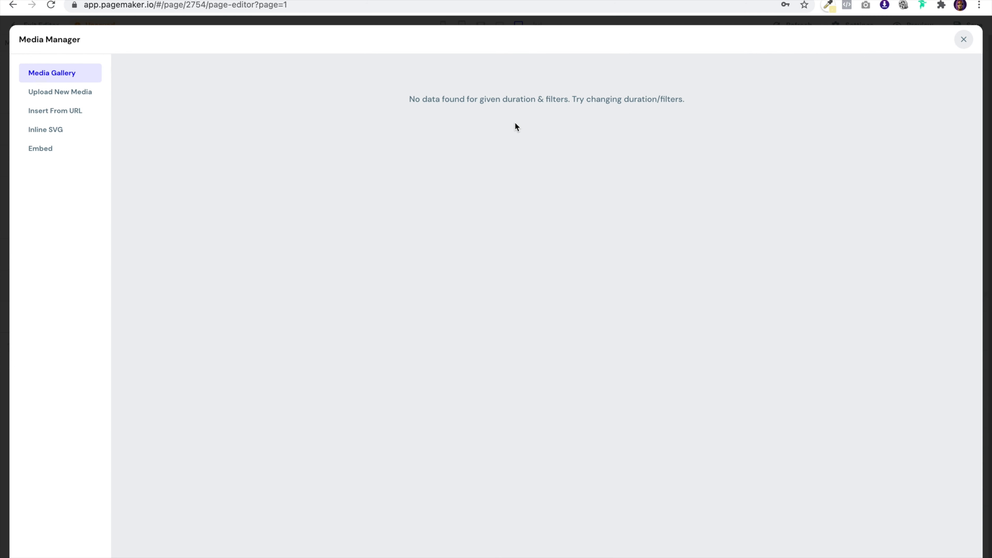
click(66, 90)
click(68, 78)
Switch to the Khalifa Knives product page, list its images with the image downloader and download the animated leather knife roll
click(327, 5)
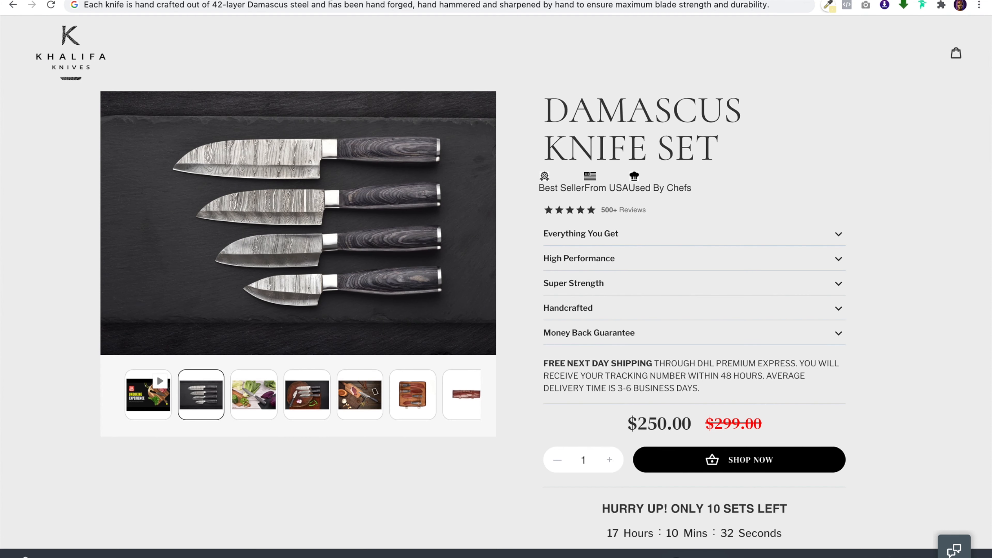
click(886, 6)
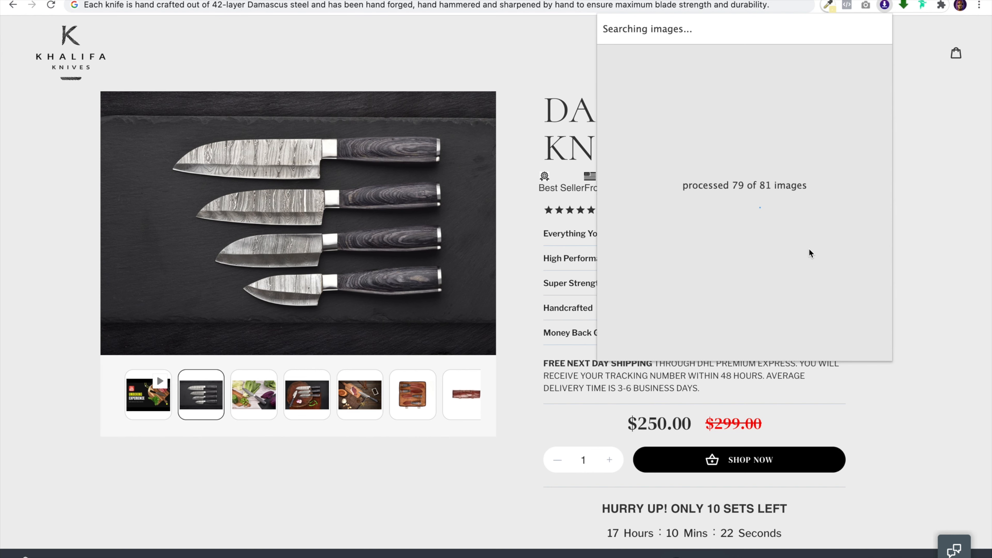
scroll(808, 250, down, 10)
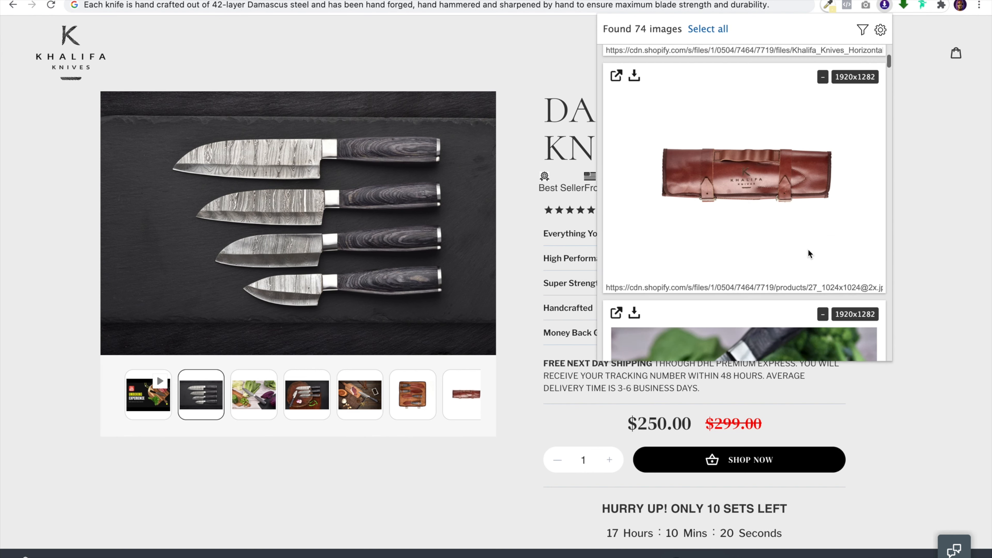
scroll(807, 249, down, 15)
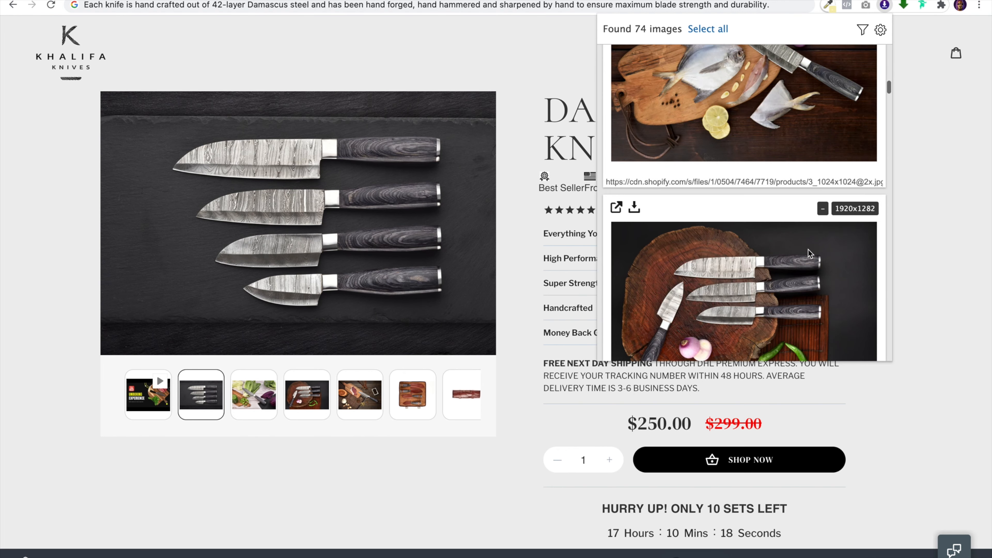
scroll(808, 249, down, 15)
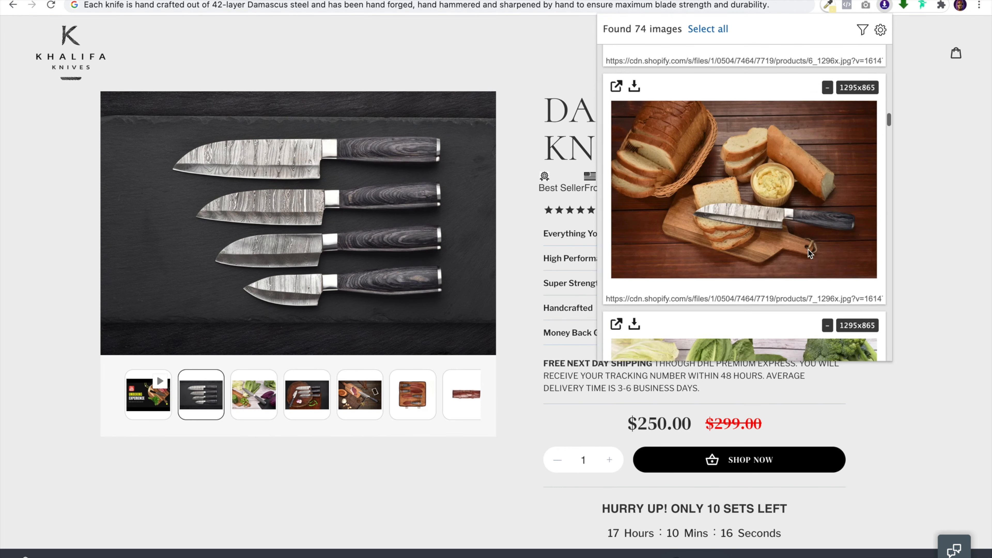
scroll(808, 249, down, 15)
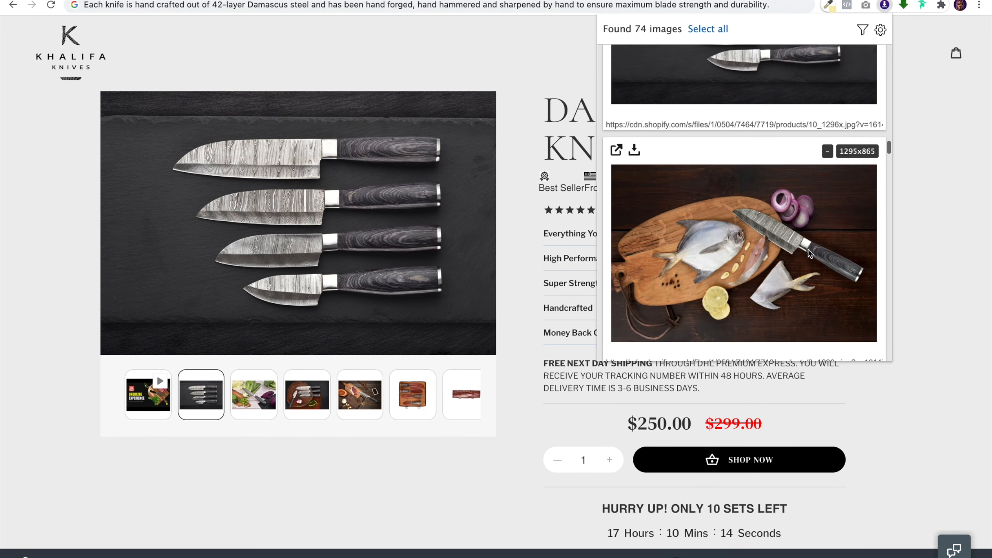
scroll(808, 250, down, 10)
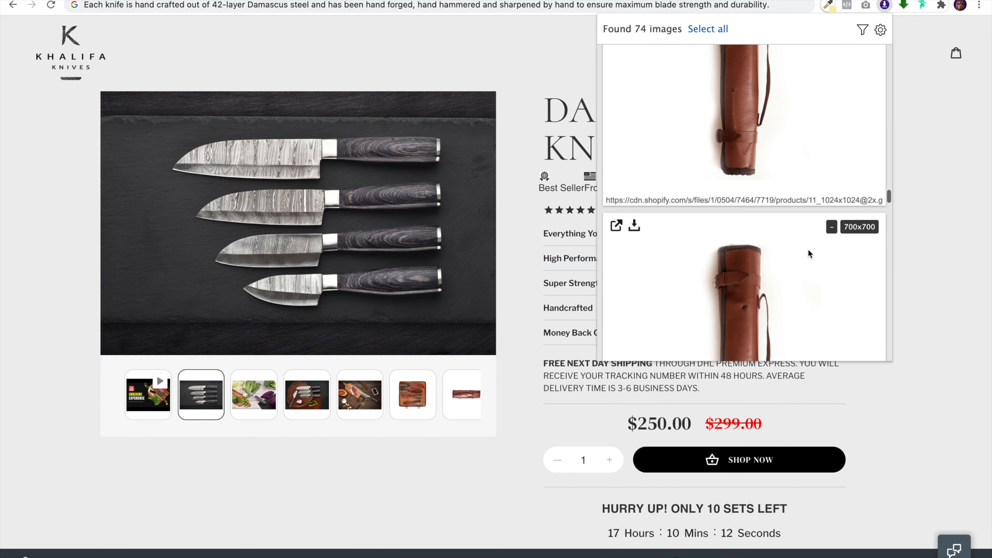
scroll(807, 249, down, 5)
scroll(808, 250, up, 5)
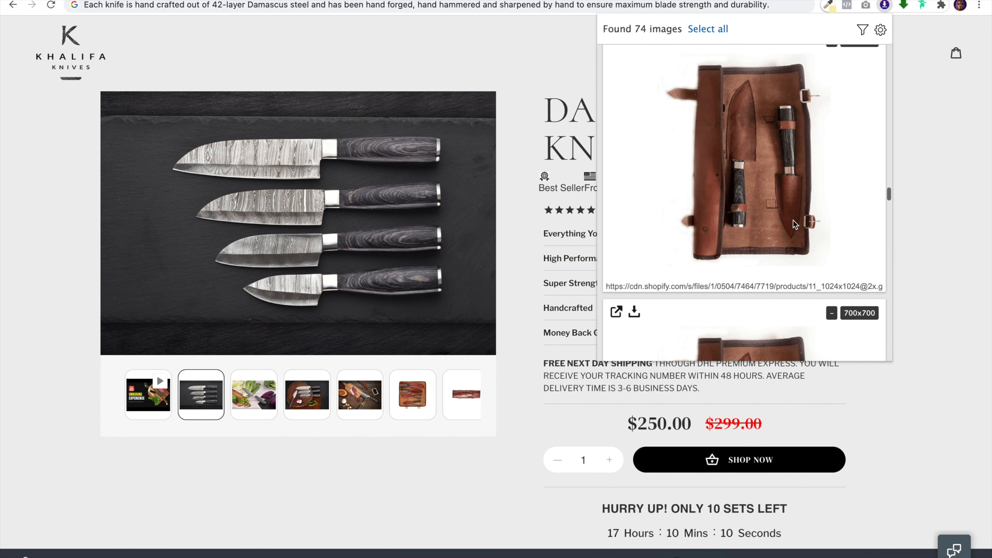
click(805, 242)
click(644, 29)
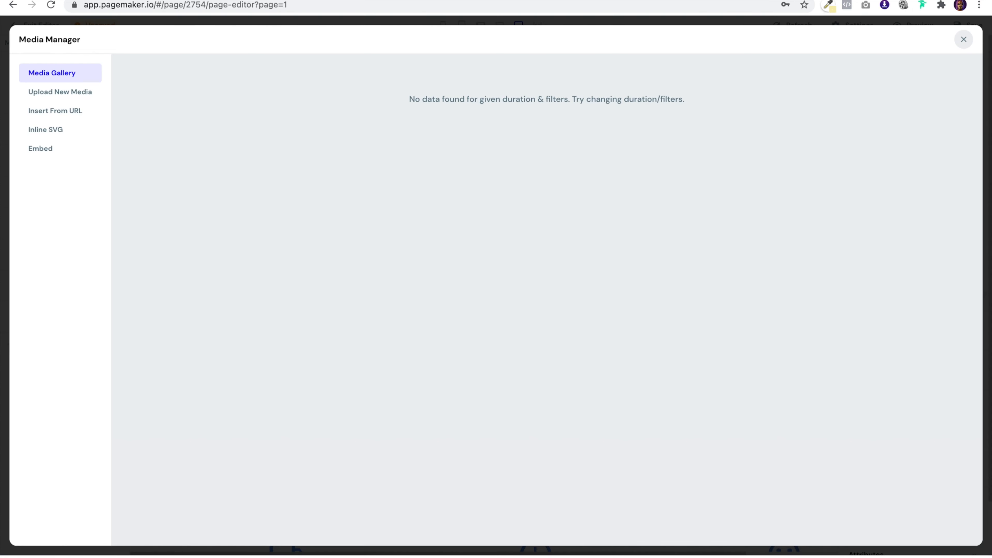
Upload the downloaded leather knife roll file in the Media Manager and insert it as the hero's image
click(71, 96)
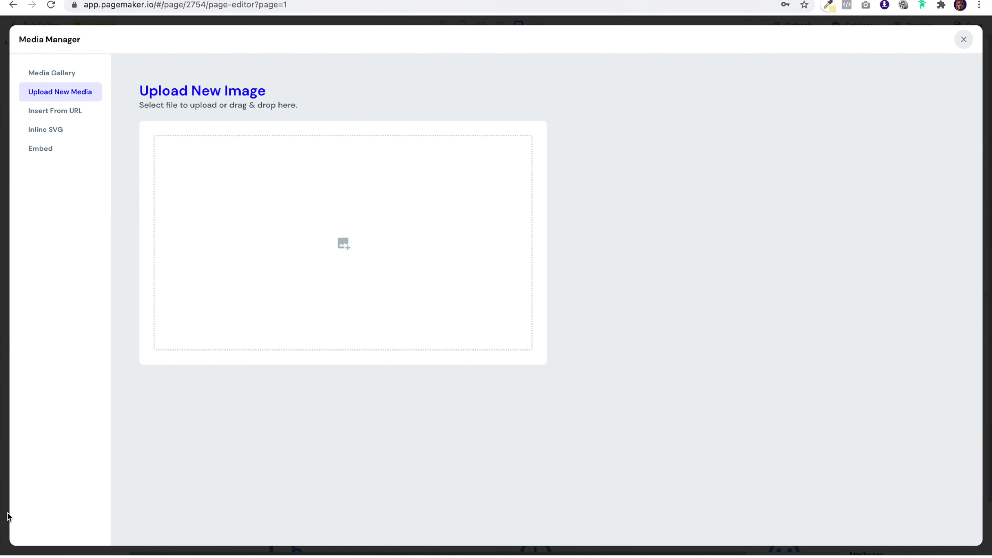
drag(70, 556, 302, 244)
click(220, 378)
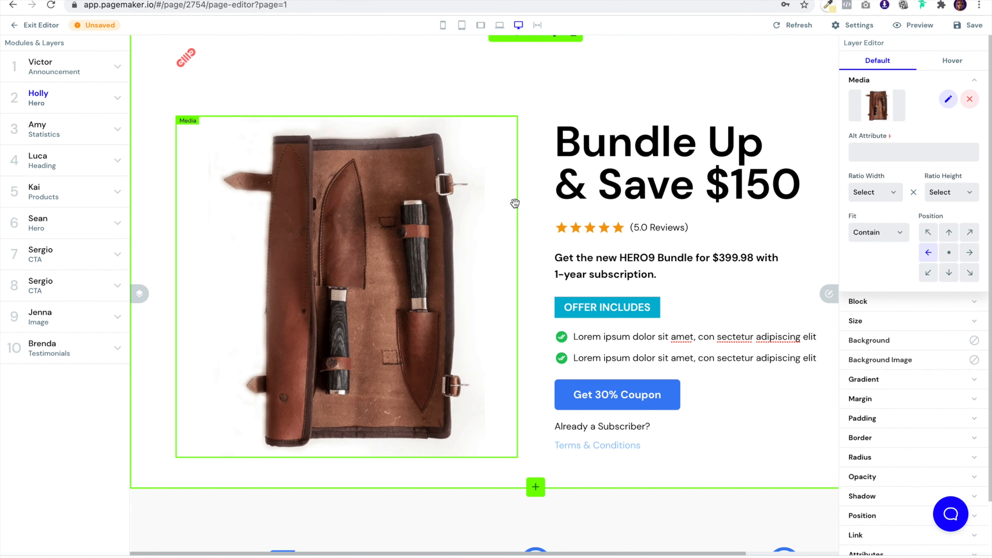
Set the font size of both hero headline lines, "Bundle Up" and "& Save $150", to 5xl
click(671, 135)
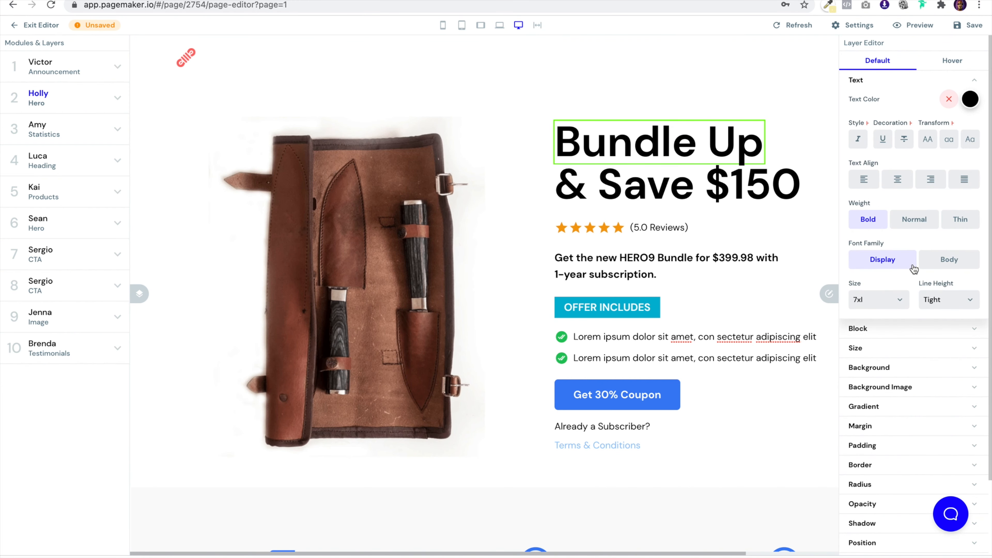
click(868, 302)
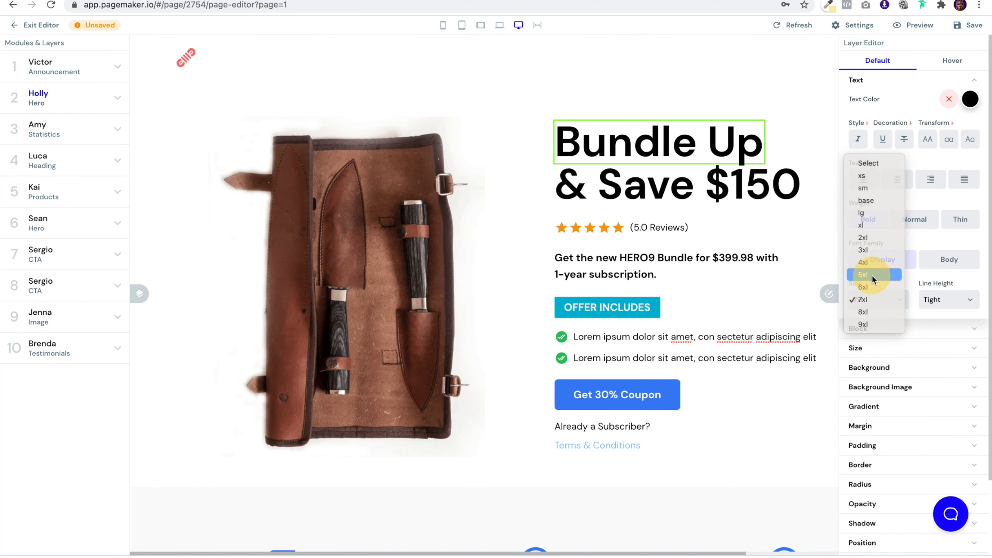
click(871, 275)
click(876, 299)
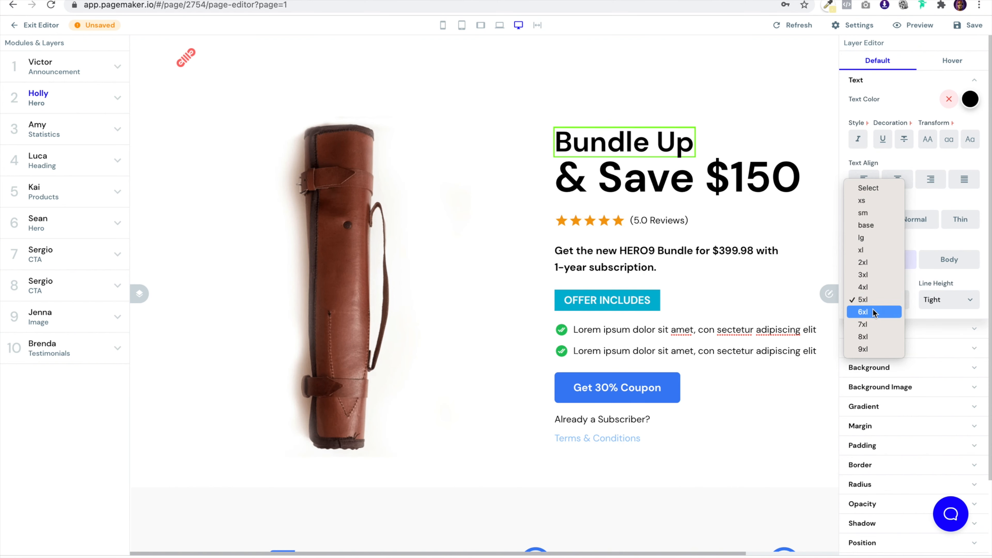
click(873, 301)
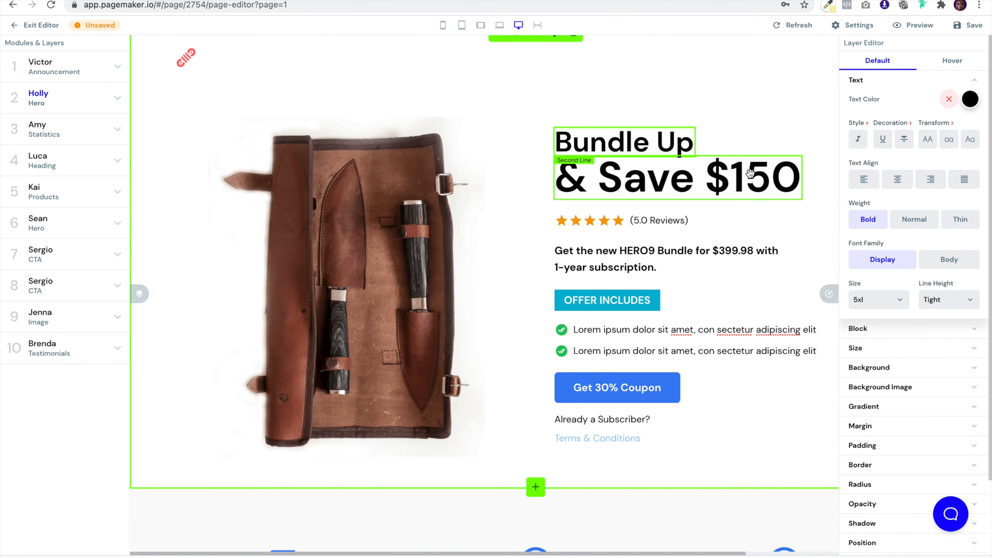
click(871, 300)
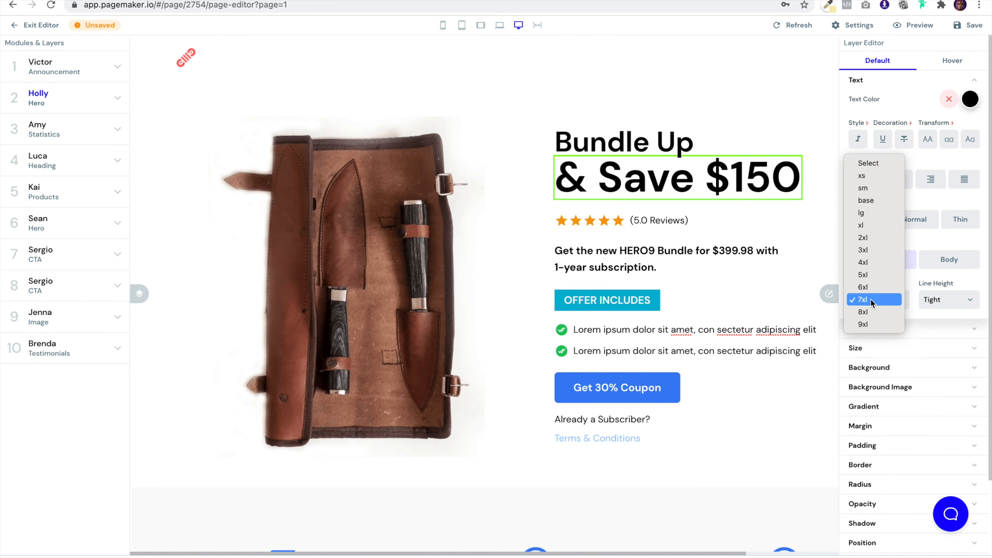
click(873, 276)
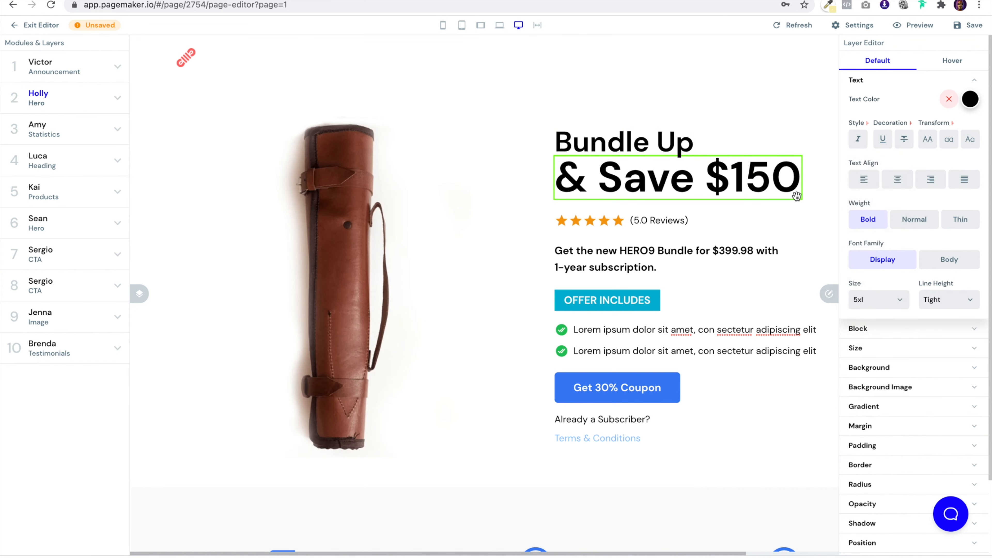
Replace the hero's two headline lines with "Get 25% Off Our" and "Chef Knife Set"
triple_click(667, 149)
text(Get)
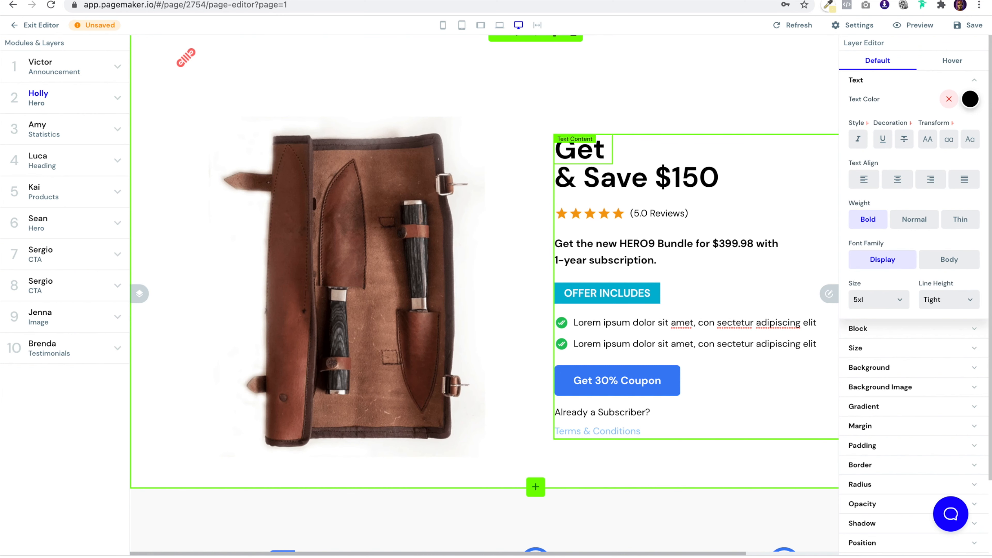
text( 35%)
key(BackSpace)
key(BackSpace)
key(BackSpace)
text(25% Off Our)
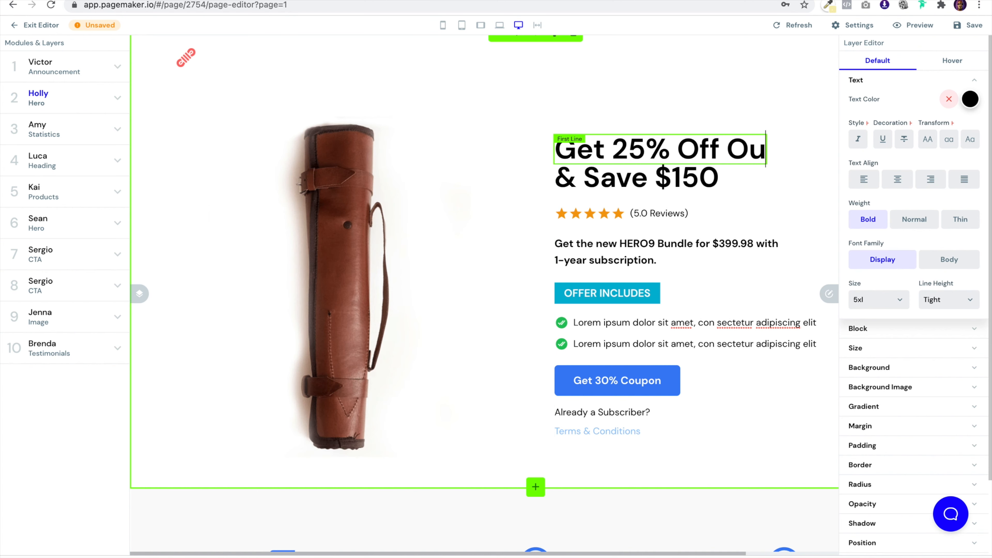
triple_click(681, 175)
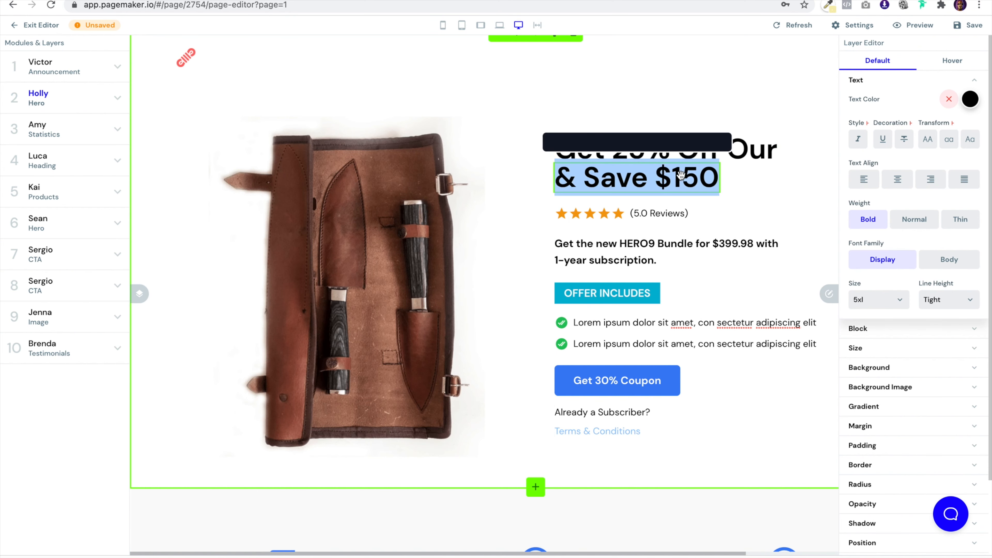
text(Chef Knife)
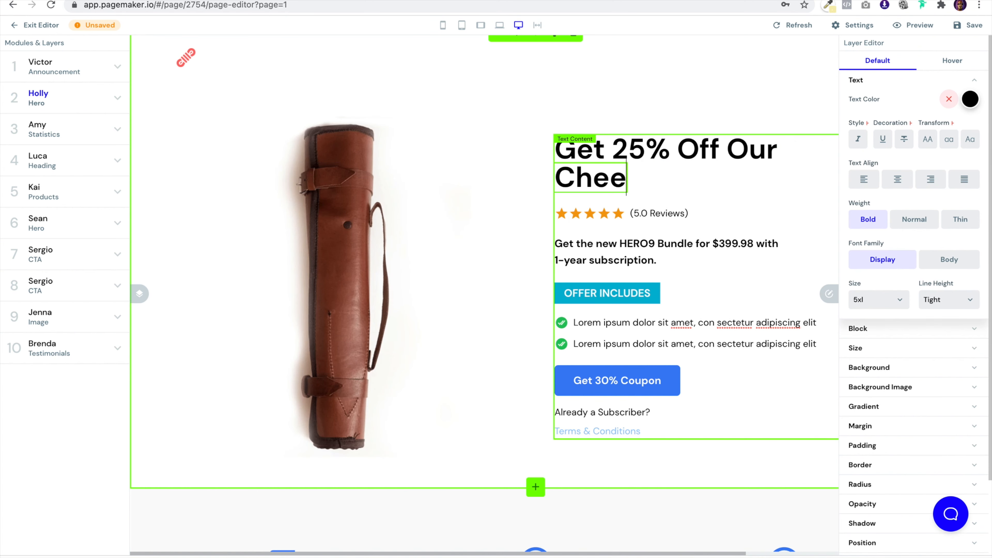
text( Set)
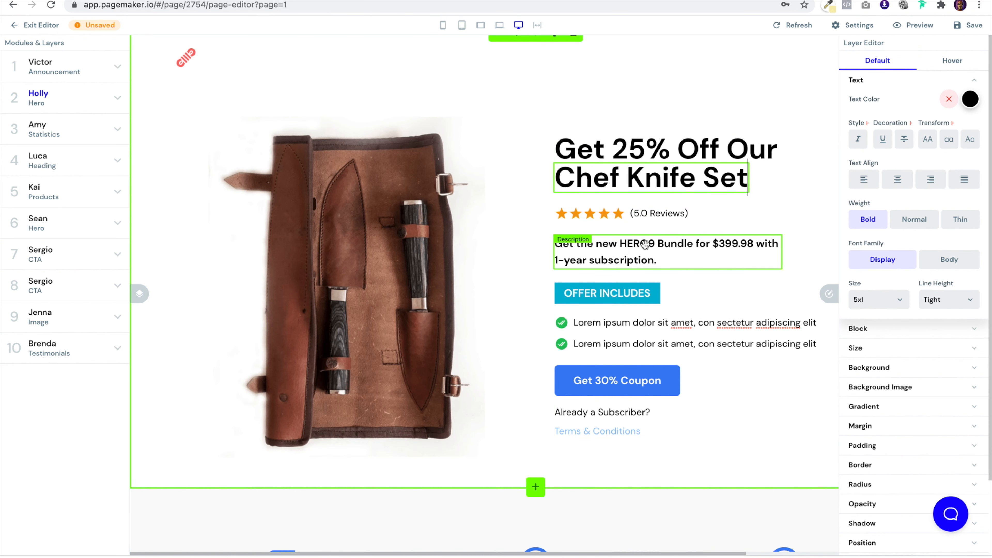
Change the "OFFER INCLUDES" label to "BLACK FRIDAY OFFER" and set its text size to base
double_click(644, 293)
text(BLACK )
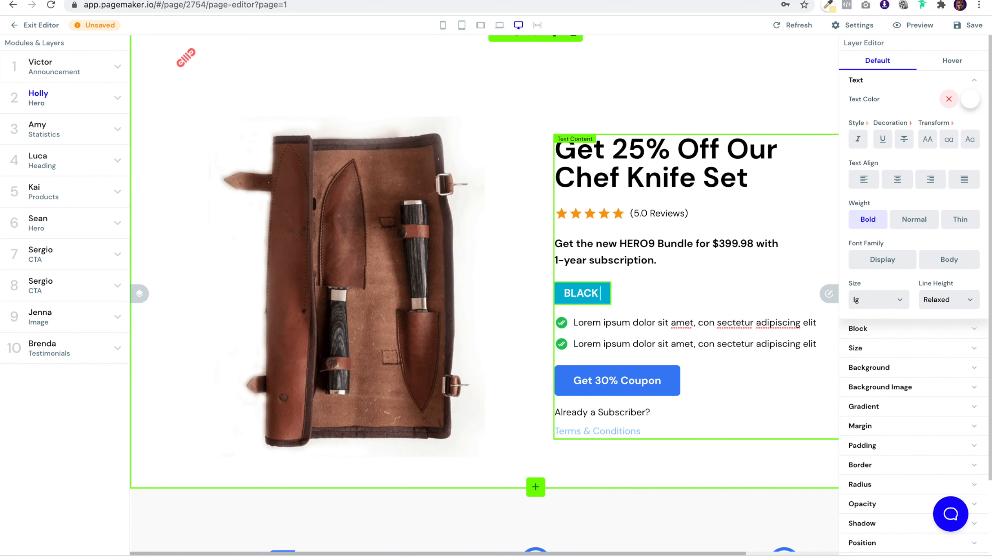
text(FRIDAY OFFER)
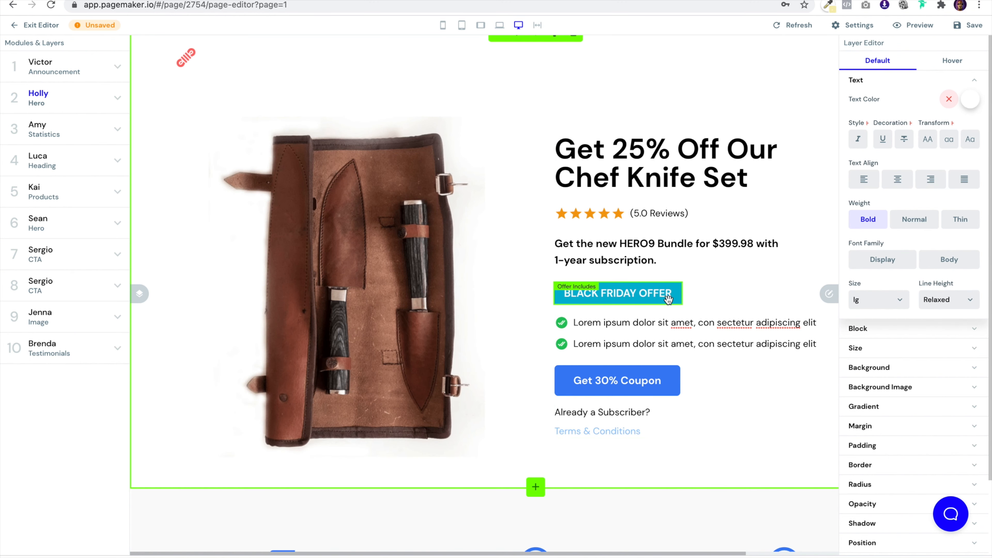
click(866, 307)
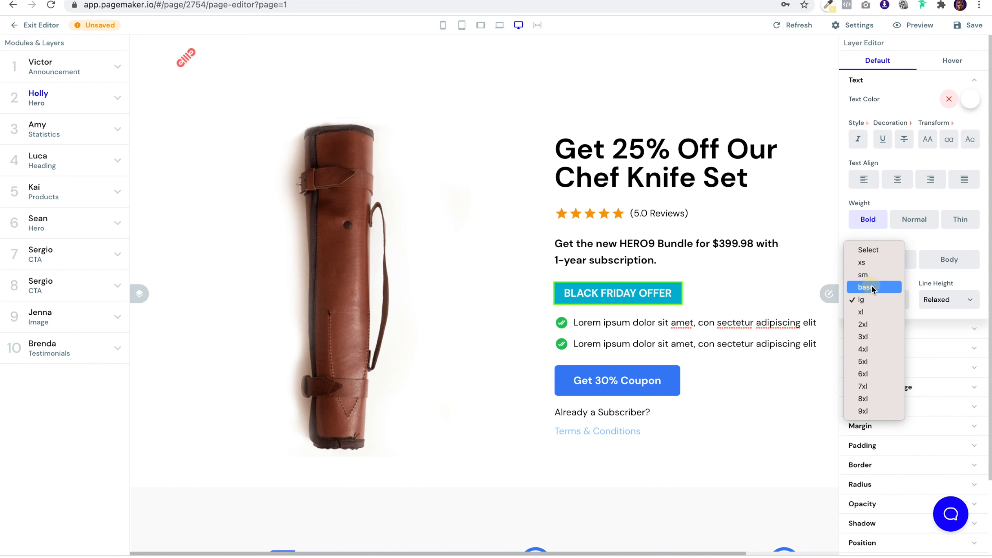
click(871, 285)
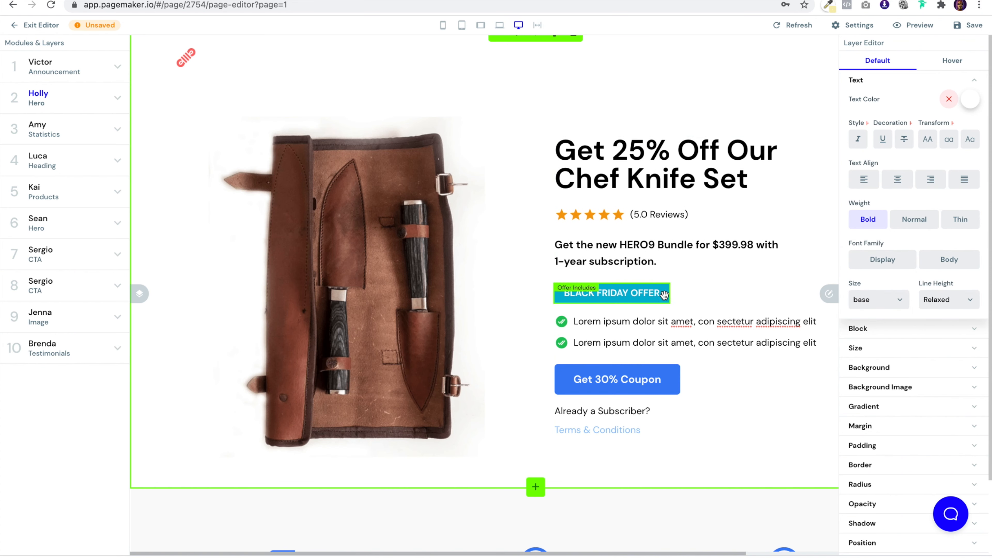
Set the background colour of the "BLACK FRIDAY OFFER" label to black
click(932, 368)
click(969, 391)
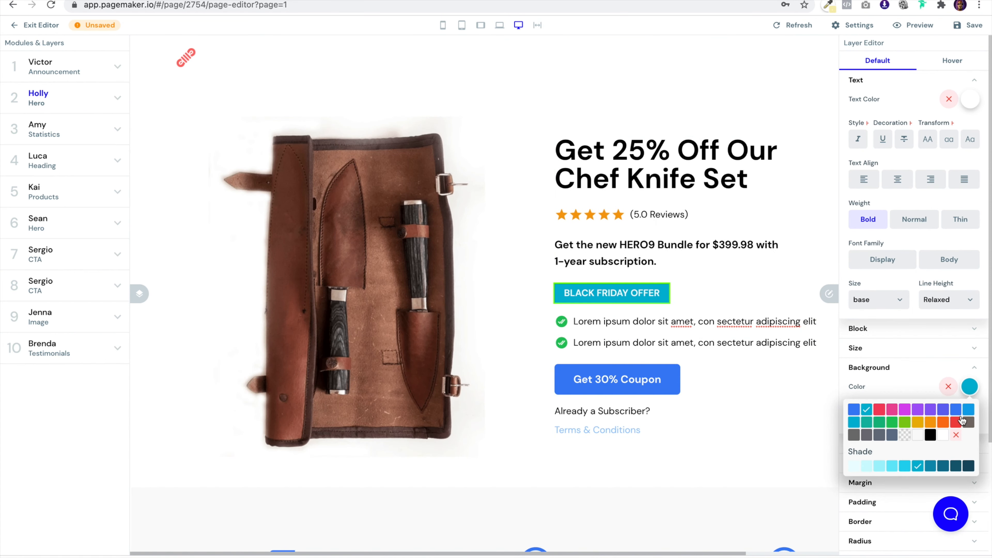
click(932, 435)
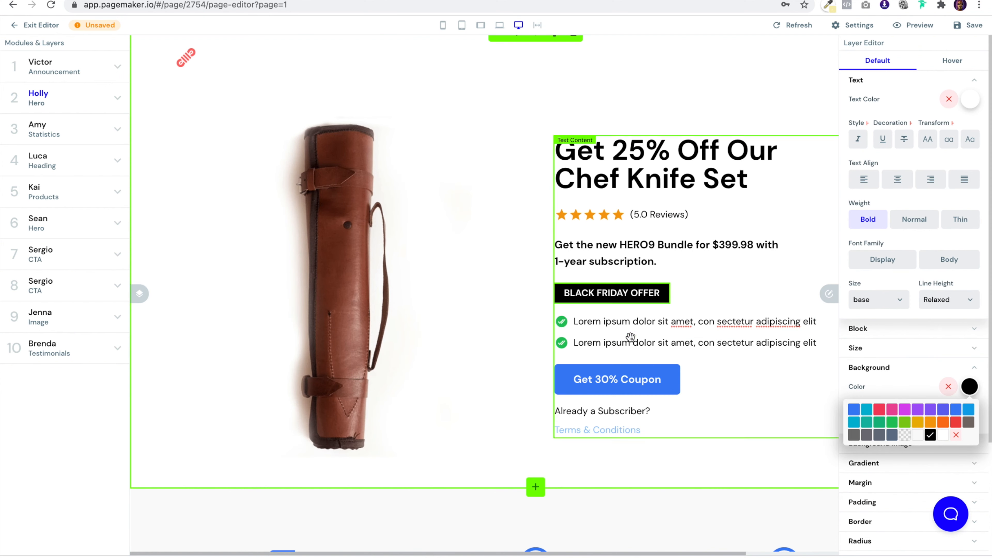
Set the hover background colour of the "Get 30% Coupon" button to green
click(970, 103)
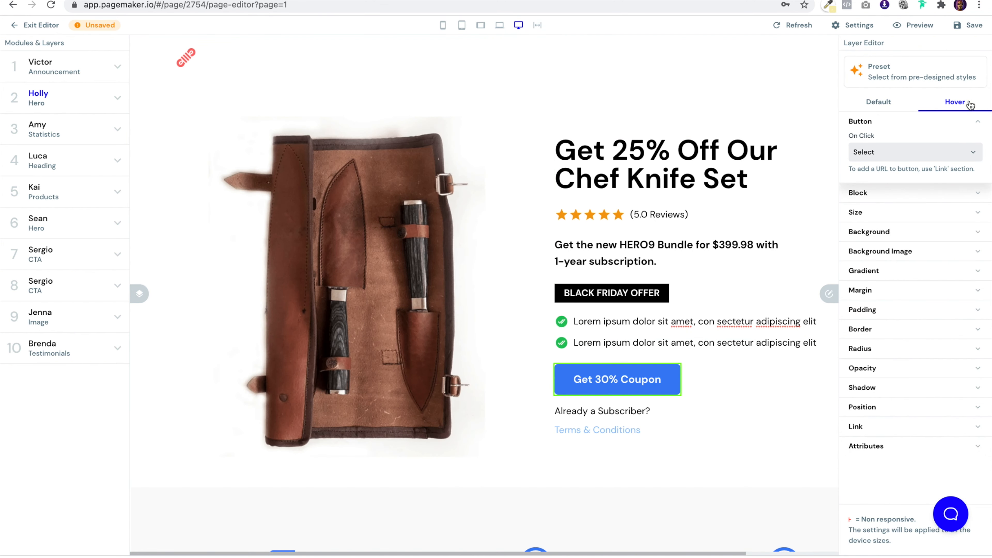
click(905, 235)
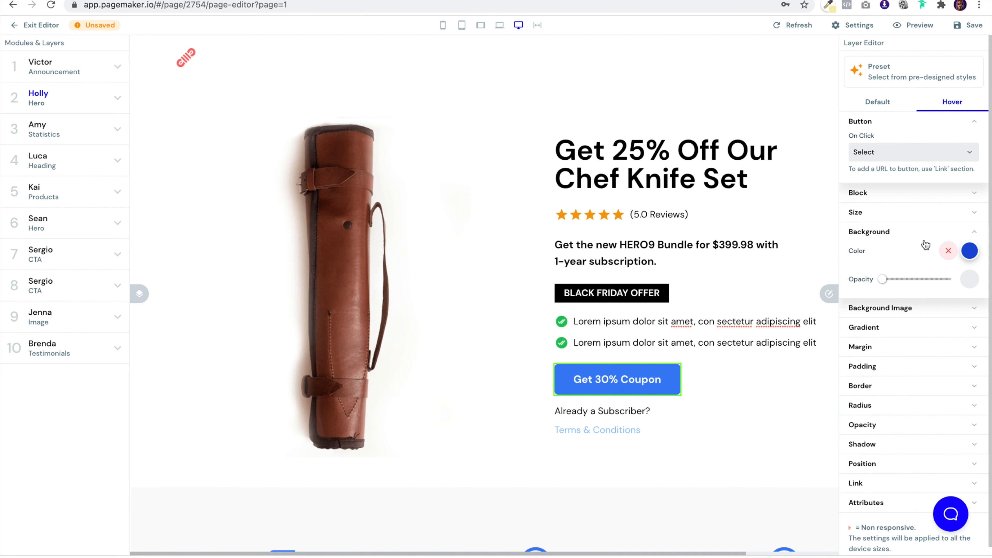
click(971, 252)
click(884, 287)
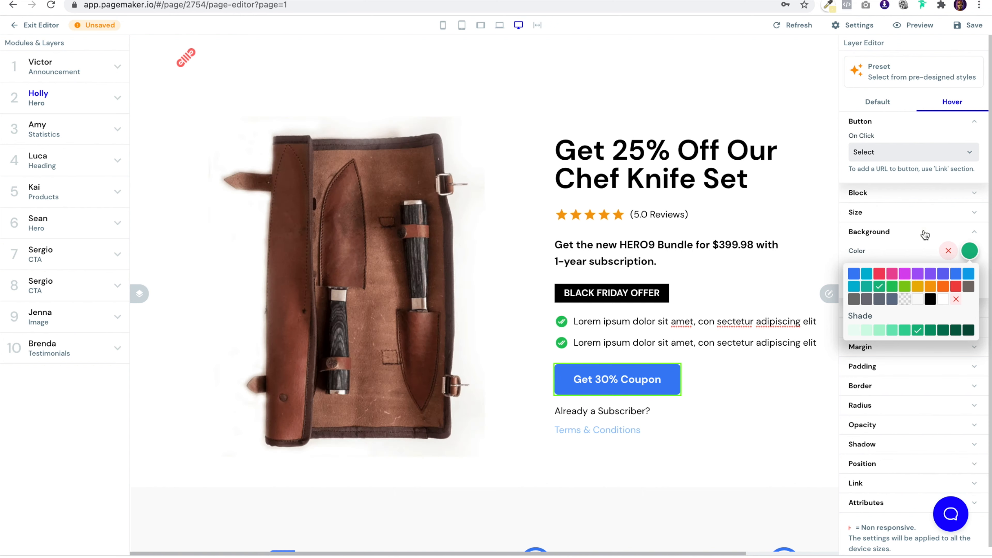
click(924, 232)
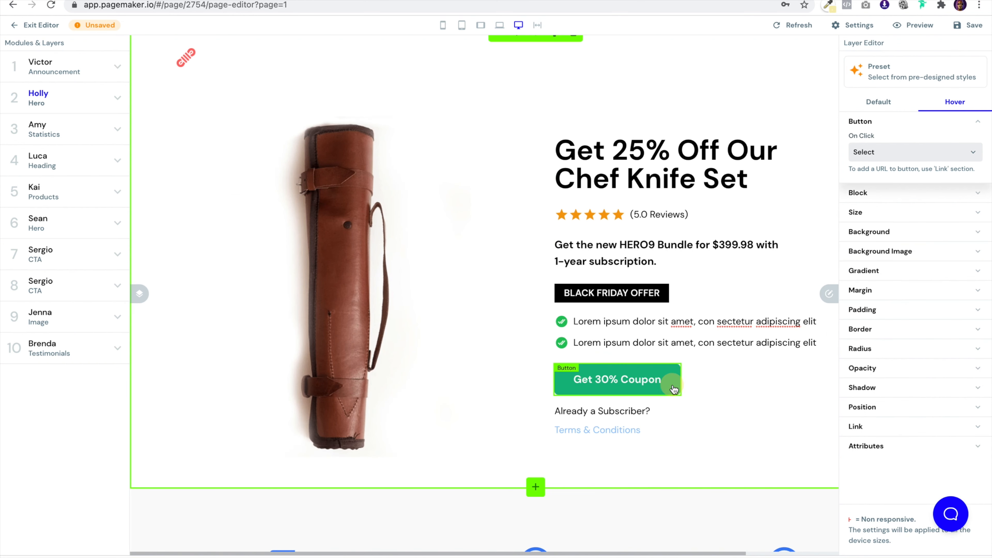
Set the default background colour of the "Get 30% Coupon" button to red
click(880, 102)
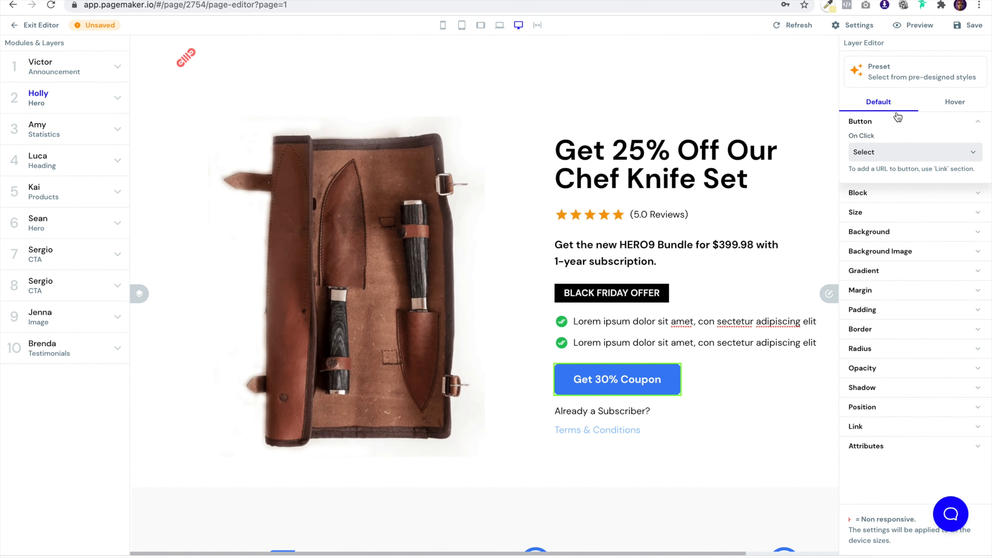
click(919, 234)
click(971, 252)
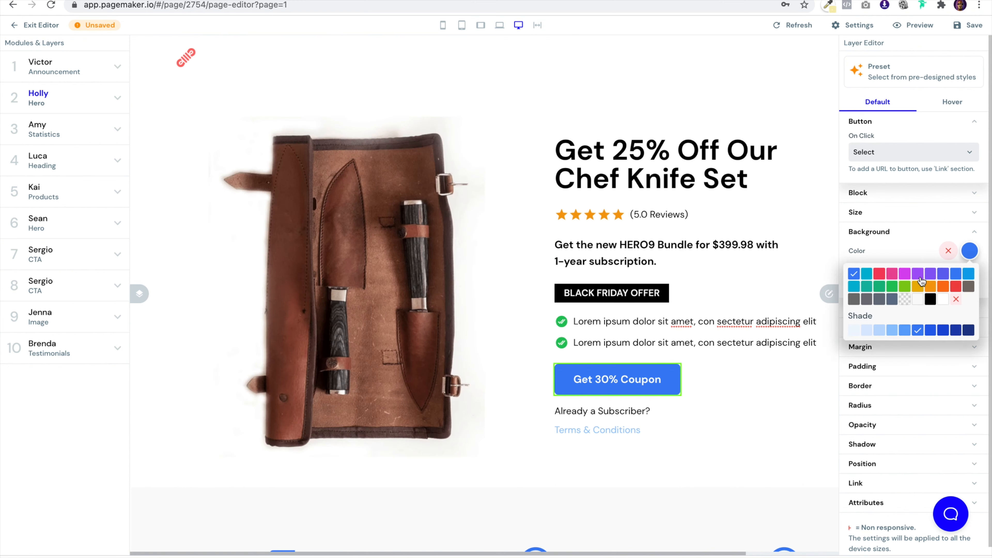
click(882, 276)
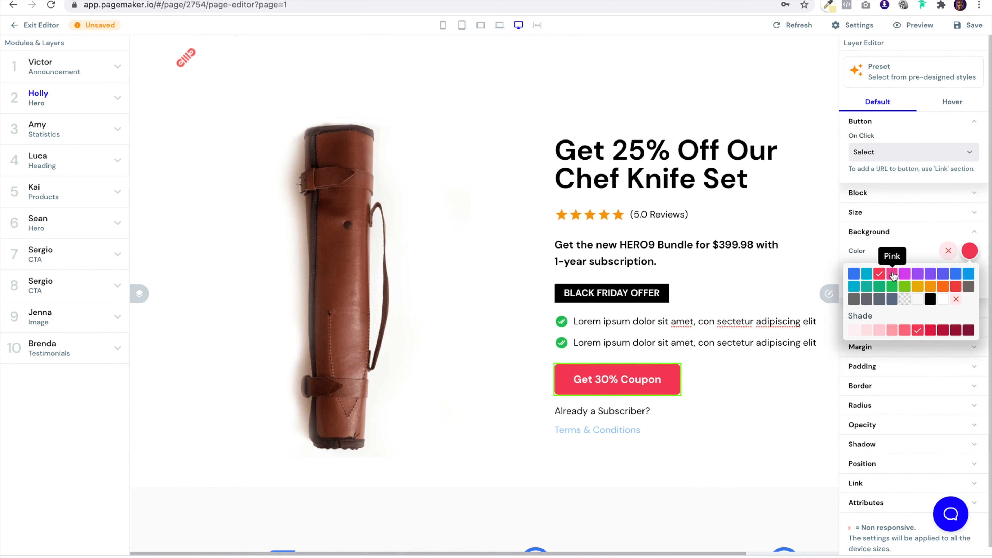
Set the default background colour of the "Get 30% Coupon" button to green
click(880, 289)
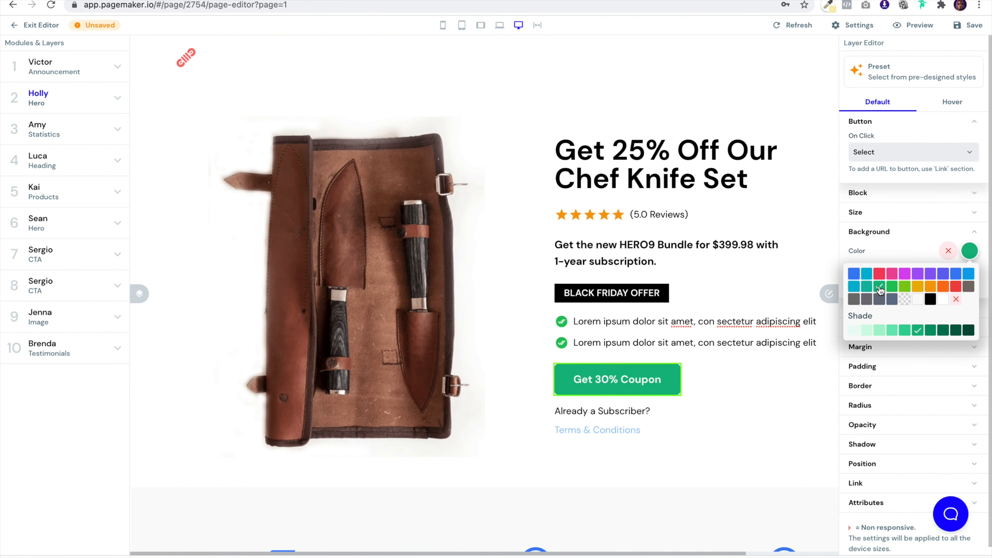
click(140, 293)
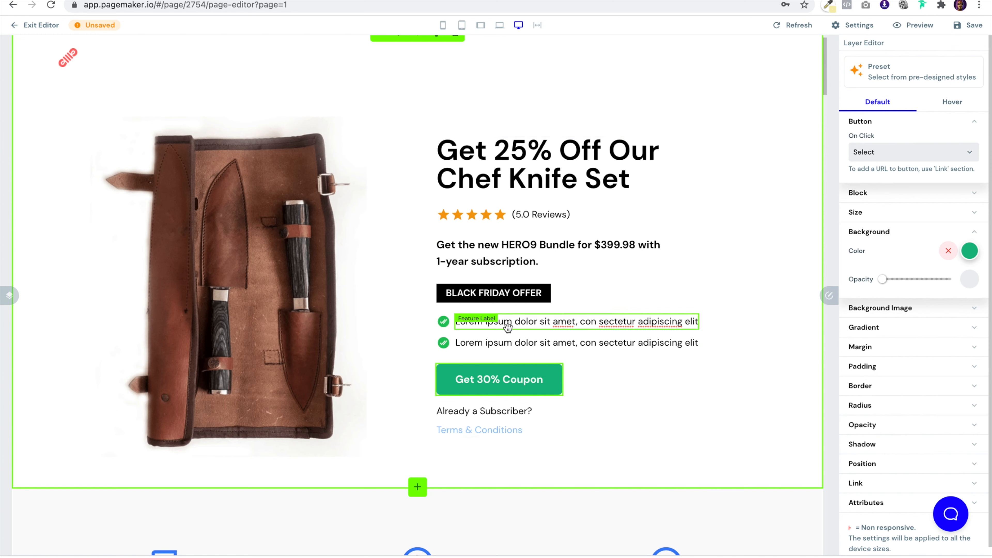
Save the Khalifa Knives logo image from the Damascus knife set product page as a replacement for the hero logo
scroll(505, 276, up, 1)
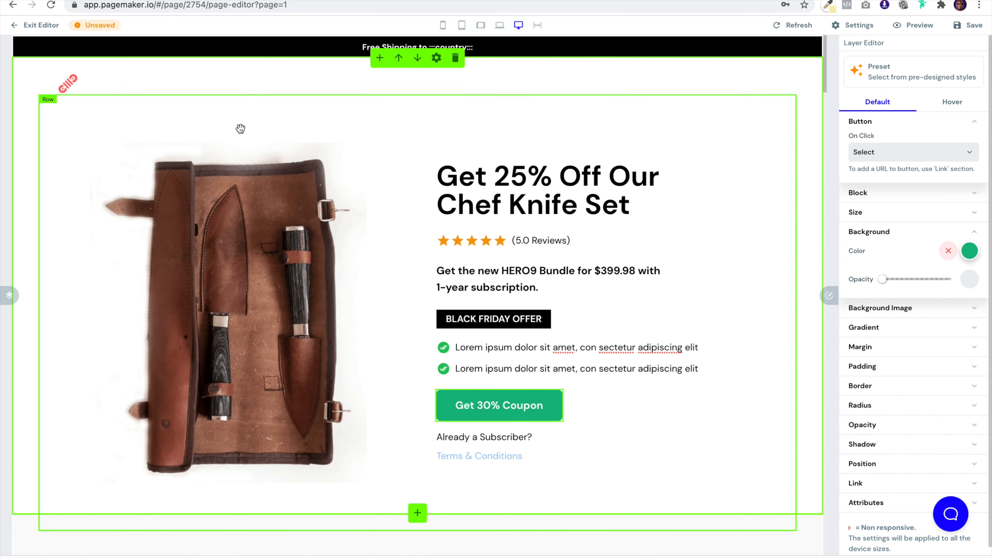
click(66, 83)
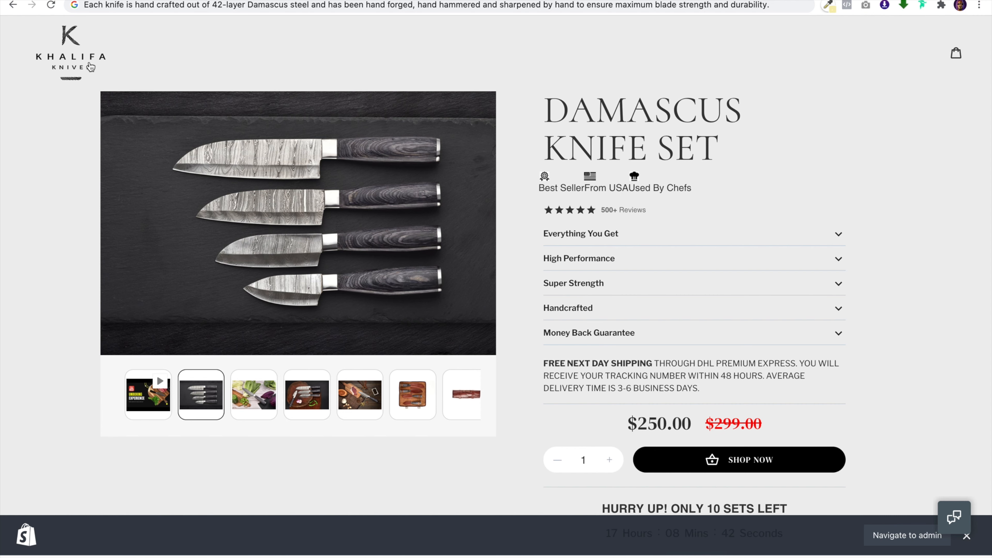
right_click(84, 64)
click(117, 190)
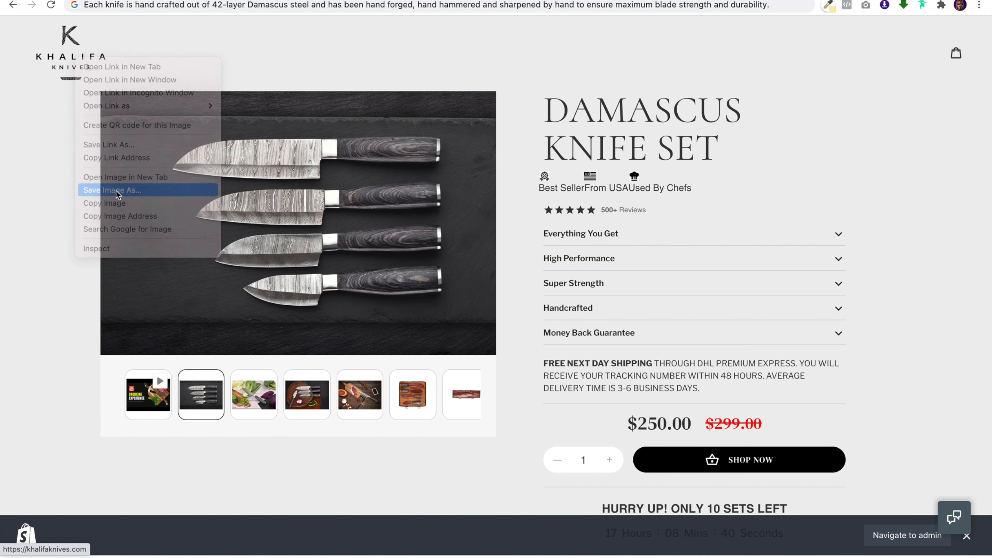
key(Return)
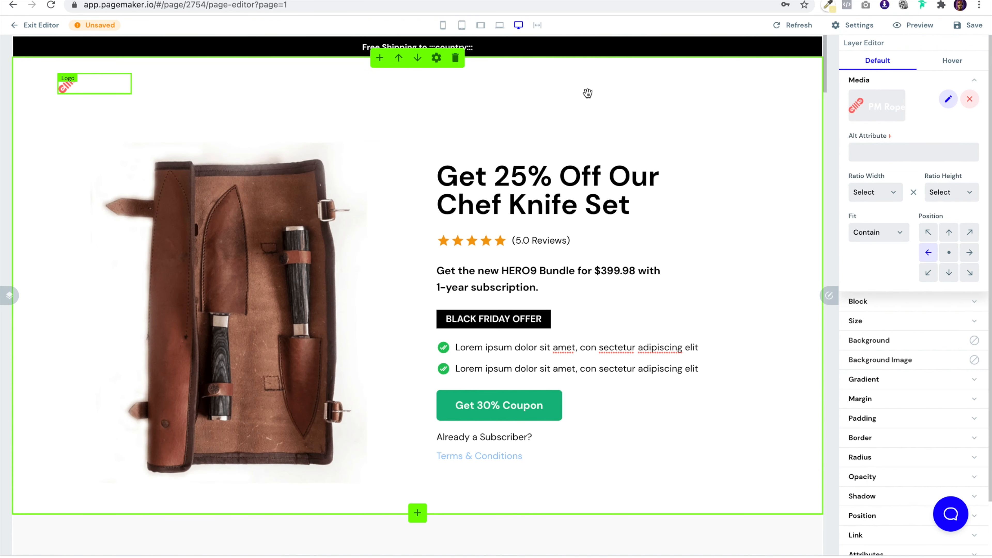
Upload the saved Khalifa Knives logo as new media and use it in place of the hero's current logo
click(949, 100)
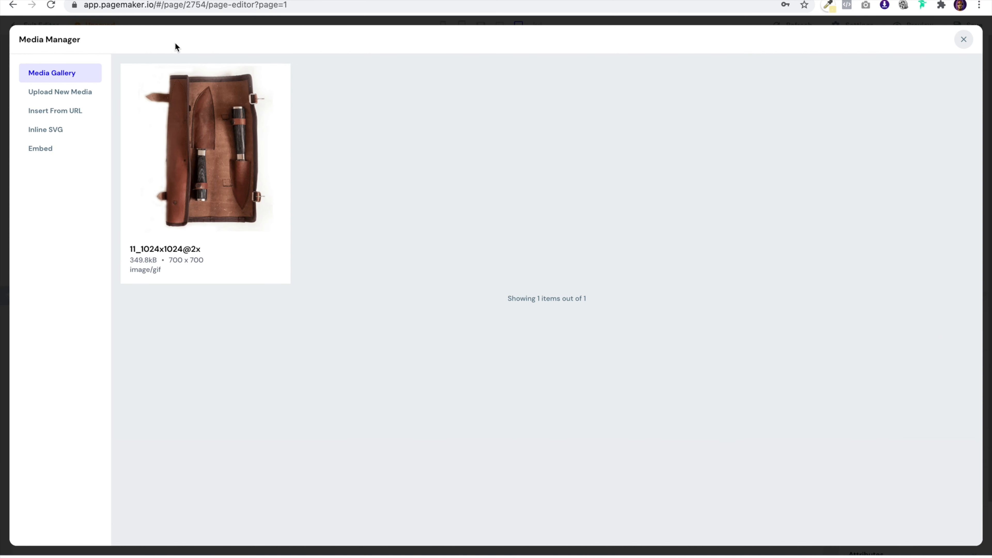
click(88, 93)
drag(74, 555, 340, 265)
click(240, 364)
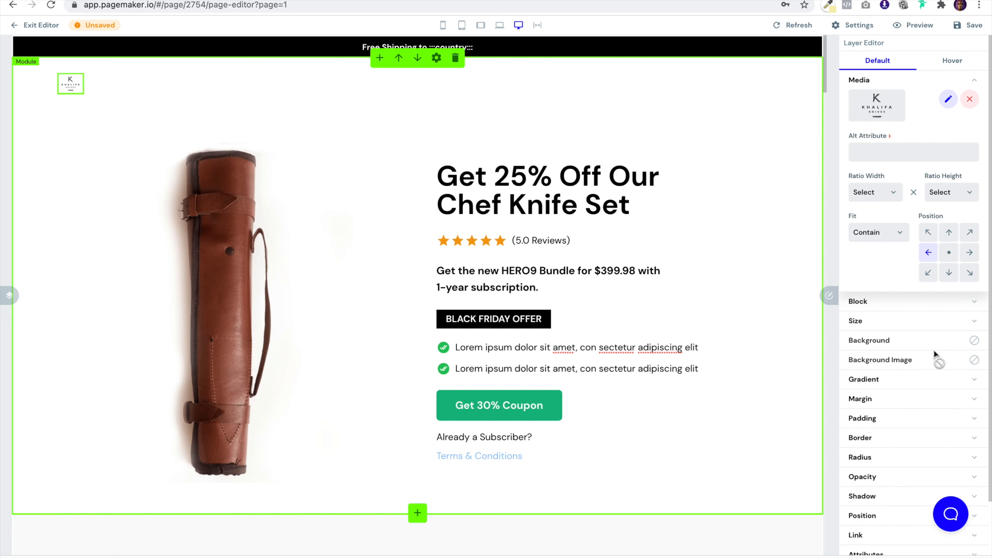
Enlarge the Khalifa Knives logo in the hero header by setting its height to 24
click(920, 321)
click(930, 348)
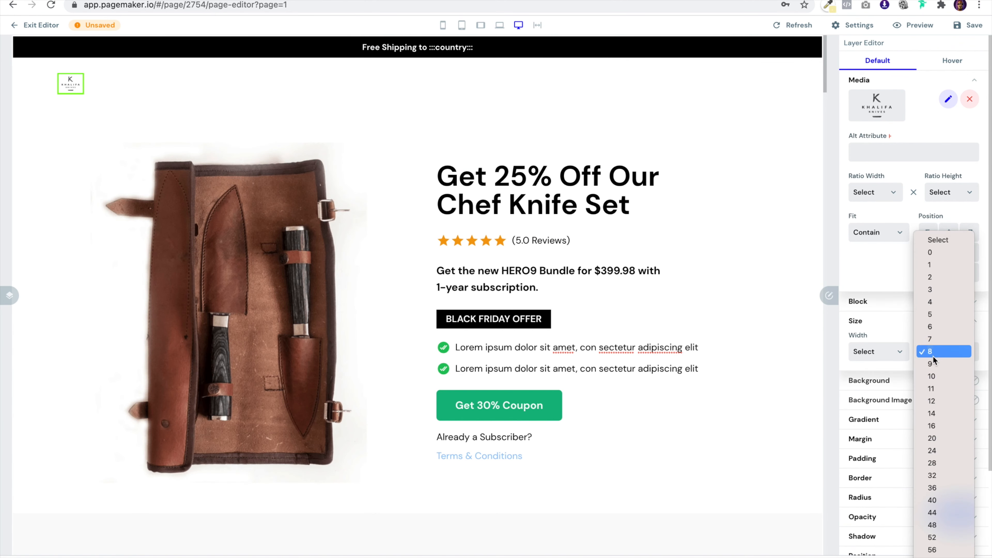
click(941, 410)
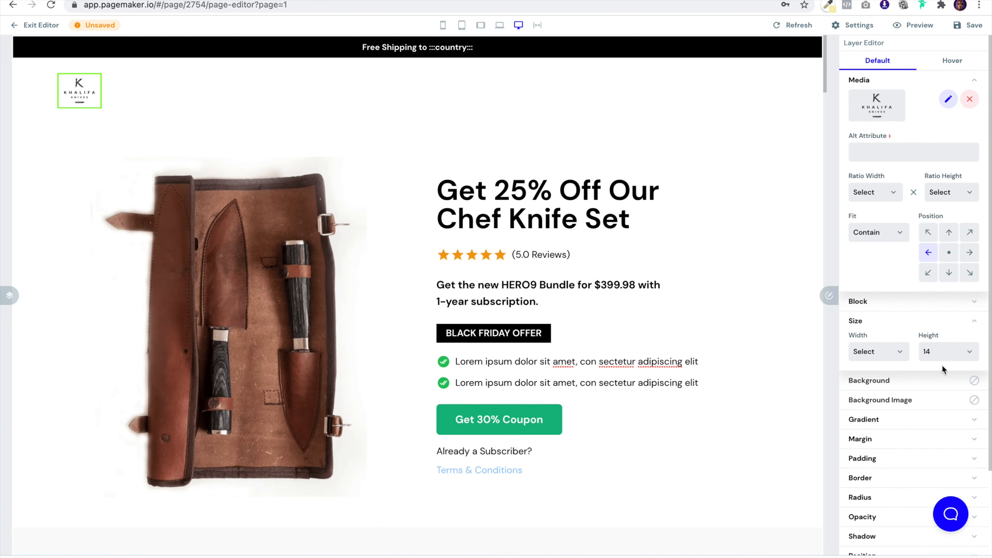
click(944, 354)
click(945, 380)
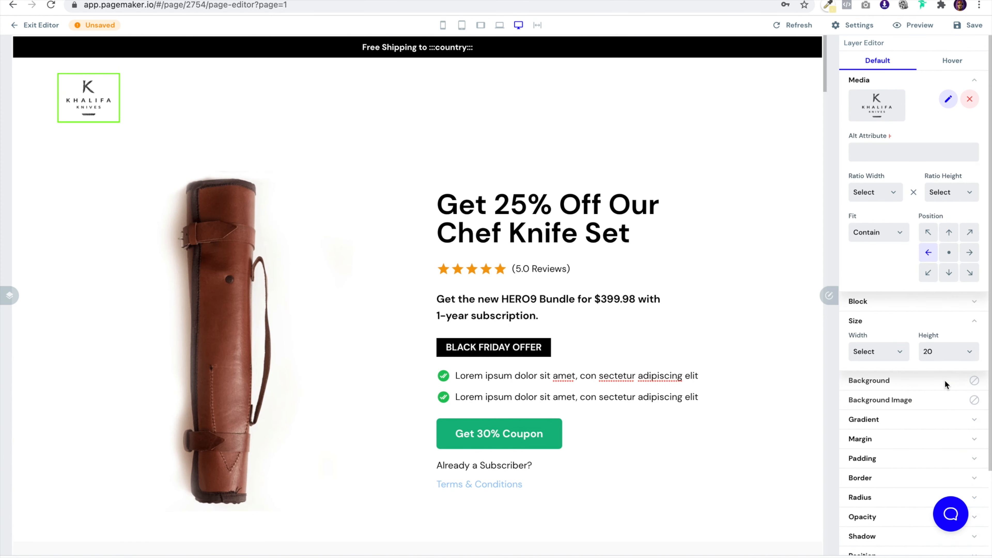
click(942, 351)
click(941, 364)
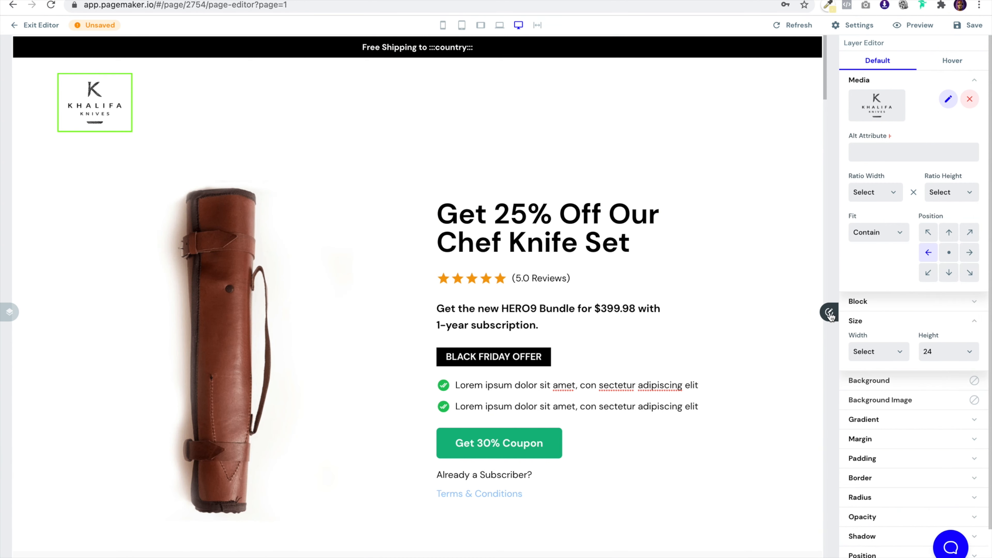
click(829, 308)
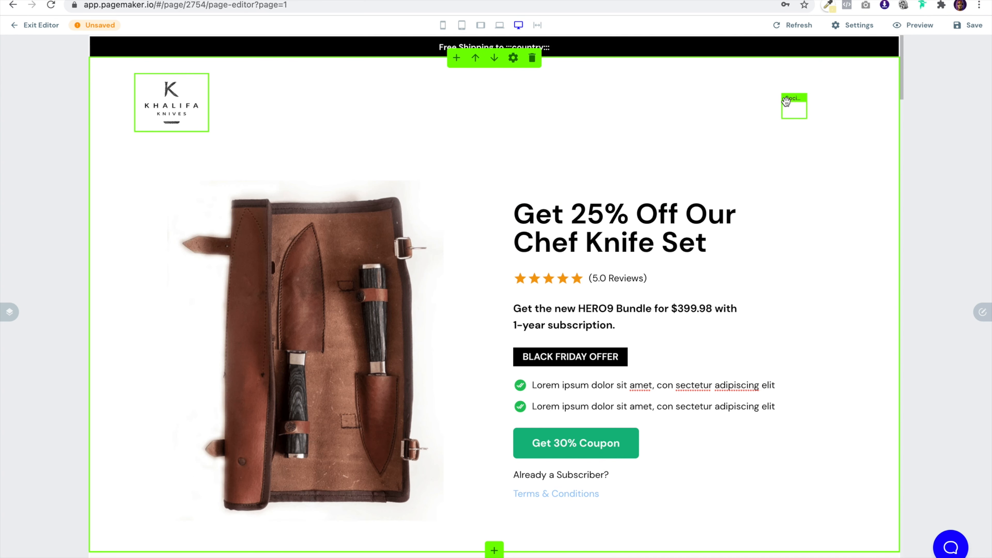
Set the colour of the grouped social icons in the hero header to the darkest shade of Blue Gray
click(982, 311)
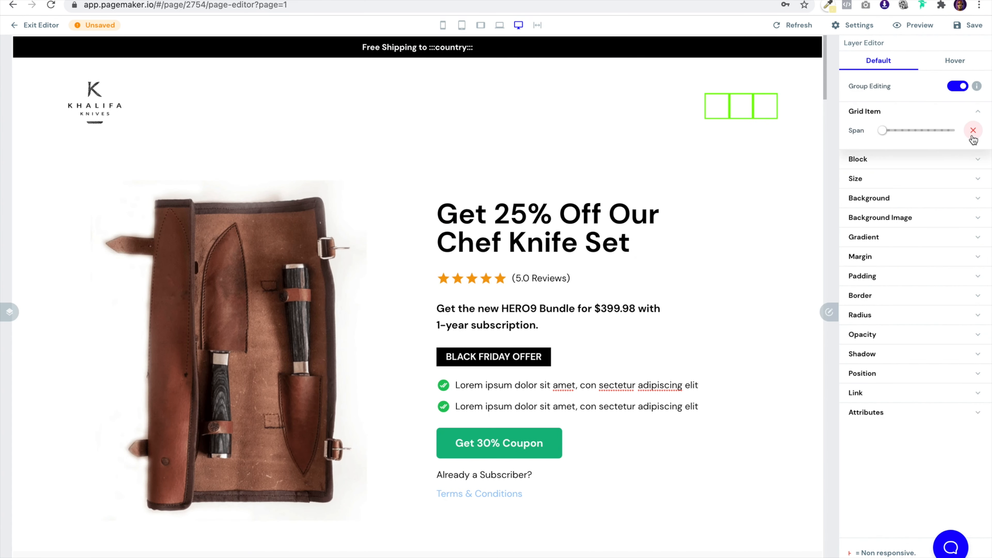
click(713, 106)
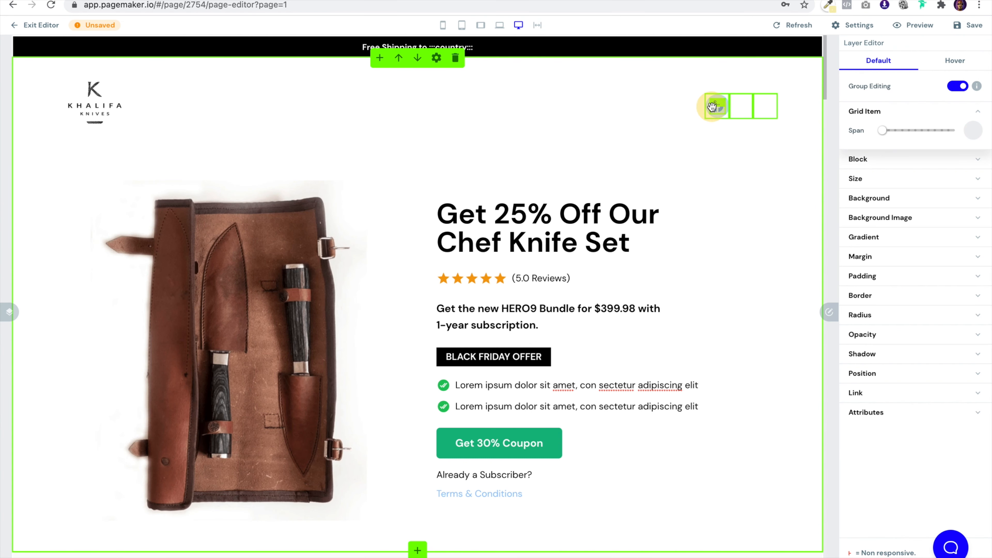
click(715, 106)
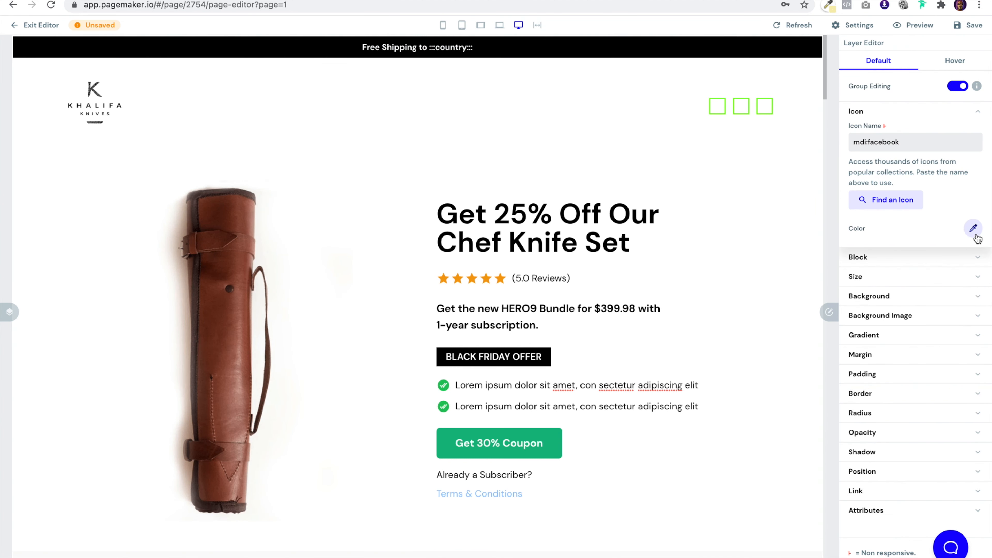
click(974, 229)
click(895, 277)
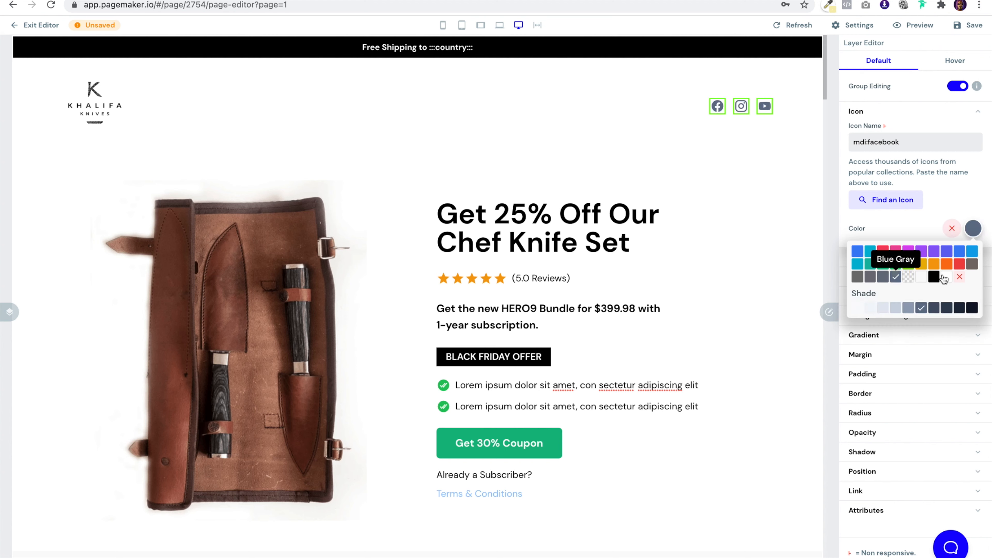
click(973, 308)
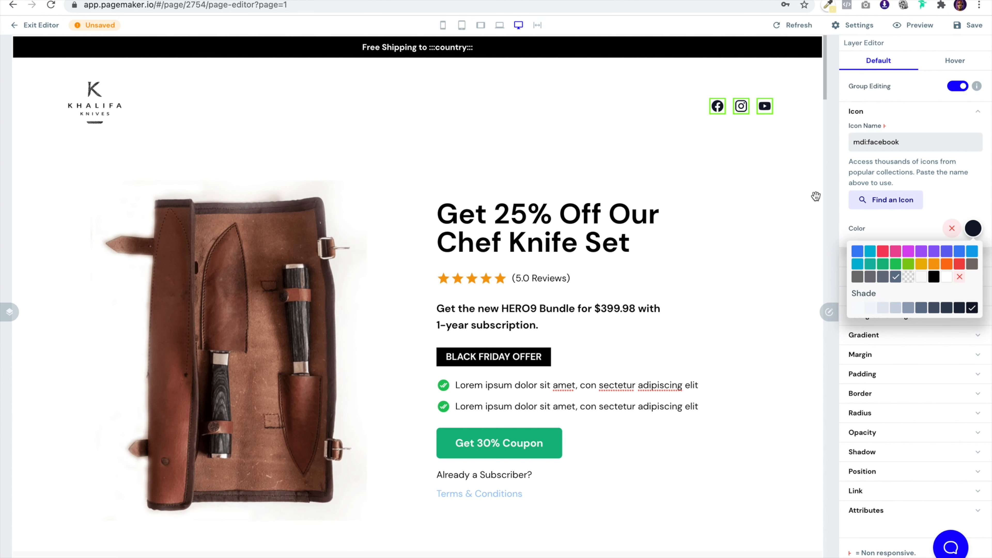
click(764, 195)
Replace the hero button's "Get 30% Coupon" label with a "Get 25% Off" label
scroll(547, 234, down, 3)
double_click(524, 293)
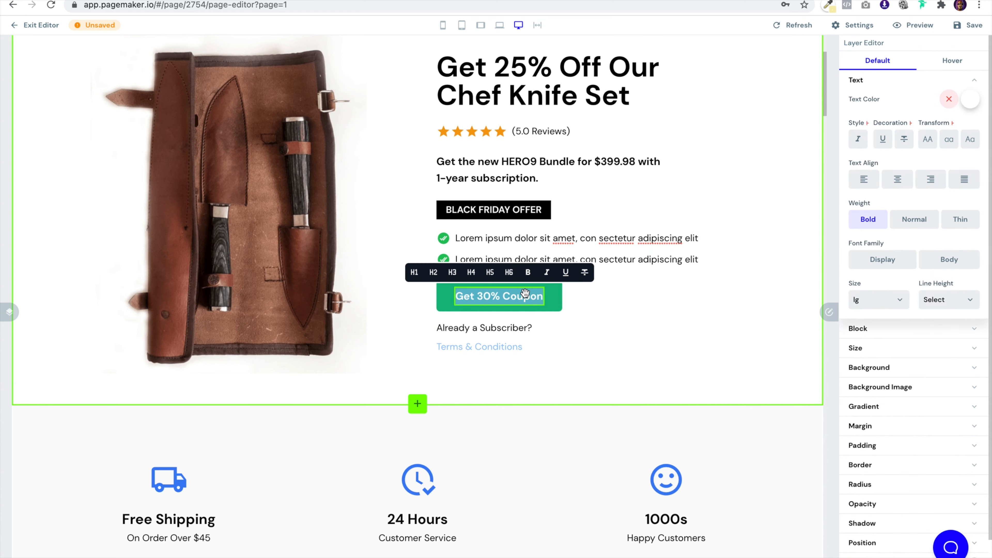
text(G)
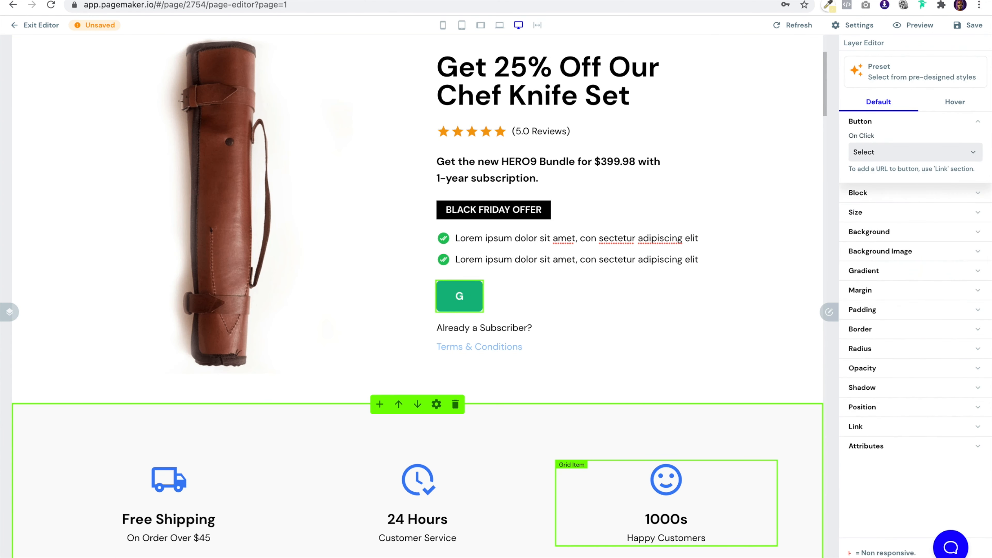
text(etet 25% Off)
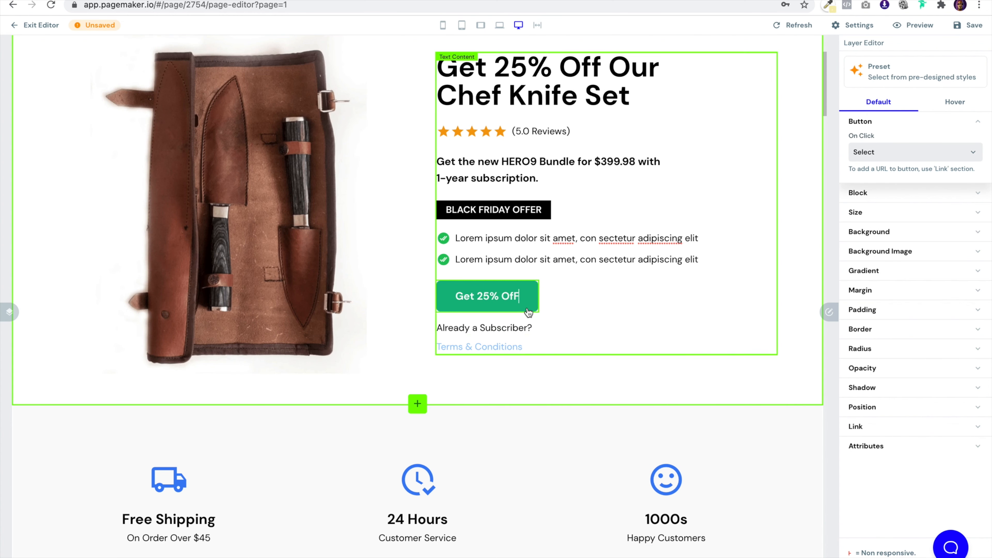
Increase the text size of the hero button's label to 3xl
click(517, 290)
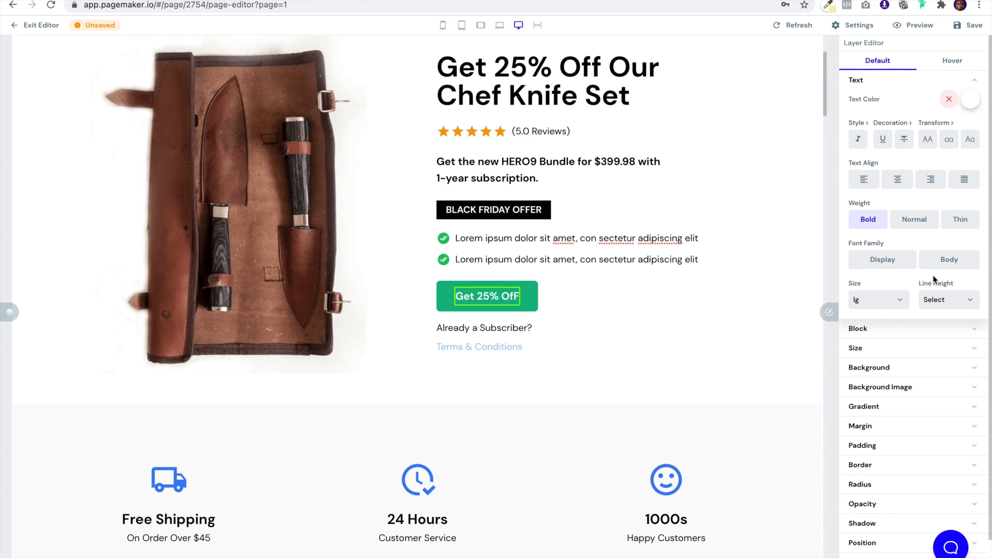
click(880, 354)
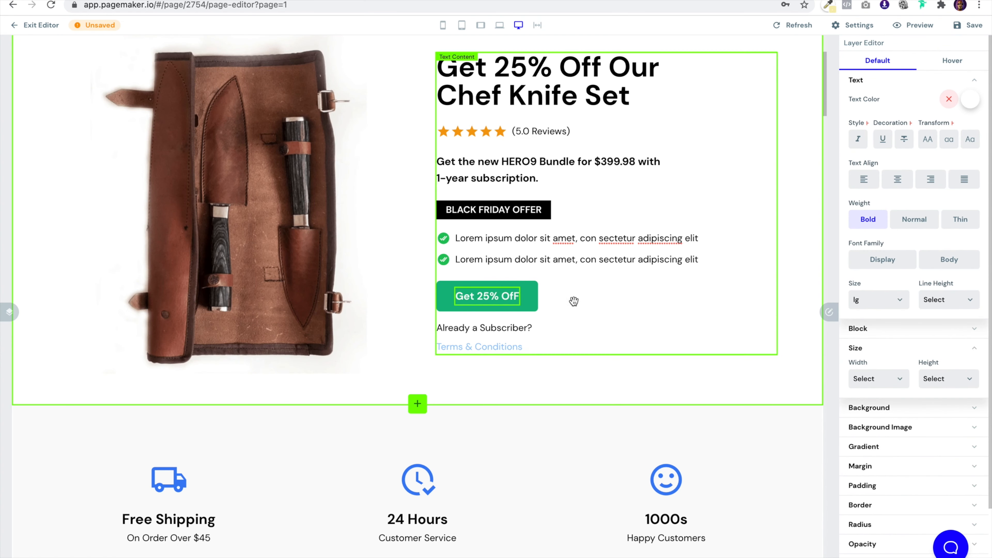
click(886, 300)
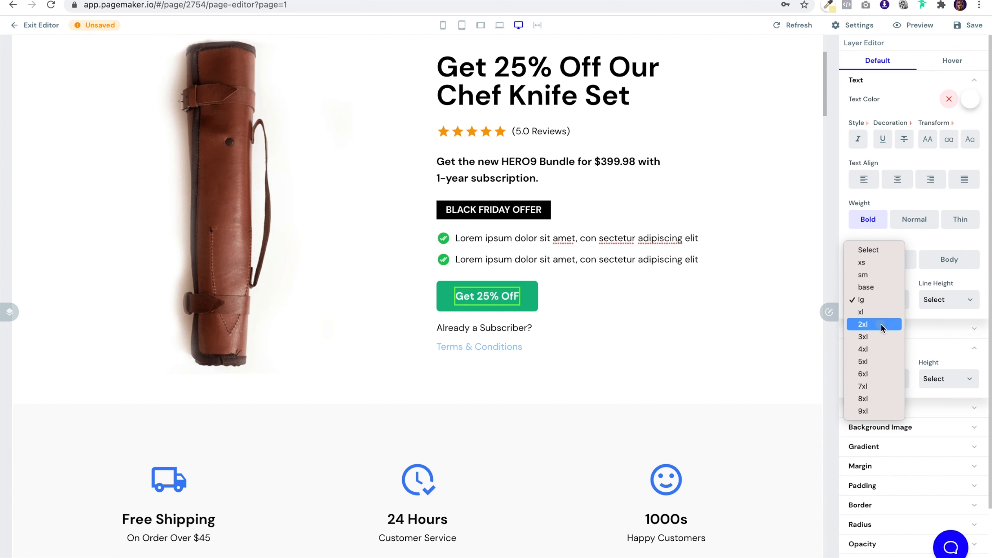
click(881, 324)
click(879, 302)
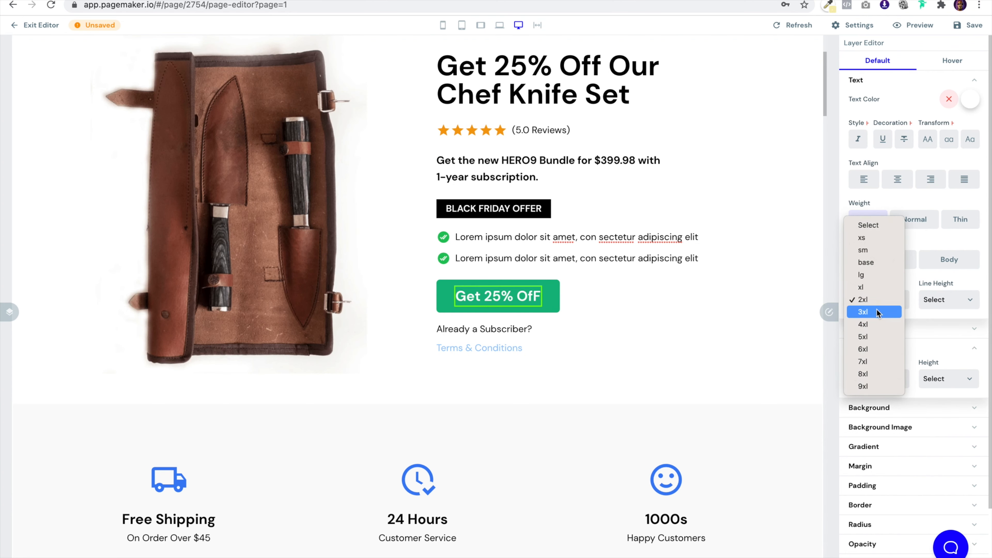
click(876, 311)
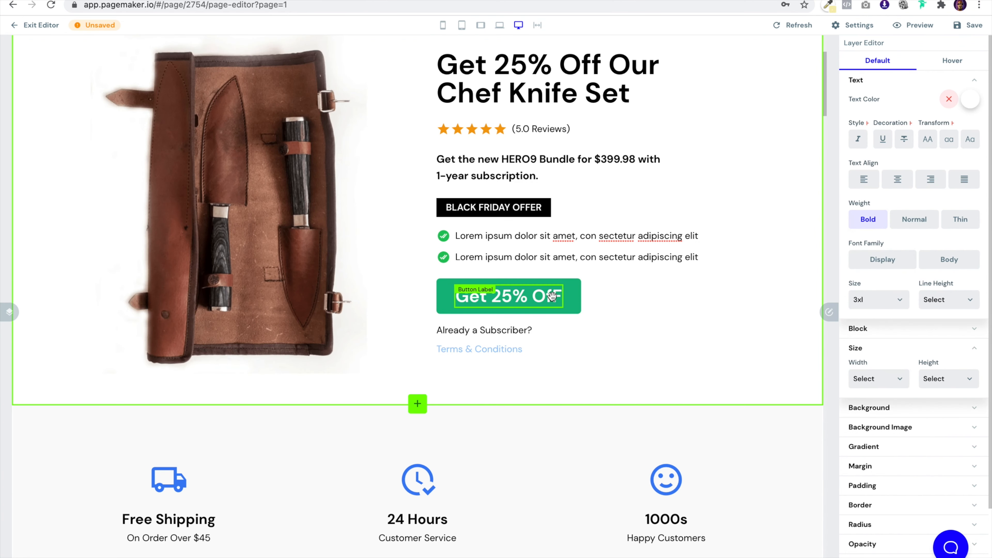
Correct the last letter of the hero button's label to lowercase so it reads "Get 25% Off"
click(560, 303)
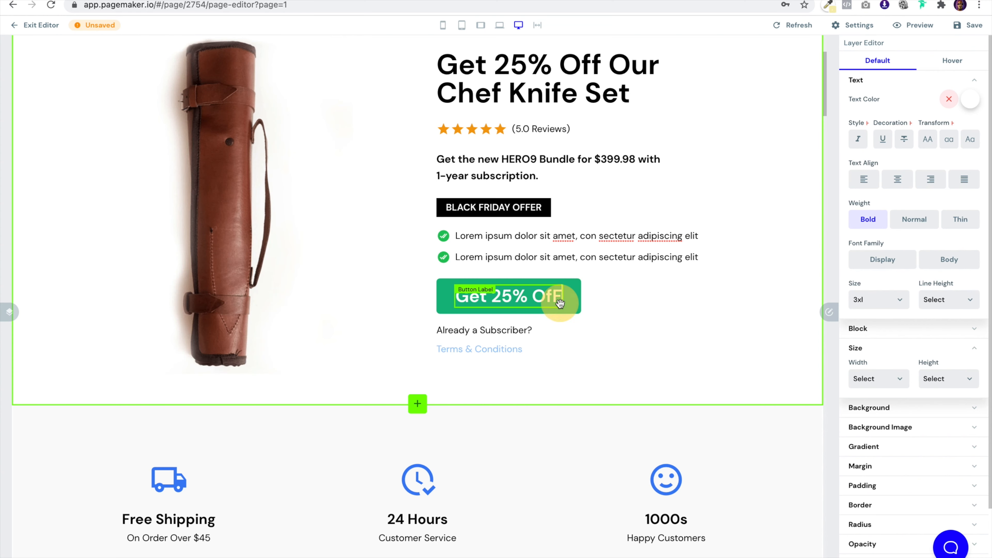
key(BackSpace)
text(f)
click(828, 312)
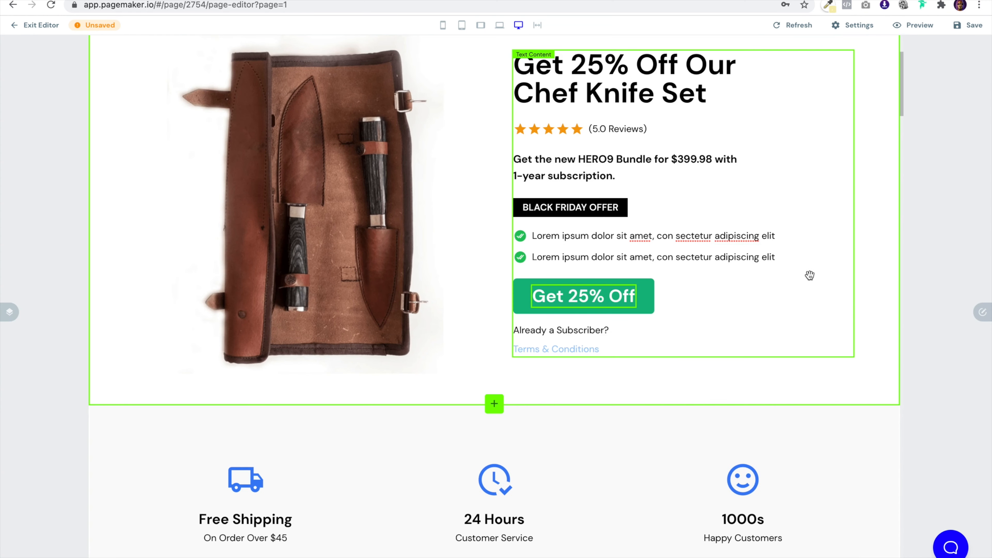
Hide the "Terms & Conditions" label beneath the button using the Holly hero module's layers
scroll(797, 178, up, 4)
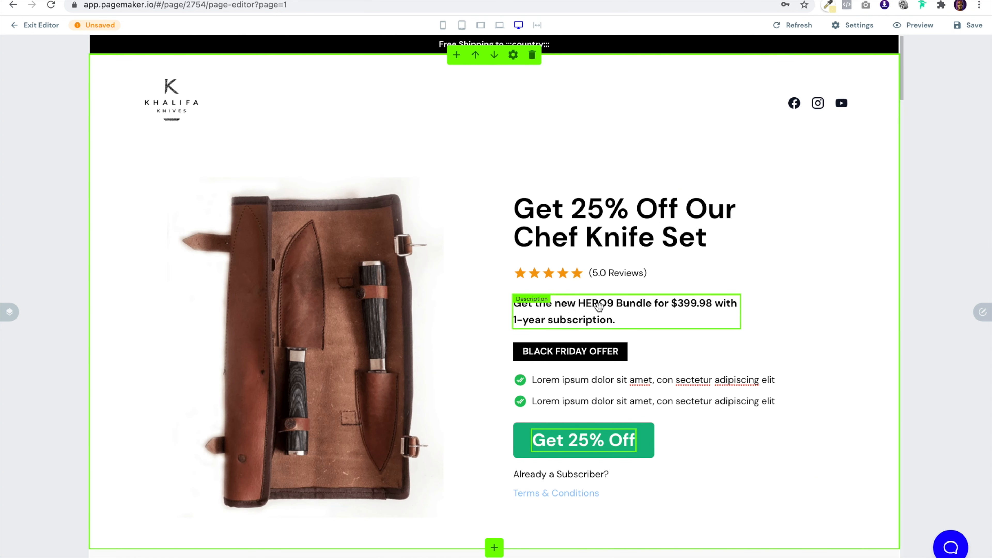
double_click(599, 306)
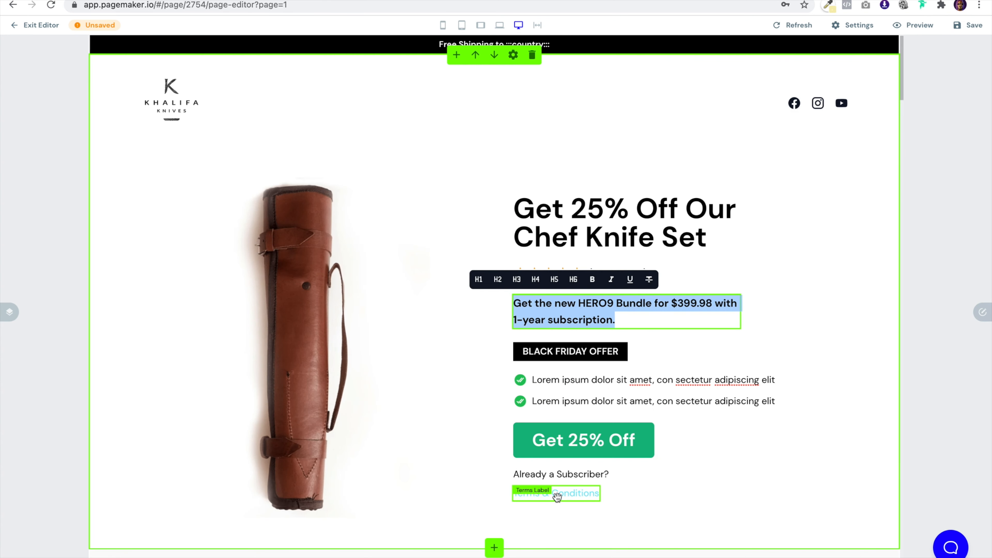
click(582, 494)
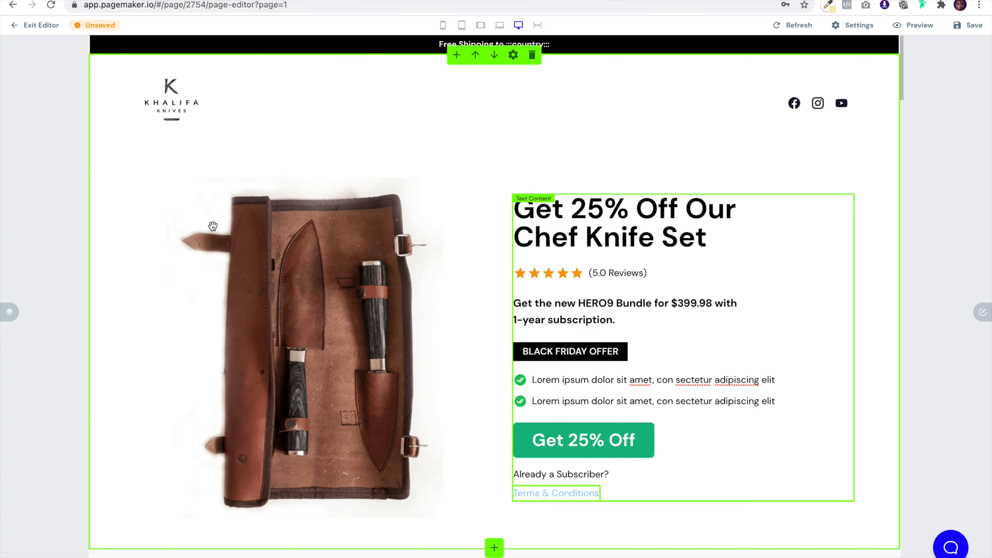
click(10, 313)
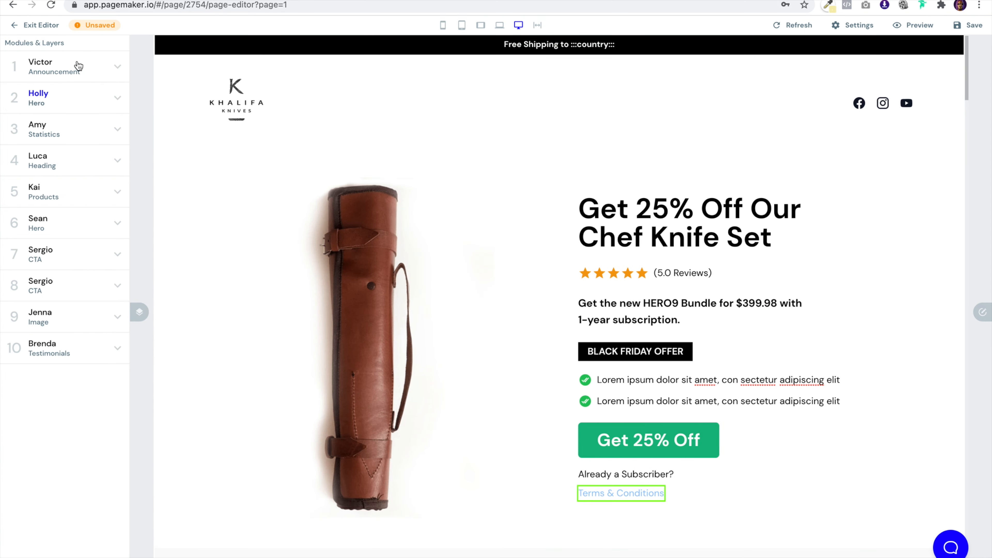
click(75, 102)
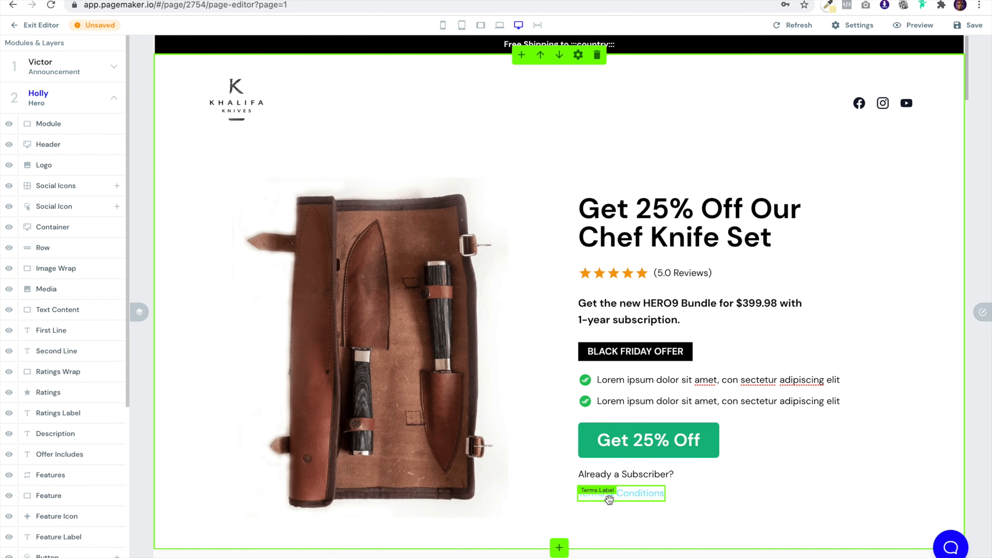
scroll(44, 474, down, 1)
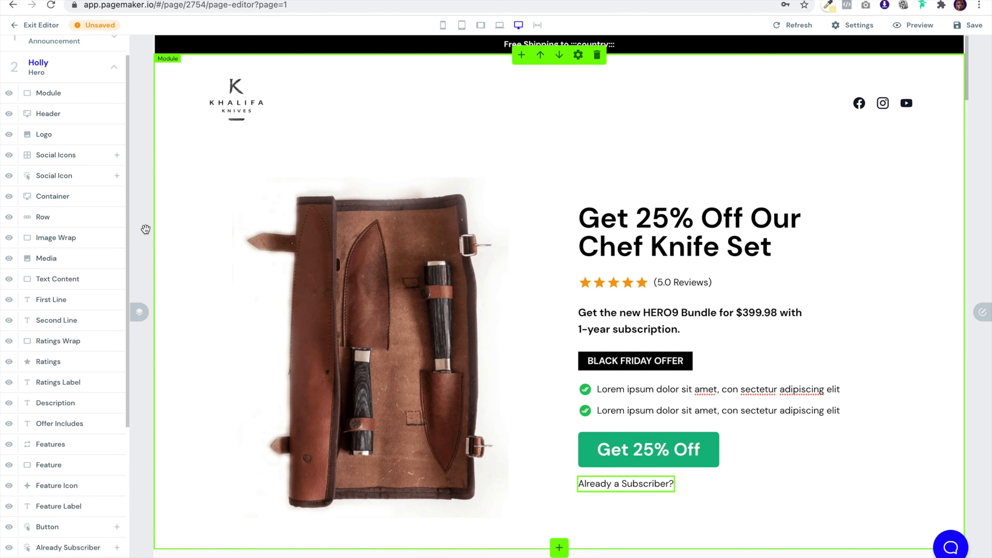
click(709, 463)
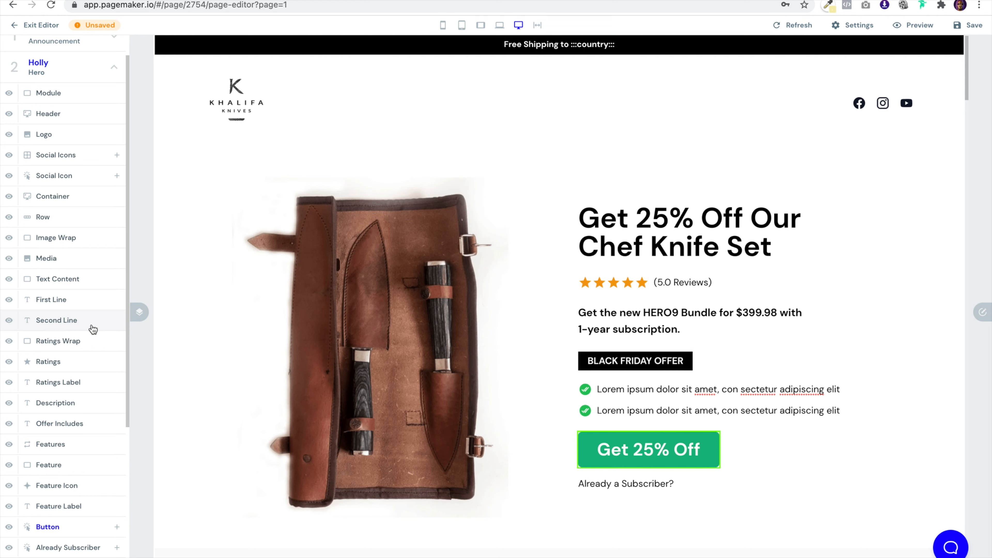
Replace the hero's description with "Handmade Damascus steel chef knives made in Ontario, Canada. Get 25% Off."
click(140, 313)
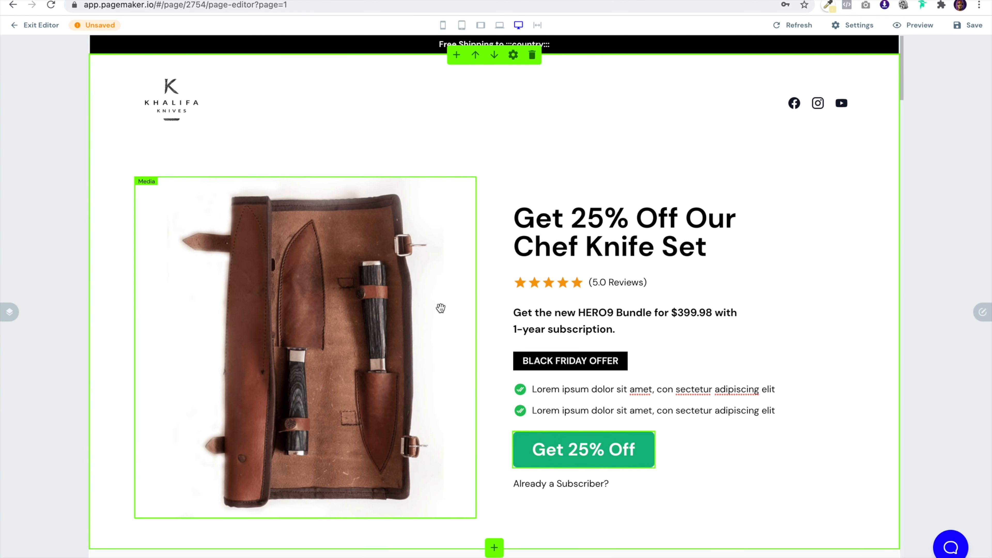
scroll(658, 251, down, 3)
scroll(656, 311, up, 3)
double_click(638, 318)
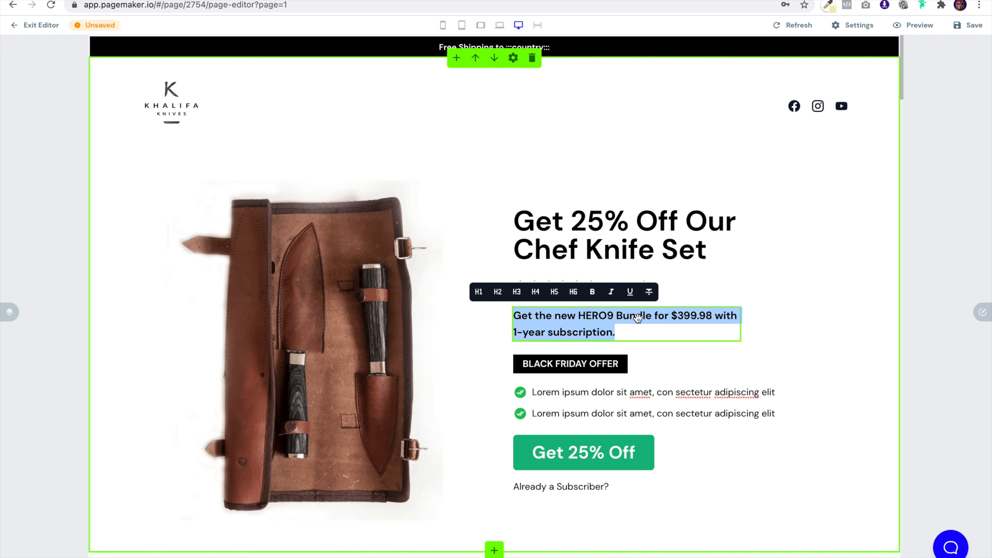
text(Handmmade)
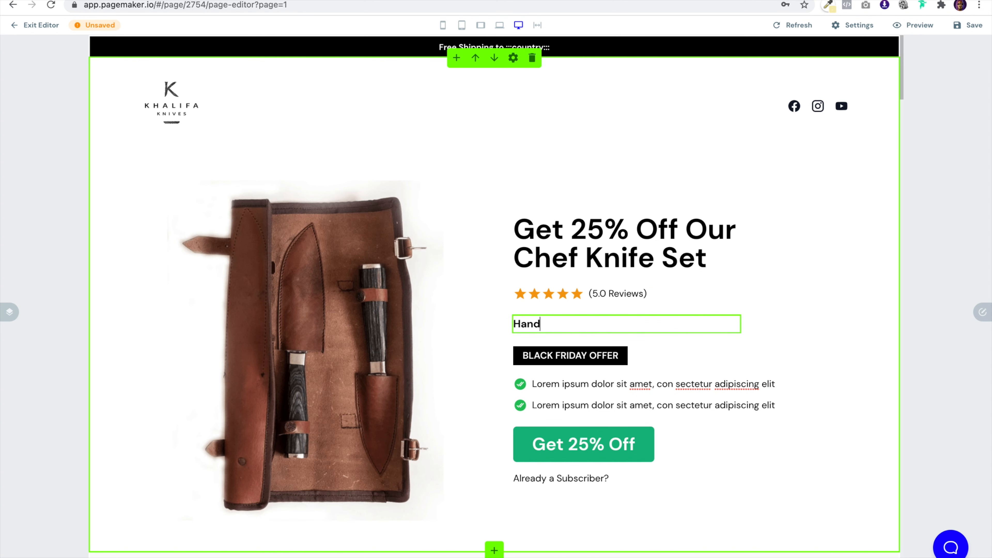
key(BackSpace)
key(BackSpace)
key(BackSpace)
key(BackSpace)
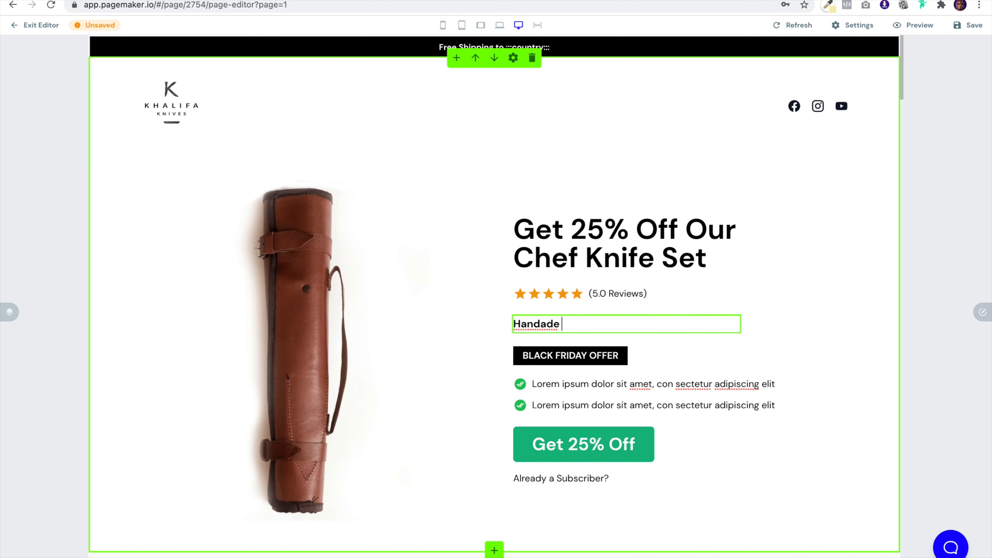
key(BackSpace)
key(BackSpace)
key(BackSpace)
key(BackSpace)
text(dmade )
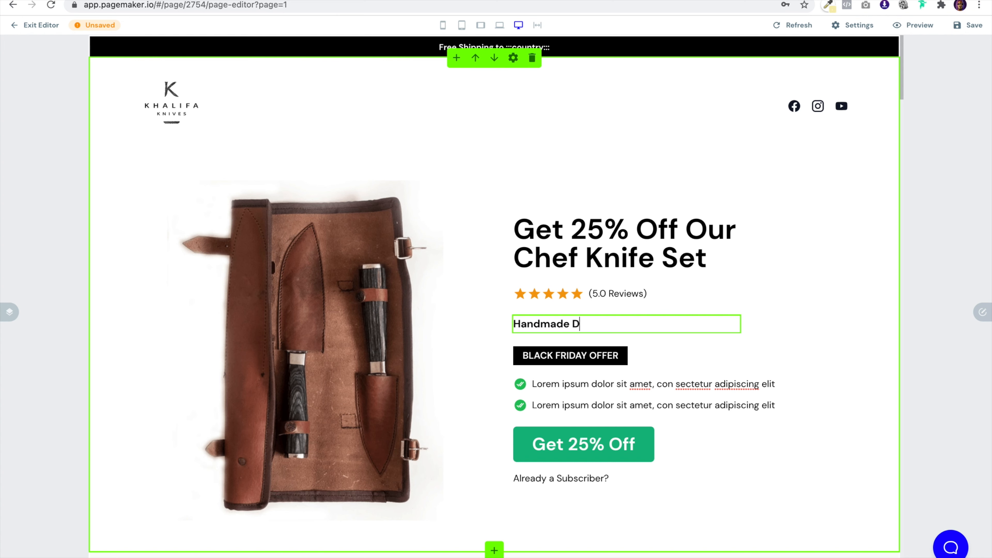
text(Damasc)
text(us STEEE)
text(TE)
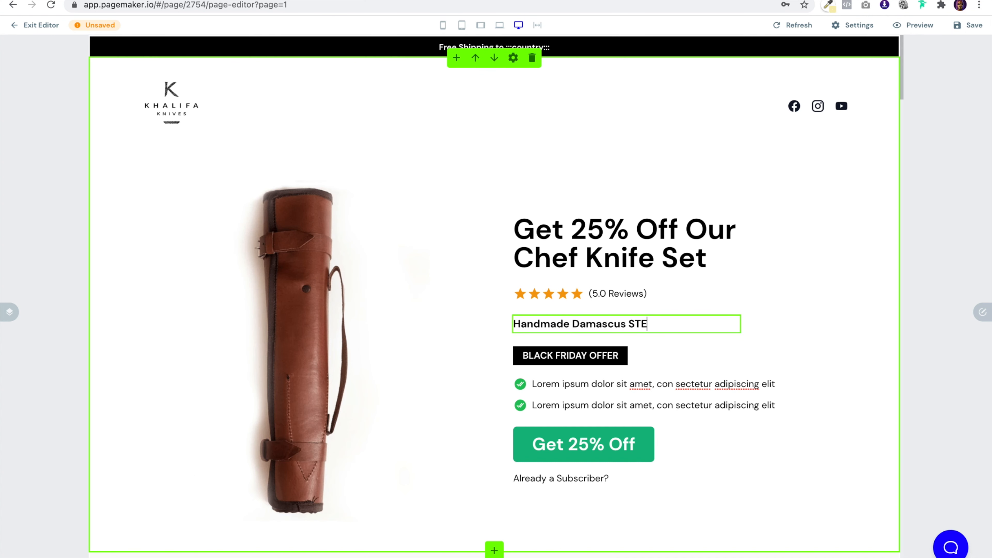
text(steel chef)
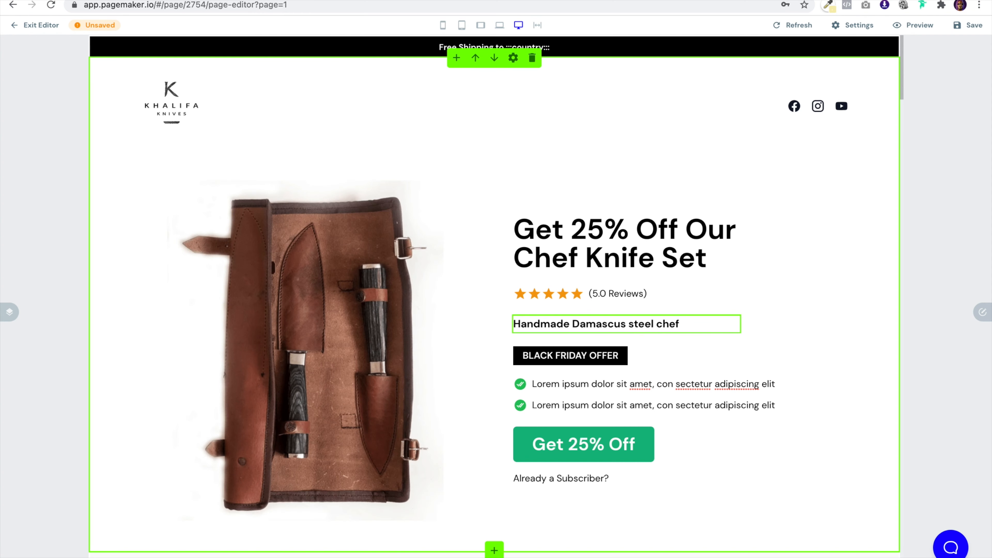
text( knives made)
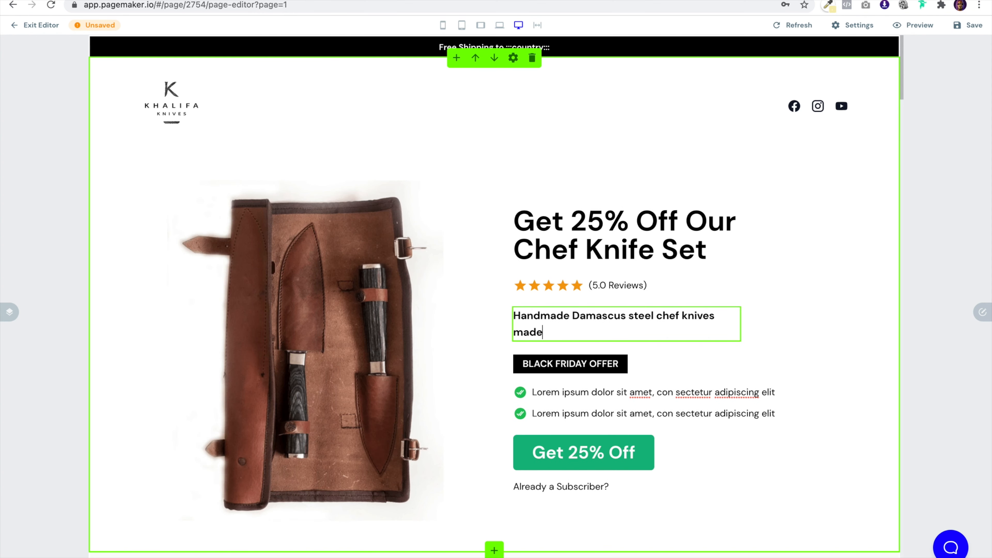
text( in Ontario, Canada. Get 25% O)
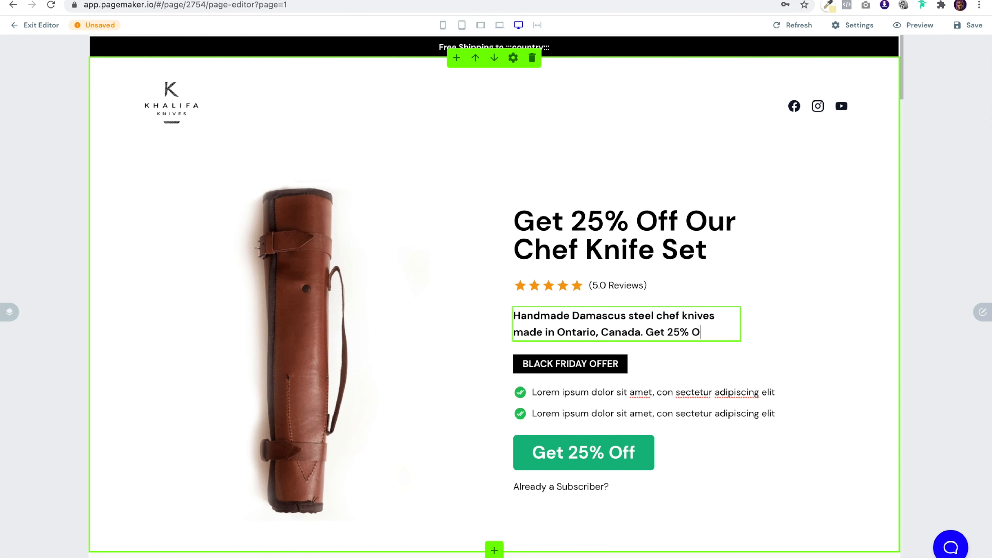
text(.)
Replace the first feature's placeholder text under the Black Friday Offer label with "4 cheff knives a free authentic leather chef roll"
click(612, 393)
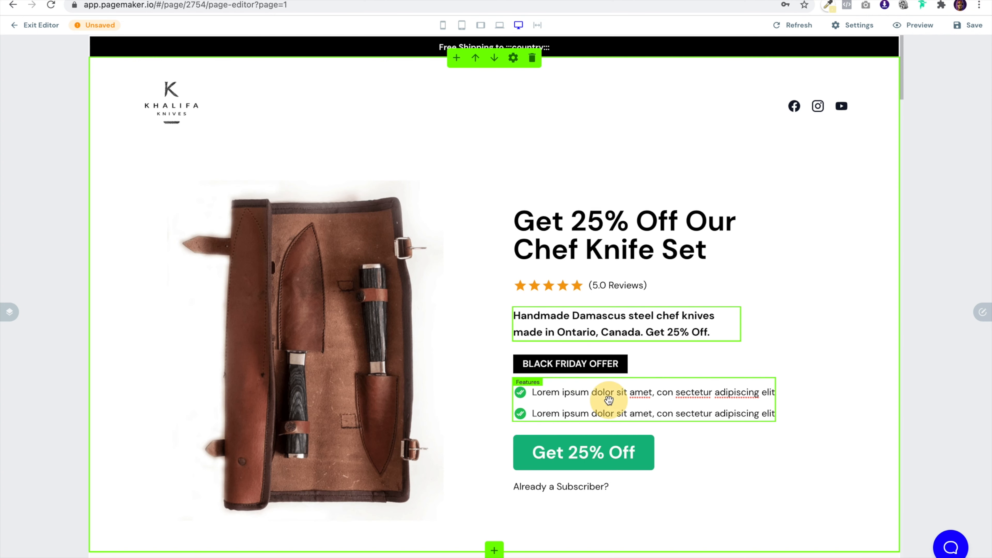
double_click(612, 393)
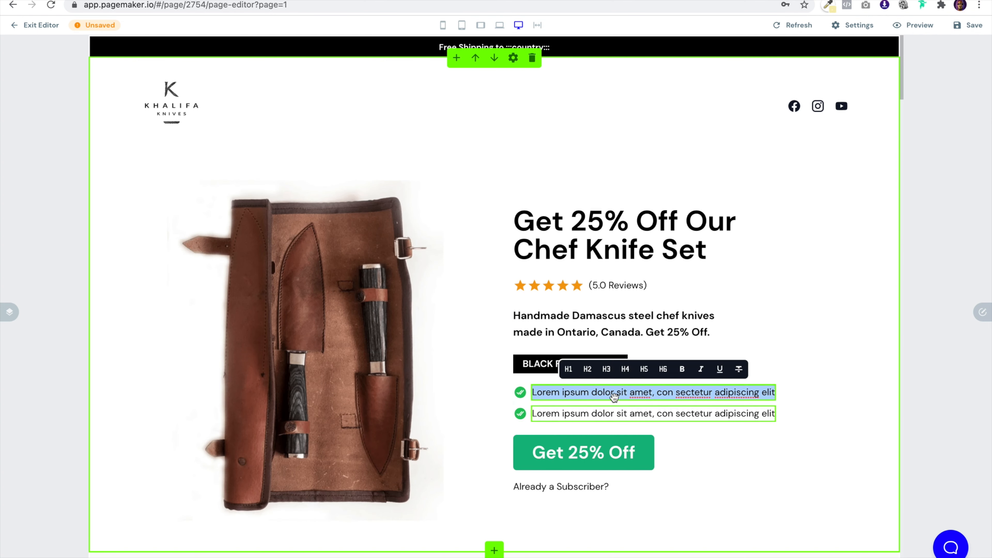
text(4 K)
key(BackSpace)
text(knives)
key(BackSpace)
key(BackSpace)
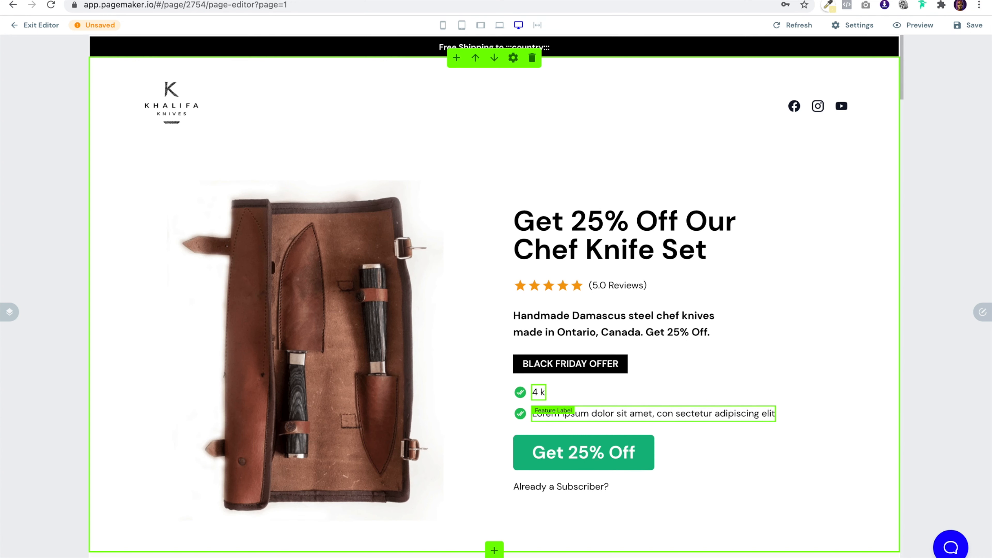
key(BackSpace)
text(cheff knives a free authentic)
text(leathe)
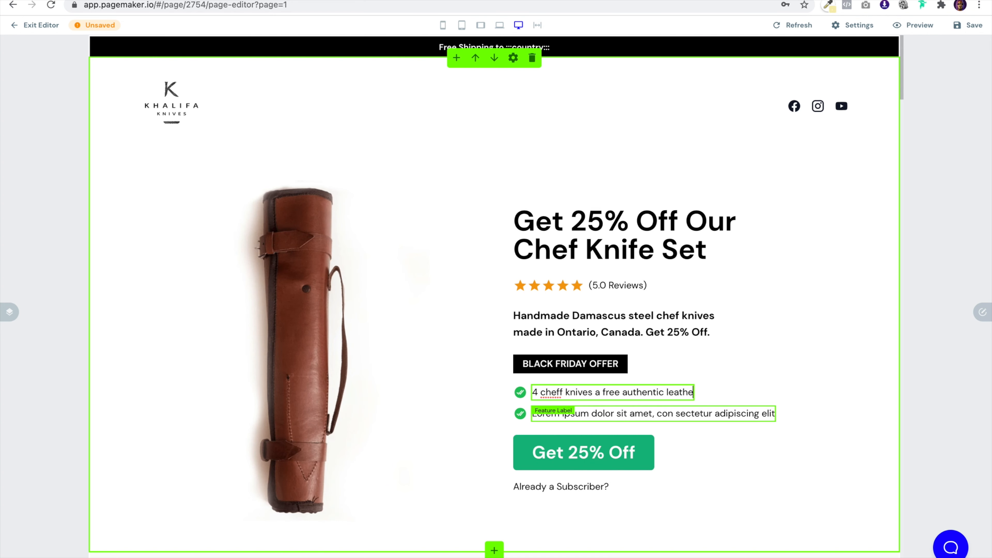
text(r chef)
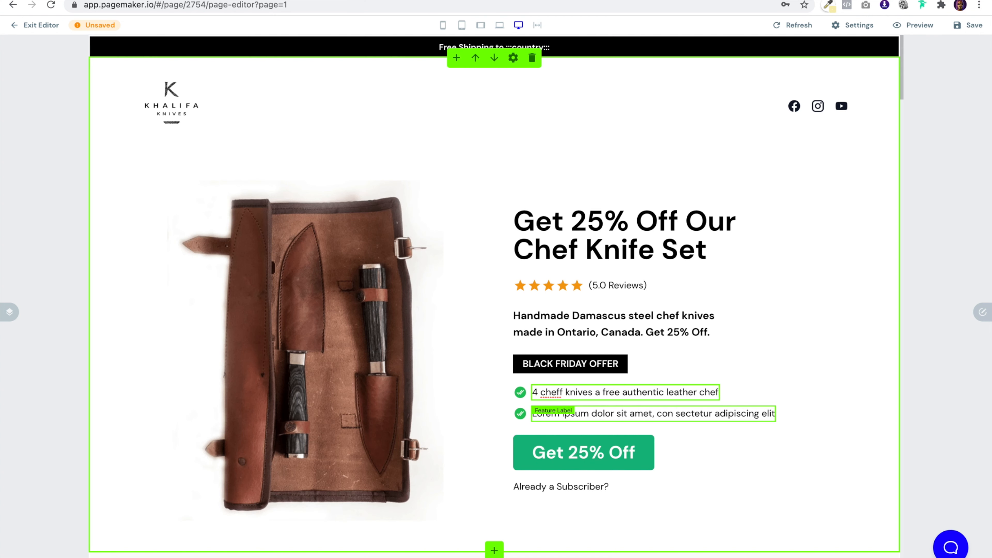
text( roll)
Replace the second feature's text with "Free expedited shipping across North America" and correct "cheff" to "chef" in the first feature
scroll(677, 359, down, 4)
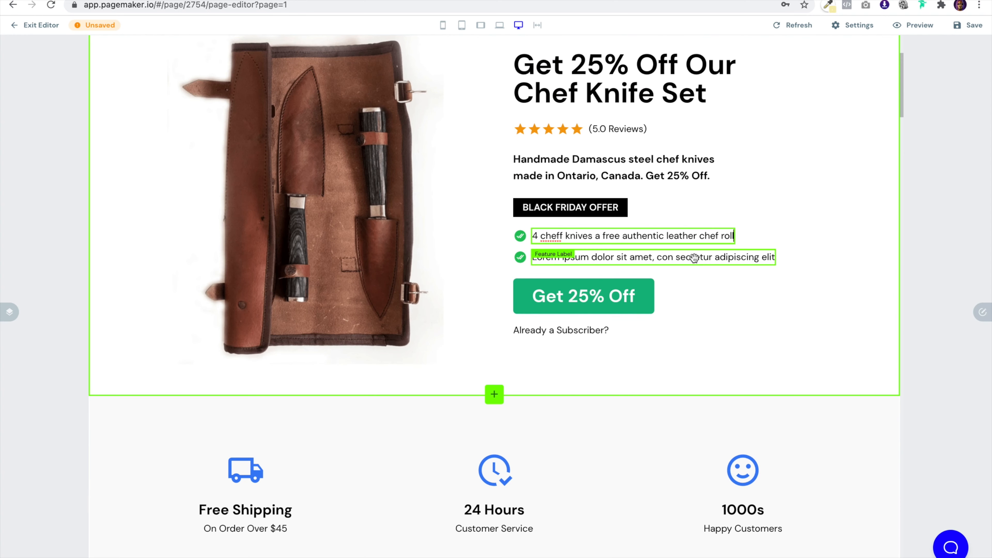
triple_click(694, 258)
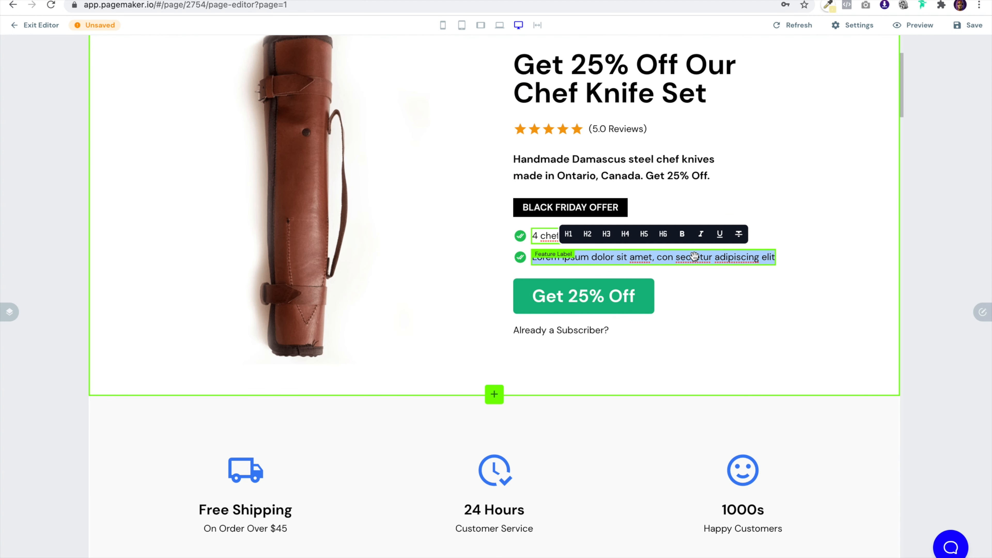
text(Free )
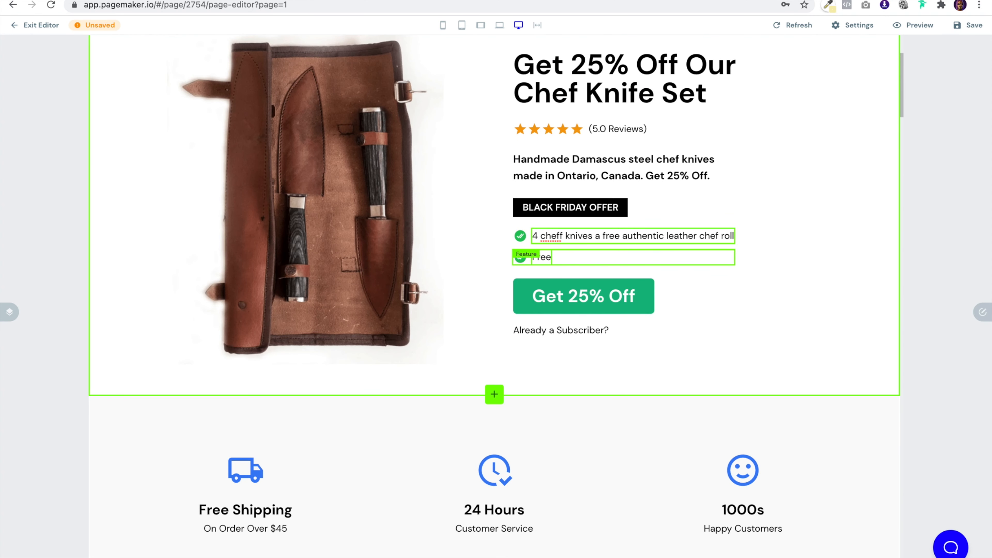
text(expedited shipping across Nr)
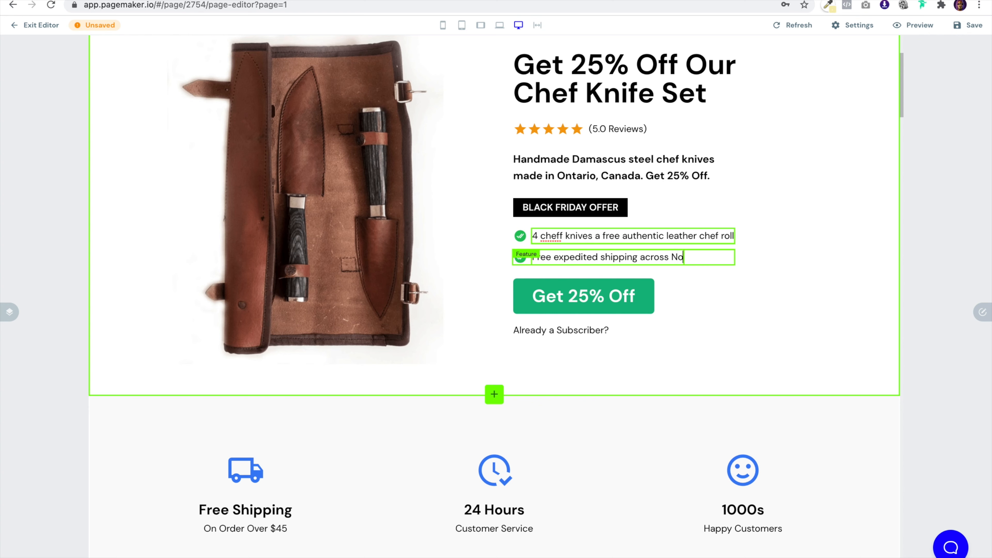
text(orth America)
click(563, 236)
key(BackSpace)
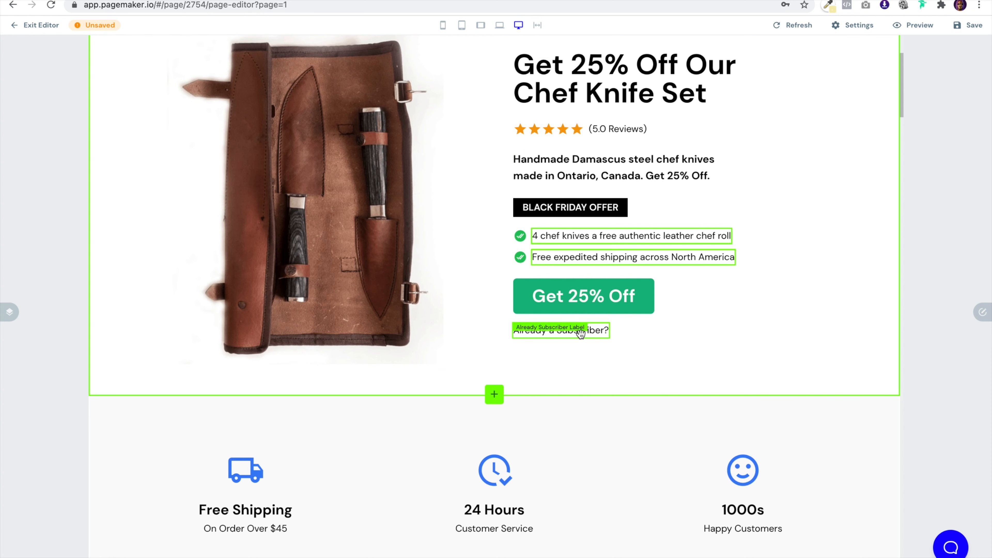
Replace the "Already a Subscriber?" label beneath the hero button with "Lifetime warranty guaranteed" and save the page without publishing
triple_click(594, 332)
text(Lifetime warranty guaranteed)
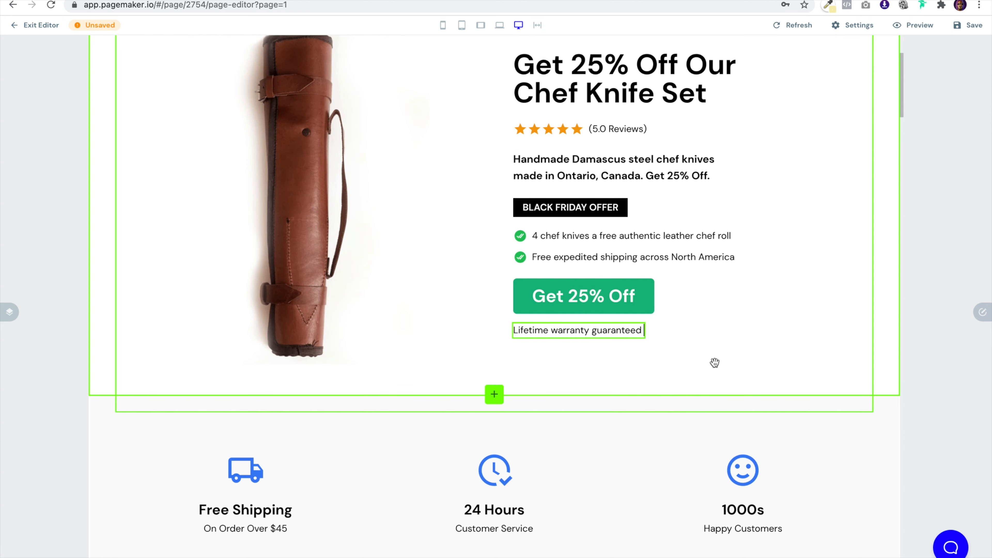
scroll(714, 361, up, 3)
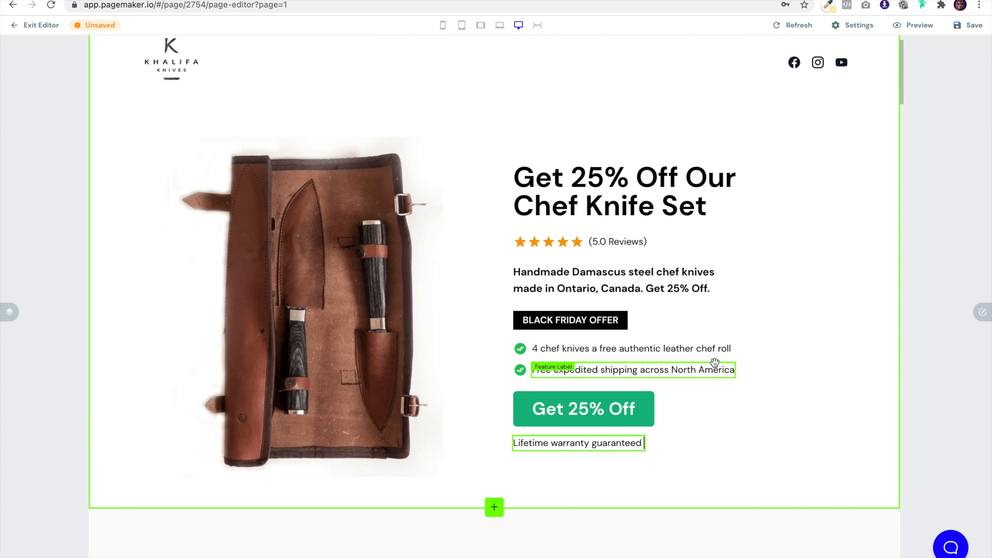
scroll(449, 295, down, 3)
click(975, 26)
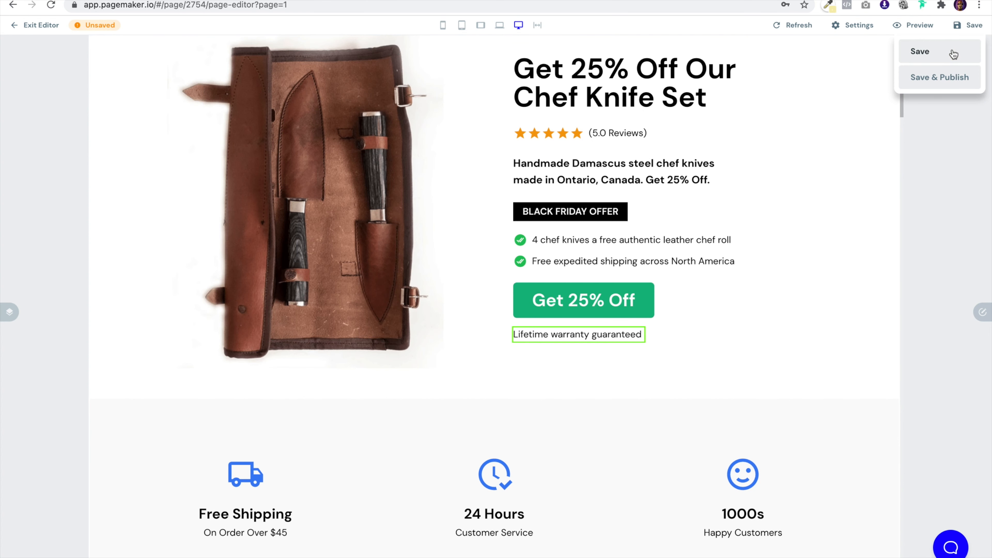
click(953, 53)
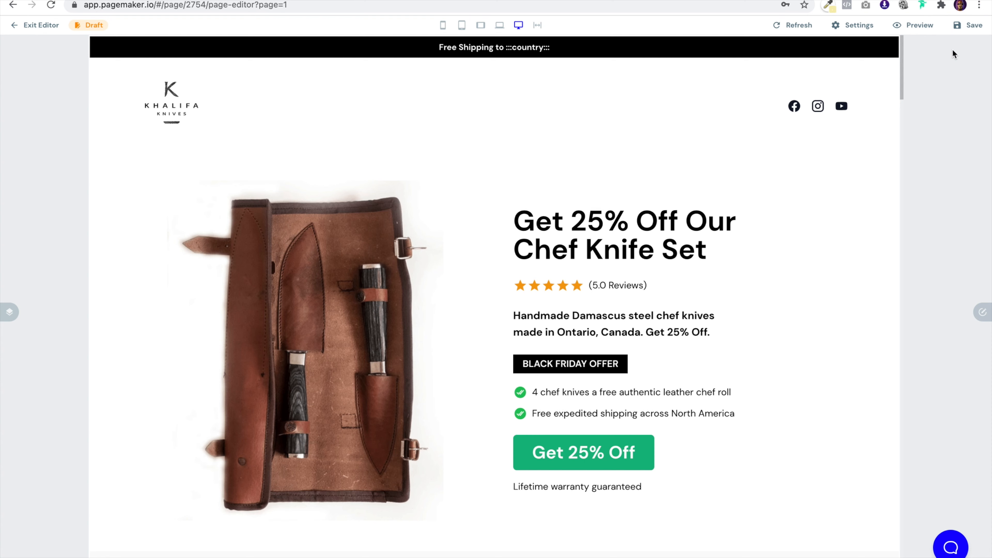
Set the icon grid beneath the hero to 4 items in 4 columns
scroll(667, 228, down, 10)
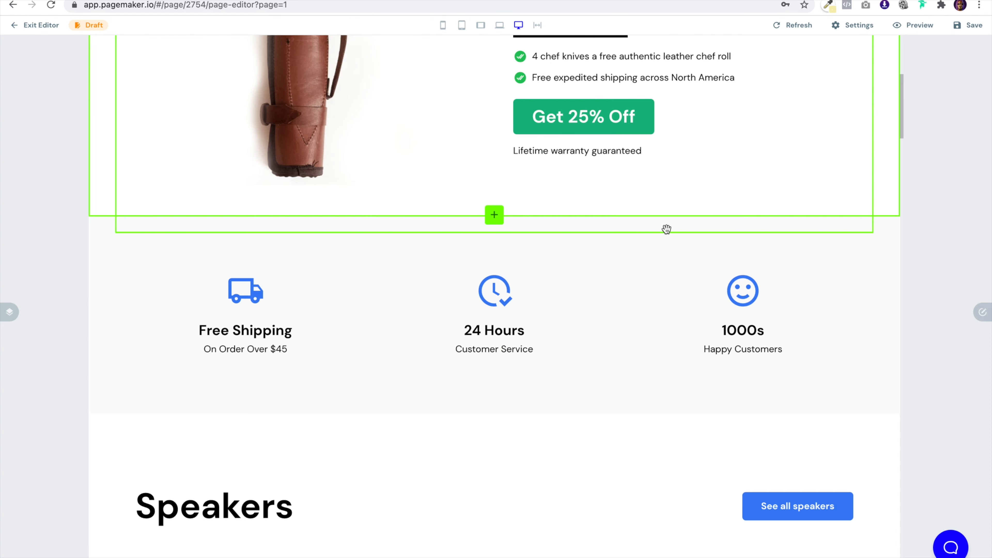
click(981, 313)
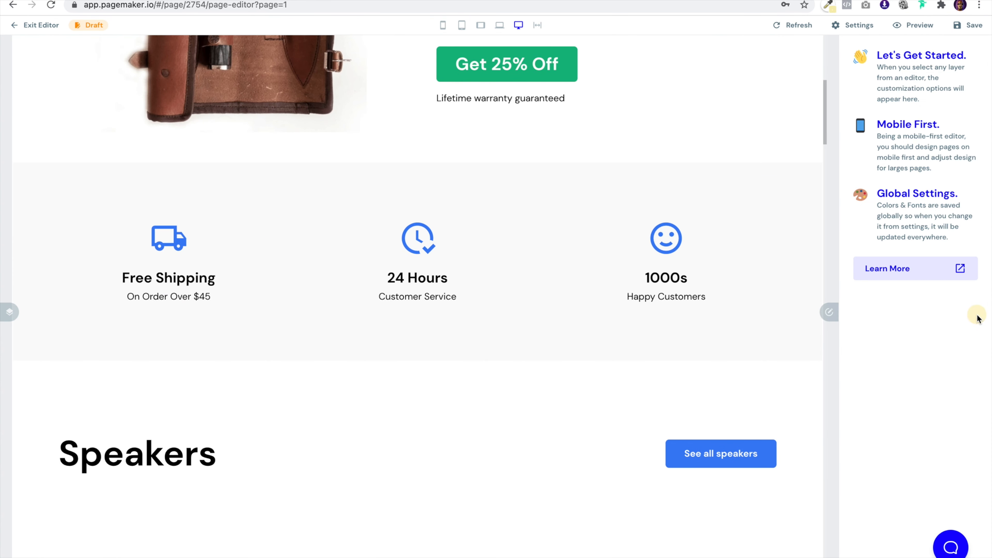
click(706, 209)
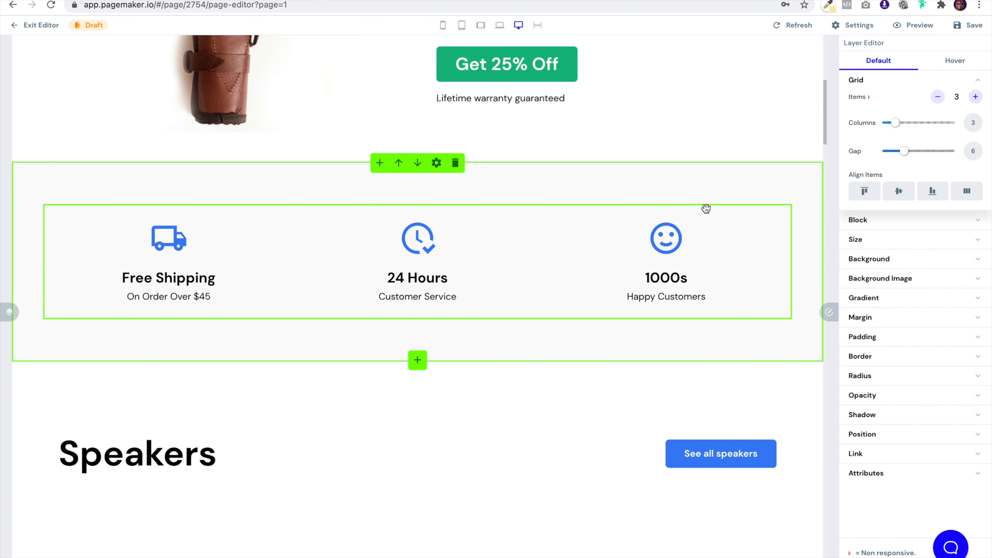
click(976, 97)
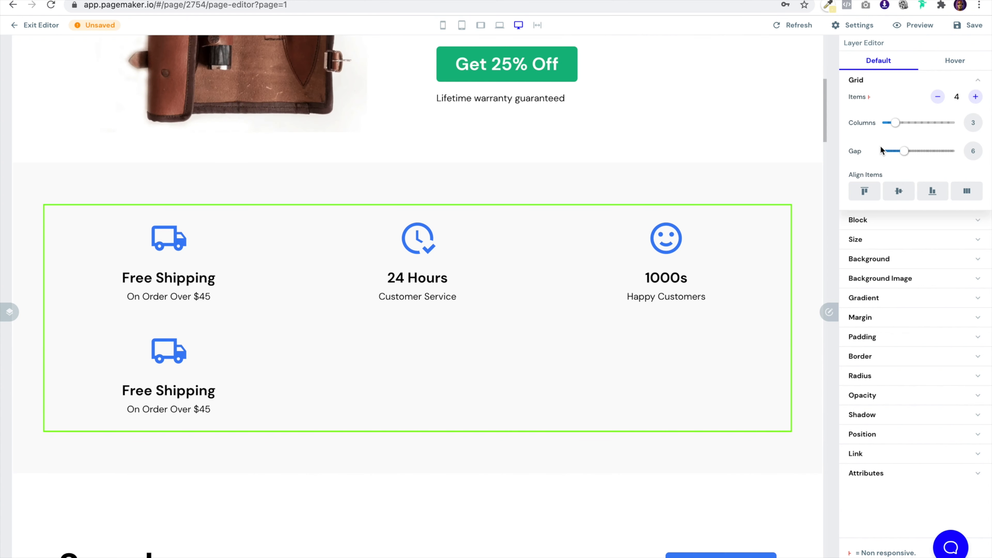
click(896, 129)
drag(907, 130, 902, 124)
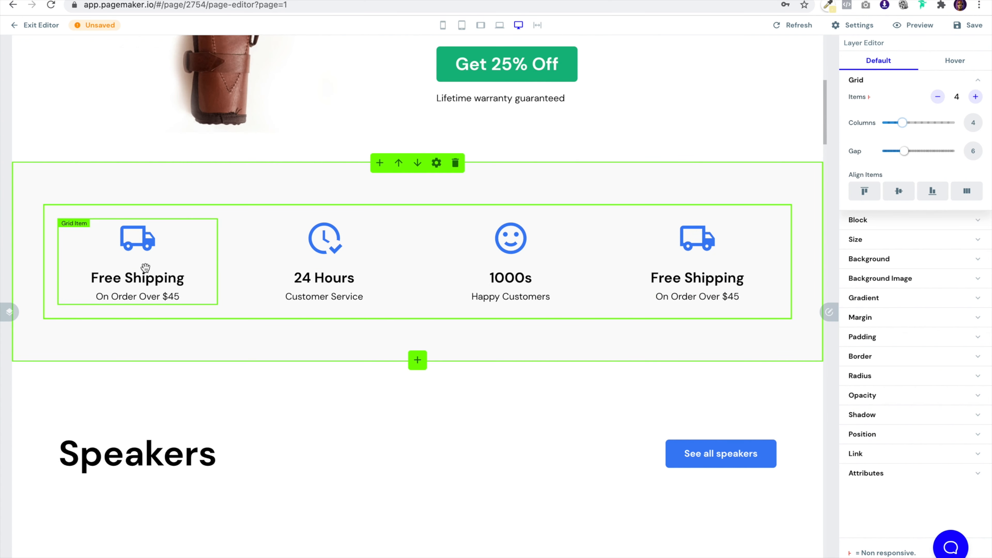
Change the titles of the grid's first two items to "Handmade" and "Top Quality"
triple_click(143, 280)
text(Handmade)
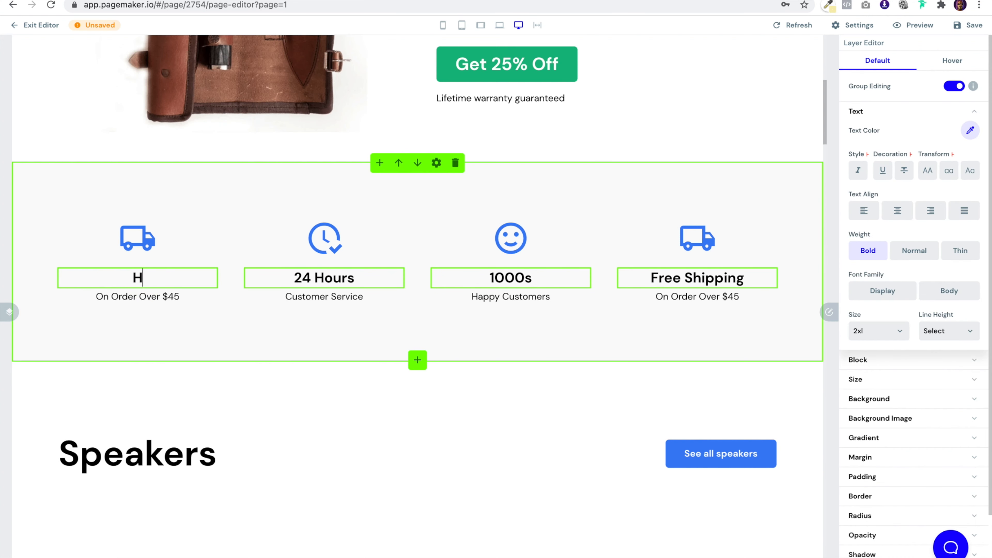
triple_click(336, 276)
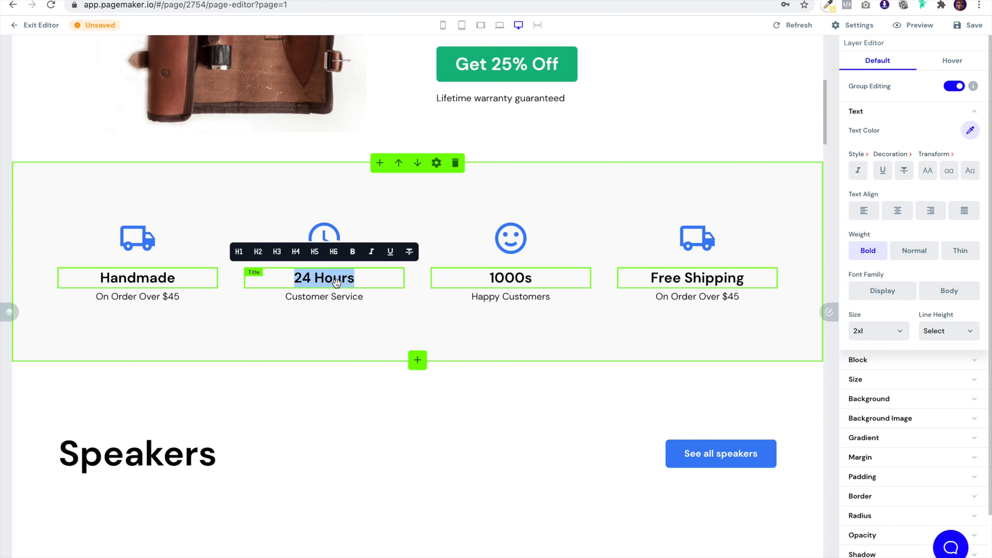
text(ToP q)
key(BackSpace)
key(BackSpace)
key(BackSpace)
text(p qu)
key(BackSpace)
text(UAL)
key(BackSpace)
key(BackSpace)
key(BackSpace)
key(BackSpace)
text(Quality)
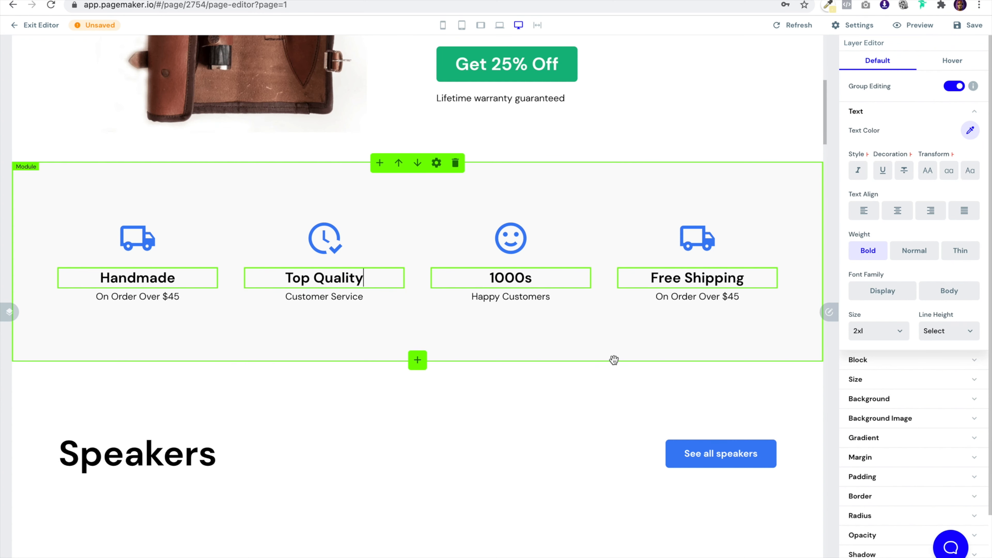
Change the titles of the grid's third and fourth items to "Made for Chefs" and "Lifetime Warranty"
double_click(525, 278)
text(Ka)
key(BackSpace)
key(BackSpace)
text(Made for Chefs)
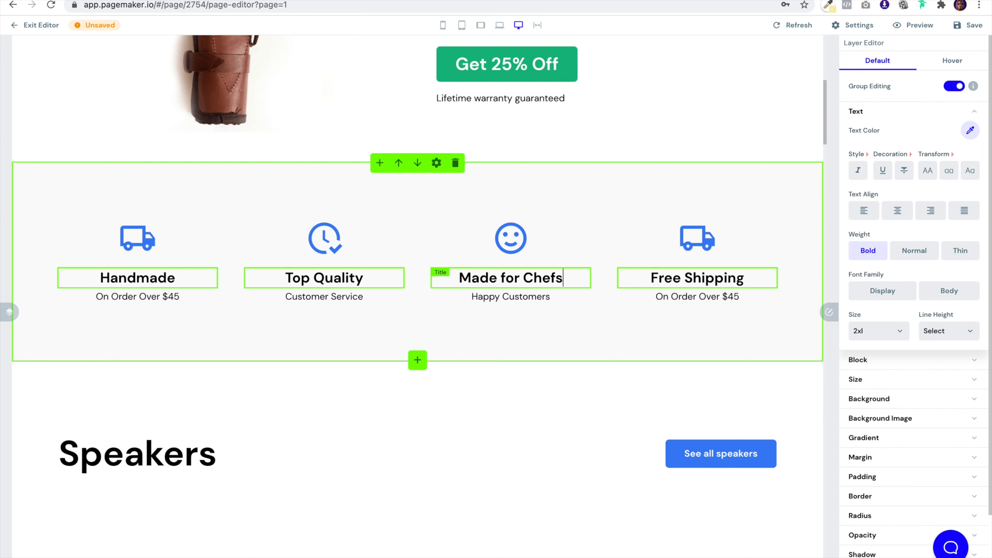
click(733, 280)
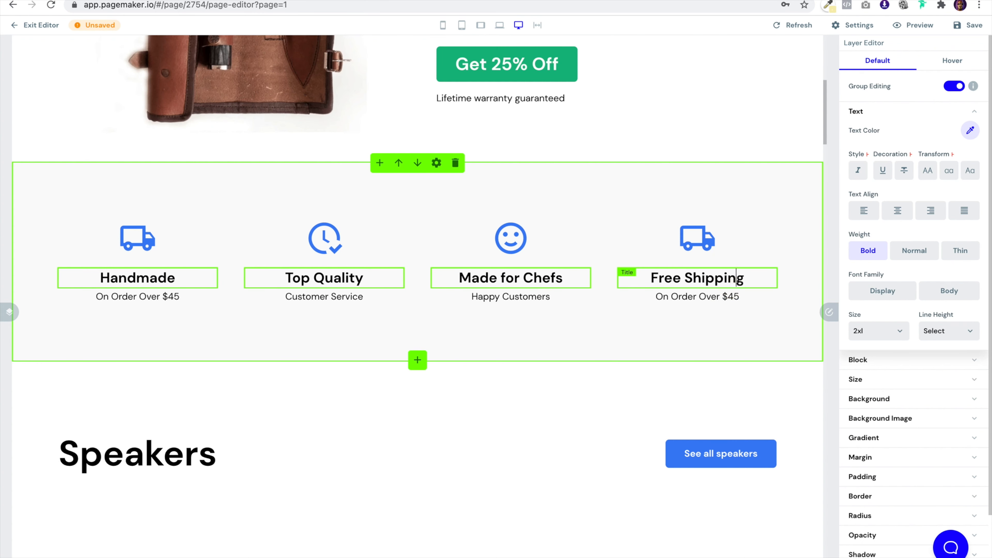
key(ctrl+a)
text(Lifetime Warranty)
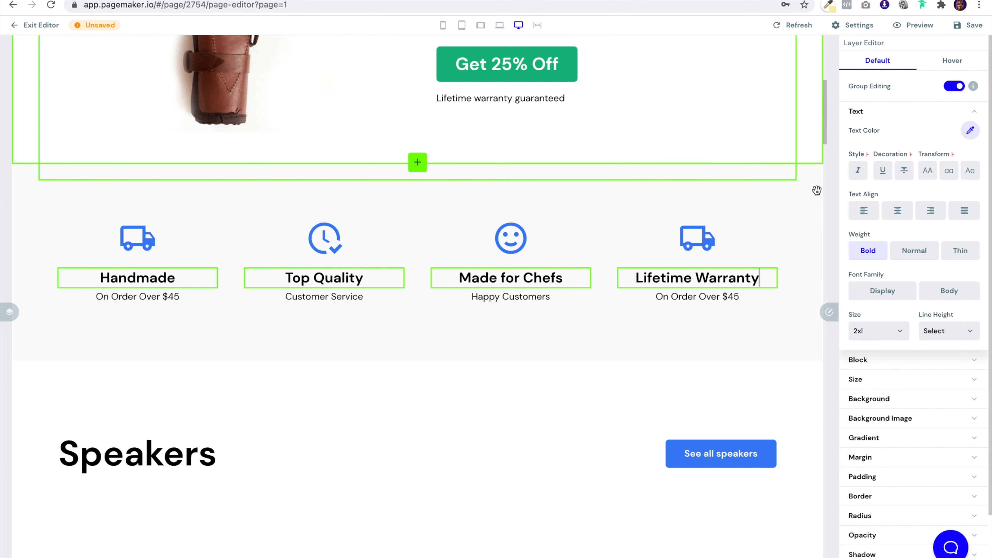
Raise the icon grid beneath the hero to 7 items and bring it back to 4
click(808, 178)
click(737, 217)
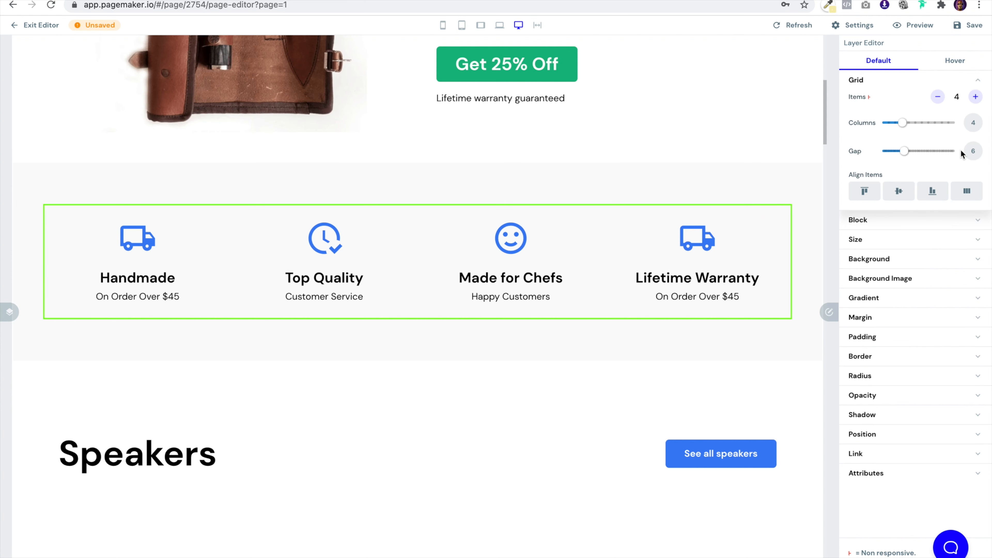
click(976, 98)
click(975, 98)
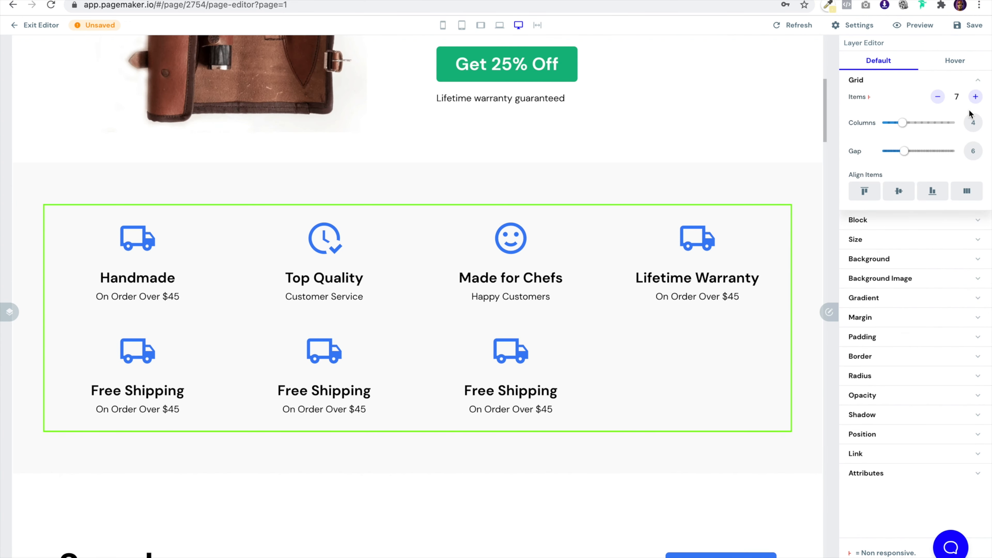
click(938, 97)
click(937, 97)
click(938, 97)
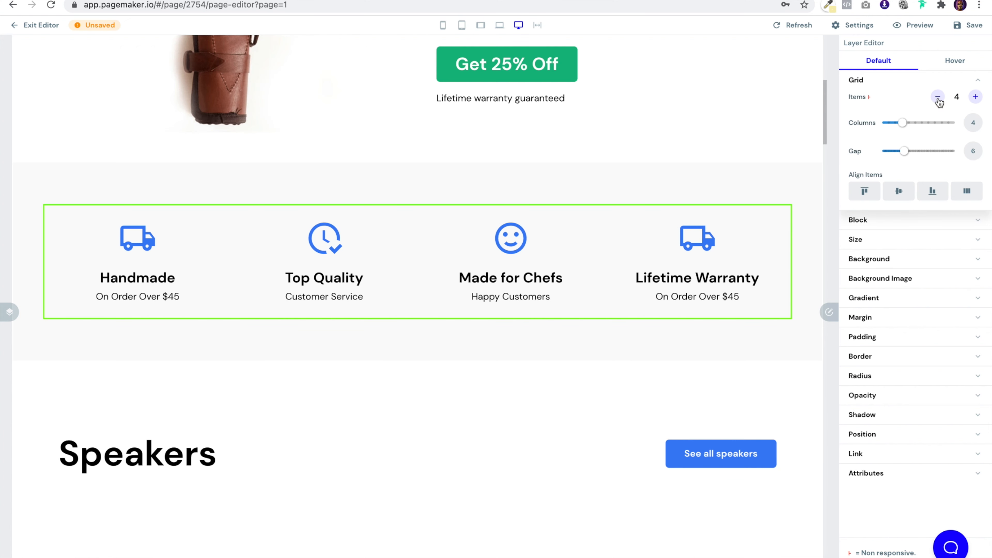
Turn off group editing for the Handmade item's icon and open the Icônes library to find a replacement
click(140, 246)
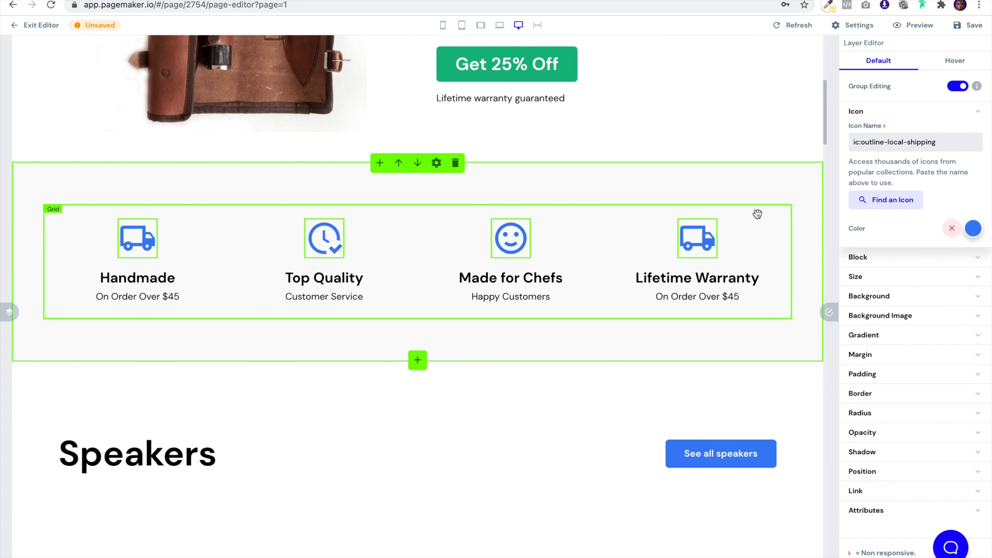
click(962, 88)
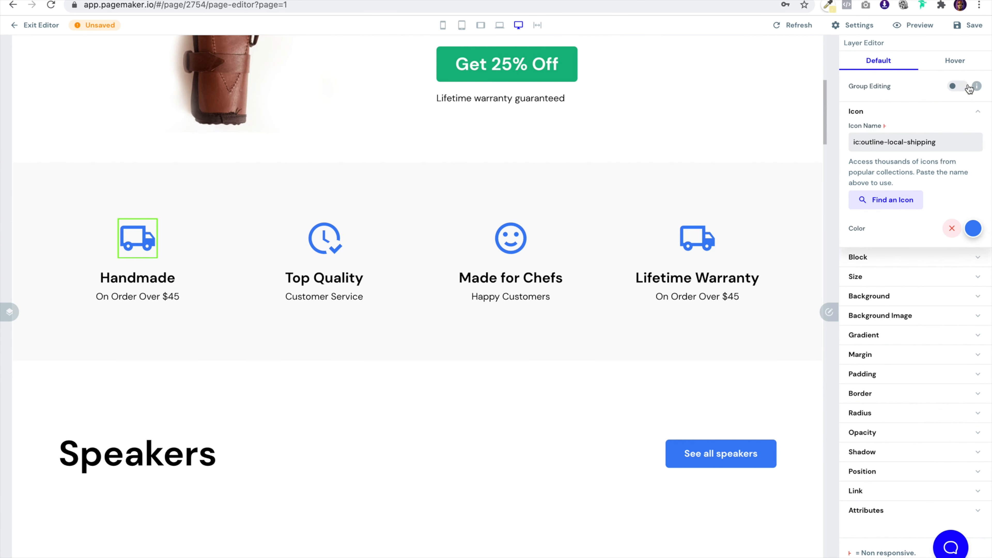
click(868, 204)
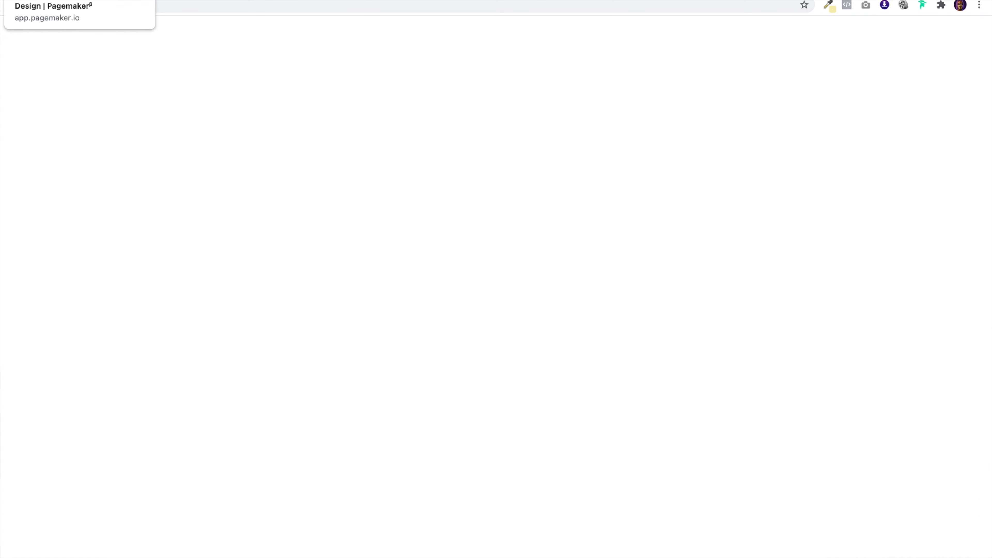
click(110, 1)
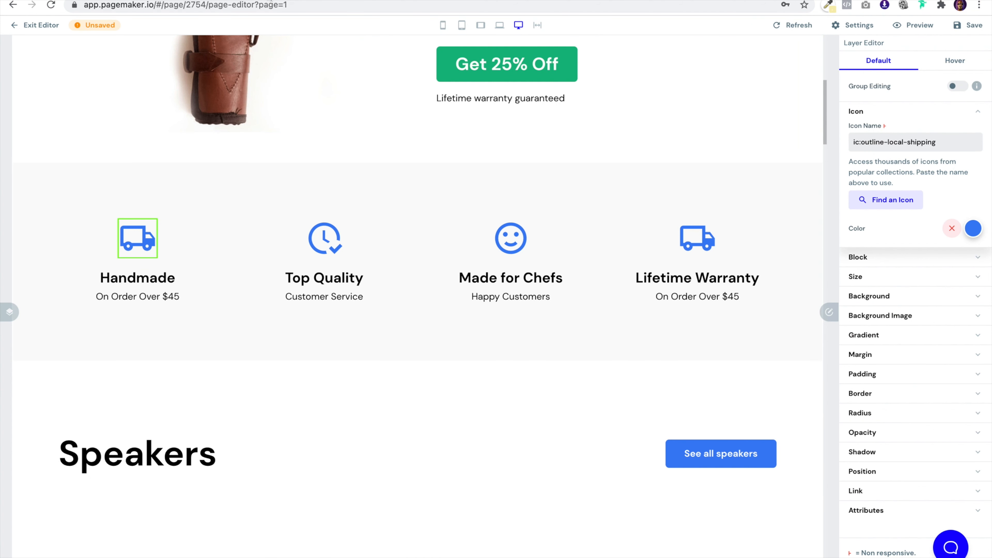
click(282, 1)
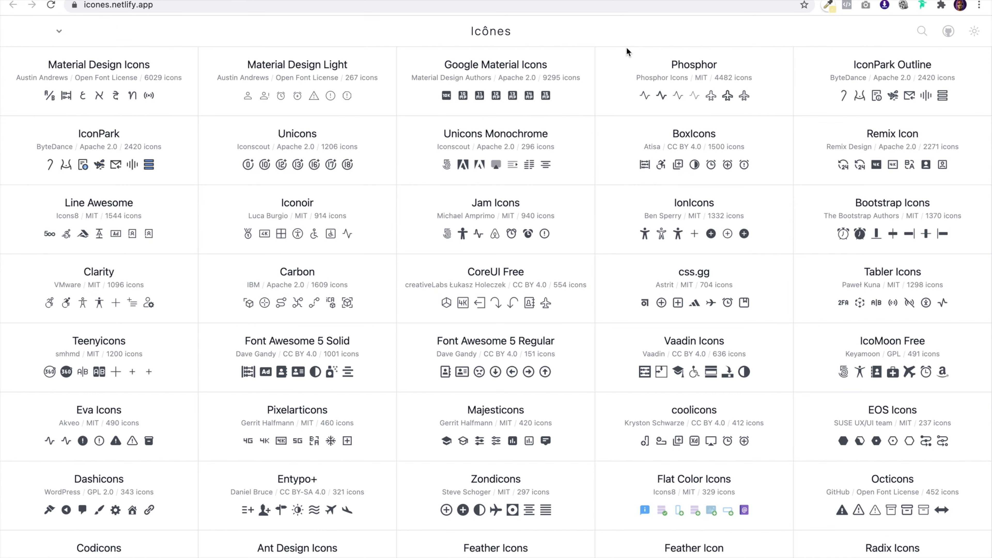
Search all icon collections for "knife" and copy the name of the mdi:knife icon
click(921, 32)
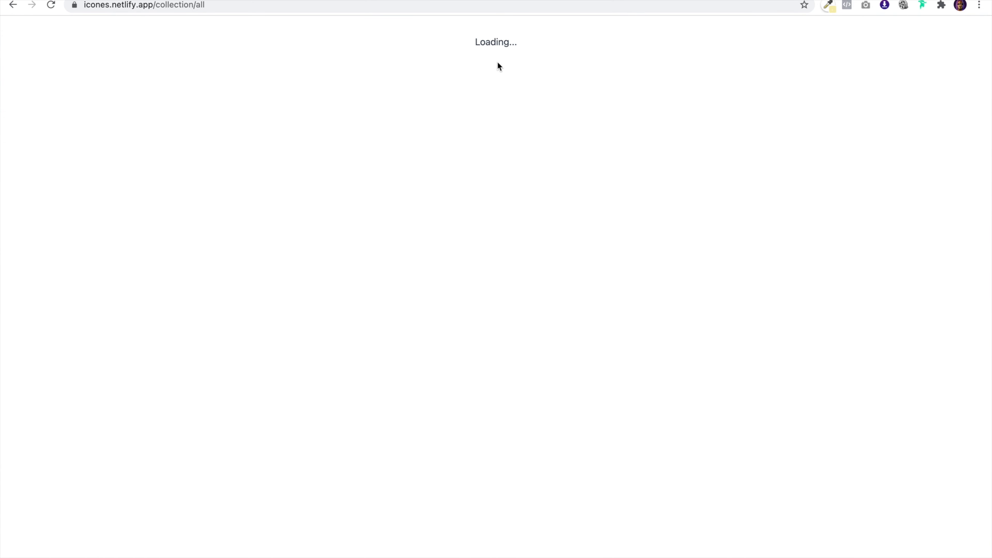
click(398, 68)
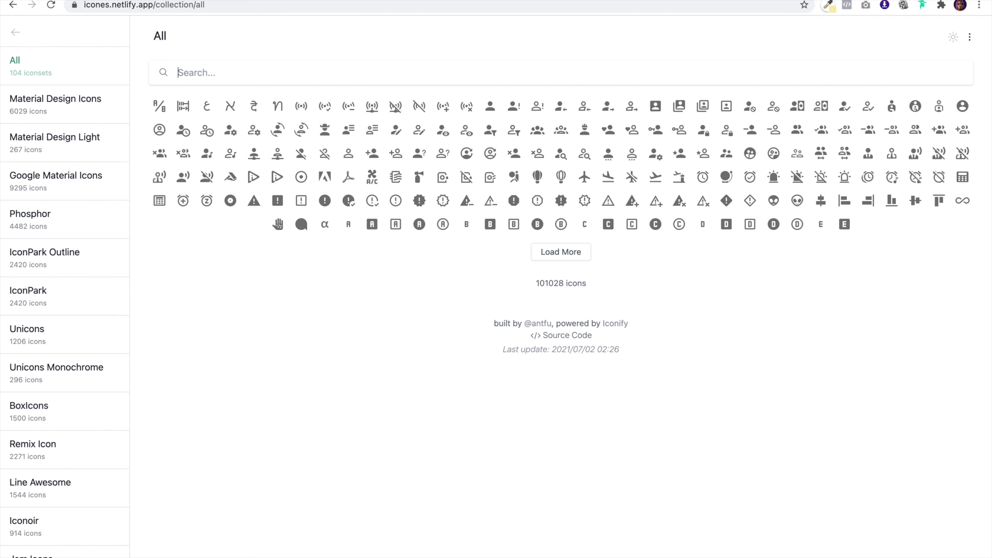
text(knife)
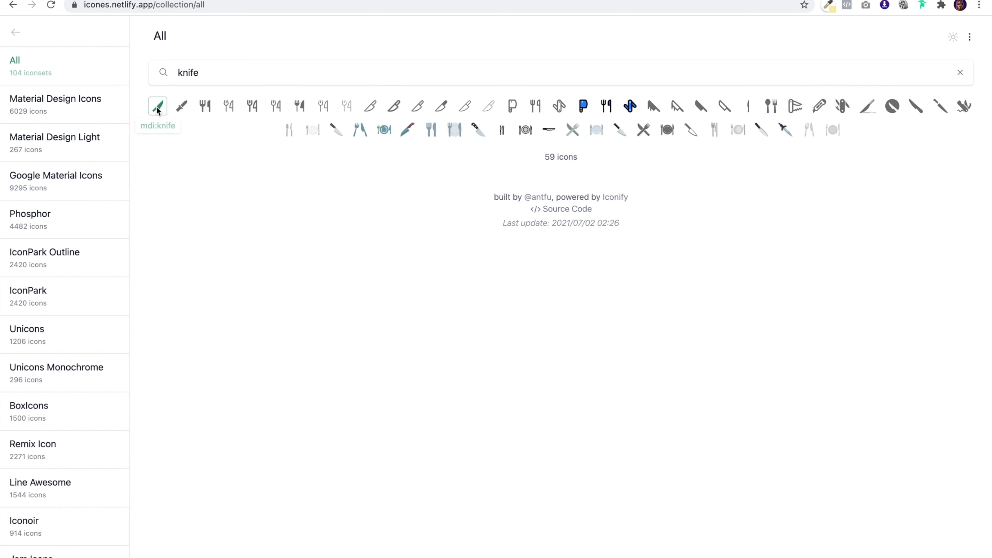
click(158, 110)
click(146, 481)
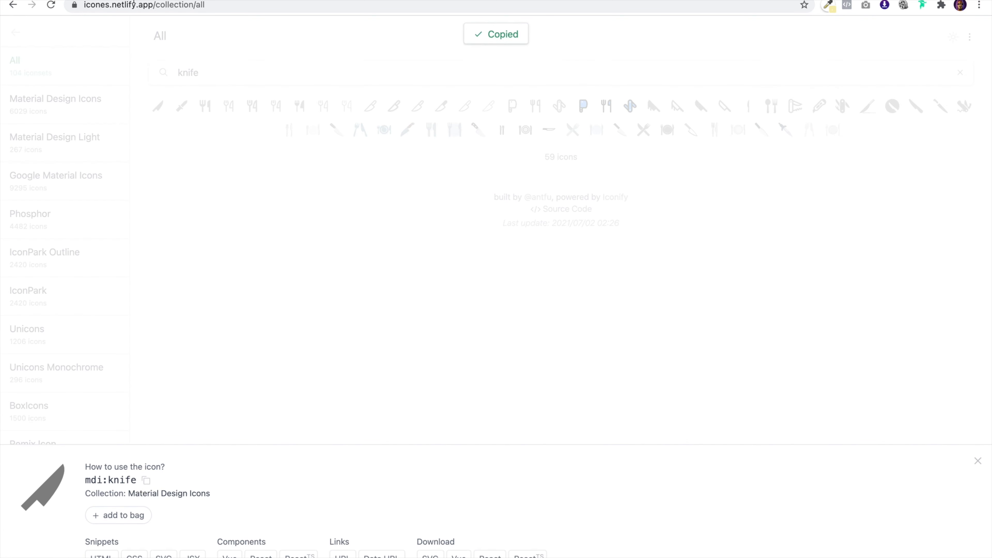
Switch back to Pagemaker and set the Handmade item's icon to mdi:knife
click(164, 1)
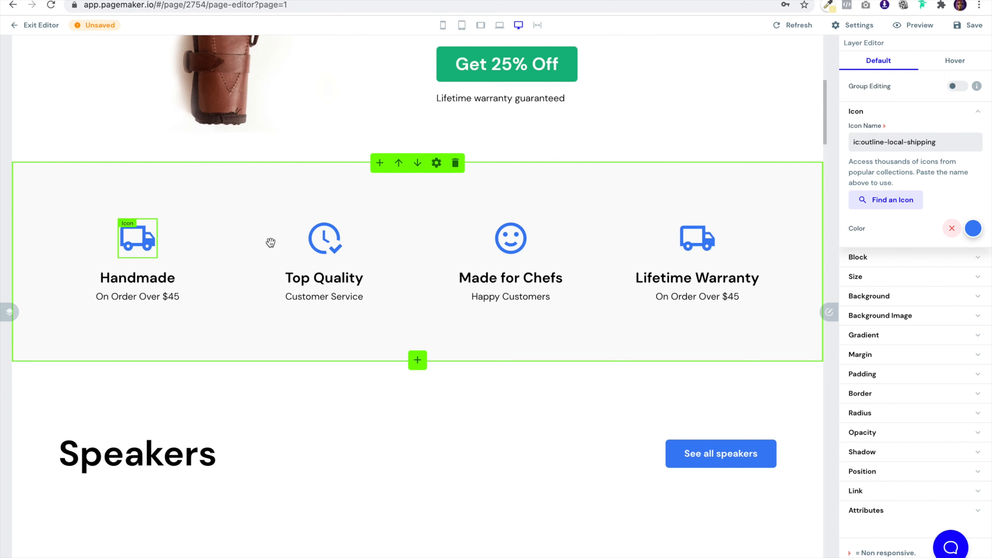
triple_click(887, 148)
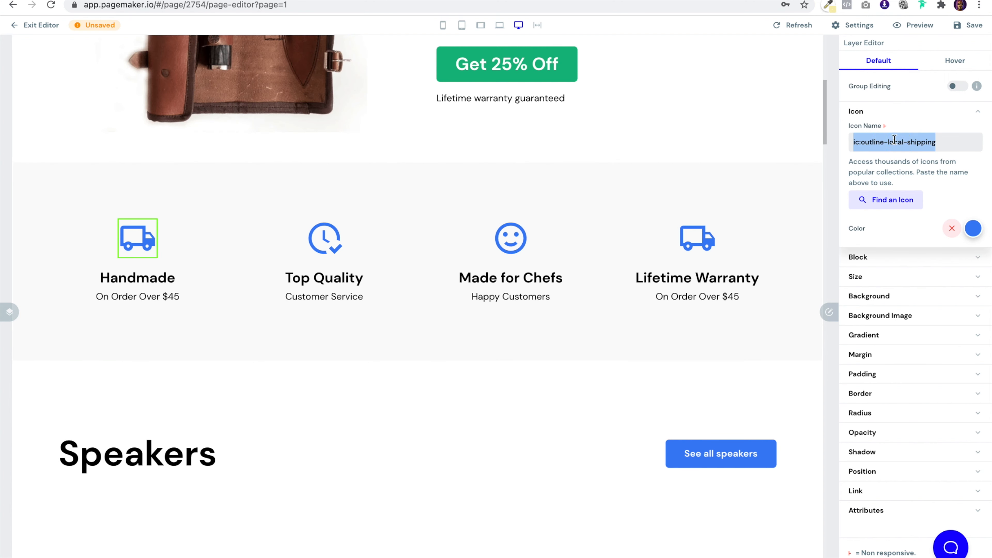
key(ctrl+v)
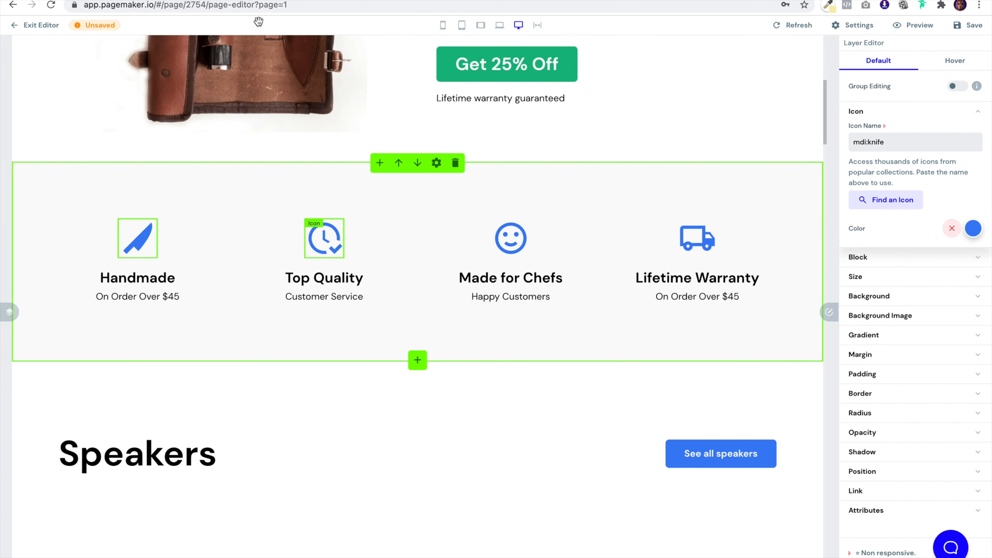
Return to Icônes, search for "diamond" and copy the name of the ion:diamond icon
click(224, 1)
click(273, 47)
click(253, 69)
key(ctrl+a)
text(wuali)
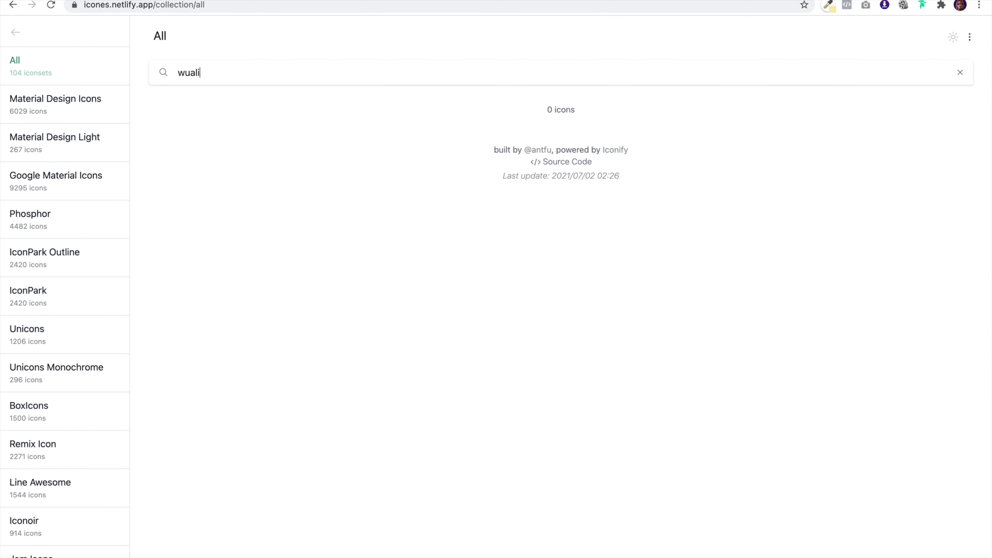
key(BackSpace)
key(BackSpace)
text(diamond)
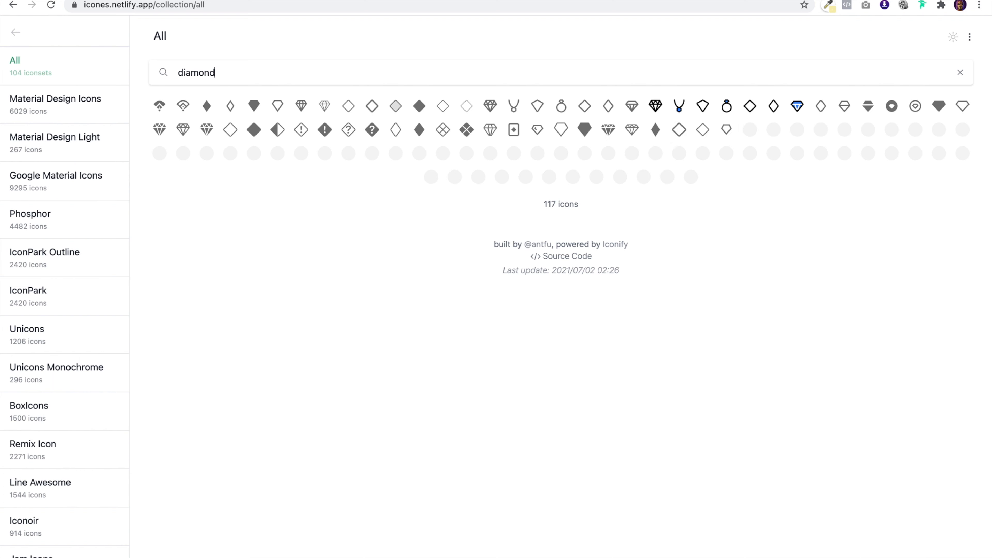
click(155, 133)
click(158, 481)
Switch back to Pagemaker and set the Top Quality item's icon to ion:diamond
click(82, 1)
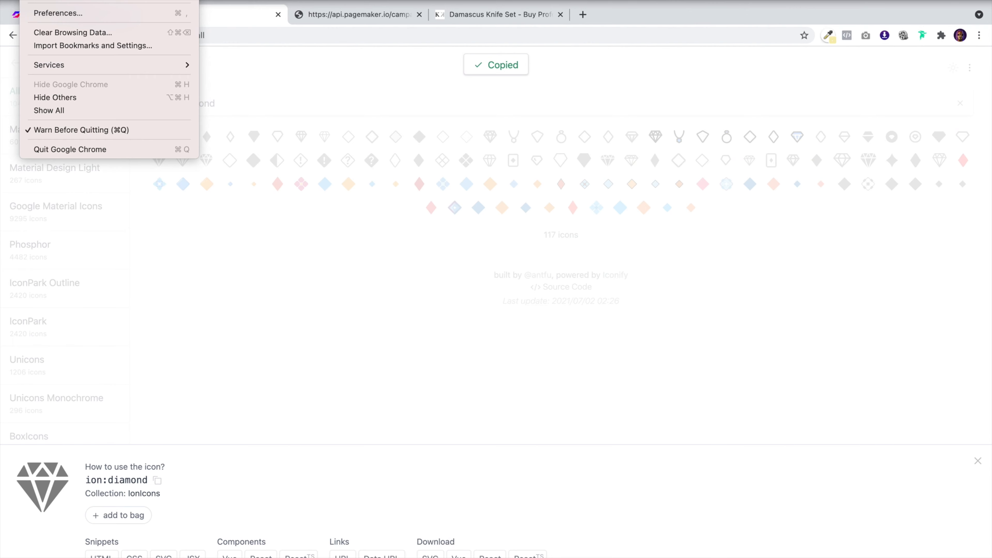
click(319, 156)
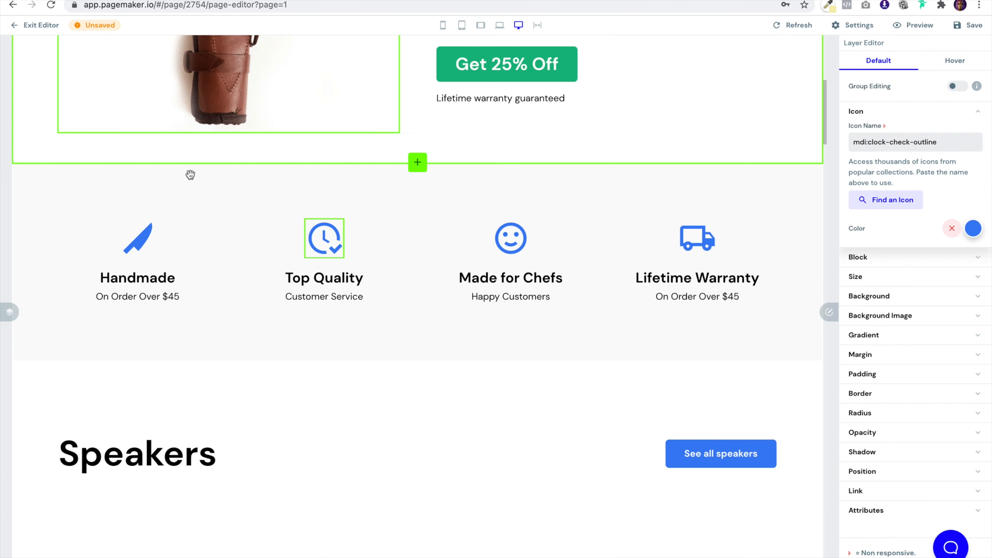
triple_click(947, 147)
key(ctrl+v)
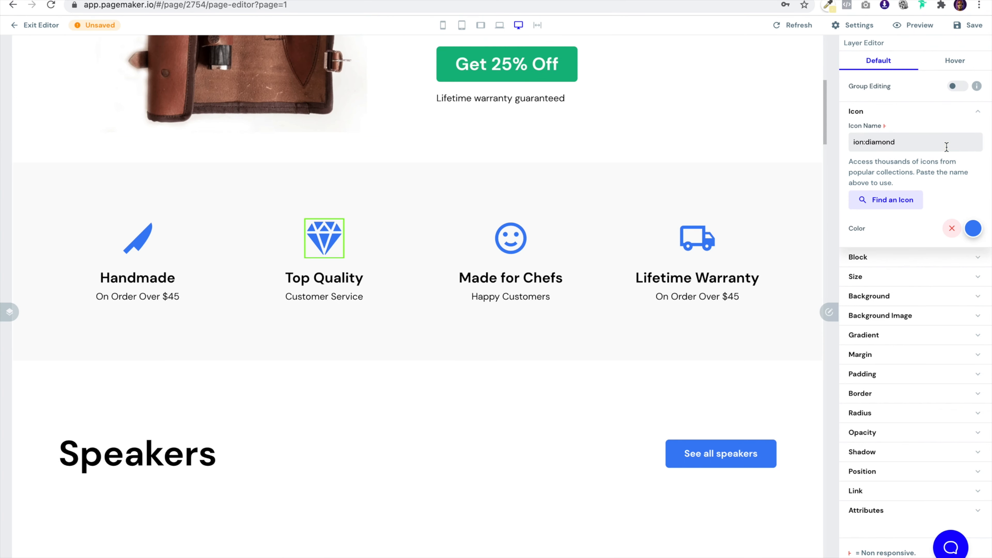
Select the Made for Chefs item's icon, search Icônes for "chef" and copy the whh:chef icon name
click(511, 238)
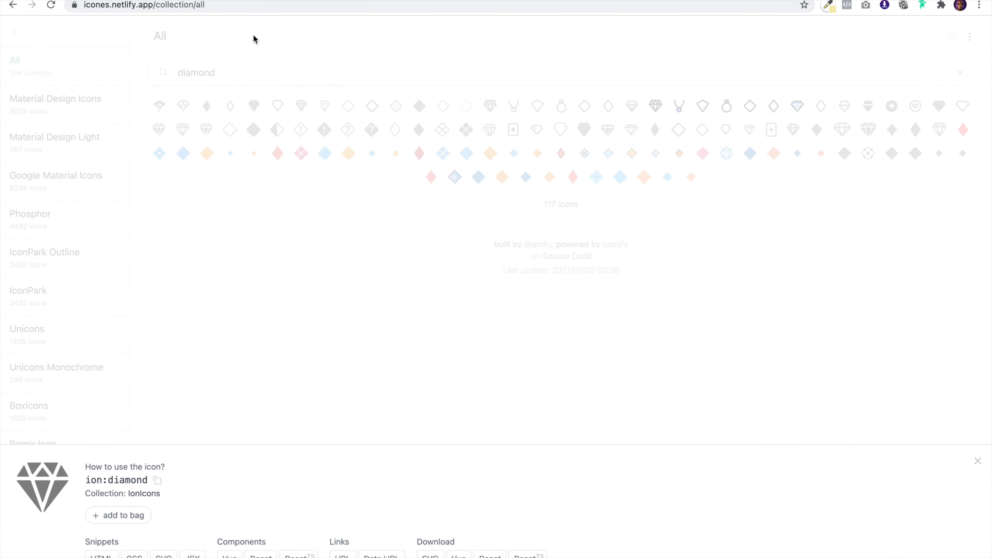
click(264, 66)
double_click(252, 69)
text(chef)
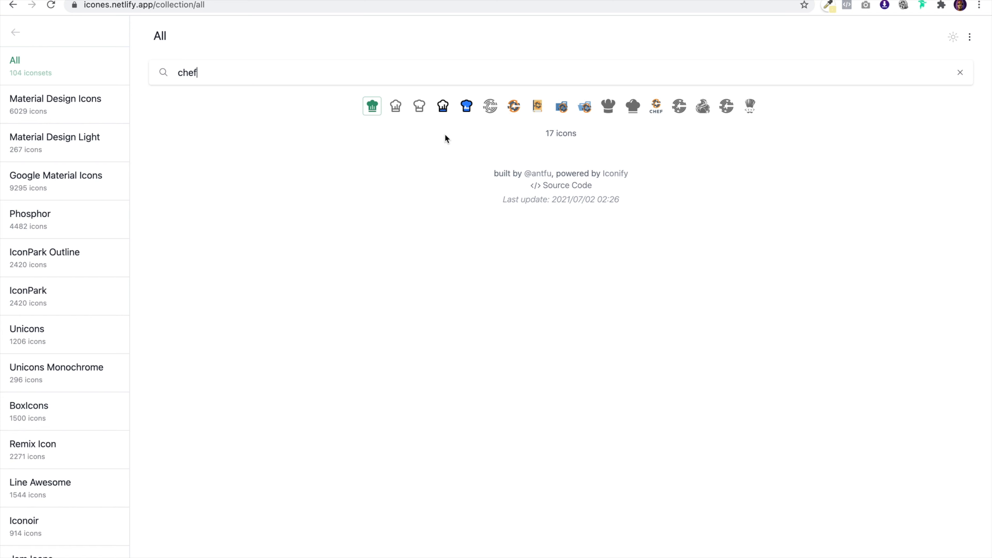
click(611, 113)
click(140, 480)
Switch back to Pagemaker and set the Made for Chefs item's icon to whh:chef
key(ctrl+Tab)
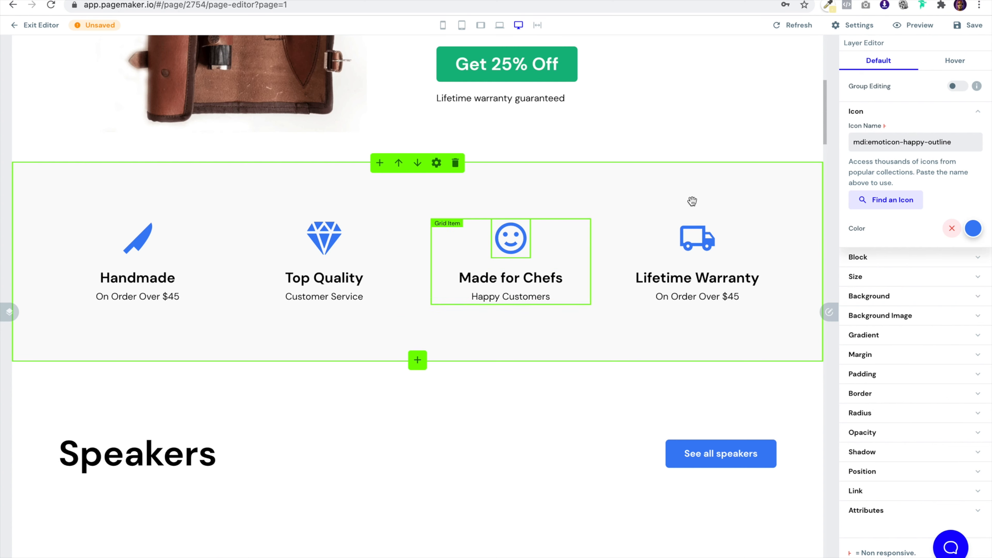
click(920, 143)
key(ctrl+a)
key(ctrl+v)
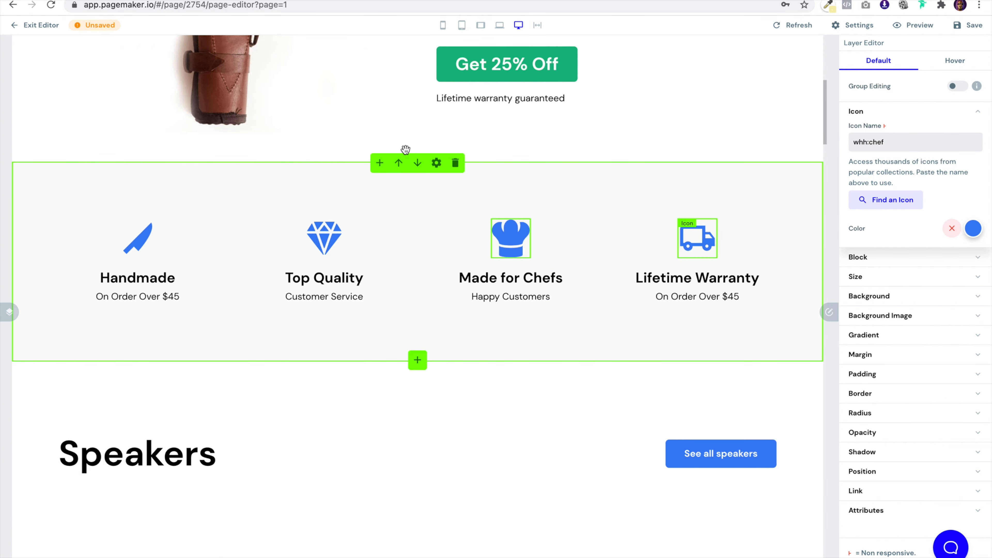
Select the Lifetime Warranty item's icon, search Icônes for "badge" and "star", and open the ph:star-fill icon's details
click(698, 238)
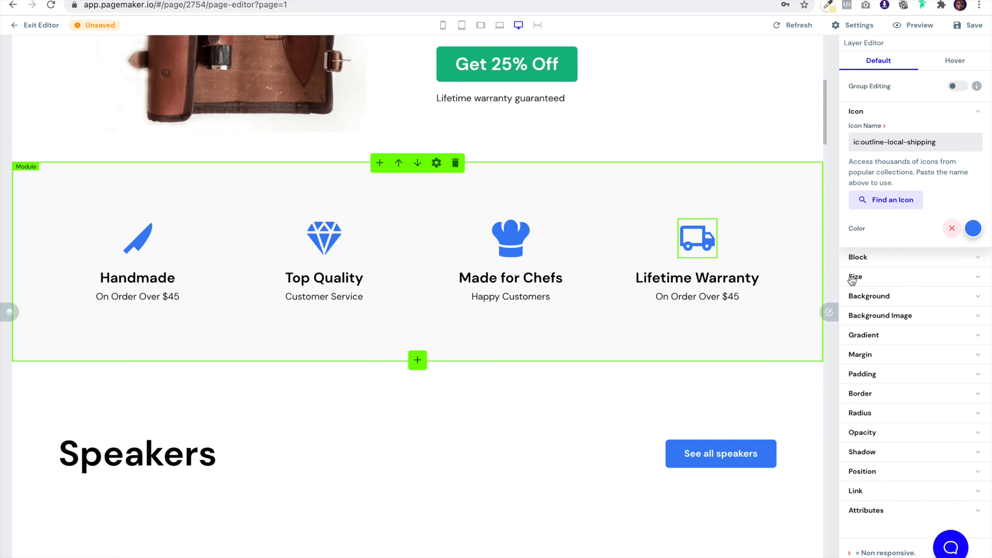
click(891, 203)
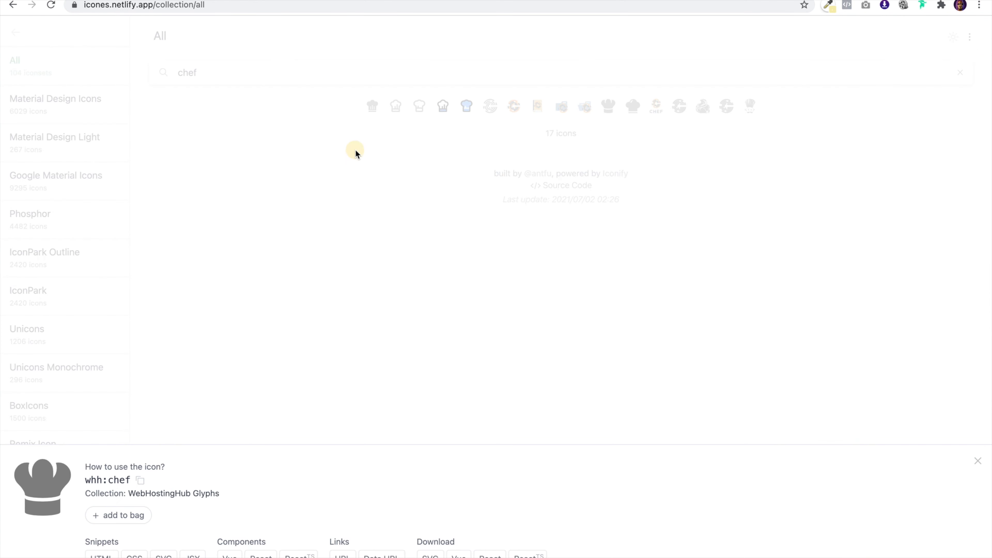
click(355, 150)
double_click(225, 70)
text(badge)
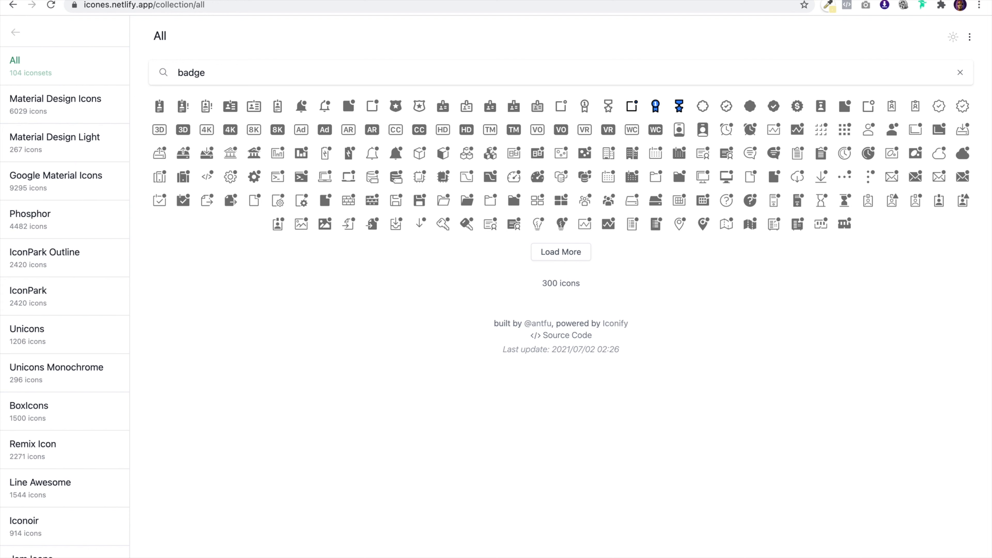
double_click(243, 72)
text(star)
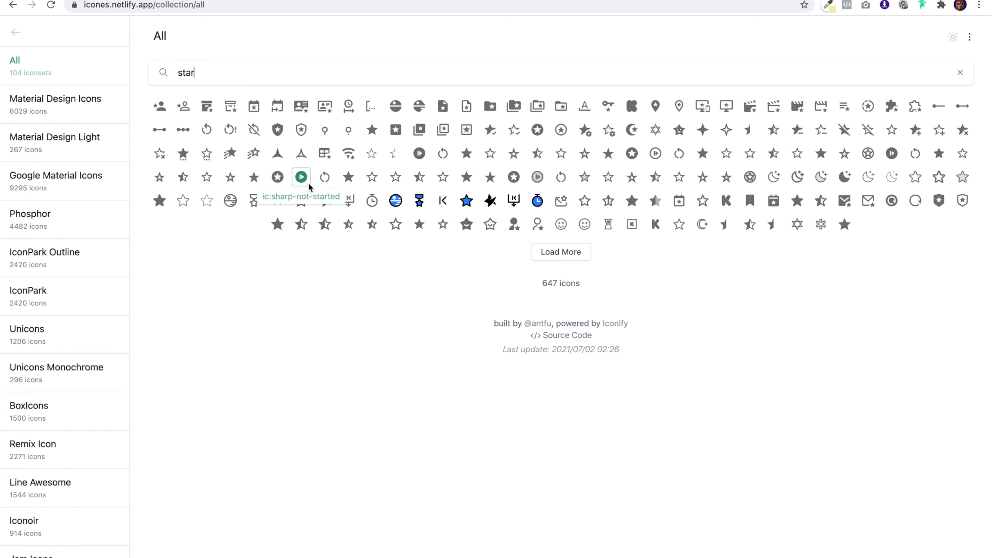
double_click(306, 73)
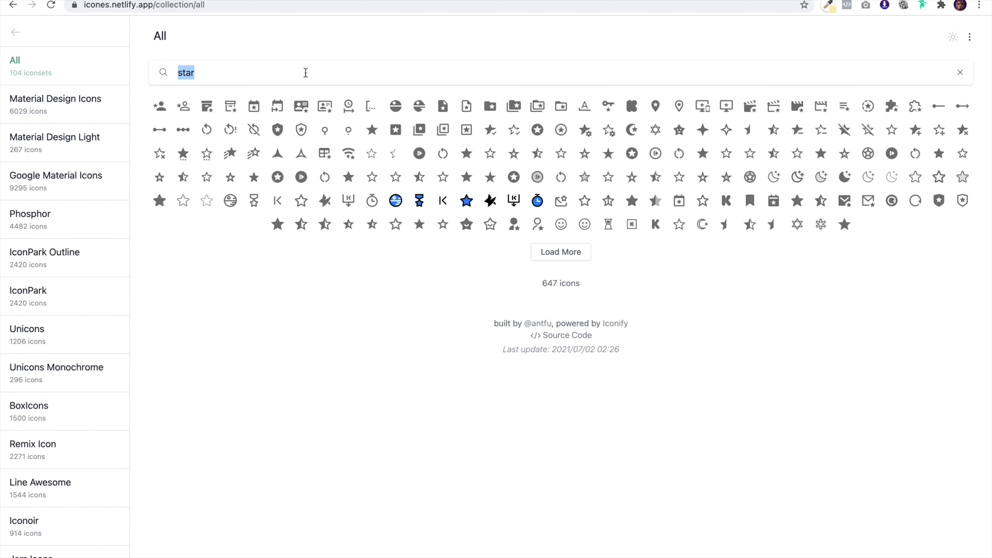
click(159, 200)
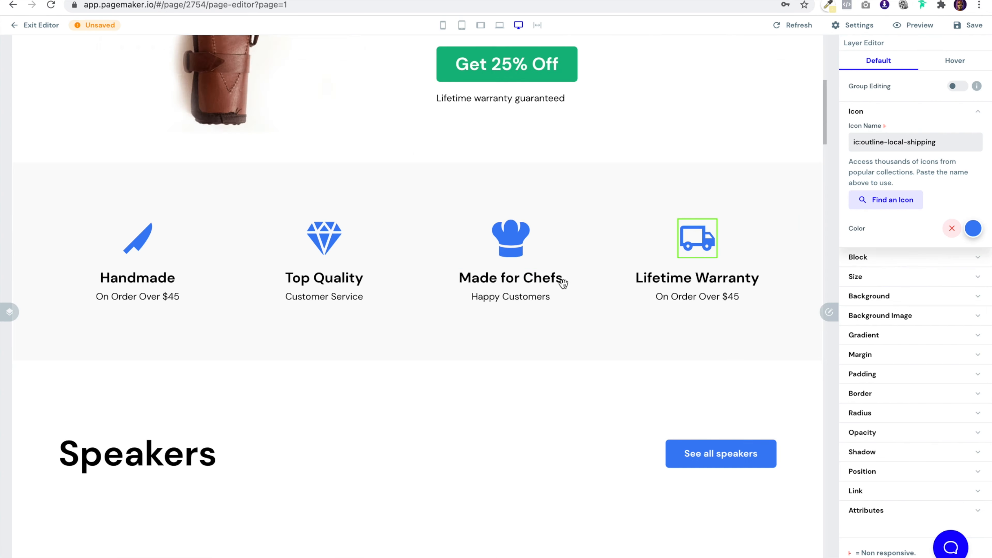
Copy the ph:star-fill name from Icônes and set it as the Lifetime Warranty item's icon in Pagemaker
triple_click(927, 137)
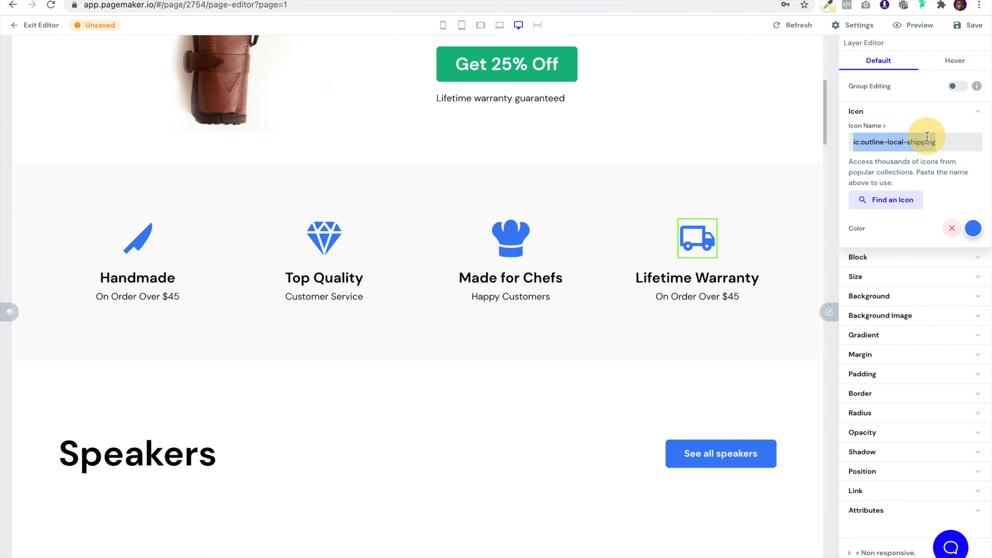
key(ctrl+v)
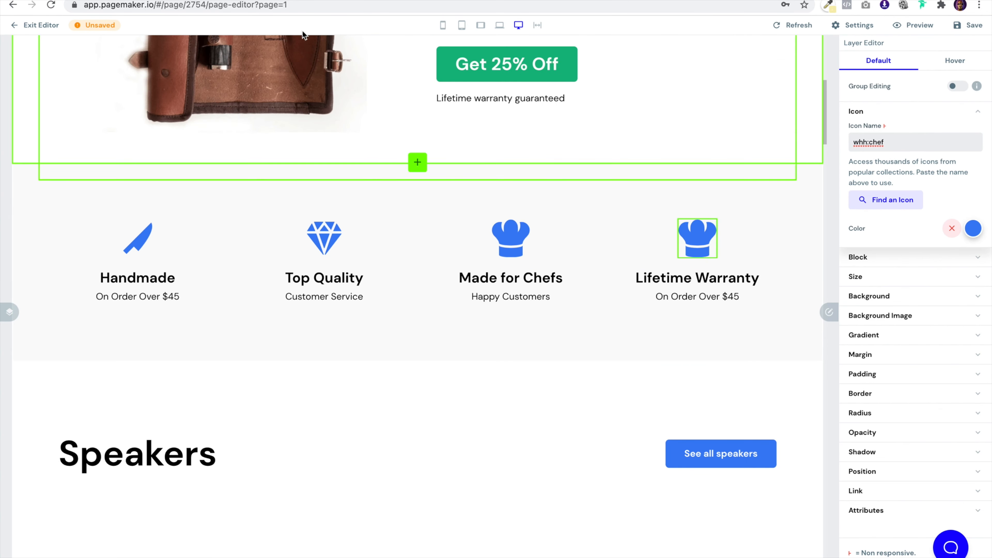
click(260, 1)
click(163, 481)
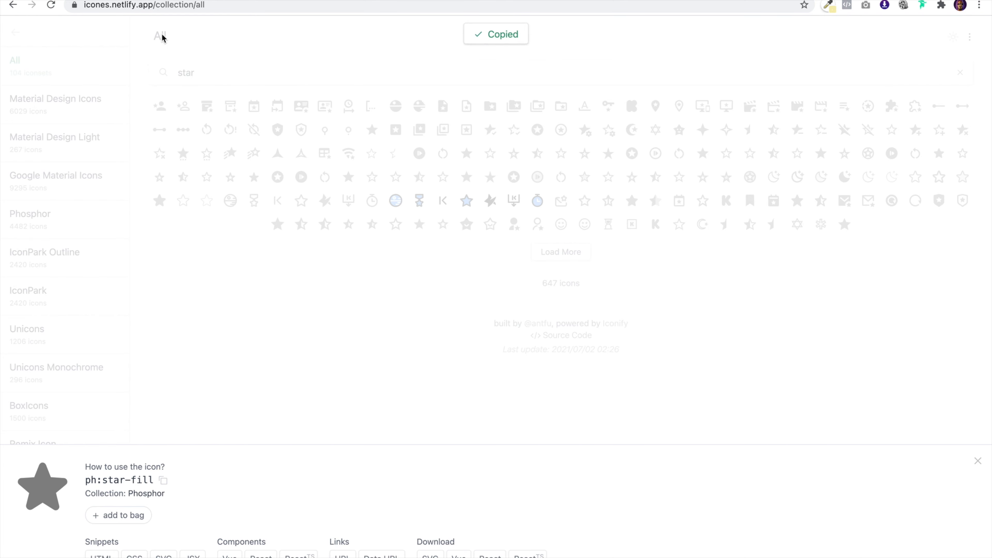
click(111, 1)
triple_click(933, 148)
key(ctrl+v)
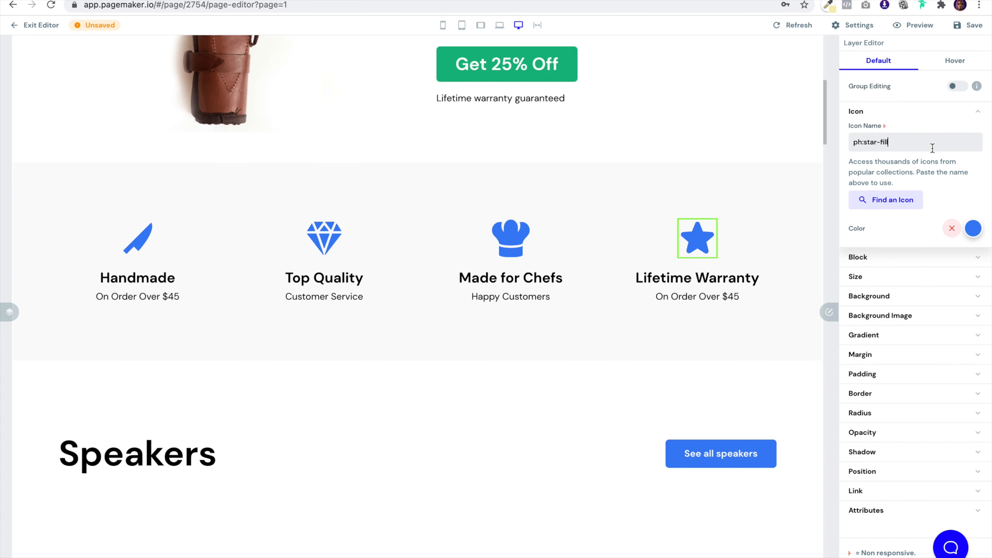
scroll(717, 273, up, 5)
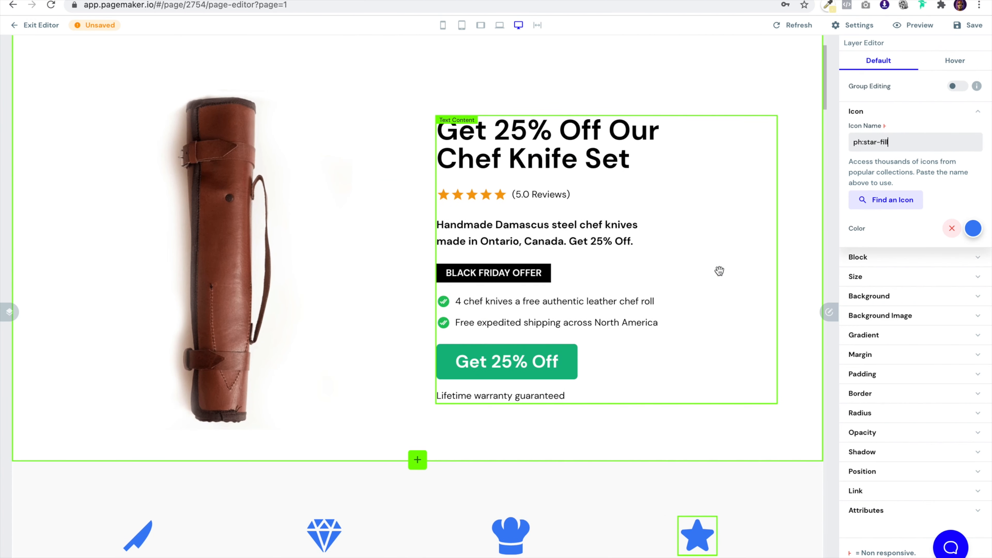
Set the text color of both hero headline lines to Cool Gray, shade 900
click(631, 134)
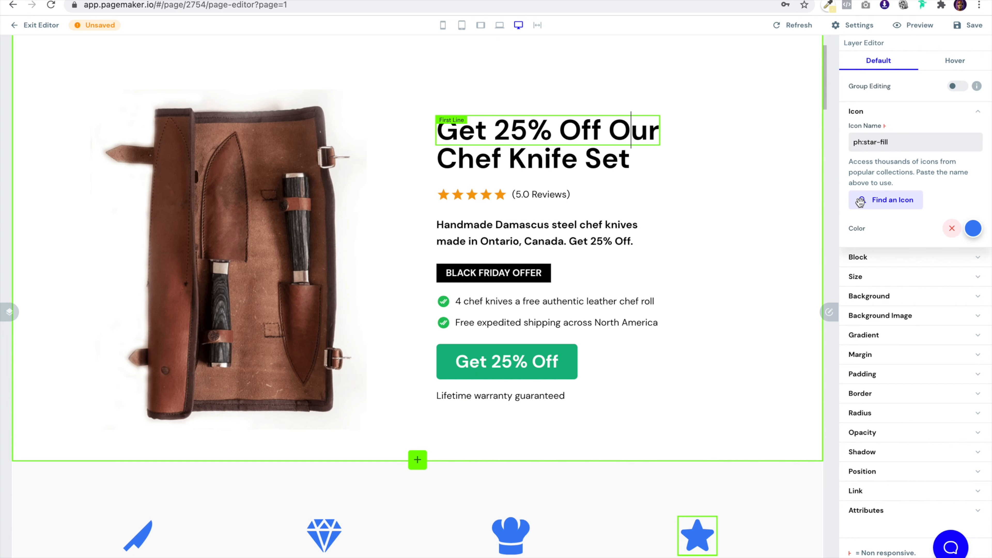
click(973, 88)
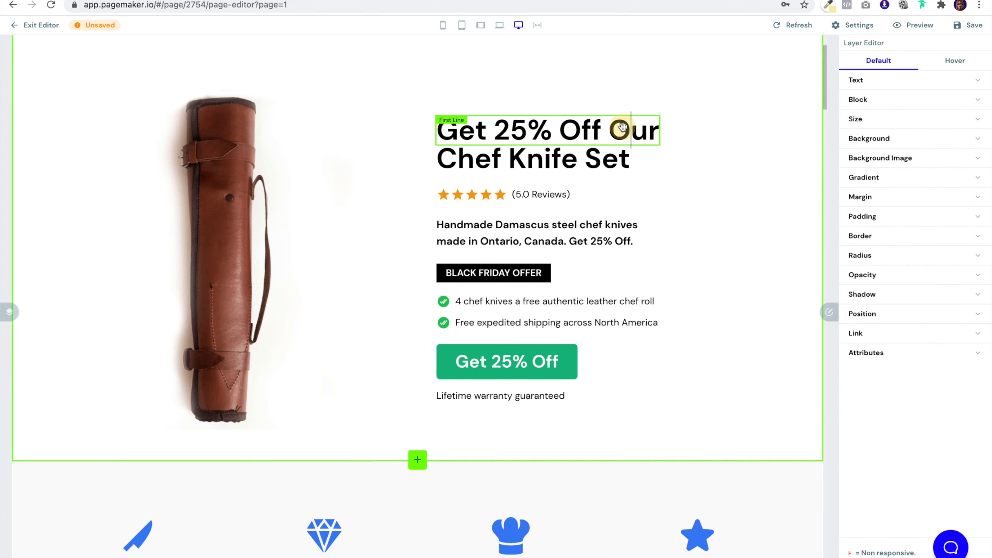
click(894, 84)
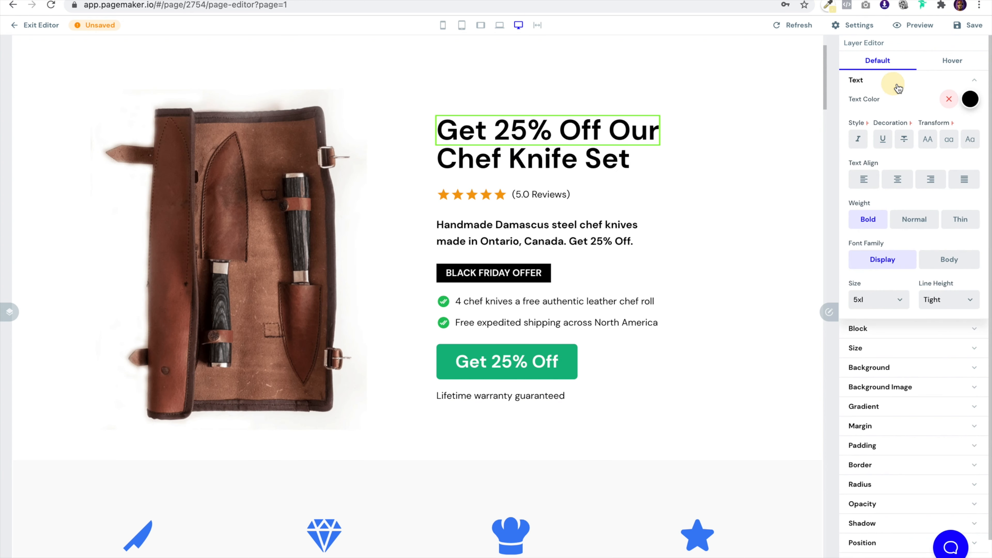
click(968, 101)
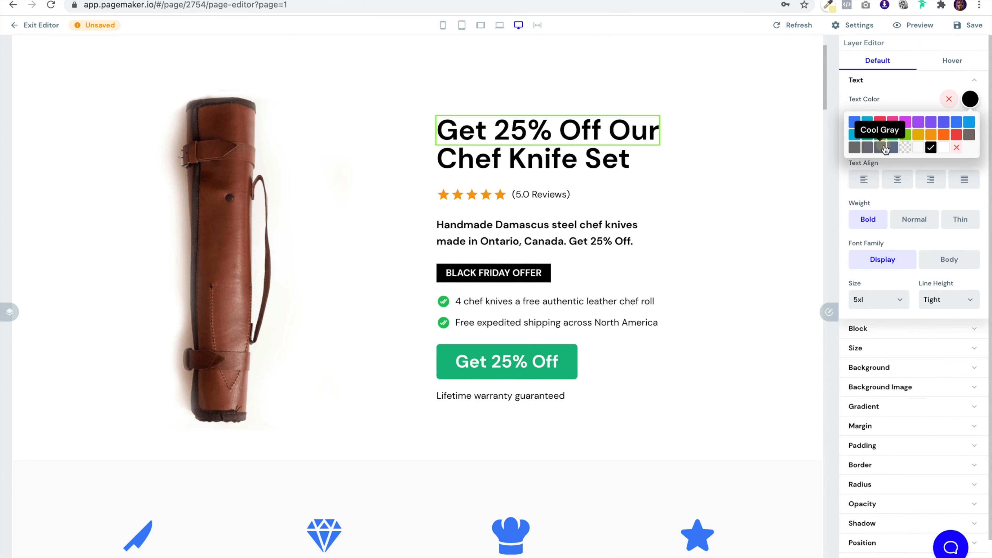
click(885, 149)
click(969, 178)
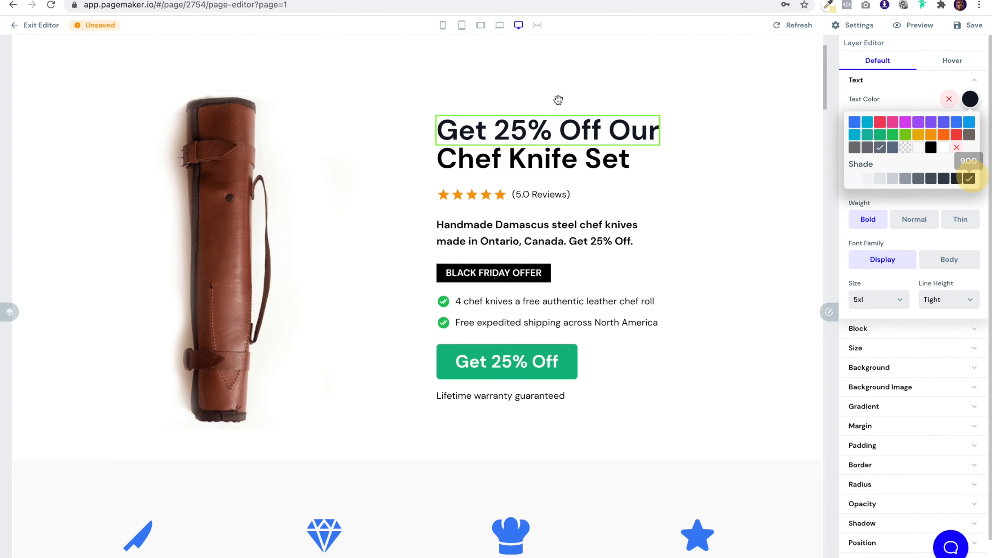
click(880, 147)
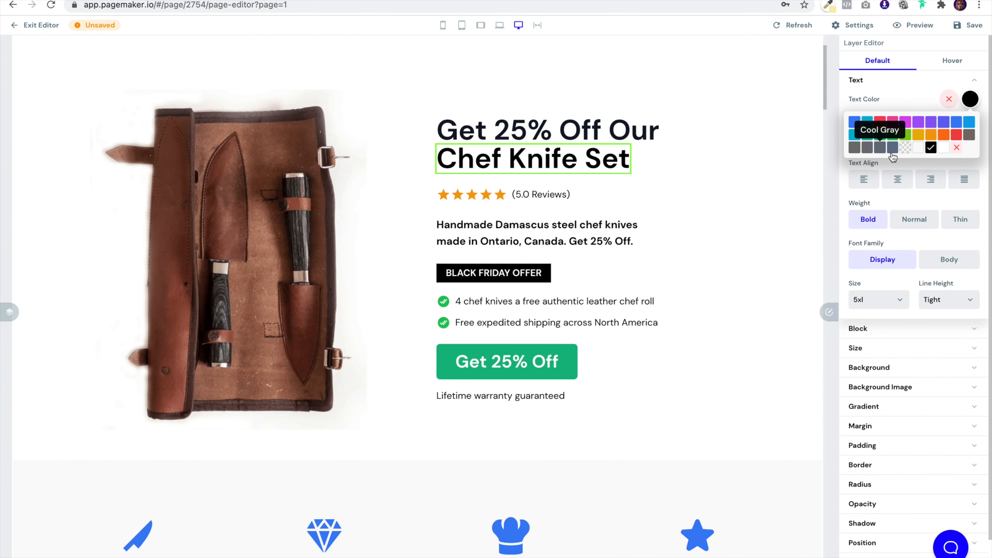
click(880, 147)
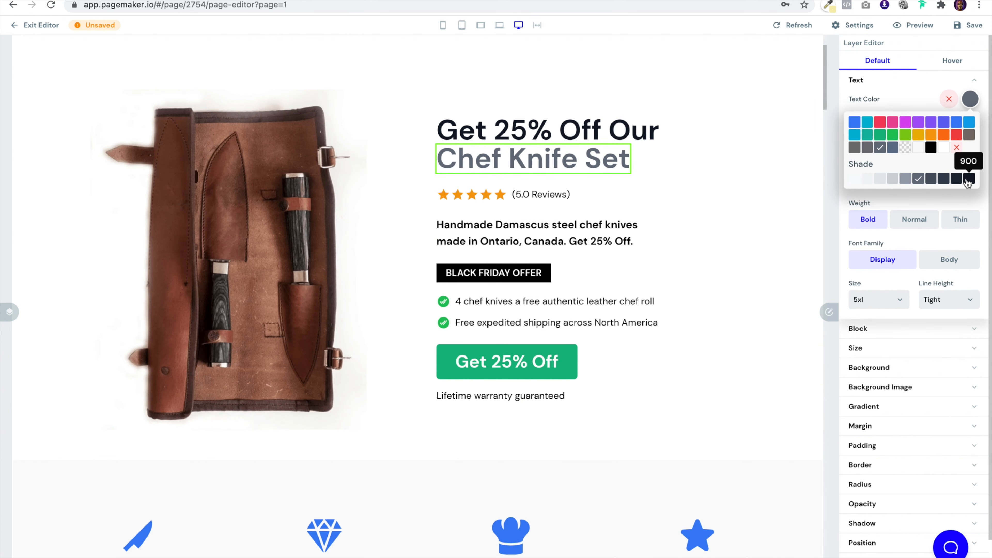
click(970, 178)
Turn on group editing for the icon grid's icons and set their color to Cool Gray, shade 900
scroll(551, 254, down, 6)
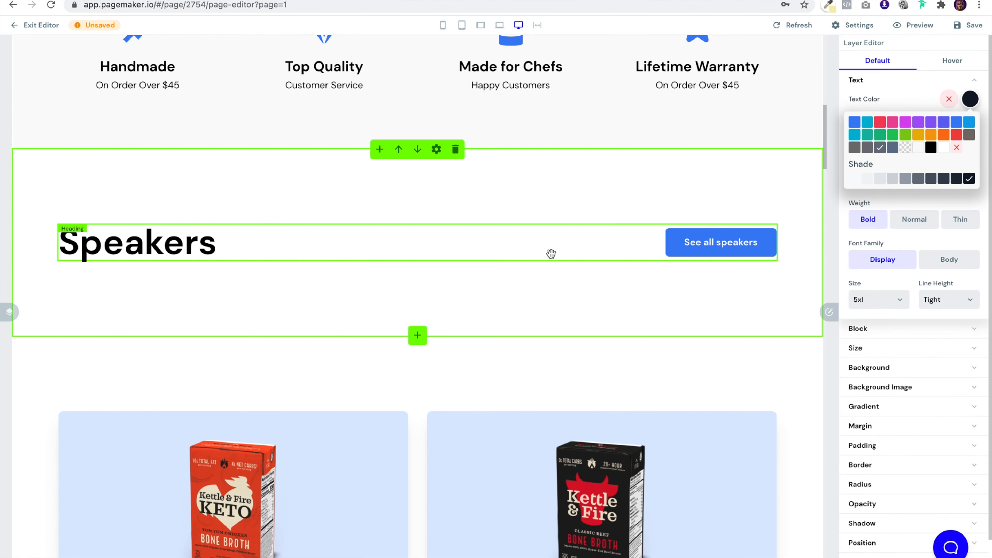
scroll(493, 249, up, 5)
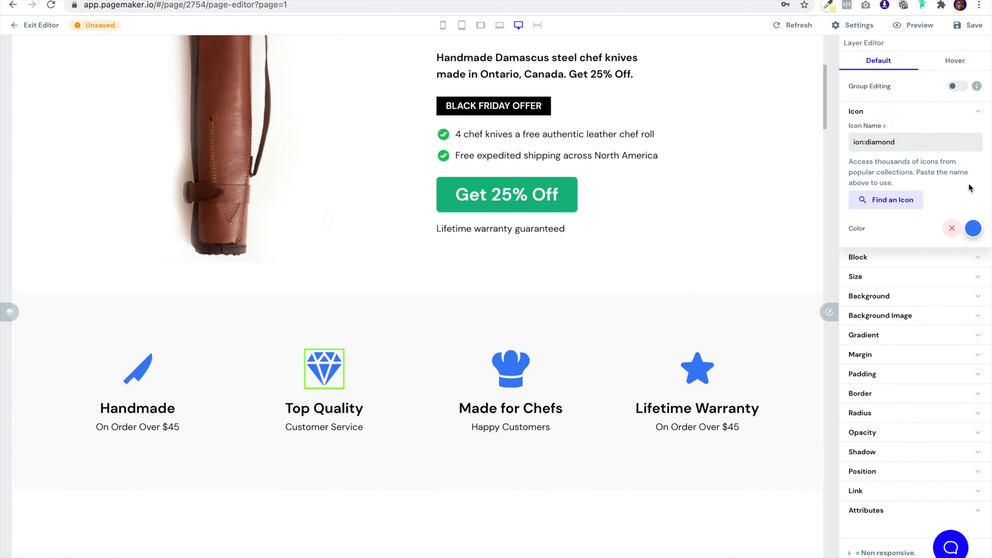
click(973, 228)
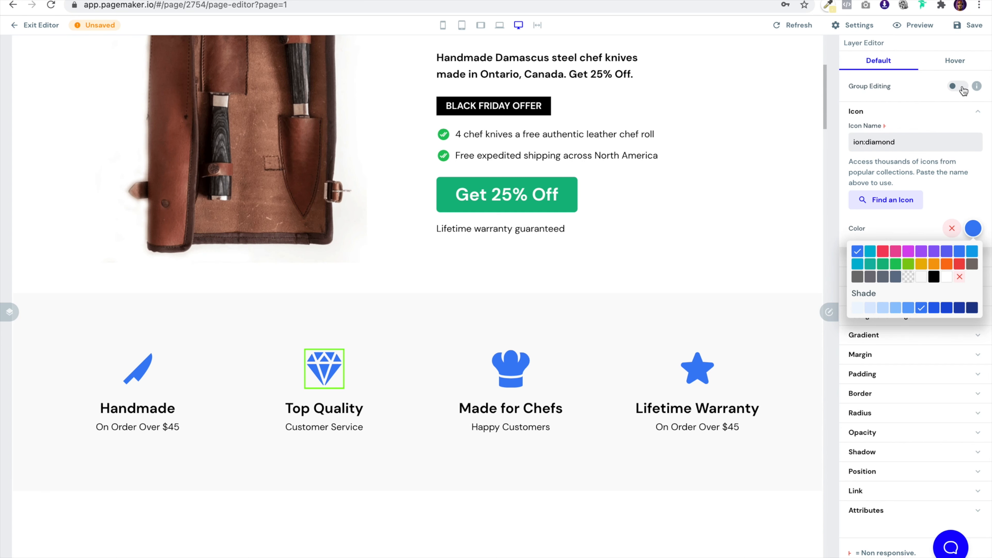
click(956, 87)
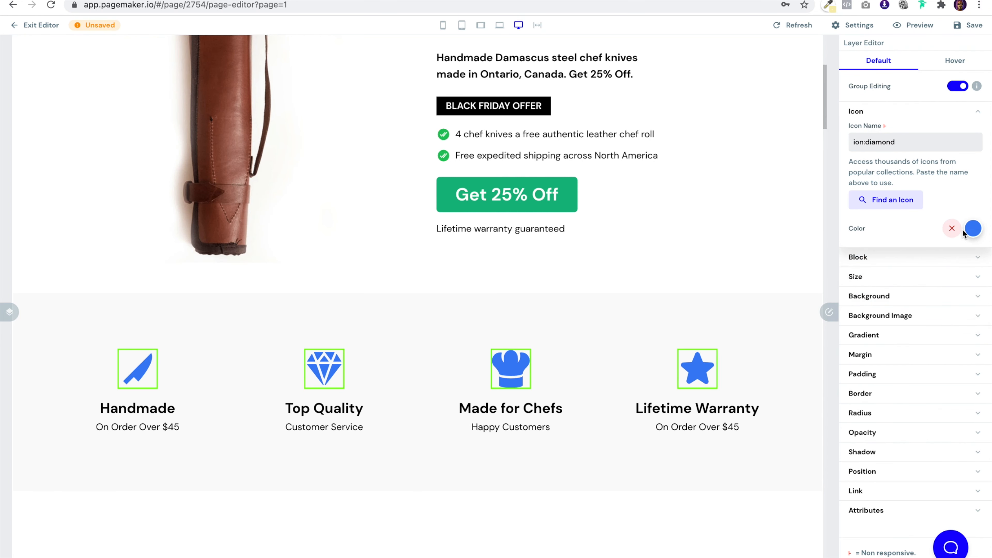
click(973, 228)
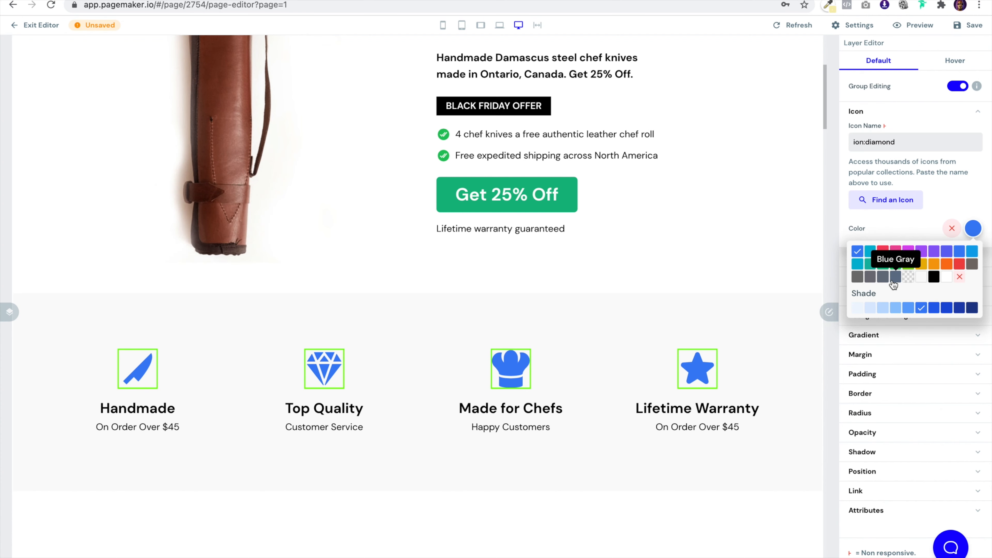
click(883, 278)
click(969, 308)
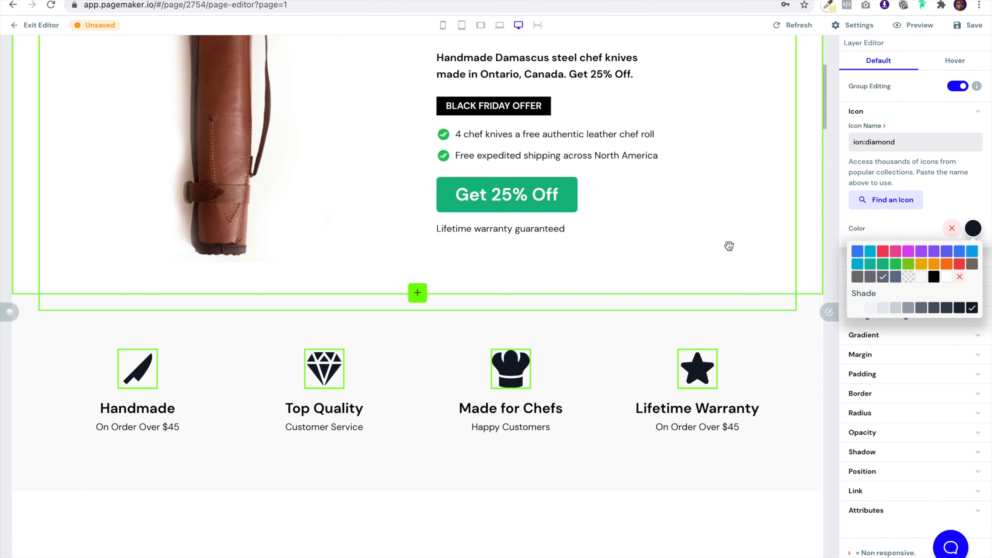
Set the Speakers module's padding to 16 above and 1.5 below
scroll(729, 246, down, 9)
click(729, 246)
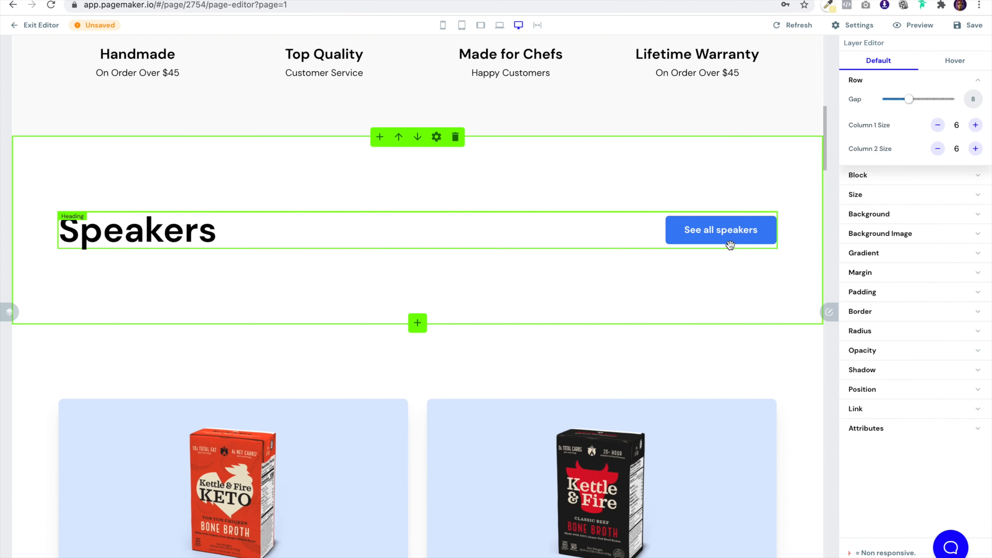
click(286, 170)
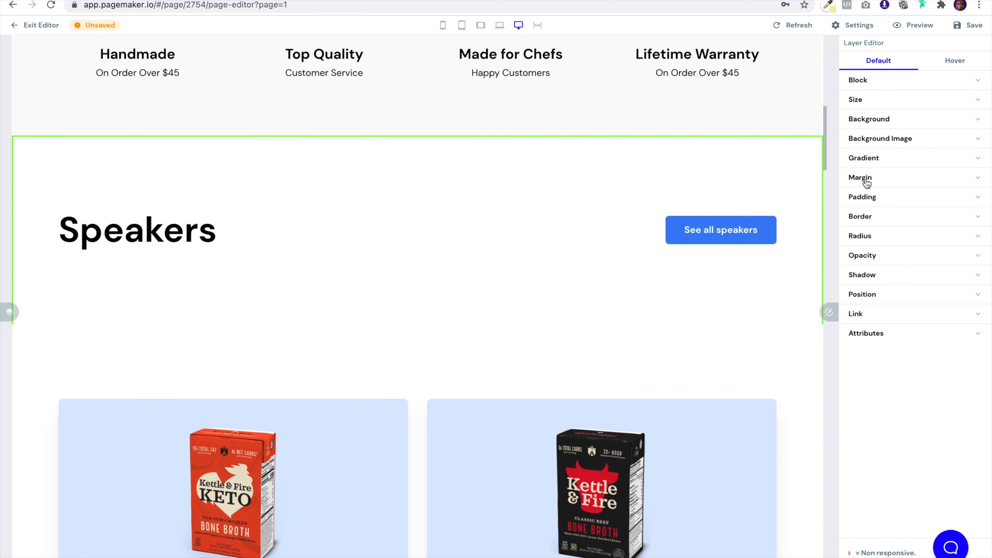
click(862, 200)
drag(932, 220, 925, 216)
click(865, 229)
click(892, 216)
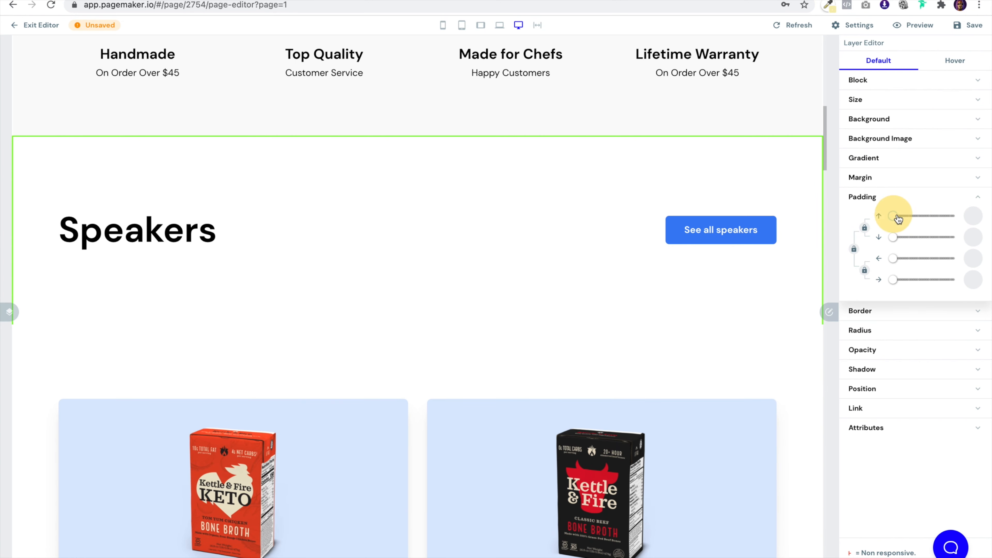
drag(892, 216, 900, 244)
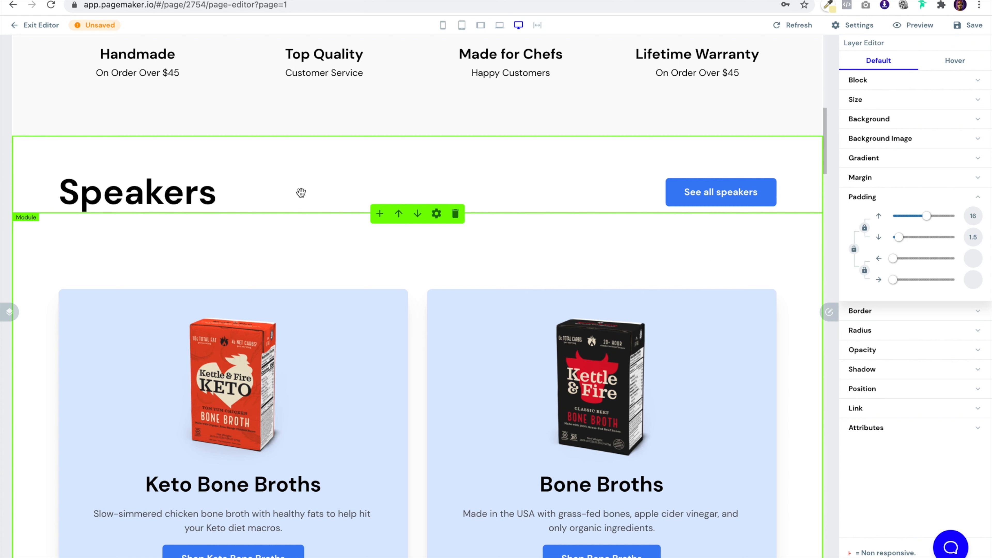
Set the Speakers title's text size to 5xl and replace its wording with "What's Included"
click(201, 191)
click(183, 191)
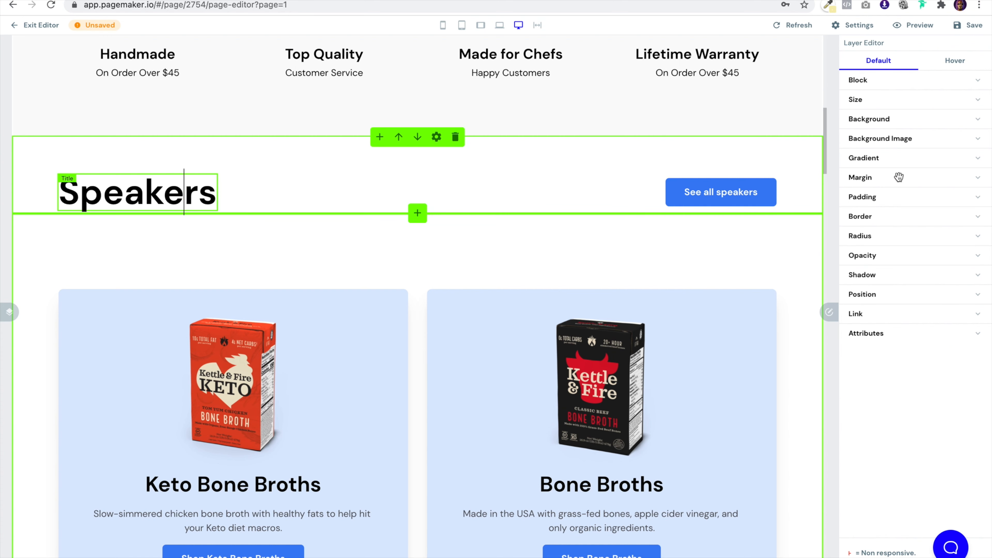
click(874, 299)
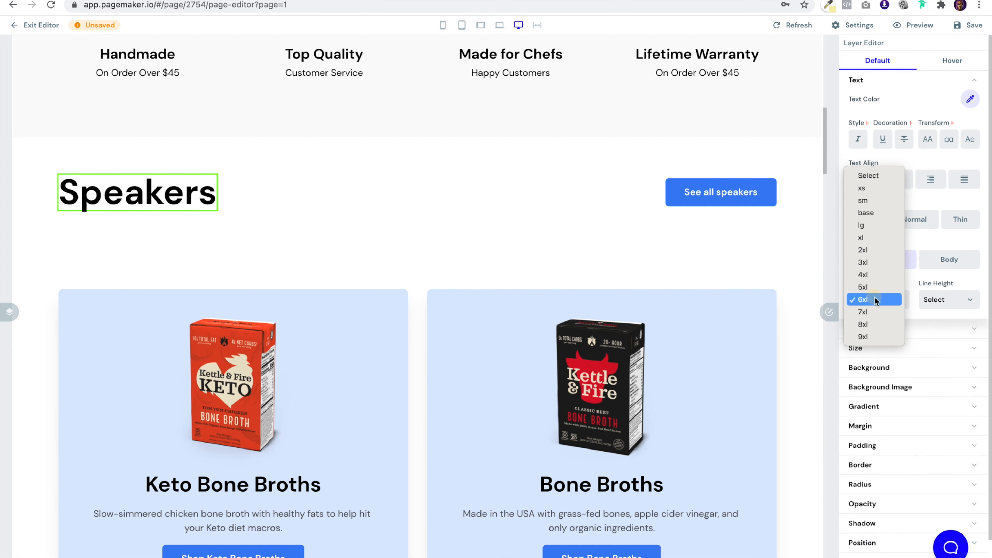
click(872, 289)
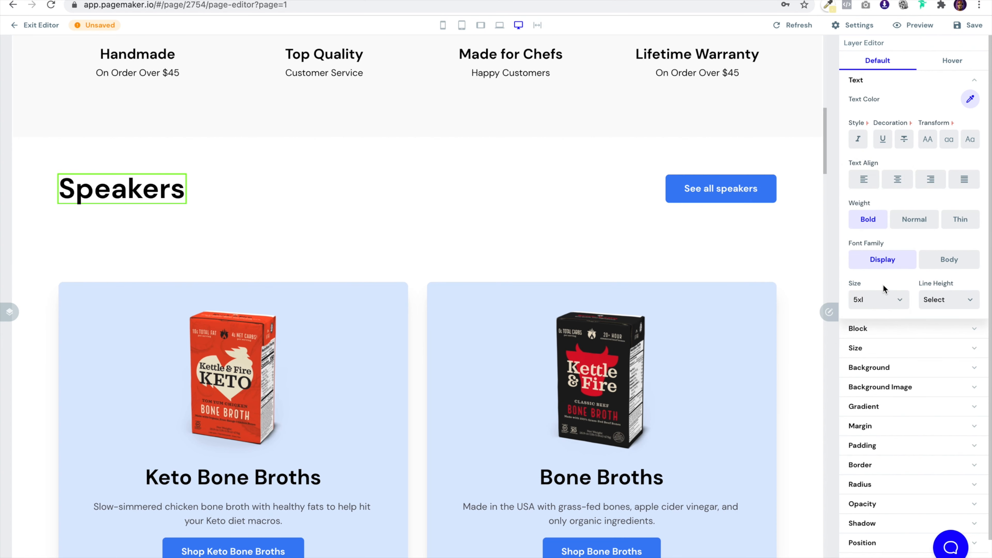
click(154, 198)
double_click(153, 199)
text(Wh)
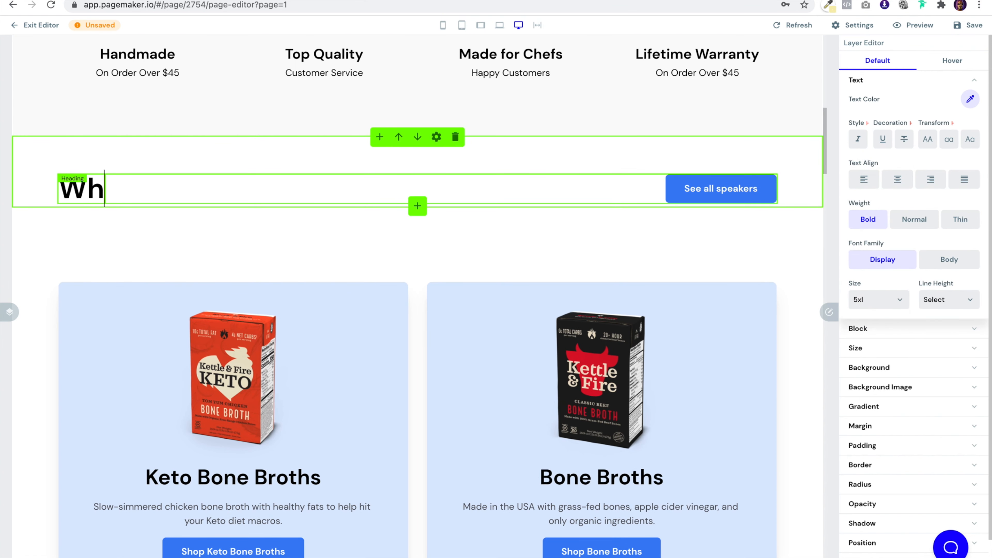
text(at's Included)
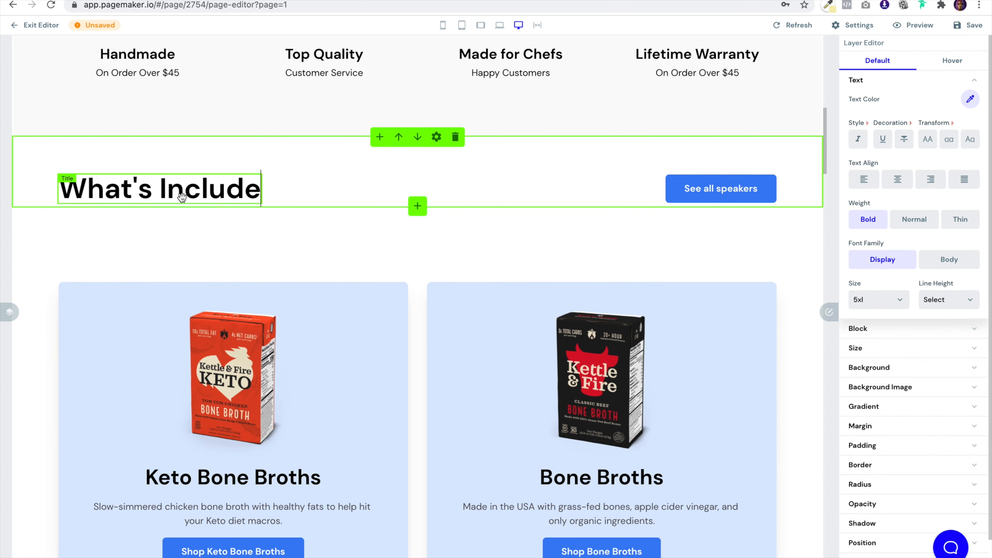
Change the label of the "See all speakers" button to "Purchase Knife Set"
click(733, 190)
double_click(733, 189)
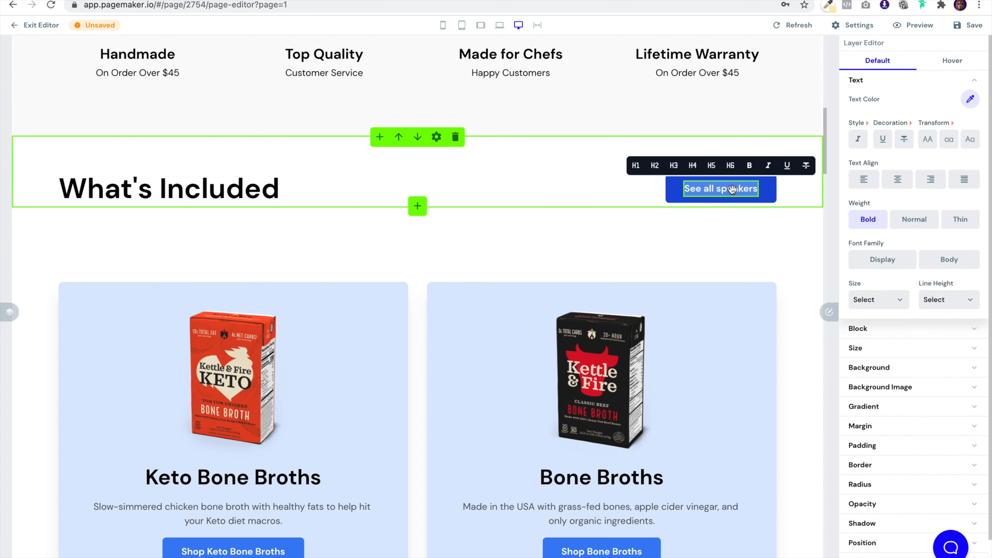
text(Pur)
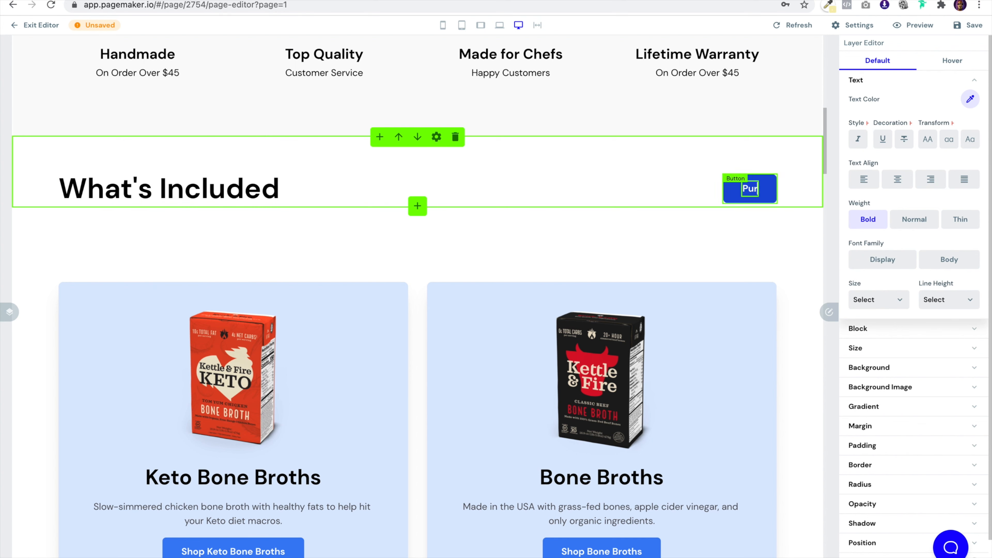
text(chase Knife Set)
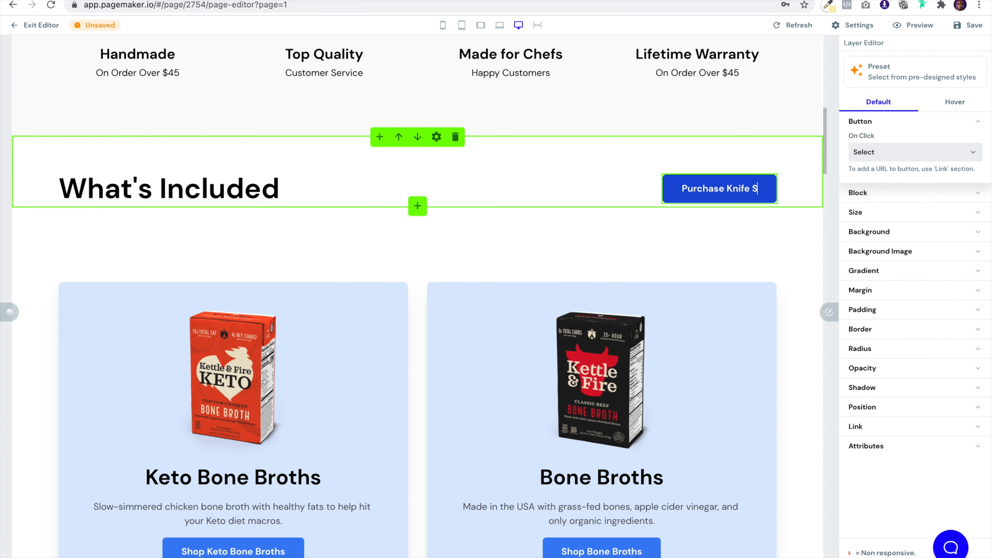
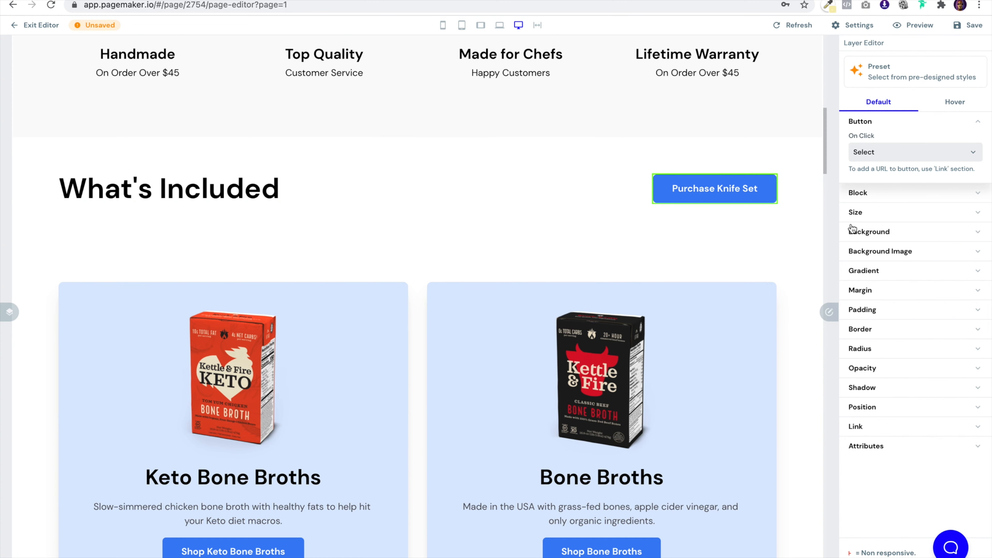
Set the Purchase Knife Set button's background color to Emerald, matching the hero's Get 25% Off button
scroll(693, 142, up, 4)
scroll(693, 141, down, 5)
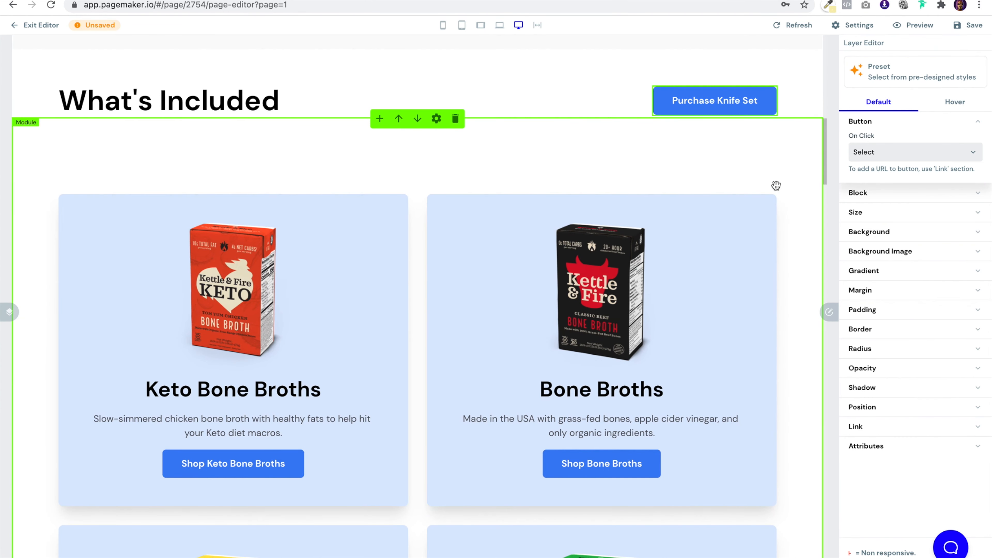
click(850, 231)
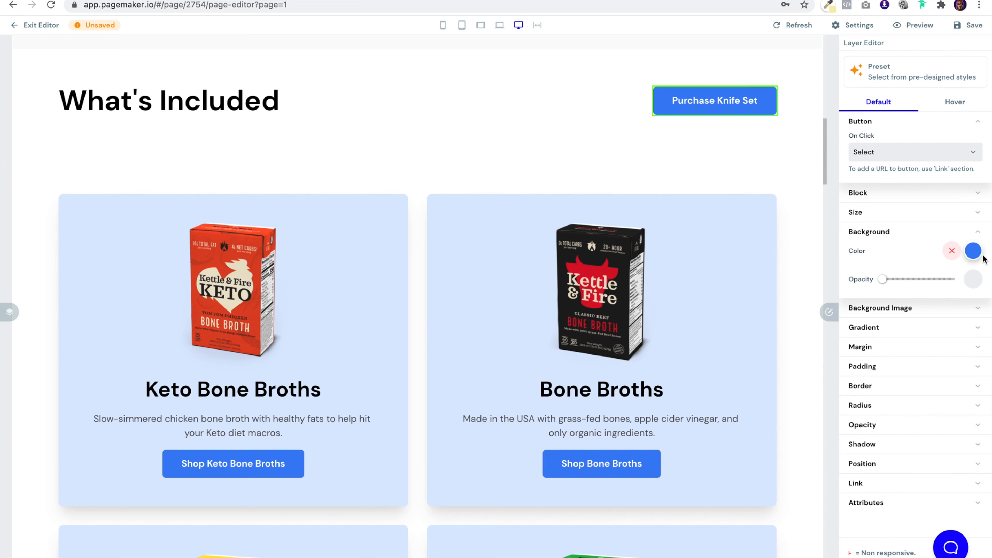
click(973, 251)
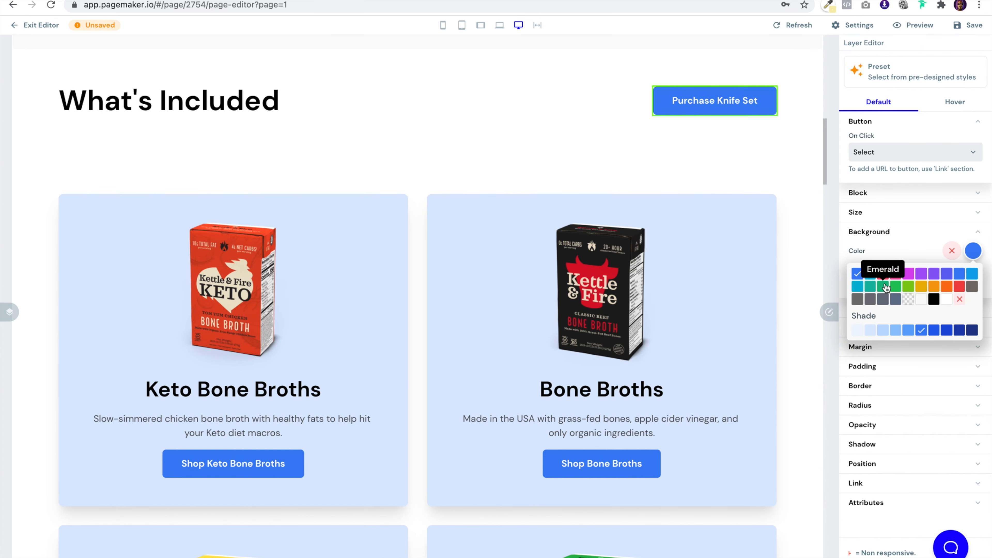
click(895, 286)
scroll(764, 136, up, 8)
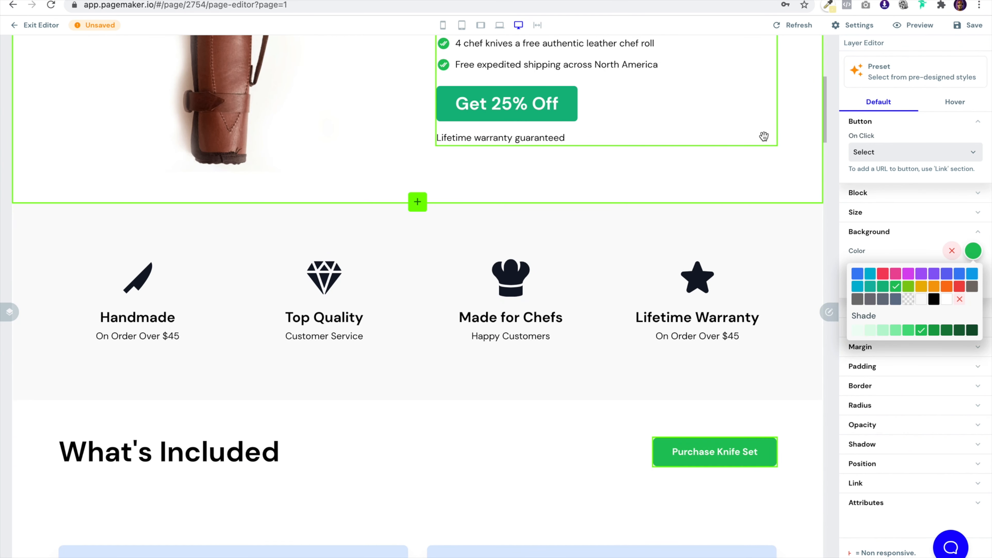
click(884, 288)
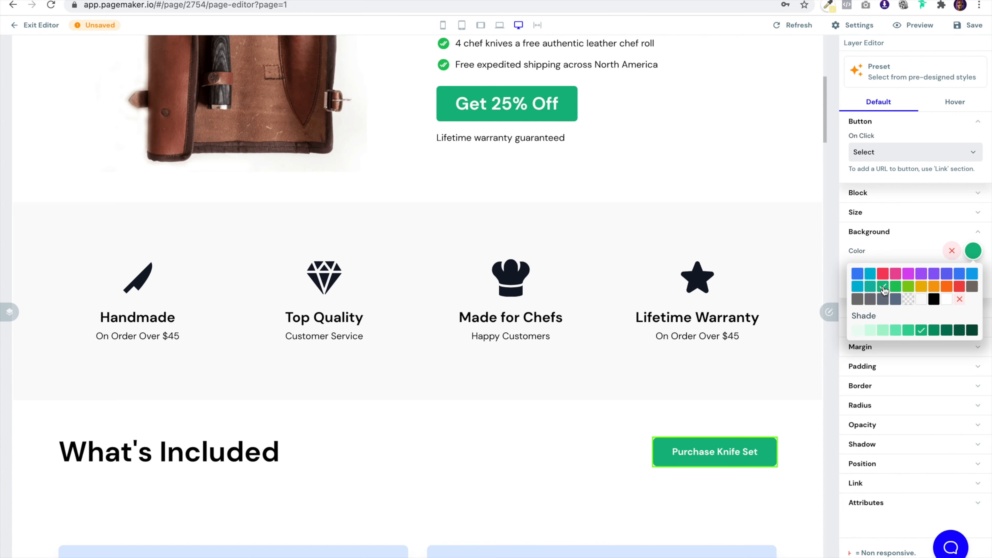
Select the image in the Keto Bone Broths card and switch its group editing off and back on
scroll(683, 328, down, 5)
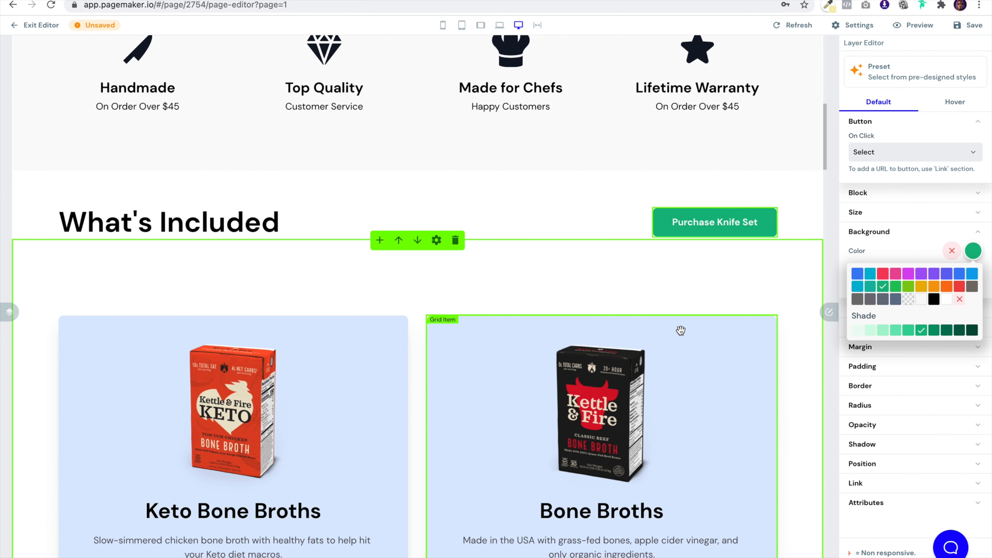
scroll(681, 330, down, 4)
click(681, 330)
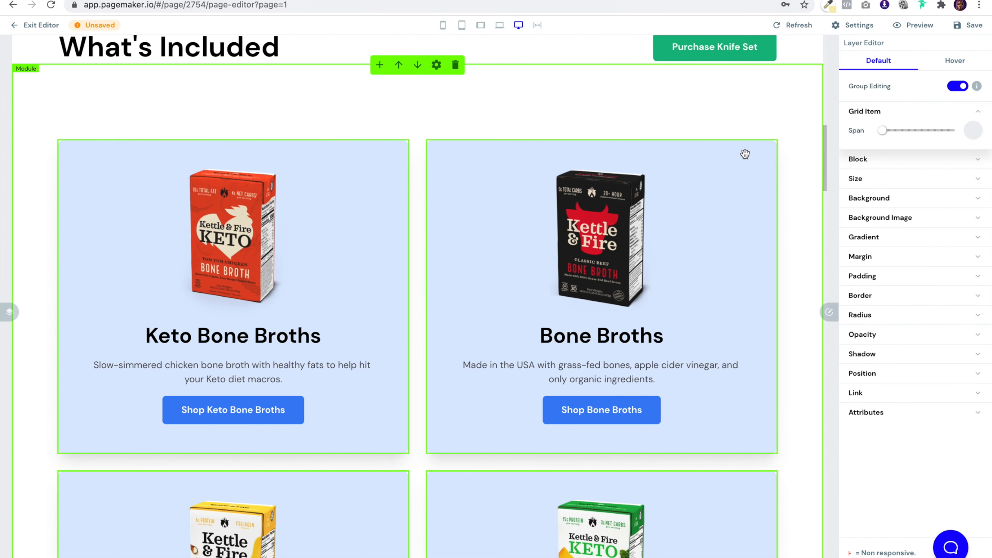
click(250, 244)
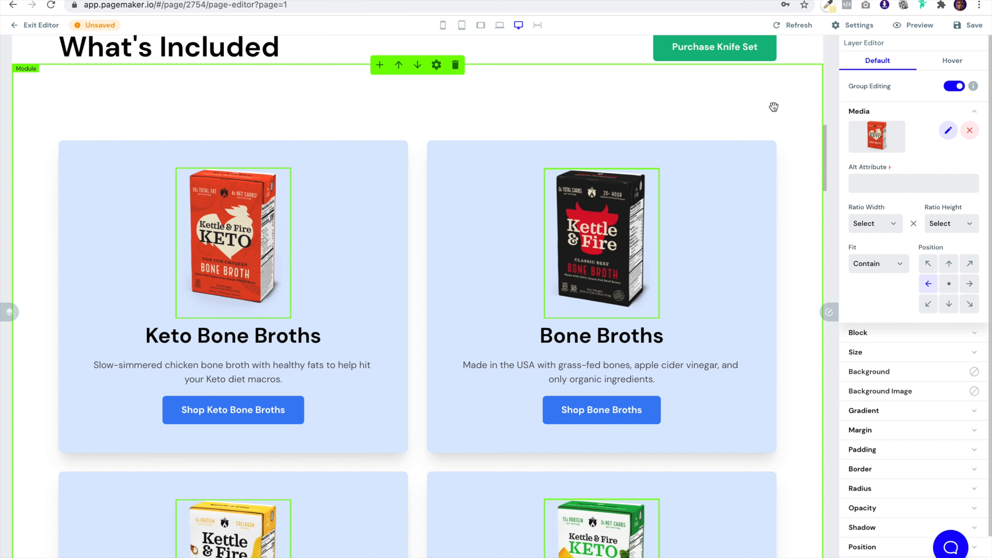
click(956, 88)
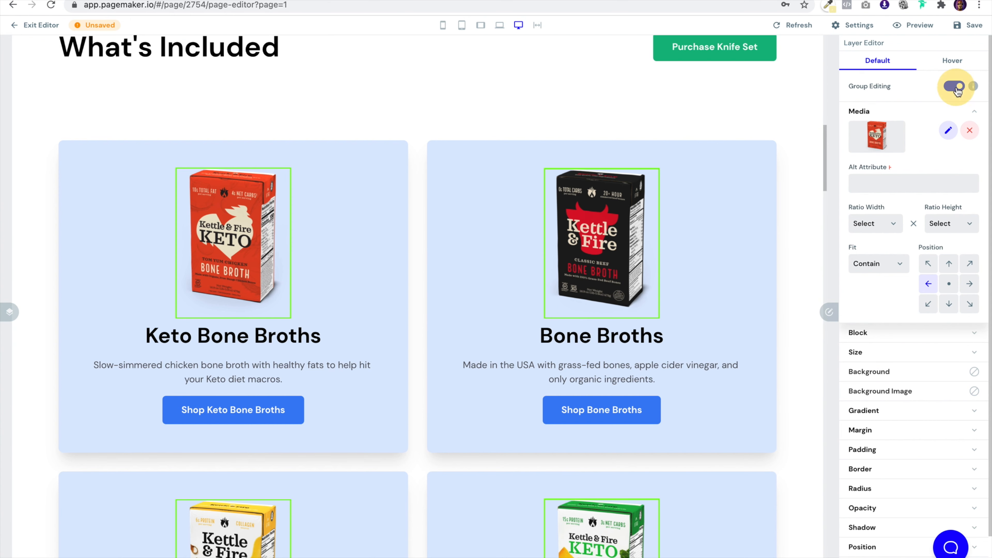
click(956, 87)
click(955, 88)
click(956, 88)
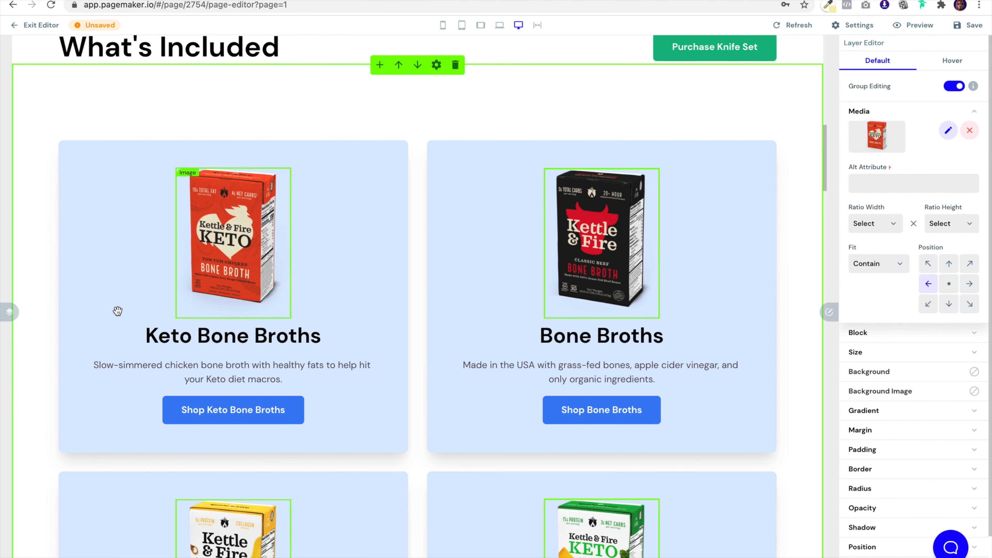
Select the button layer of the Kai products module and remove the shop buttons from all product cards
click(10, 311)
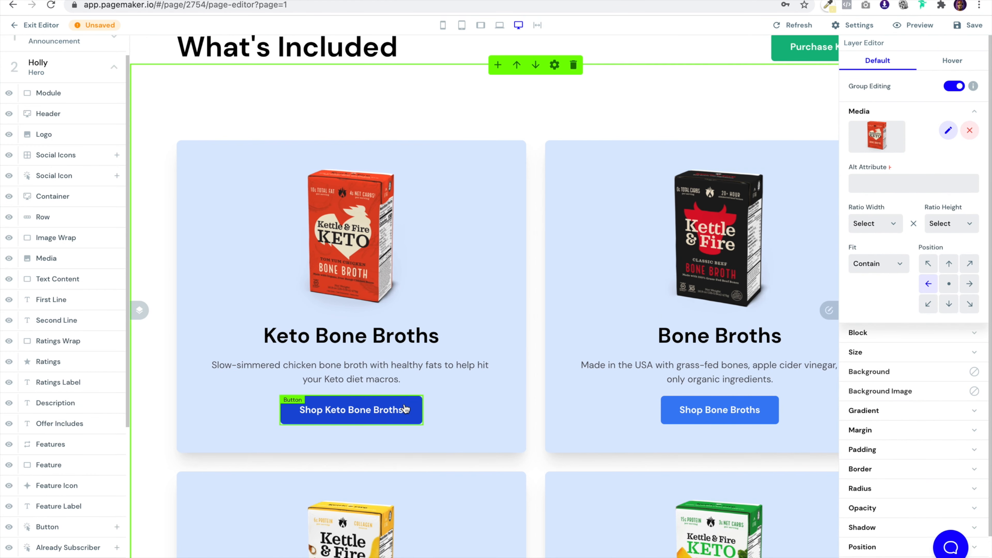
click(90, 81)
click(60, 196)
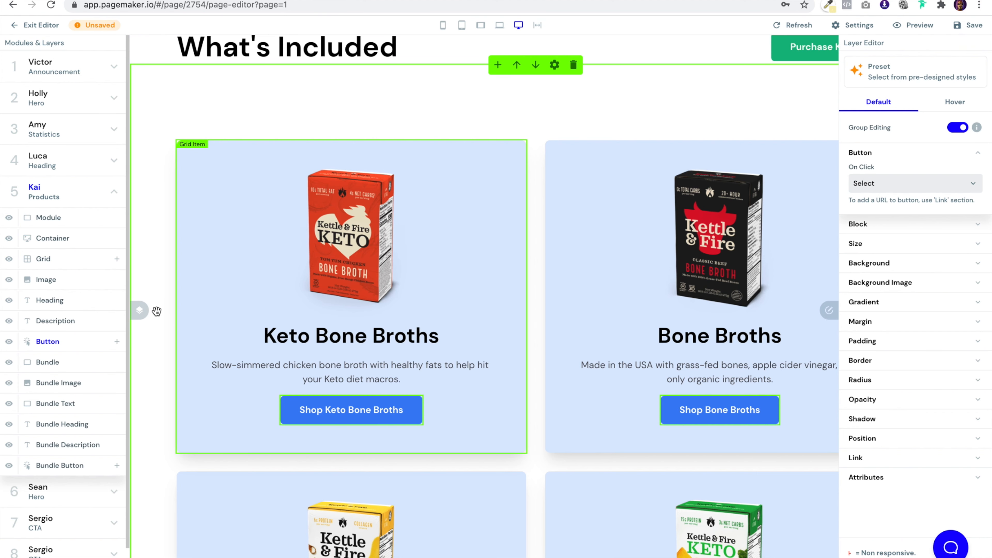
click(139, 311)
scroll(300, 235, up, 4)
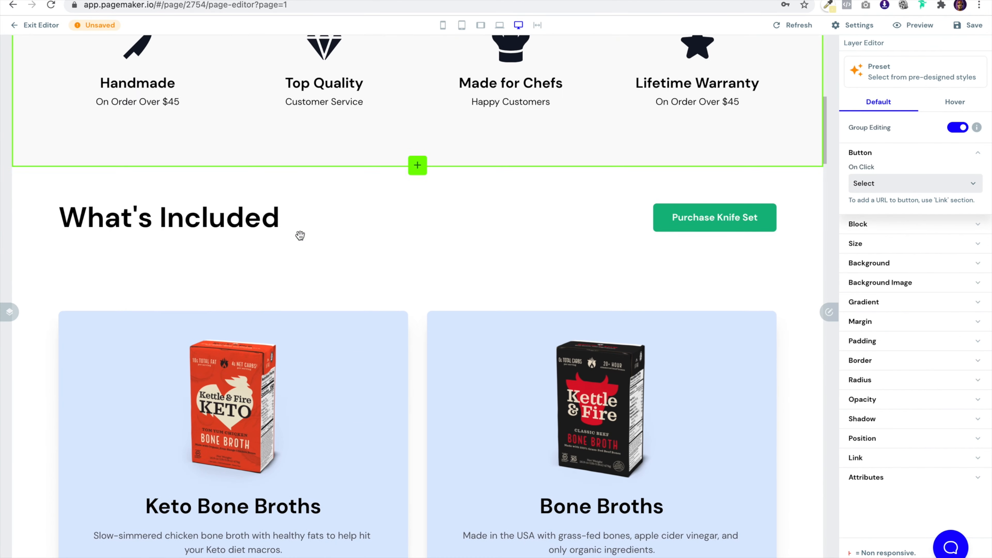
scroll(300, 235, down, 3)
Set the background color of all product cards to the lightest gray, shade 50, with group editing on
click(395, 212)
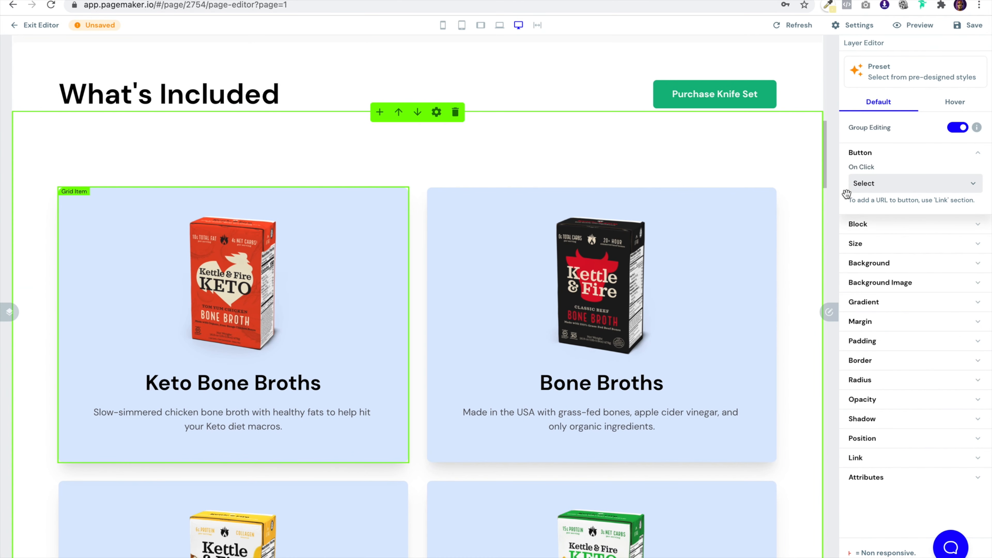
click(763, 202)
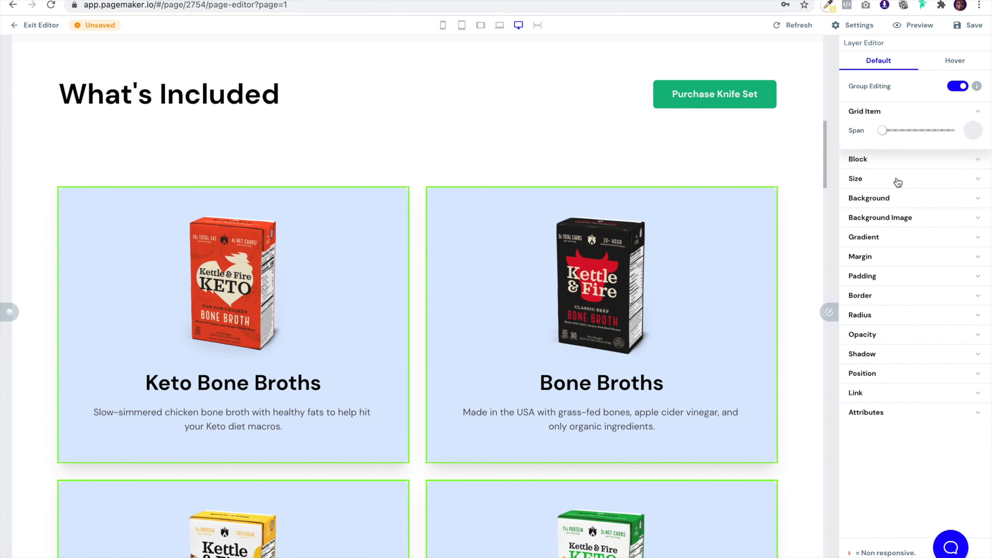
click(900, 203)
click(973, 218)
click(871, 266)
click(866, 298)
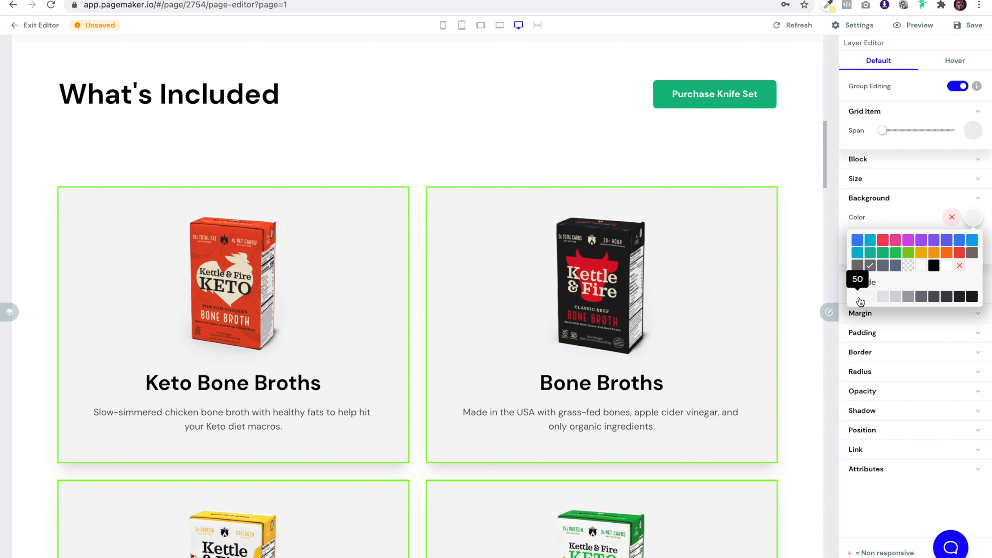
click(335, 260)
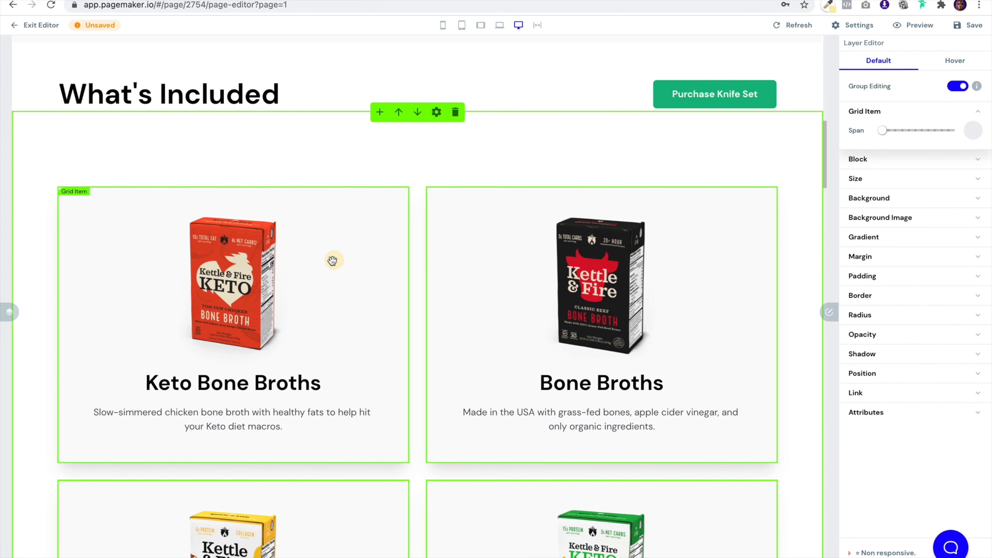
With group editing off, start replacing the Keto Bone Broths card's image and browse the Damascus Knife Set store page's images for a replacement
click(959, 87)
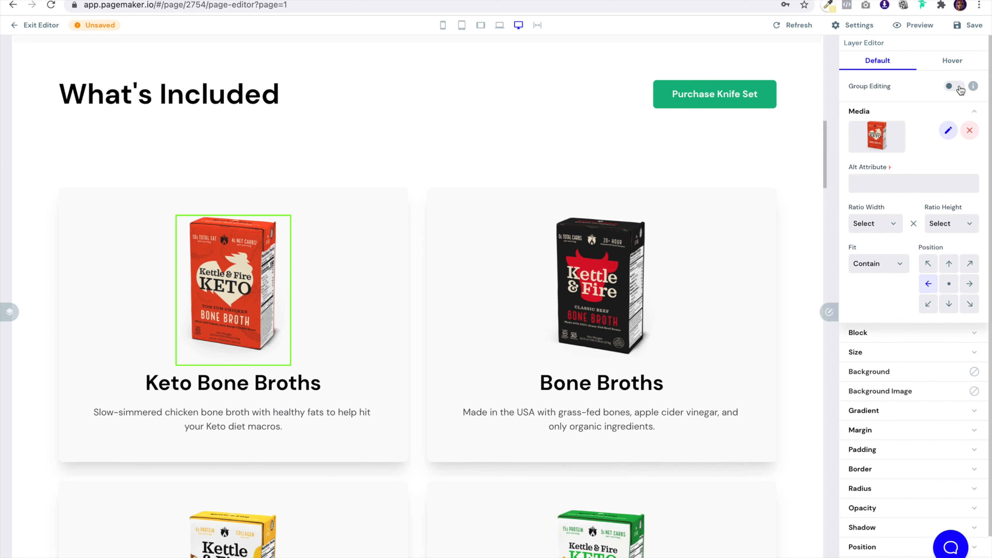
click(948, 132)
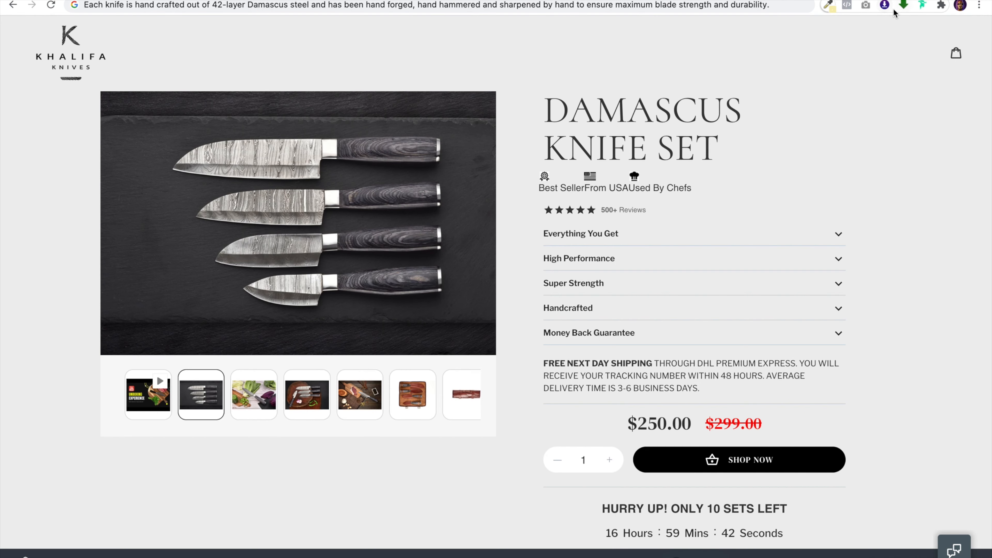
click(885, 5)
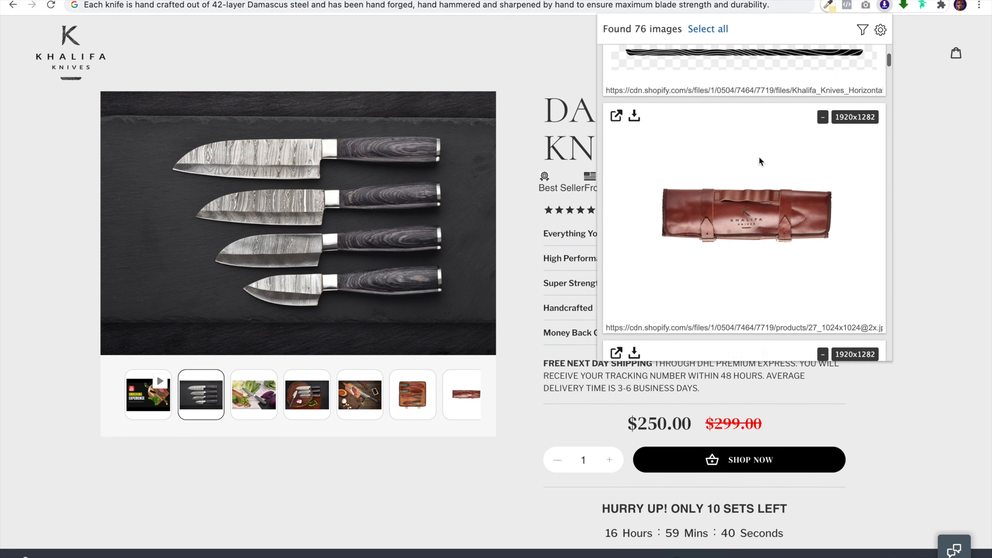
scroll(759, 157, down, 10)
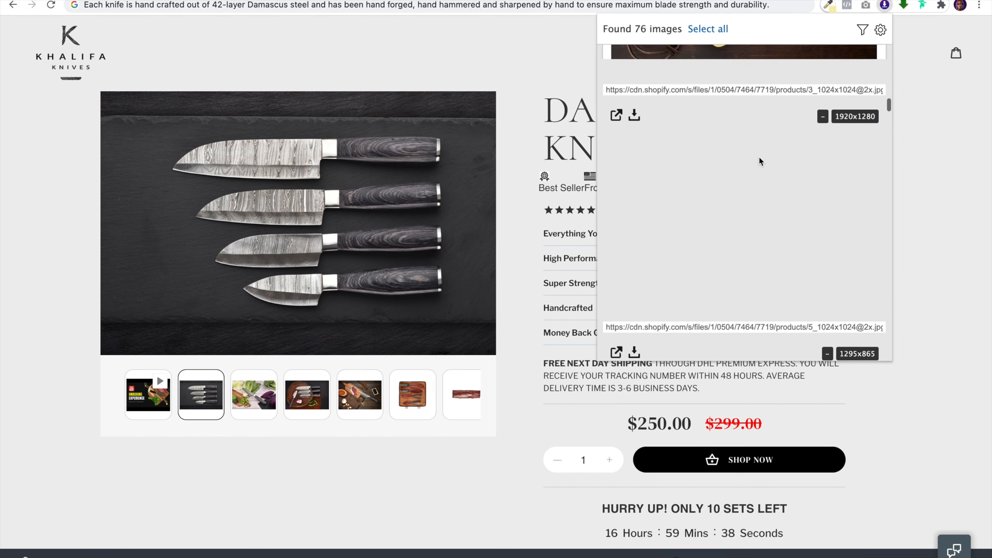
Look through the images found on the Khalifa Knives product page for usable knife pictures
scroll(759, 156, down, 10)
scroll(759, 157, down, 10)
scroll(759, 157, down, 10)
scroll(759, 157, down, 10)
scroll(759, 156, up, 3)
scroll(759, 157, down, 1)
click(741, 253)
scroll(741, 253, down, 3)
click(741, 253)
scroll(748, 234, down, 2)
click(747, 249)
scroll(747, 249, down, 7)
scroll(748, 249, down, 8)
click(747, 249)
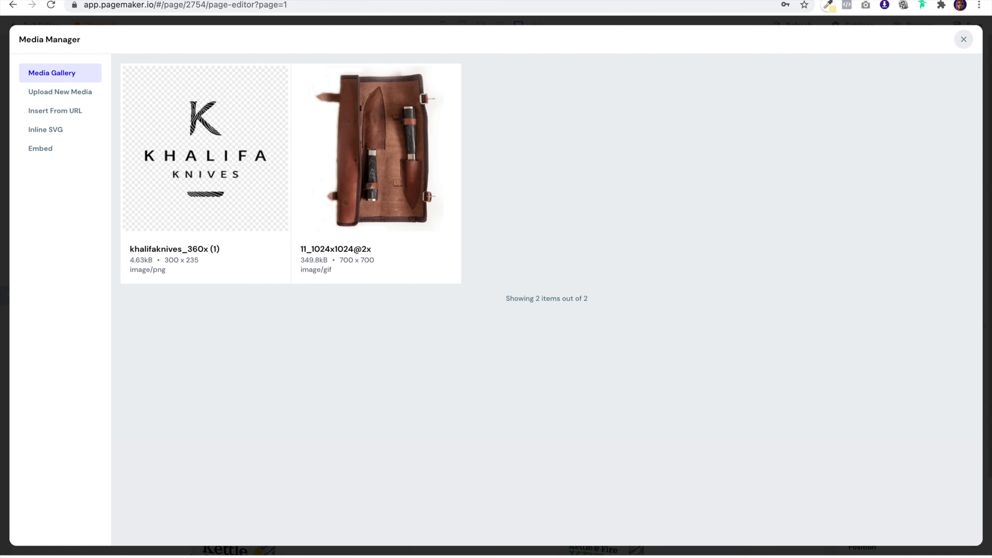
Upload two cut-out knife images as new media, applying white_2-removebg-preview (2) to all four grouped product cards
click(76, 94)
drag(232, 317, 284, 257)
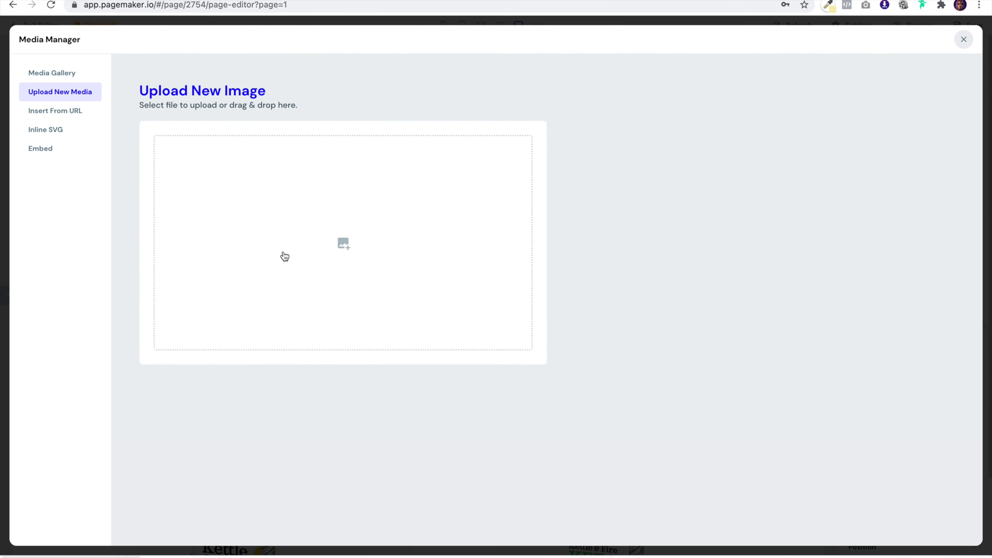
click(226, 368)
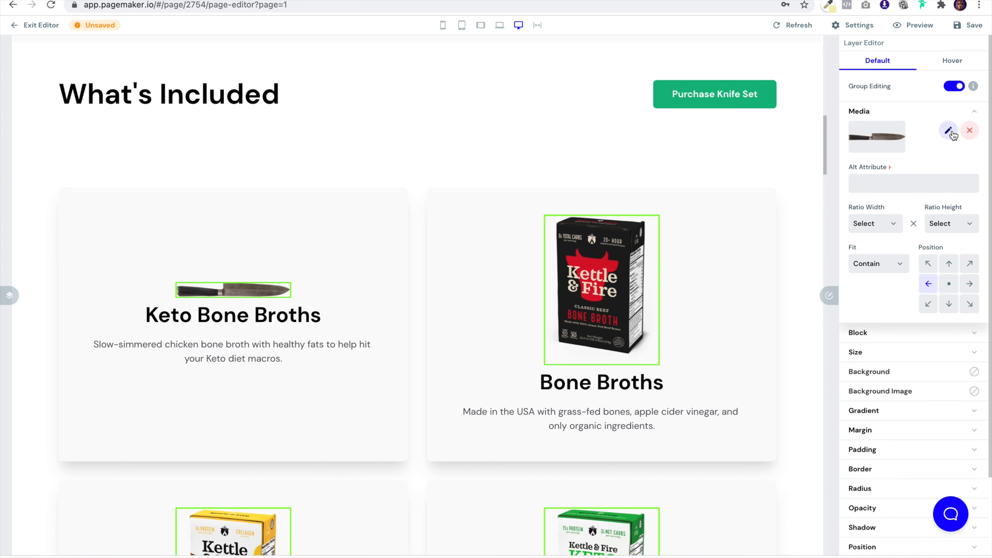
click(948, 131)
drag(282, 343, 350, 264)
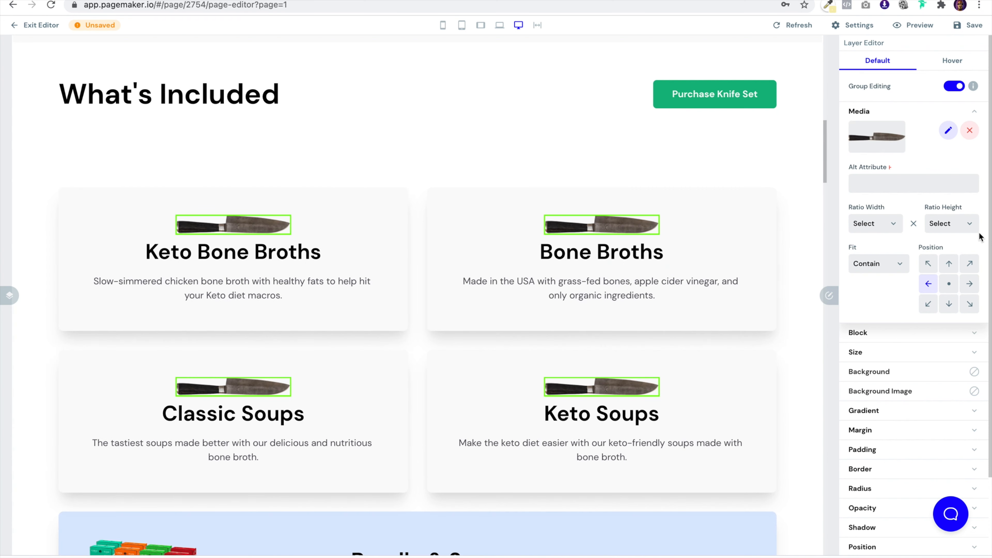
Set the width of the four grouped product card images to 96
click(921, 352)
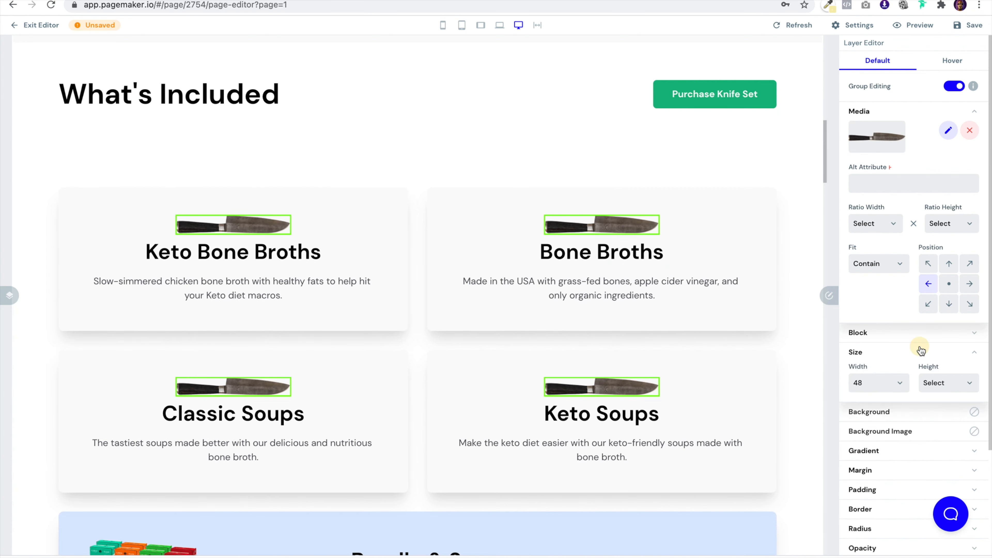
click(898, 383)
click(873, 456)
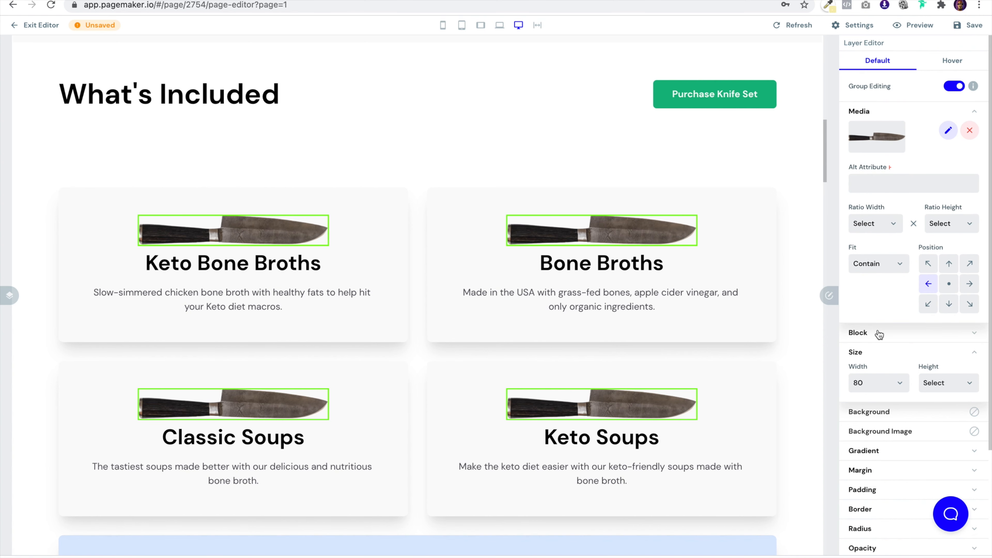
click(875, 382)
click(870, 395)
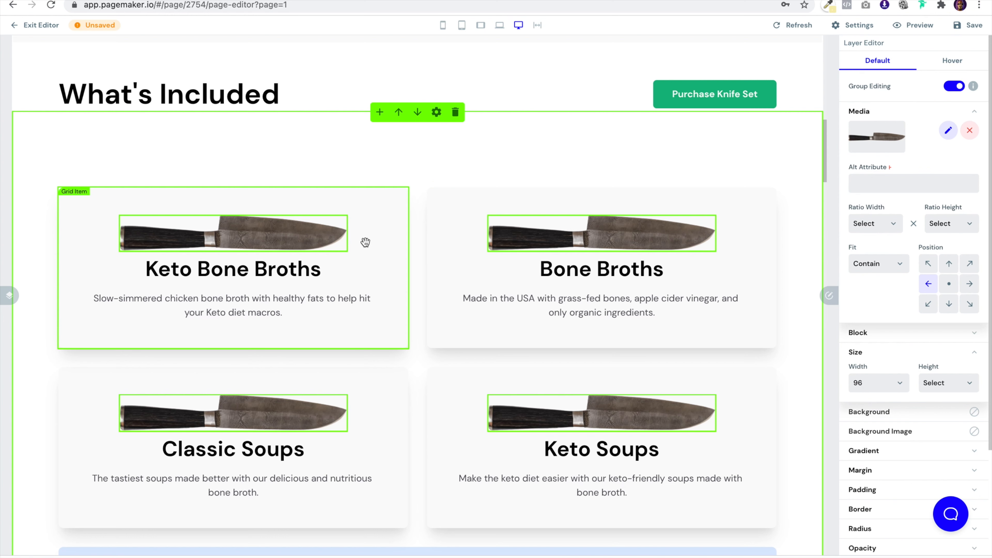
Turn off group editing and replace the Bone Broths card's image with Untitled-1-removebg-preview_1 (2) from the media gallery
click(957, 93)
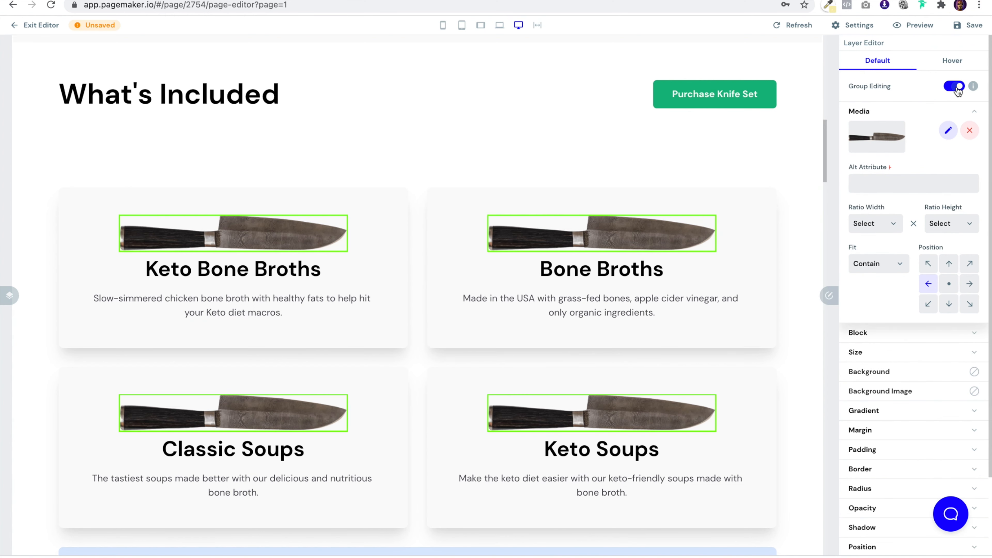
click(950, 132)
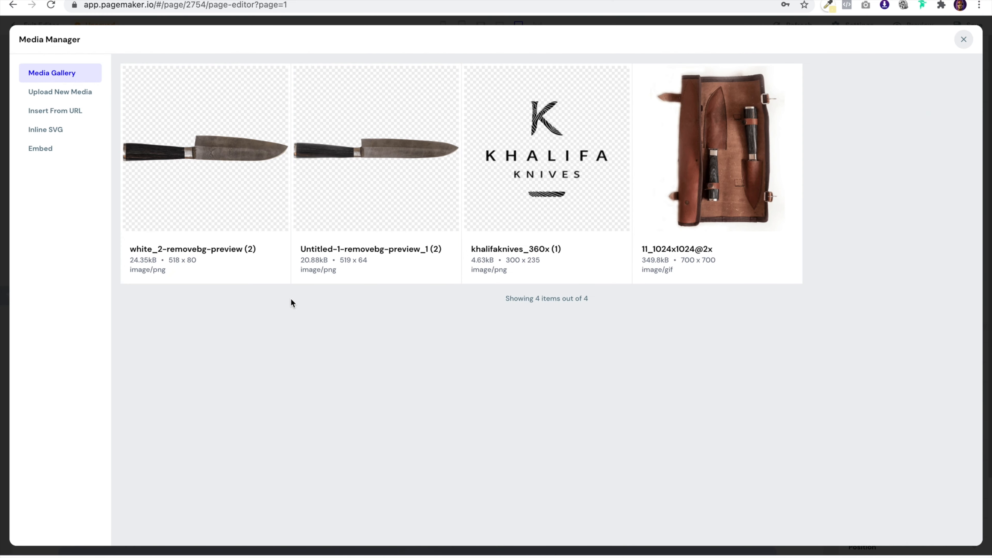
click(315, 279)
Replace the Classic Soups card's image with a newly uploaded cut-out of the broad-bladed boning knife
scroll(332, 348, down, 2)
click(294, 367)
click(947, 133)
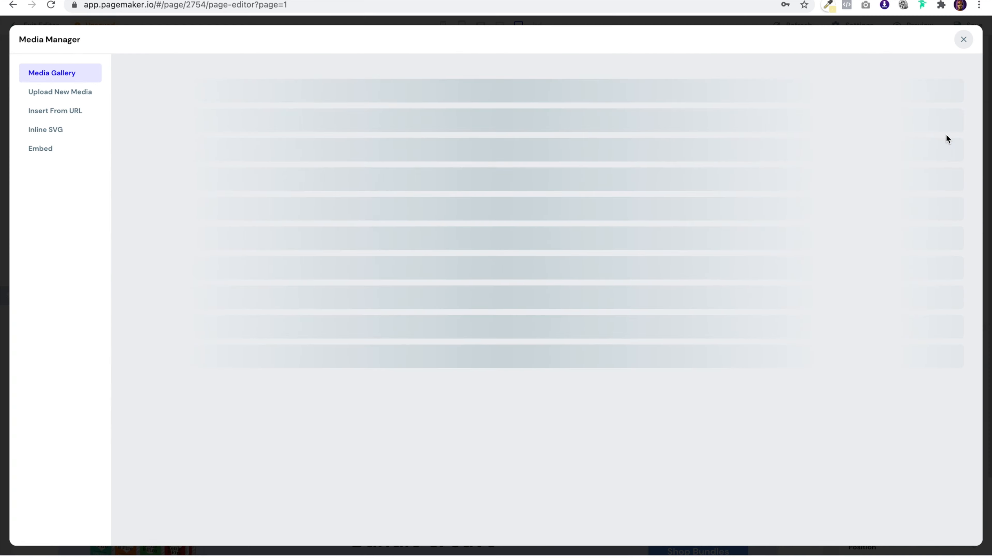
click(61, 94)
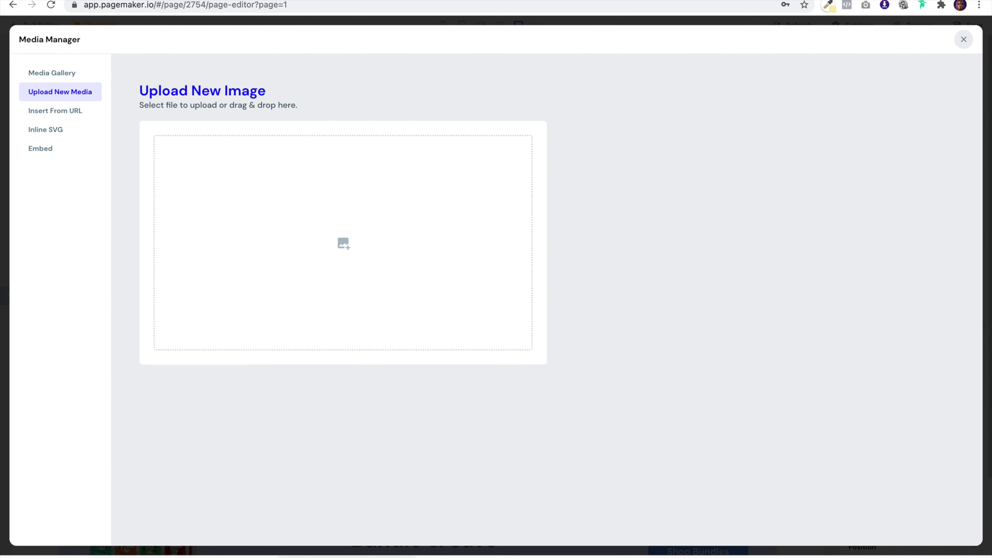
drag(332, 460, 325, 215)
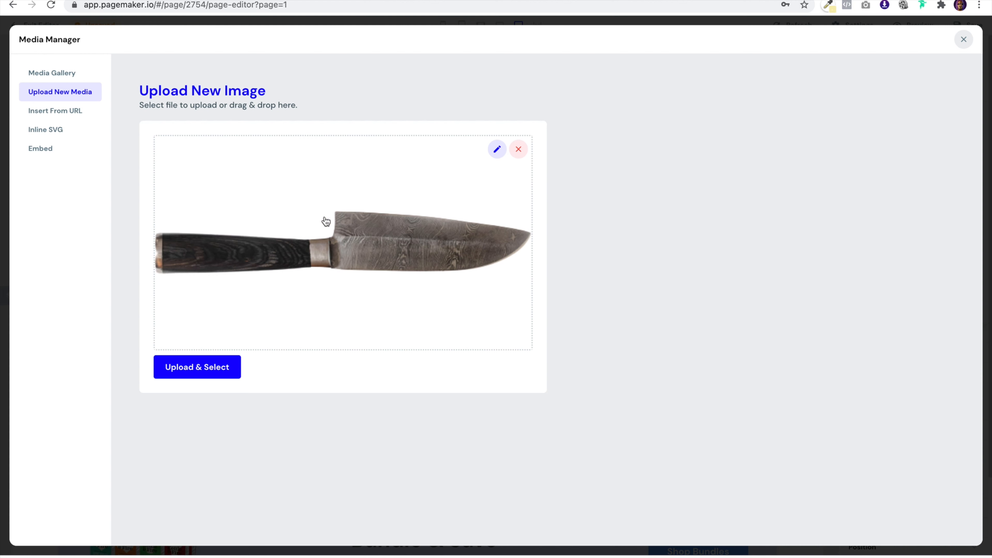
click(194, 367)
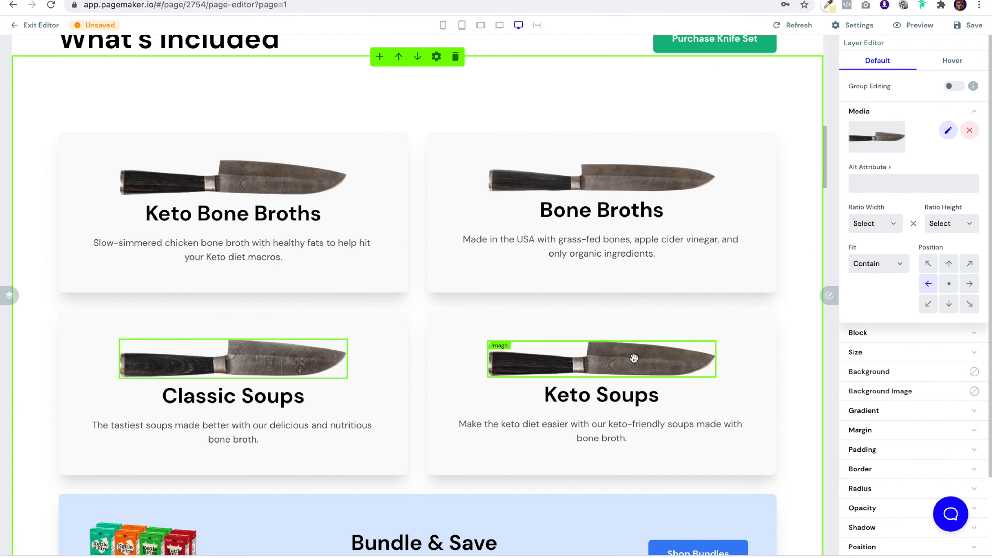
Replace the Keto Soups card's image with a newly uploaded cut-out of the short pointed paring knife
click(952, 130)
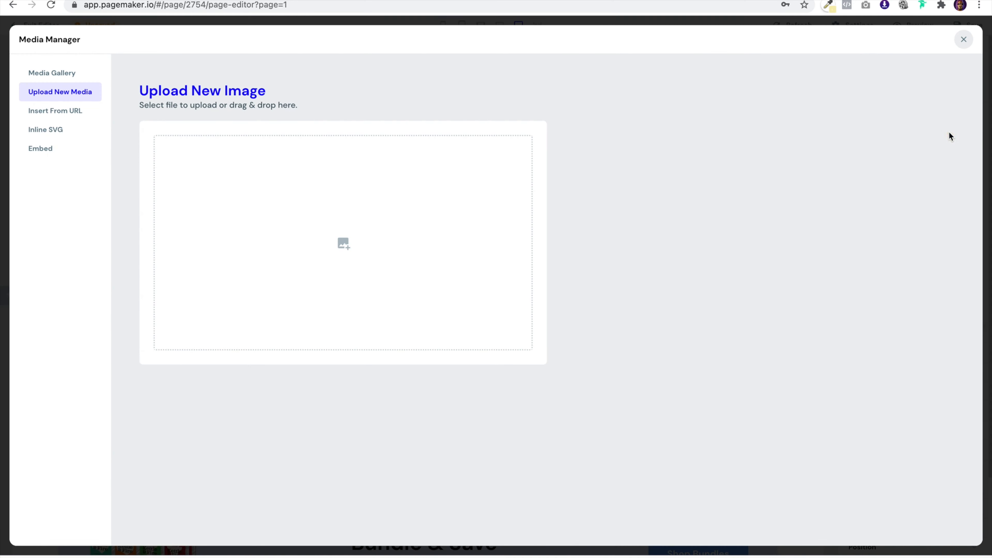
drag(410, 261, 407, 235)
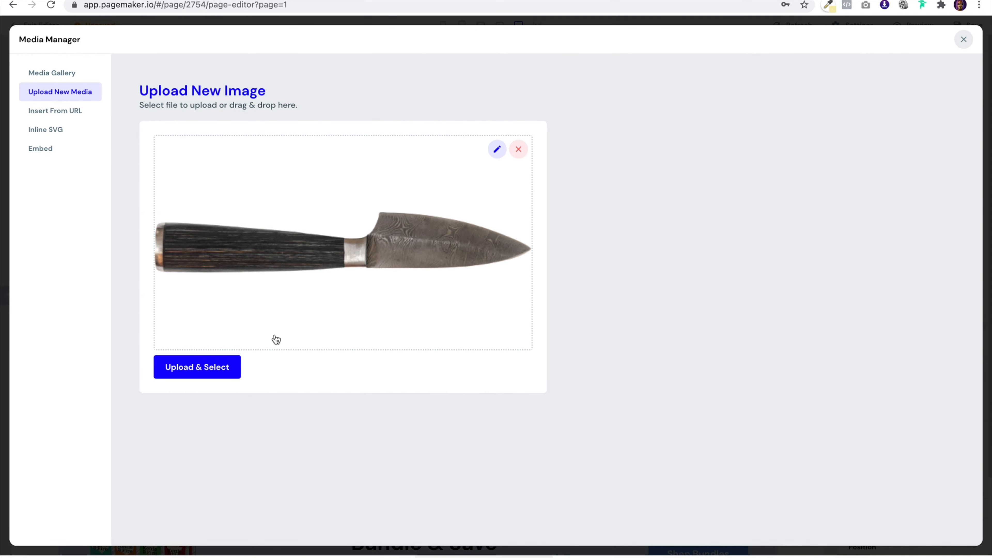
click(197, 366)
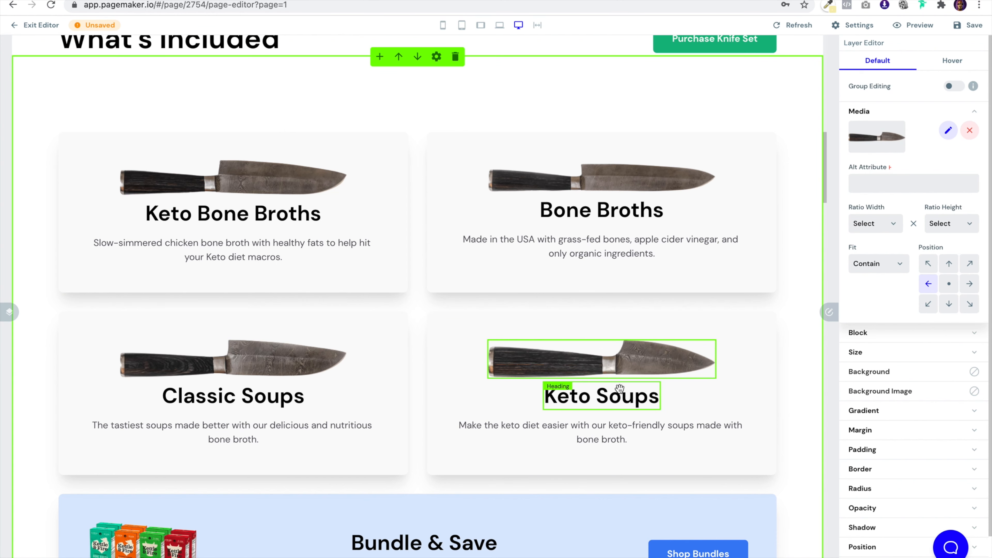
Change the Keto Soups heading to "Paring Knife" and the Keto Bone Broths heading to "Chef Knife"
click(613, 398)
key(super+a)
text(Paring Knife)
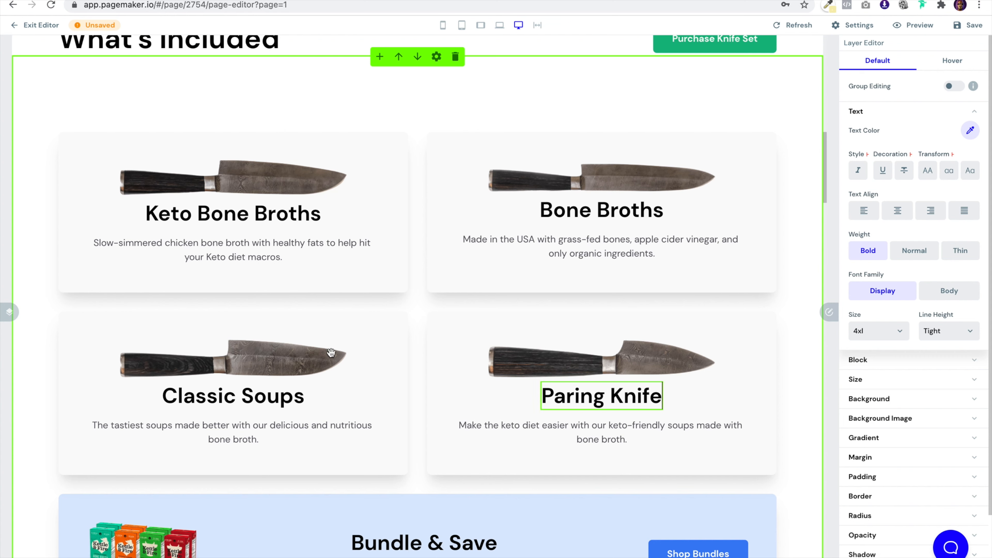
click(270, 217)
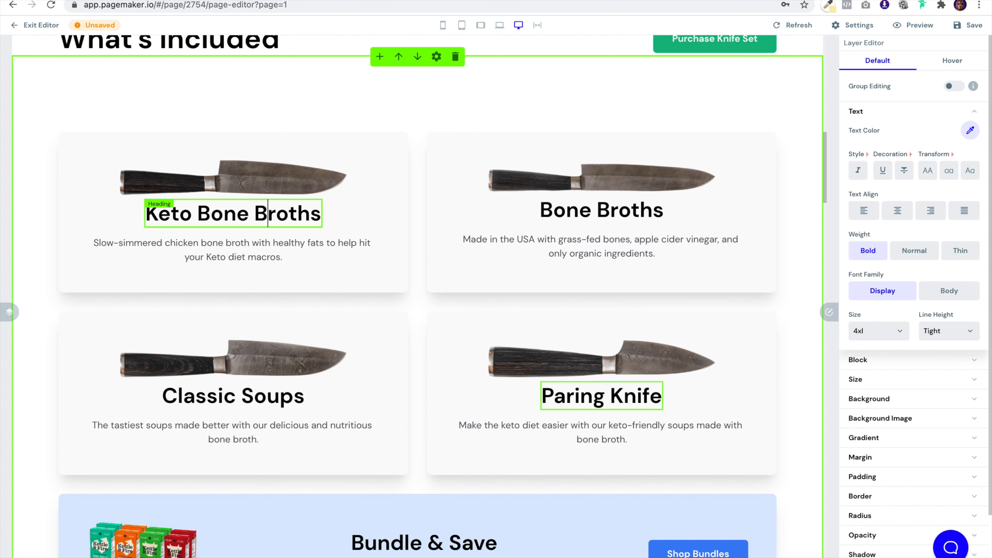
key(super+a)
text(Chef Knife)
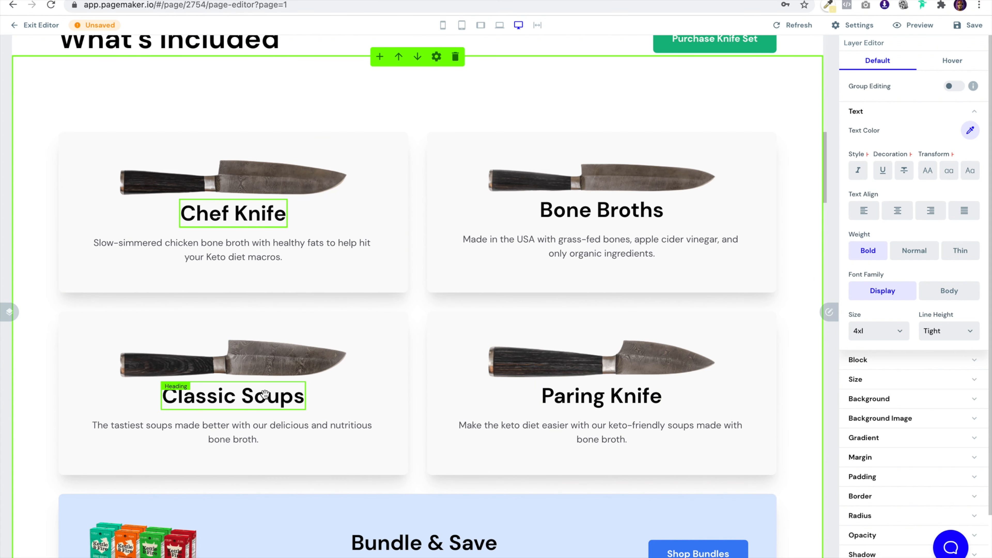
Change the Classic Soups heading to "Boning Knife" and the Bone Broths heading to "Slicing Knife"
key(super+a)
text(Boning Knife)
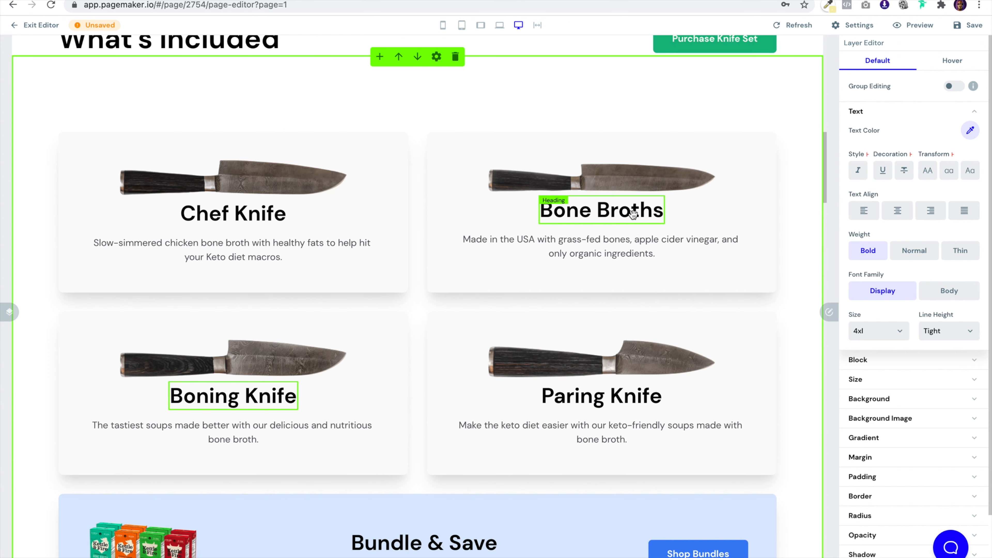
click(633, 213)
key(super+a)
text(Slicing Knife)
Delete the Bundle layer with the blue "Bundle & Save" banner from the Kai products module
scroll(622, 358, down, 7)
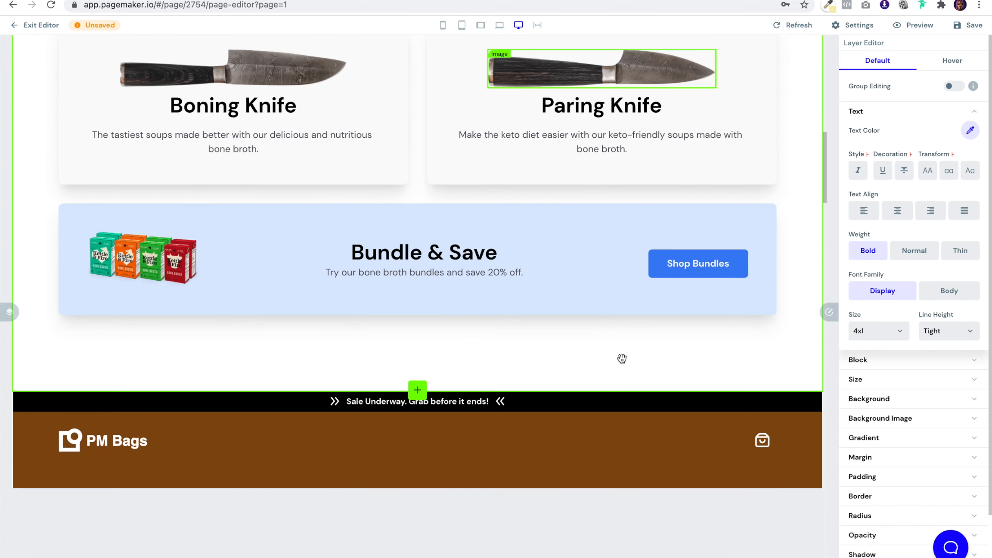
click(9, 312)
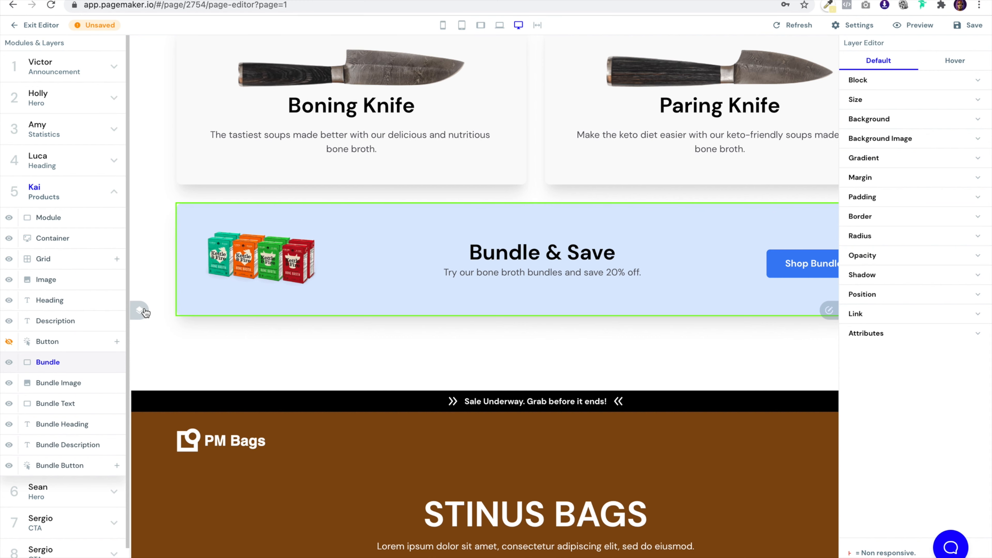
key(Delete)
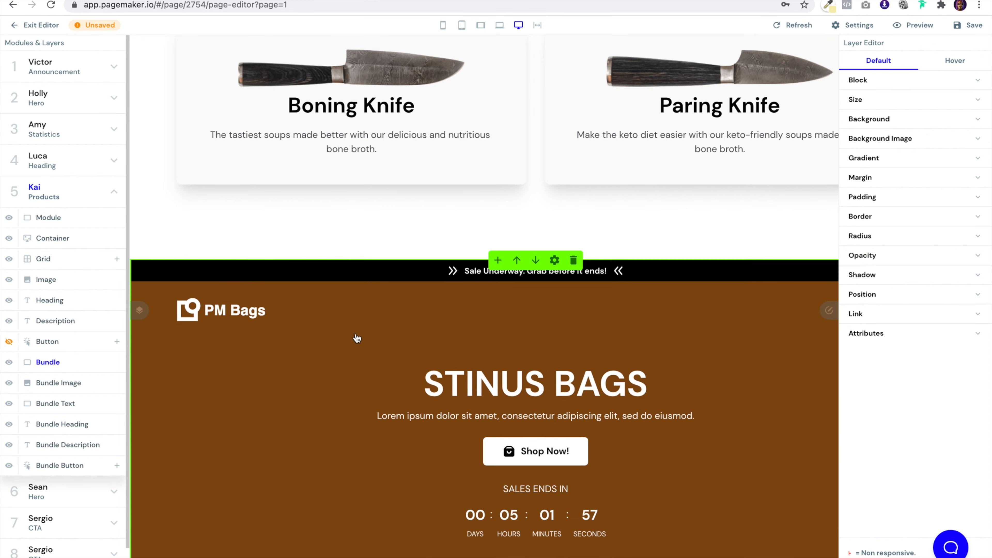
click(140, 310)
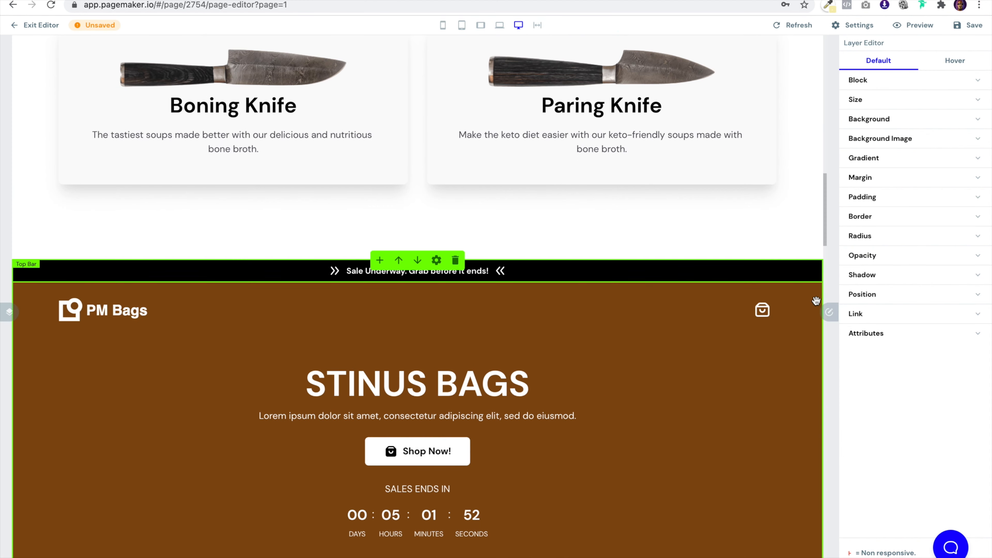
Review the page from the hero to the knife cards and inspect the "Get 25% Off" button label's text settings
click(828, 313)
scroll(727, 234, up, 10)
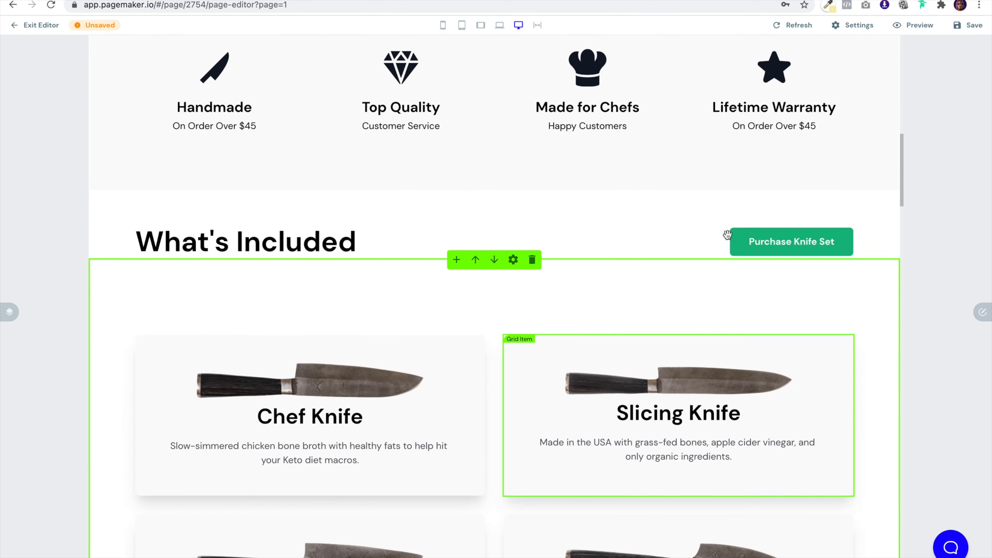
scroll(728, 234, up, 5)
scroll(727, 234, down, 6)
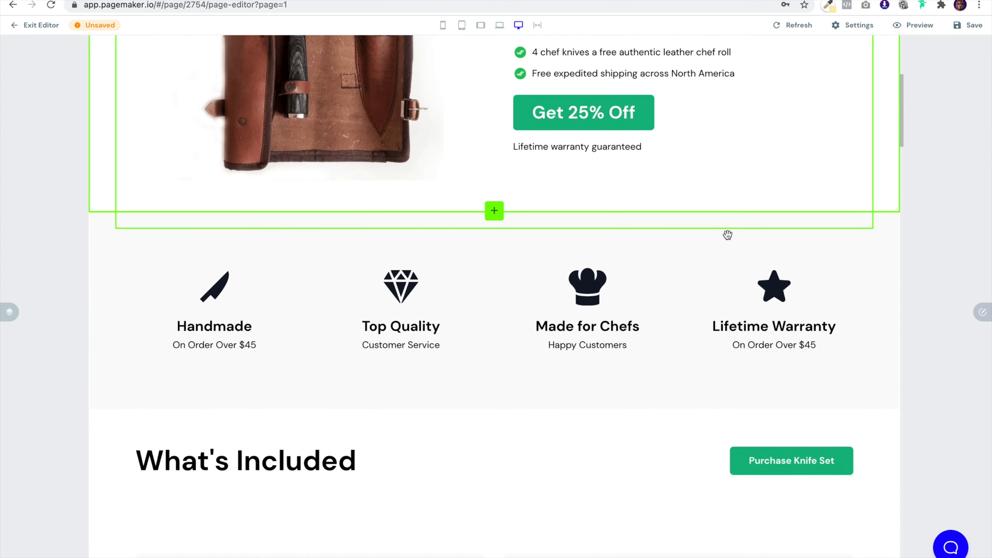
scroll(728, 234, down, 5)
scroll(728, 234, up, 12)
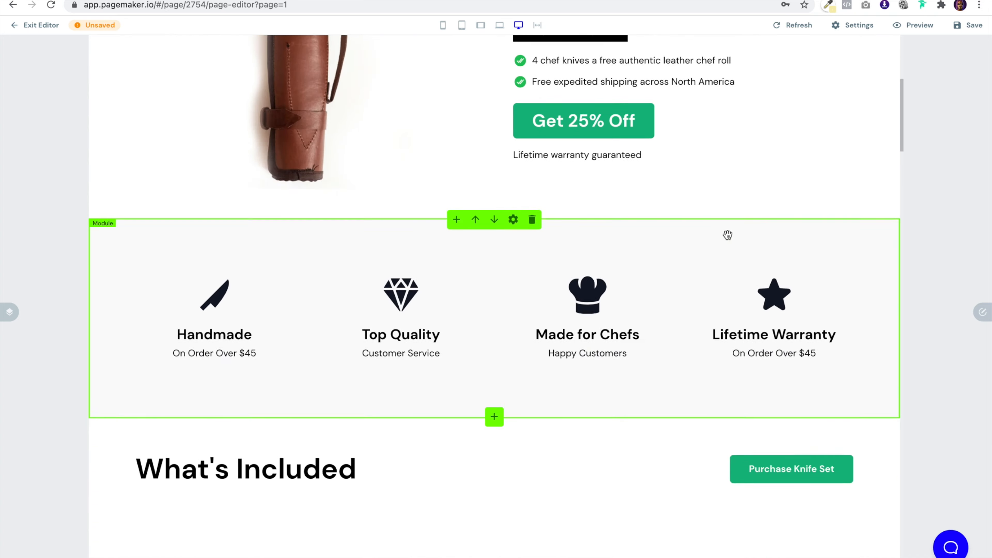
scroll(727, 234, up, 4)
scroll(727, 234, down, 8)
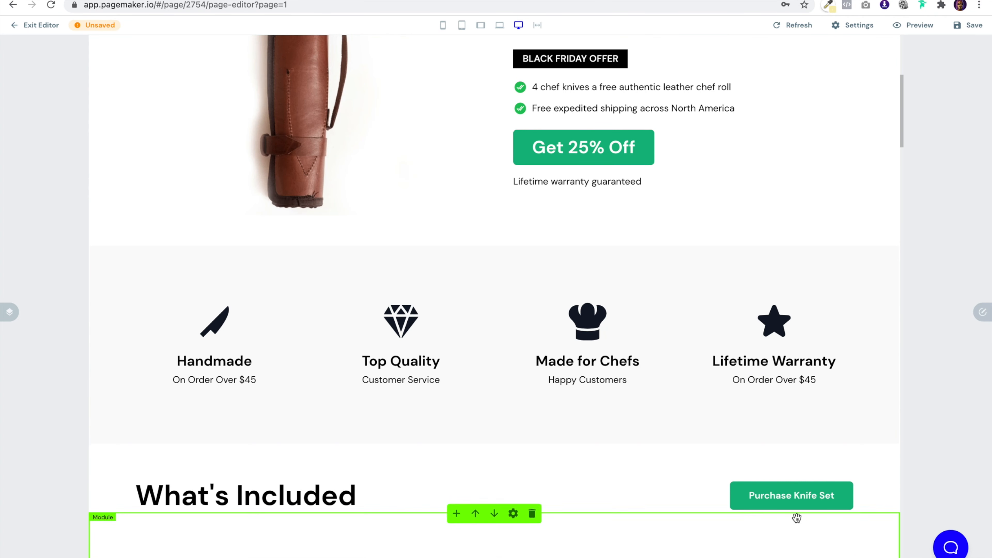
click(626, 151)
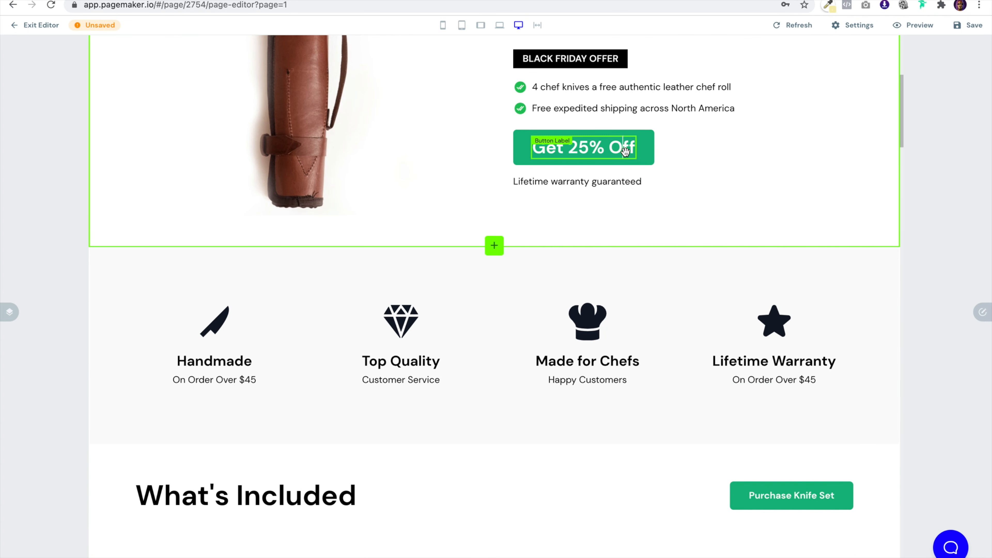
click(983, 313)
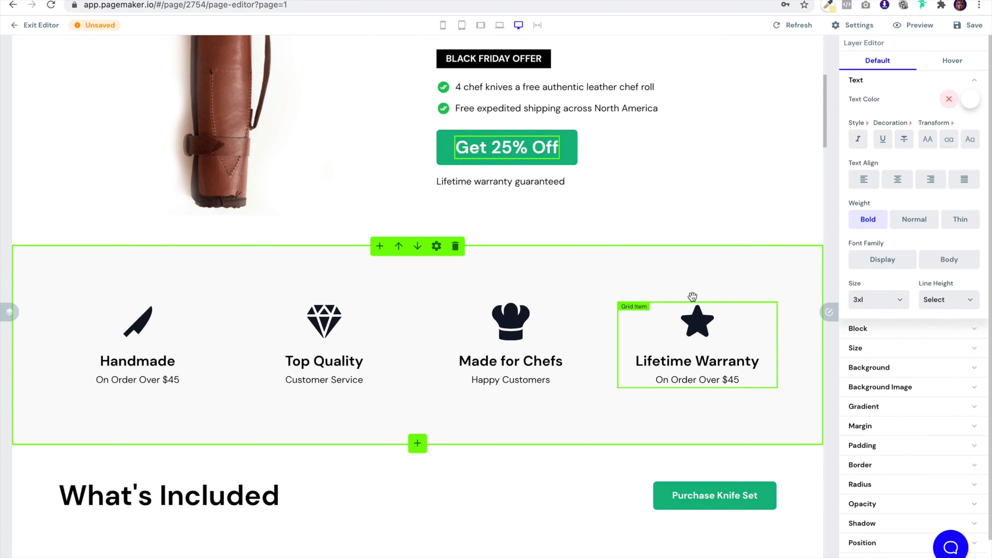
Set the text size of the "Sale Underway. Grab before it ends!" bar to 5xl
scroll(693, 297, up, 5)
scroll(692, 296, down, 10)
scroll(693, 296, down, 8)
click(532, 399)
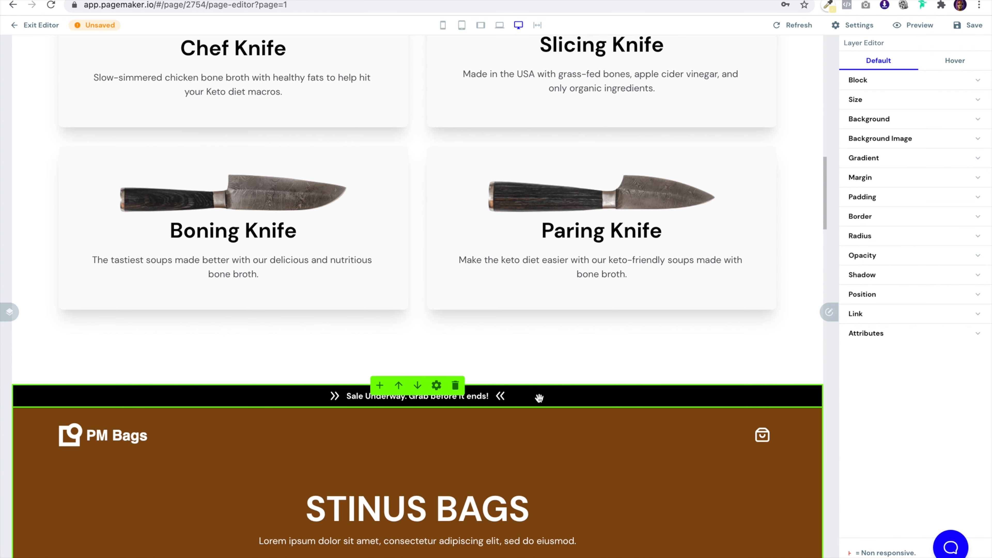
scroll(539, 398, down, 3)
click(351, 287)
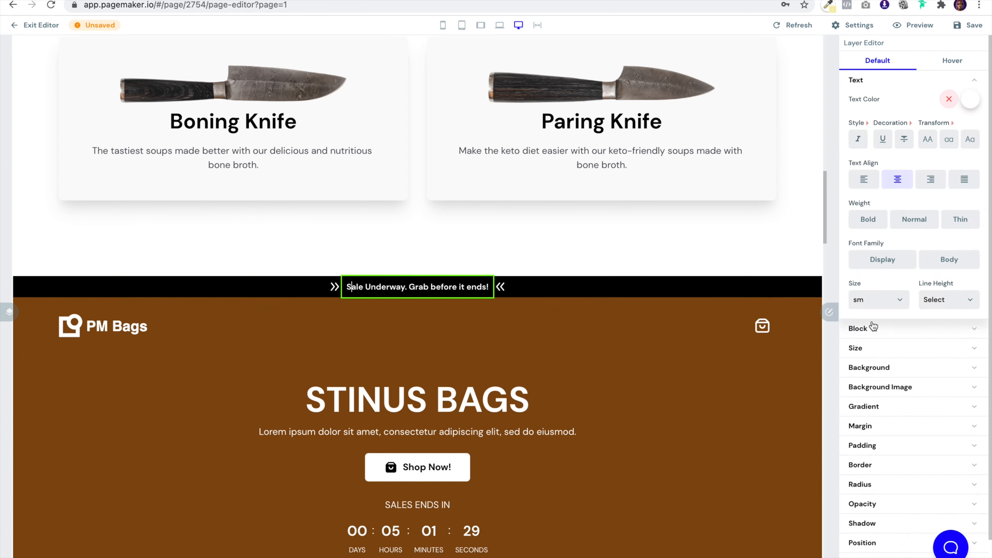
scroll(867, 455, down, 2)
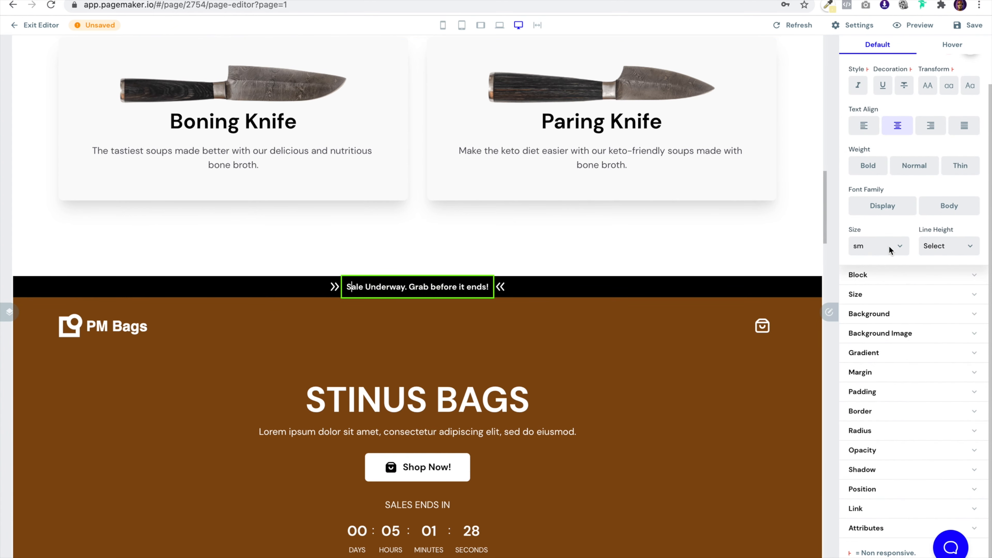
click(889, 246)
click(876, 310)
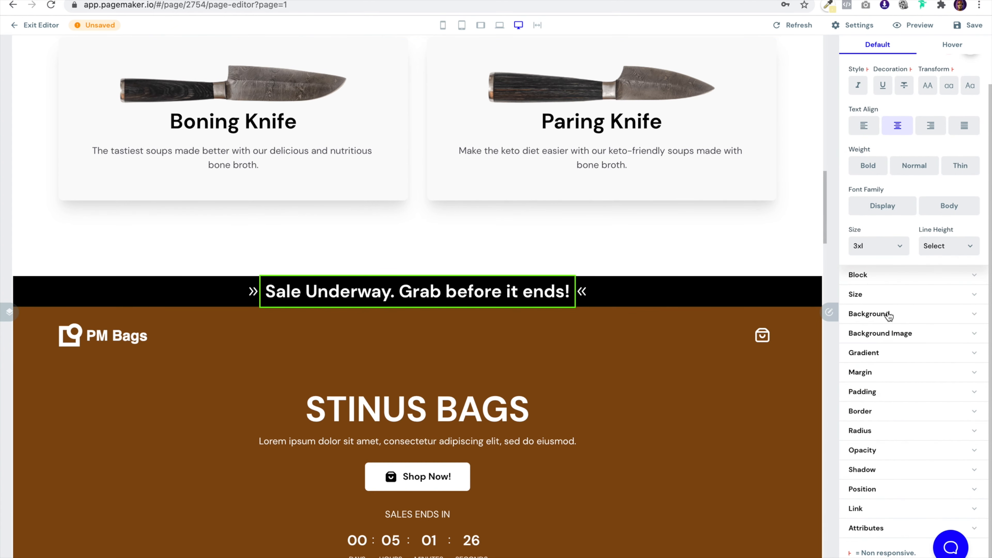
click(899, 239)
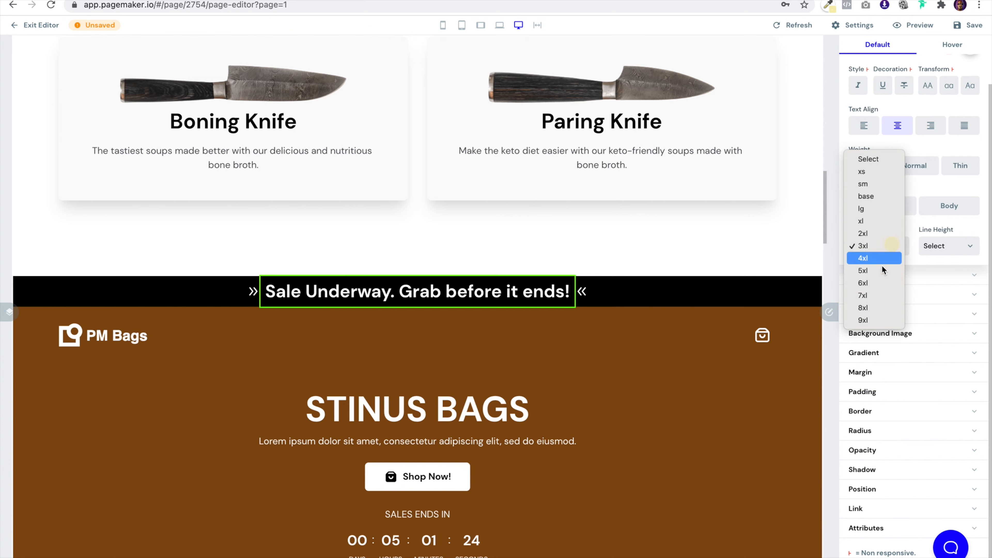
click(868, 270)
Replace the black top bar's sale text with "Free Leather Chef Roll"
drag(661, 304, 180, 303)
text(Freee)
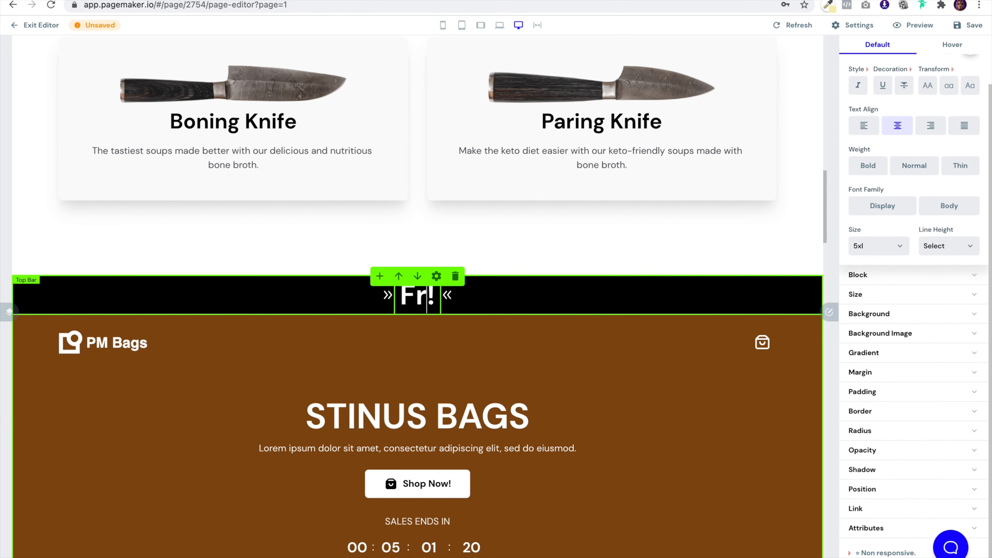
key(BackSpace)
key(BackSpace)
text(e Leather )
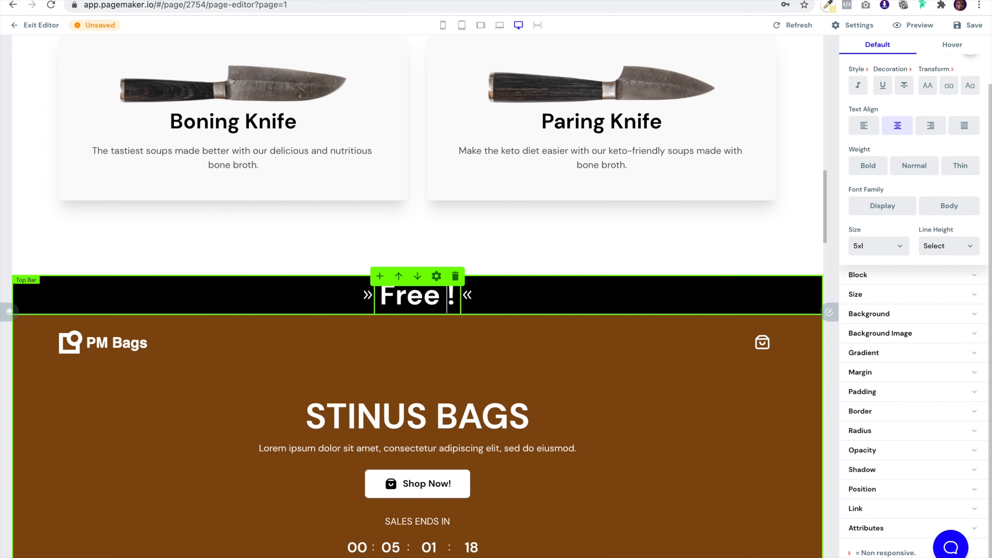
text(Cheff Roll)
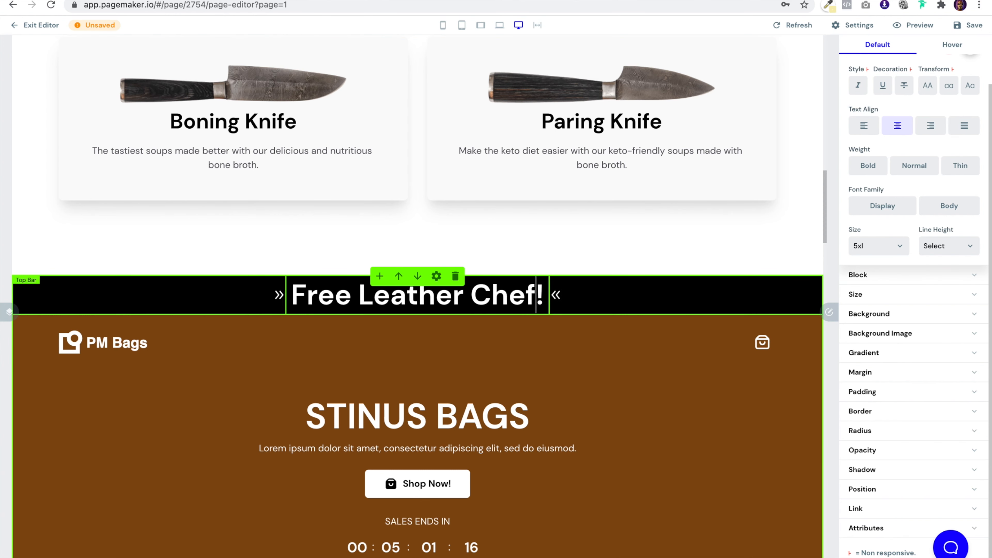
key(BackSpace)
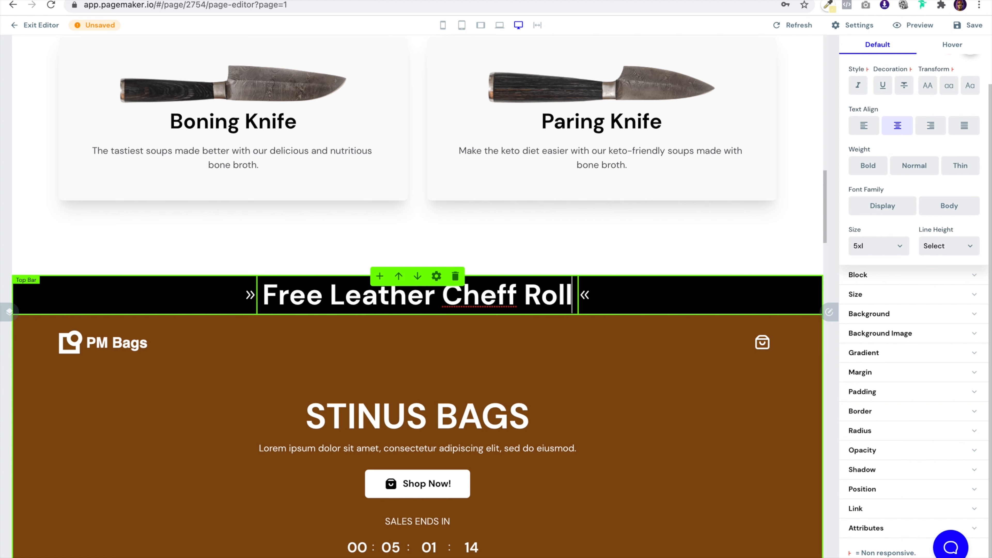
click(509, 295)
key(BackSpace)
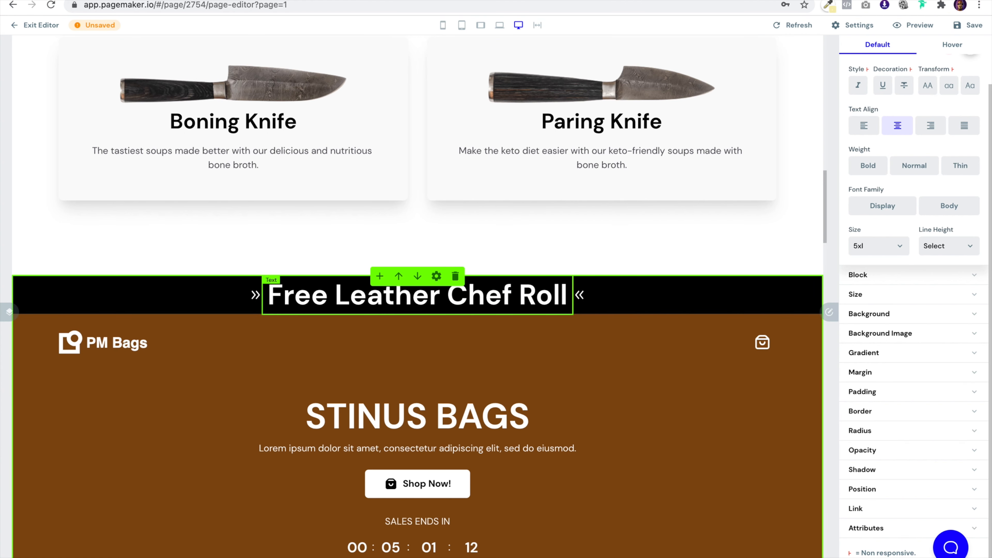
click(667, 193)
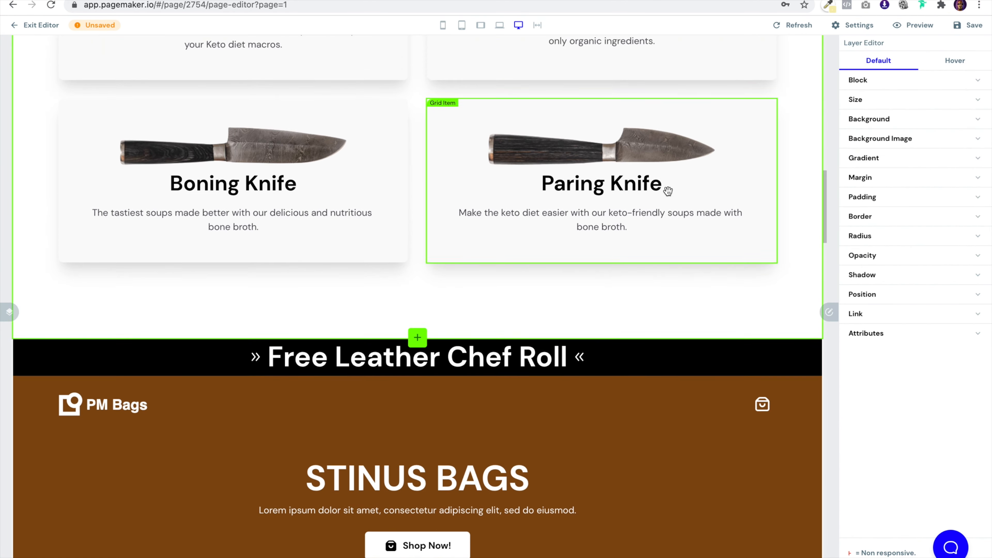
Hide the Logo and Social Icons layers in the Sean hero module
scroll(625, 207, down, 2)
scroll(461, 310, down, 8)
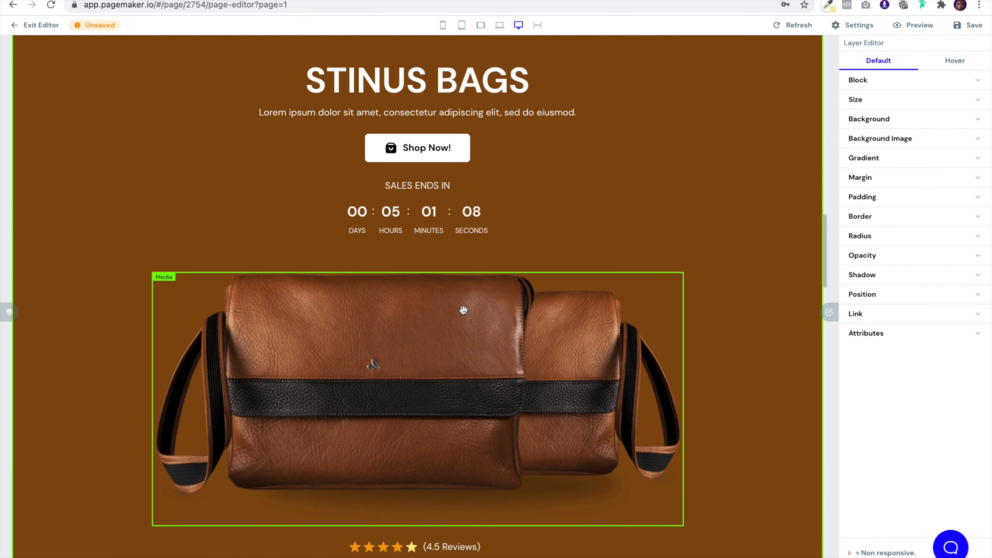
scroll(463, 310, down, 2)
scroll(462, 313, up, 7)
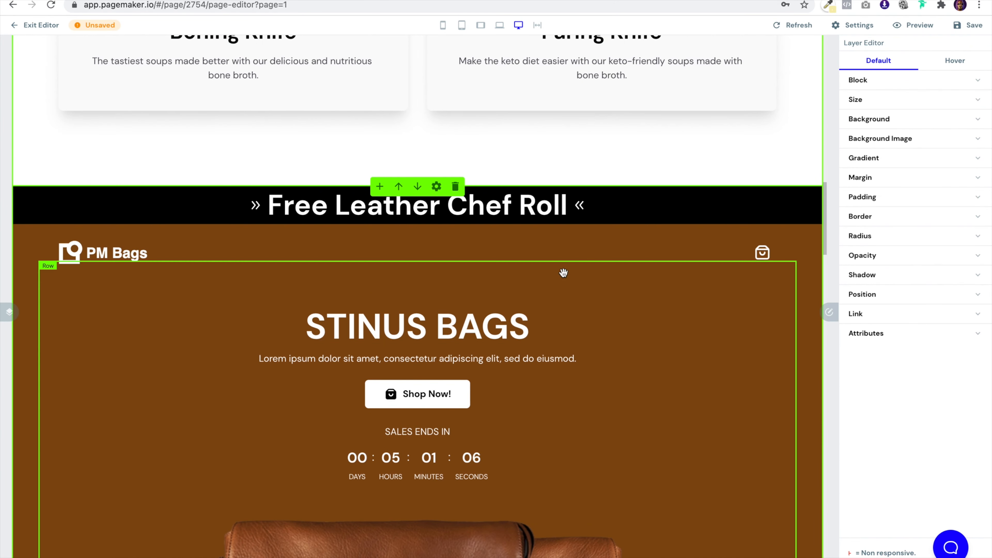
click(12, 315)
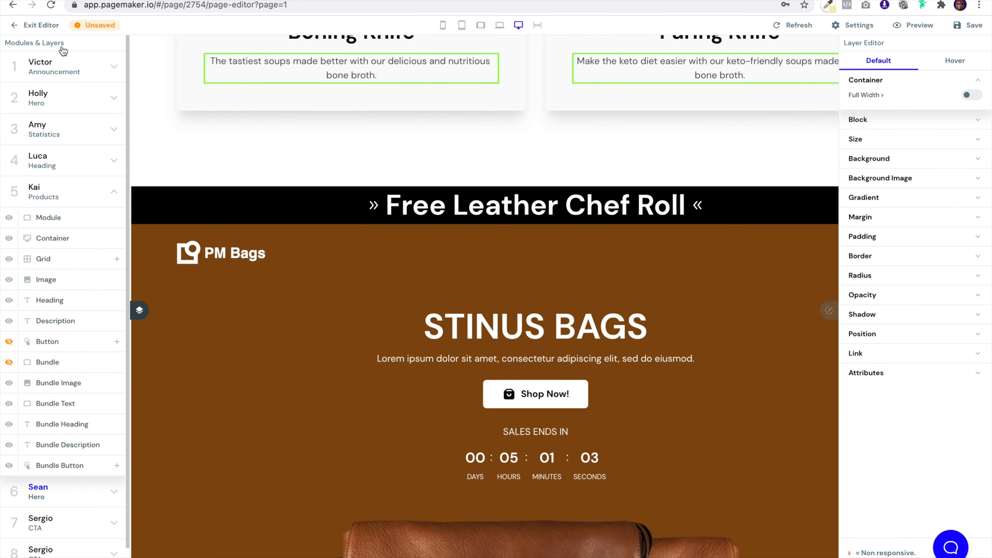
scroll(56, 97, down, 1)
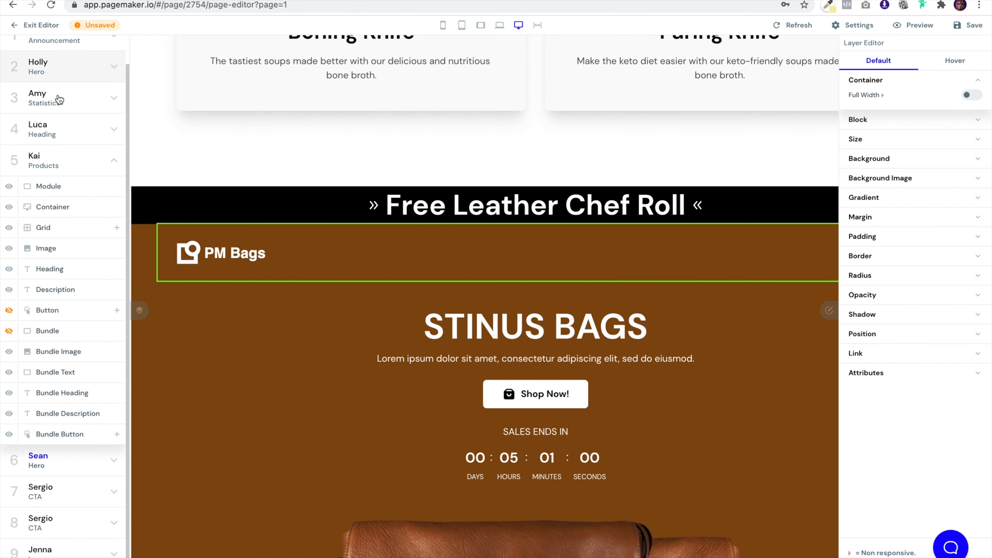
click(73, 160)
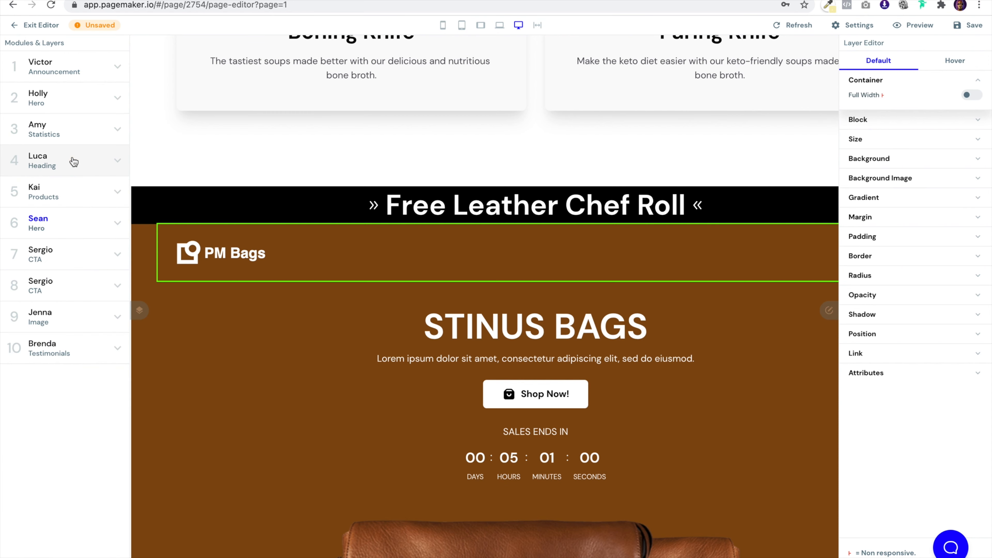
click(70, 220)
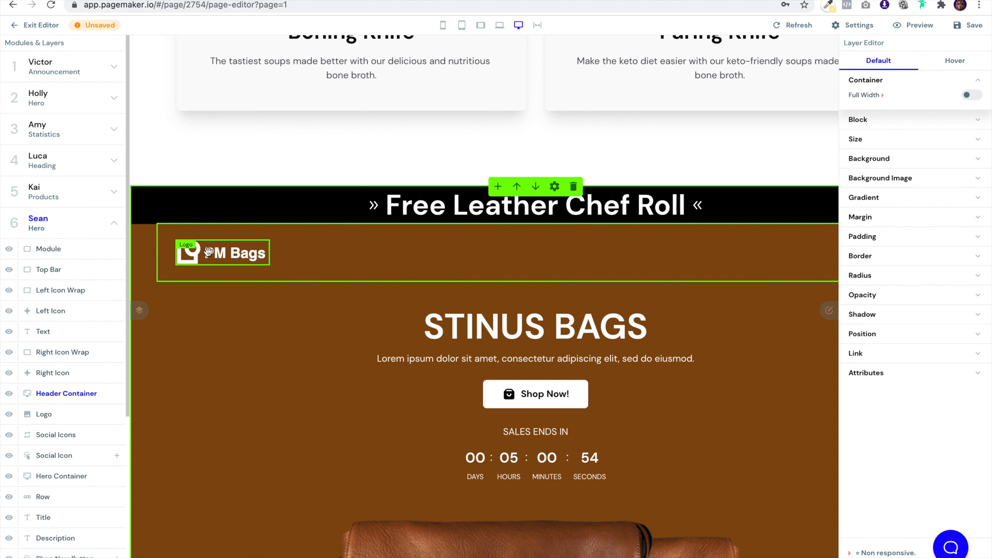
click(10, 416)
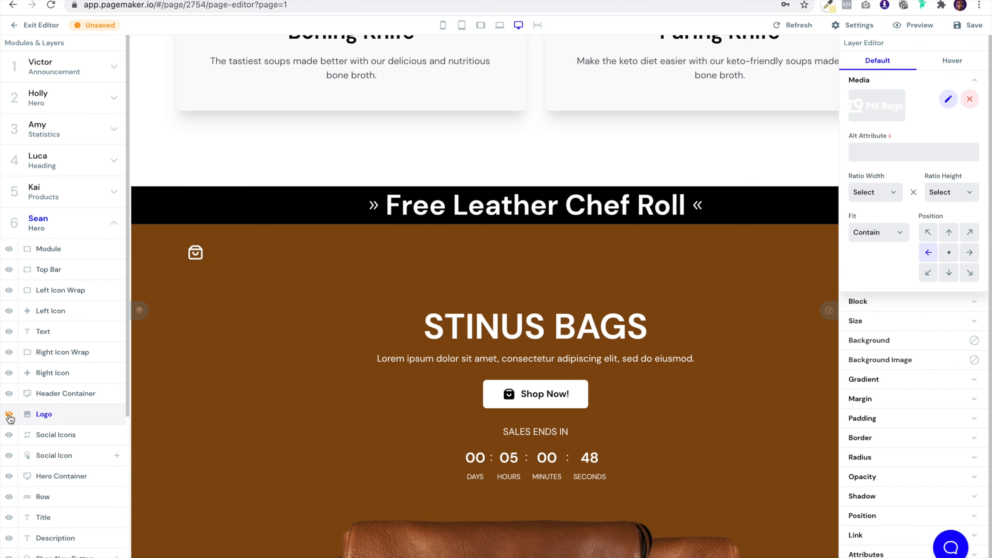
click(8, 439)
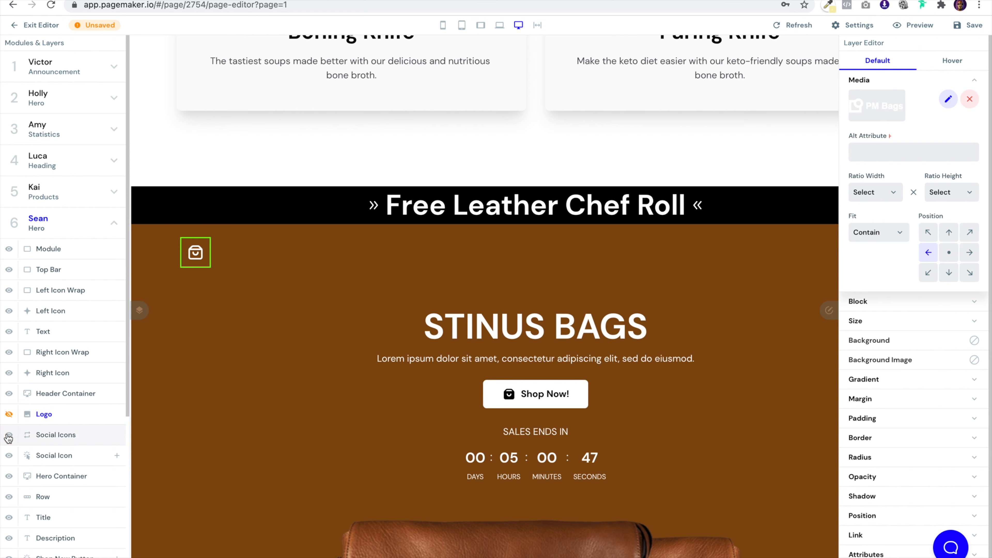
click(9, 438)
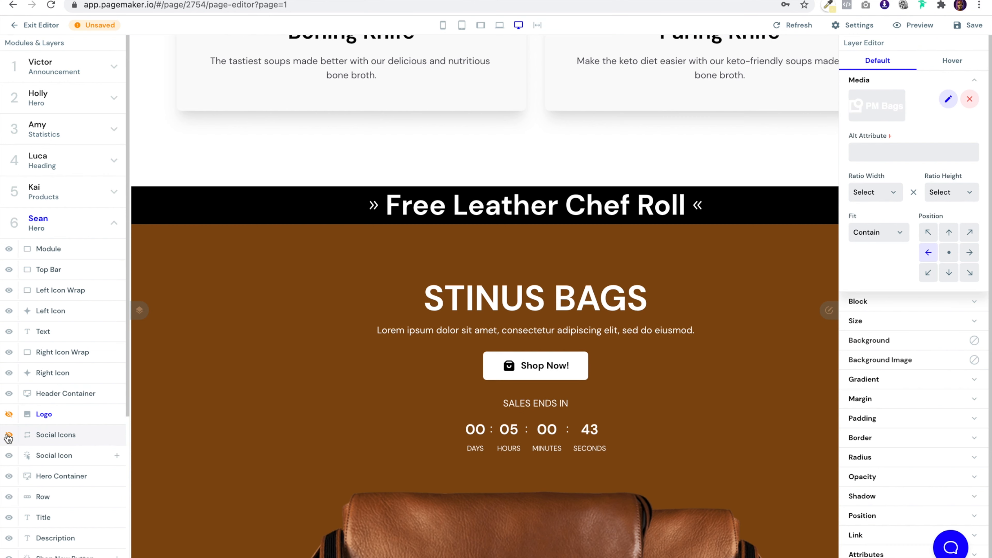
click(141, 307)
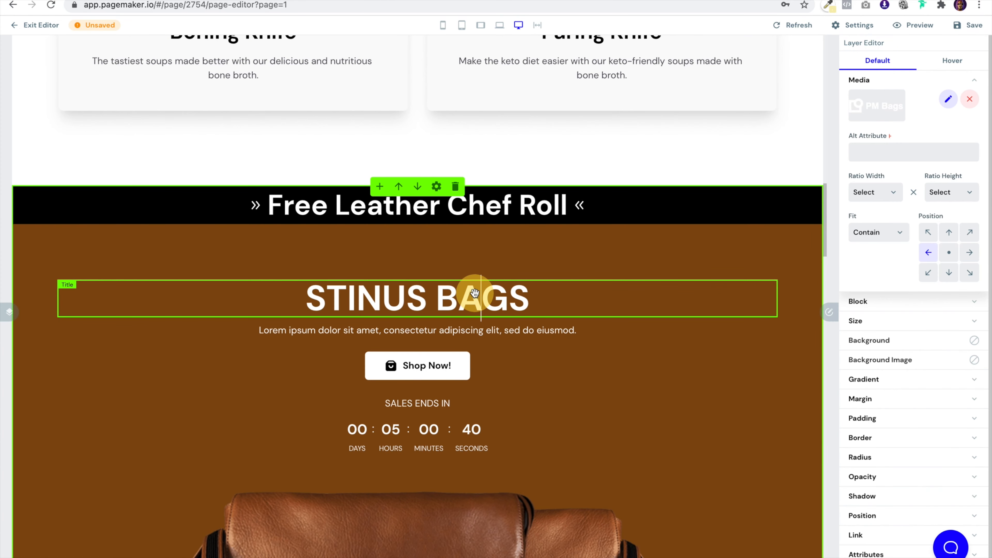
Change the "STINUS BAGS" title to "Made by Hand"
triple_click(475, 293)
text(Mad)
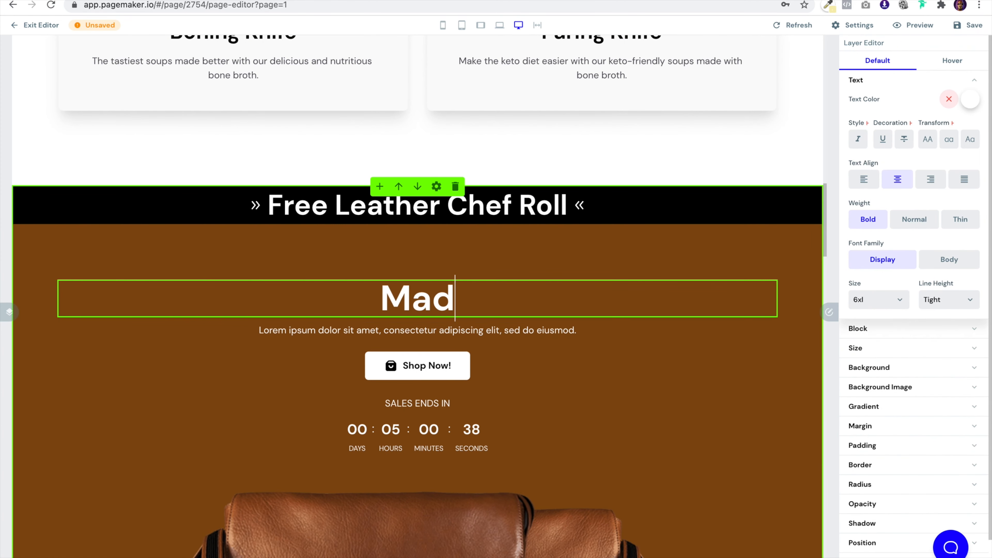
text(e by Hand)
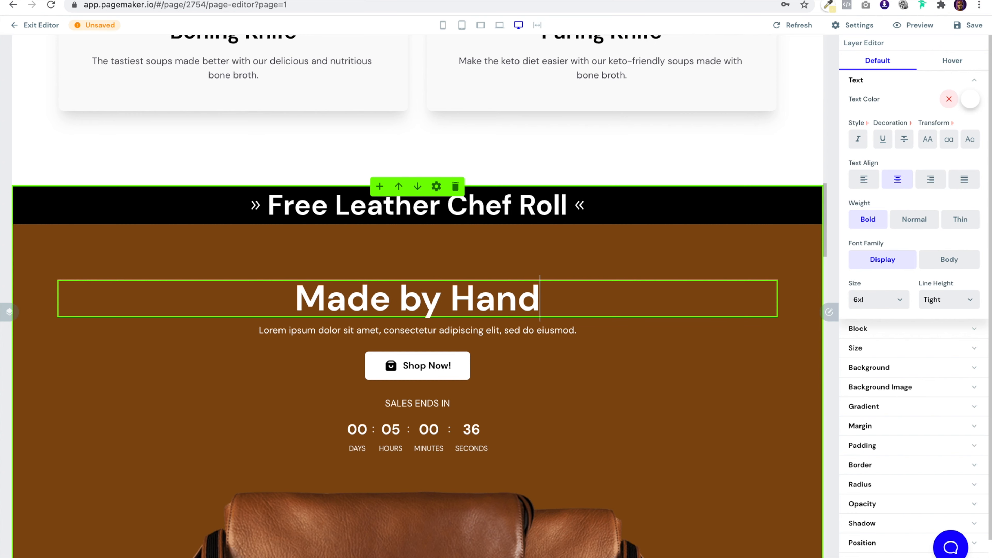
Set the text size of "Free Leather Chef Roll" in the top bar to 4xl
scroll(757, 326, up, 5)
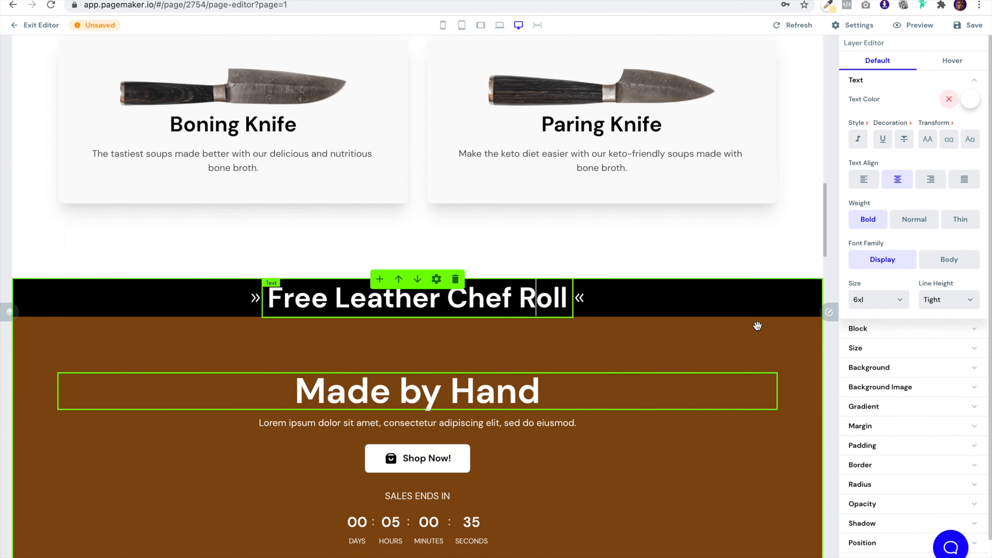
click(886, 295)
click(886, 288)
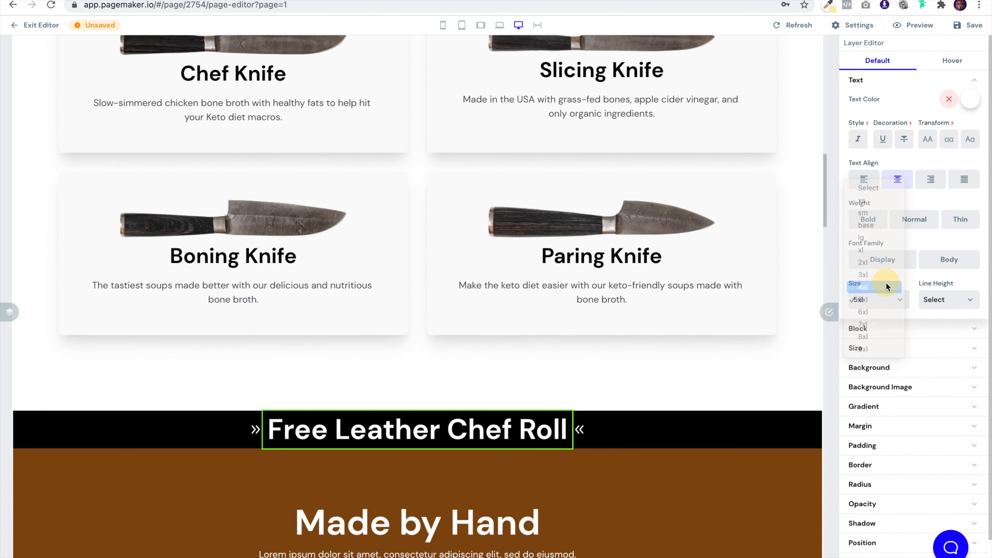
scroll(636, 317, up, 5)
scroll(637, 319, up, 5)
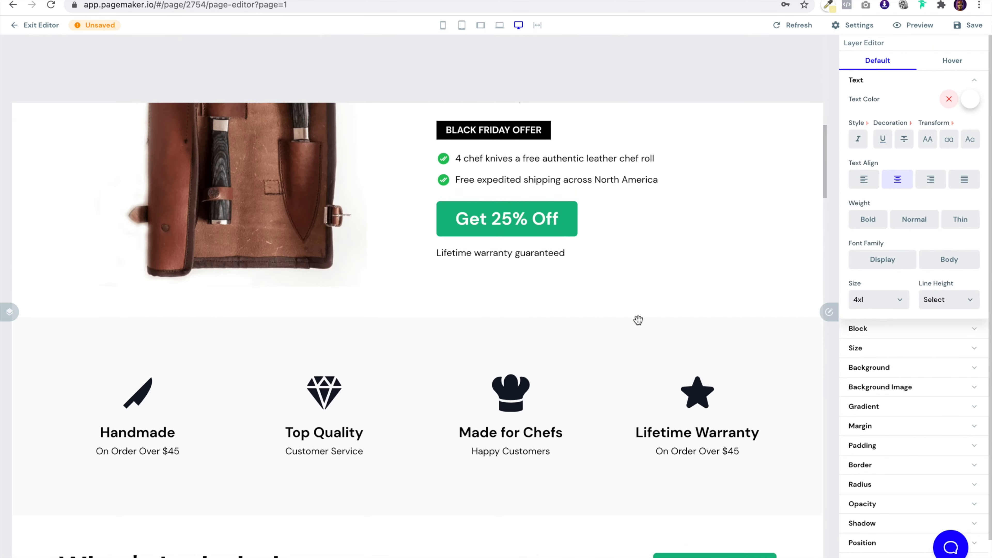
Change the Sean hero module's brown background to Gray in its third-lightest shade
scroll(638, 319, down, 10)
click(810, 151)
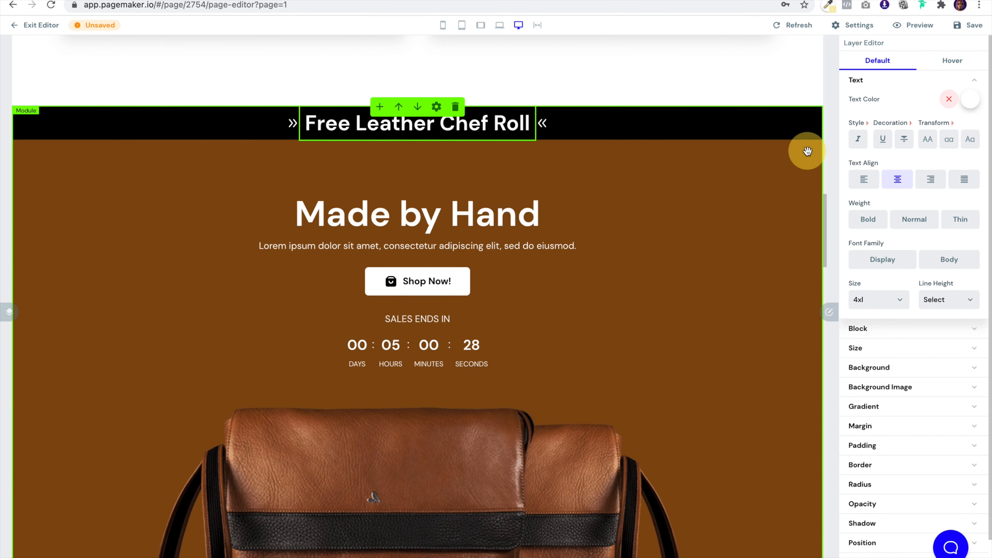
click(973, 109)
click(971, 108)
click(960, 120)
click(975, 138)
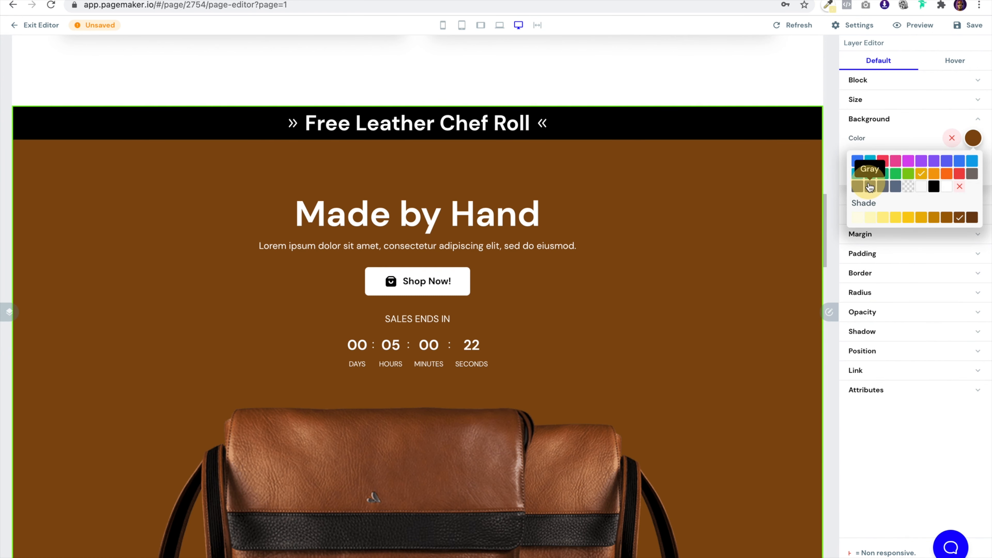
click(870, 187)
click(868, 219)
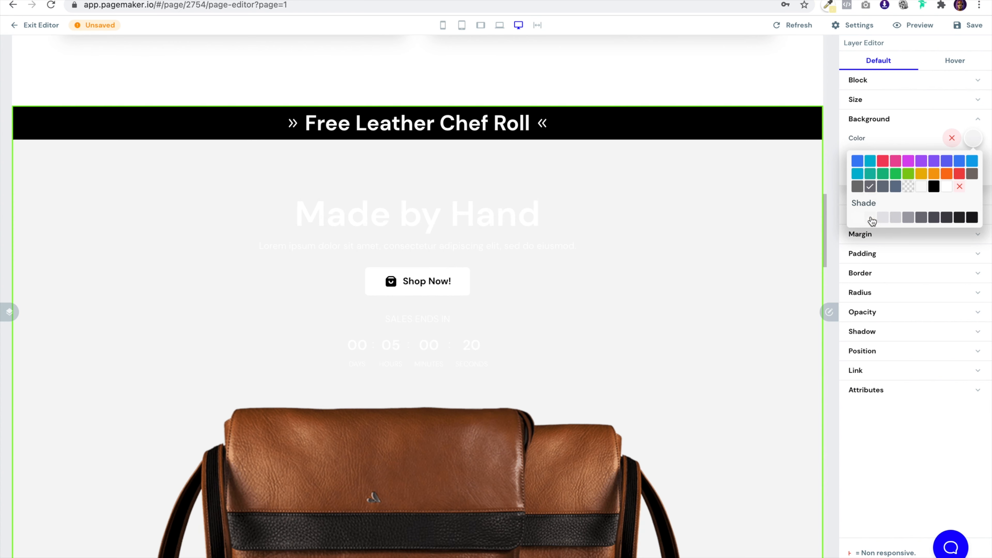
click(883, 218)
click(894, 219)
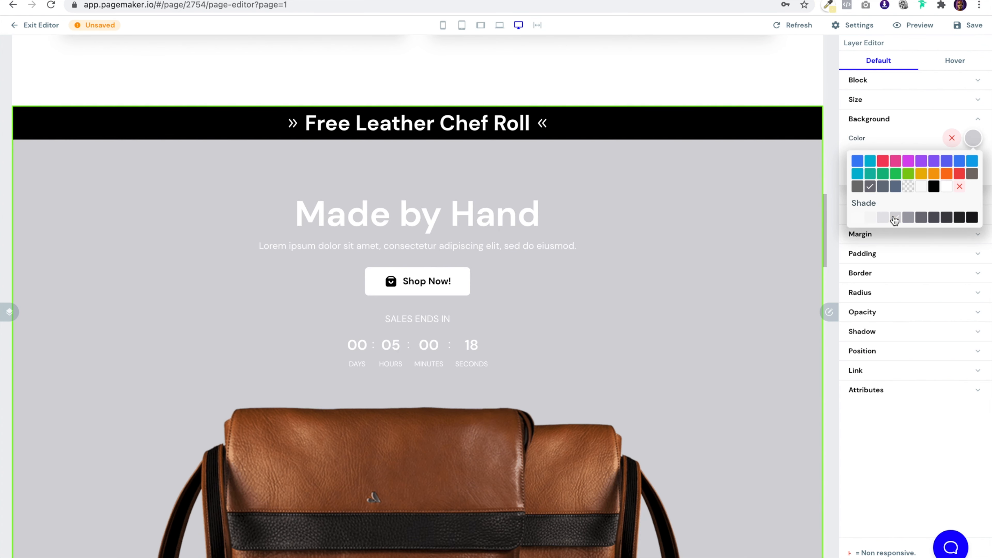
click(907, 219)
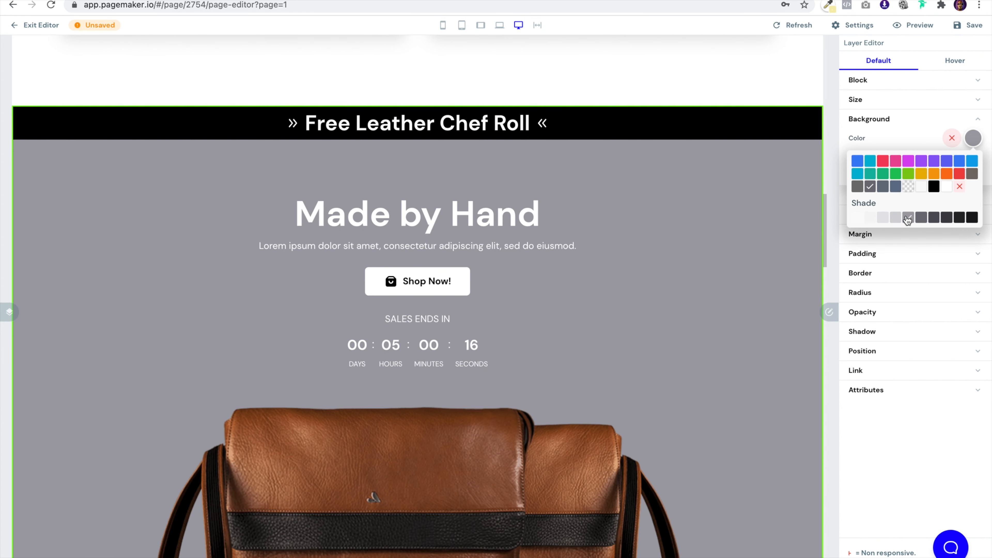
click(884, 219)
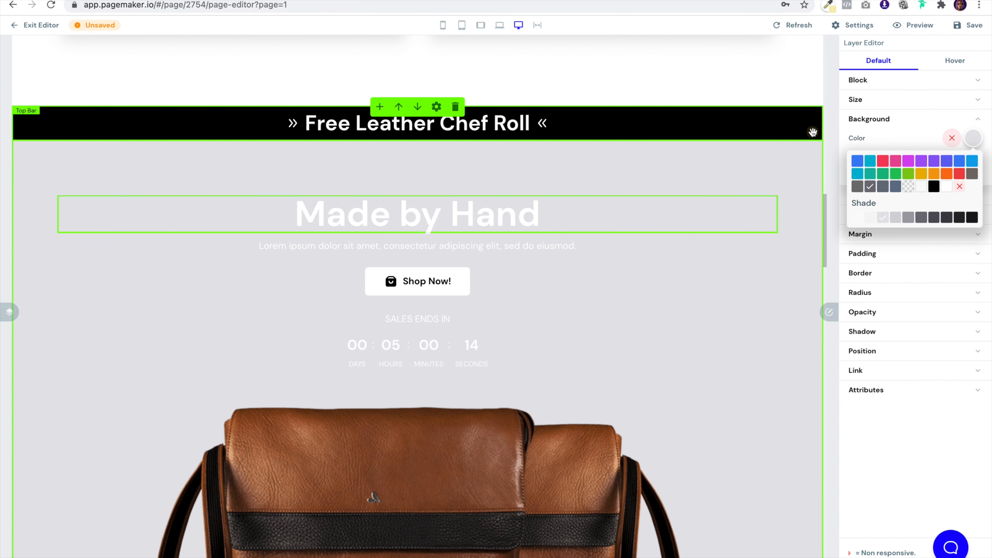
Change the "Free Leather Chef Roll" top bar's background to the darkest shade of blue-gray
click(778, 131)
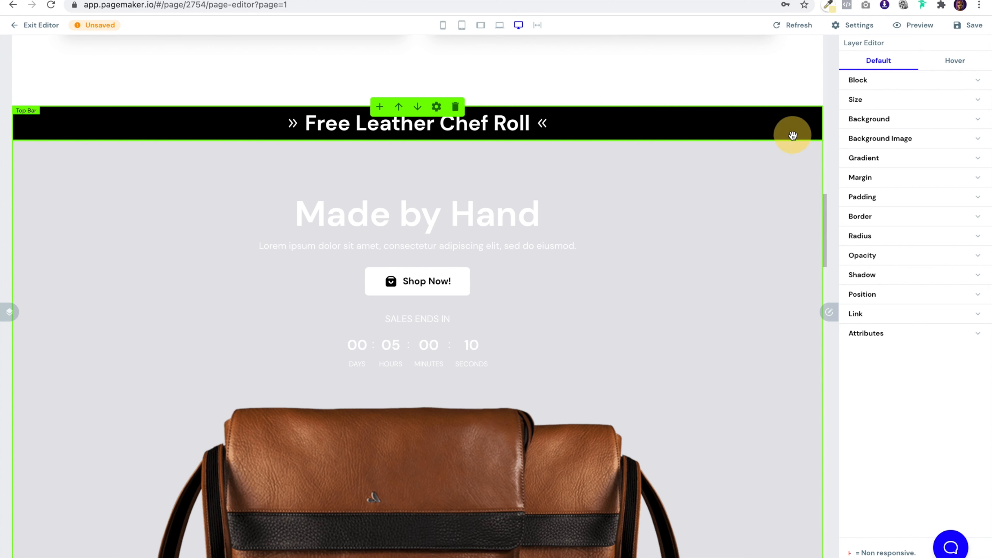
click(901, 122)
click(973, 138)
click(883, 187)
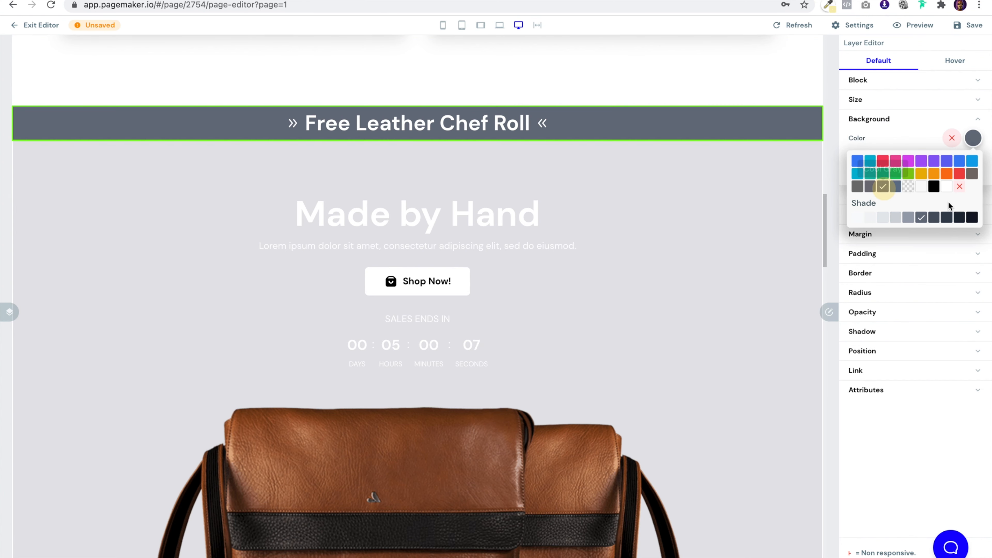
click(973, 217)
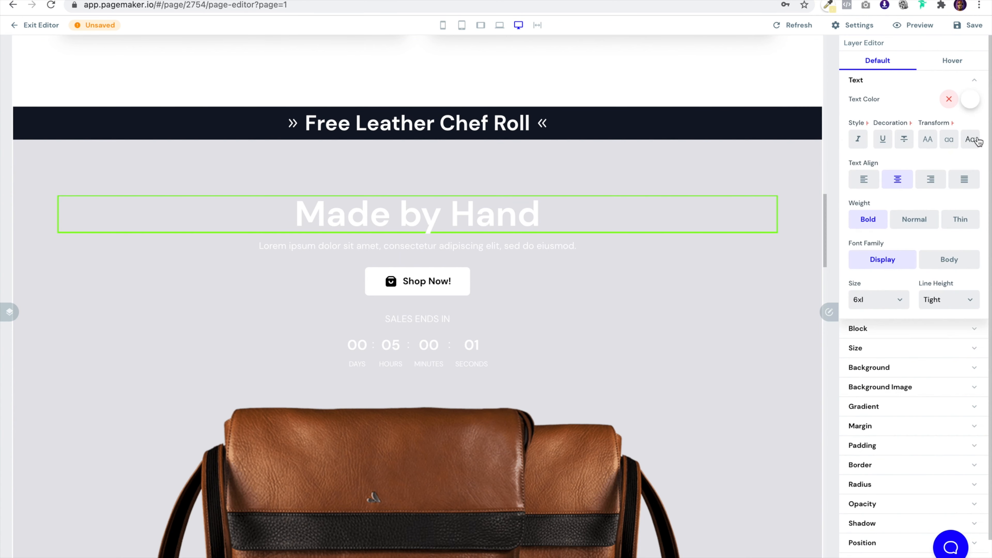
Set the "Made by Hand" title's text color to shade 900 of the third gray swatch
click(973, 106)
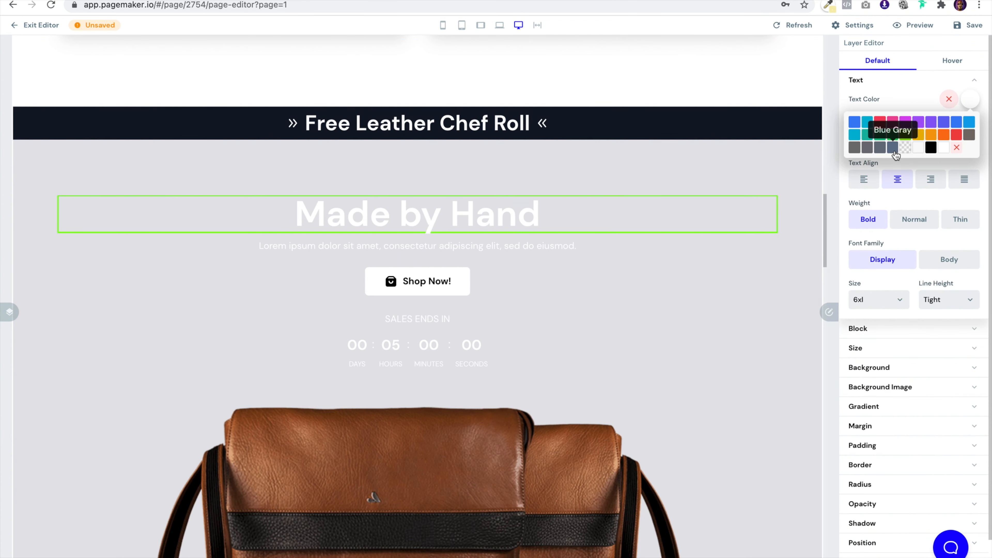
click(880, 149)
click(969, 179)
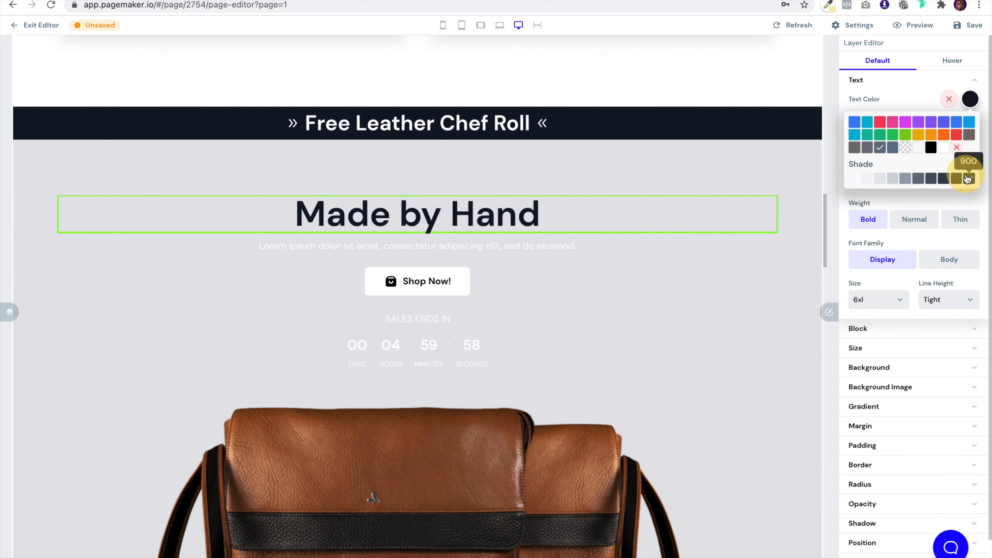
Set the text color of the description under "Made by Hand" to Blue Gray 900
mouse_move(980, 178)
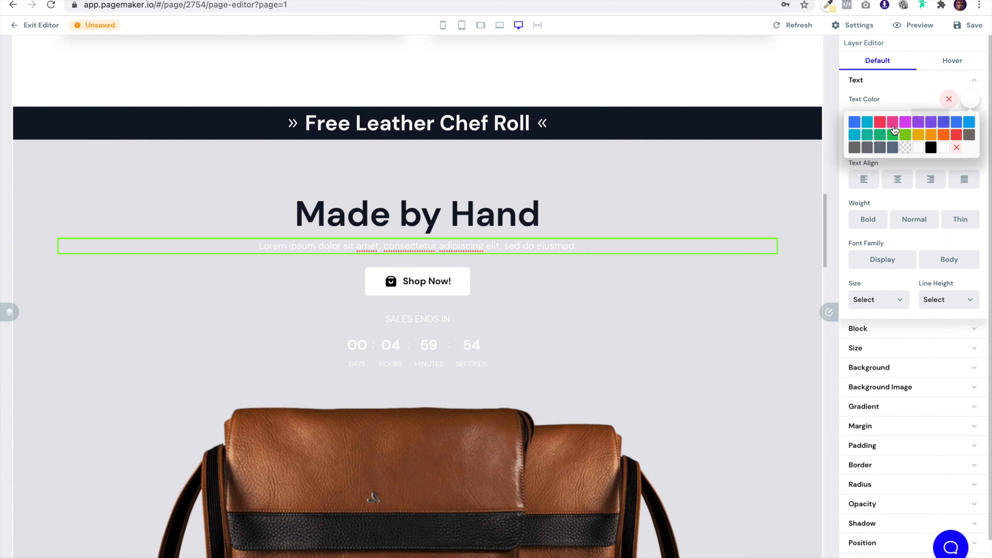
click(890, 149)
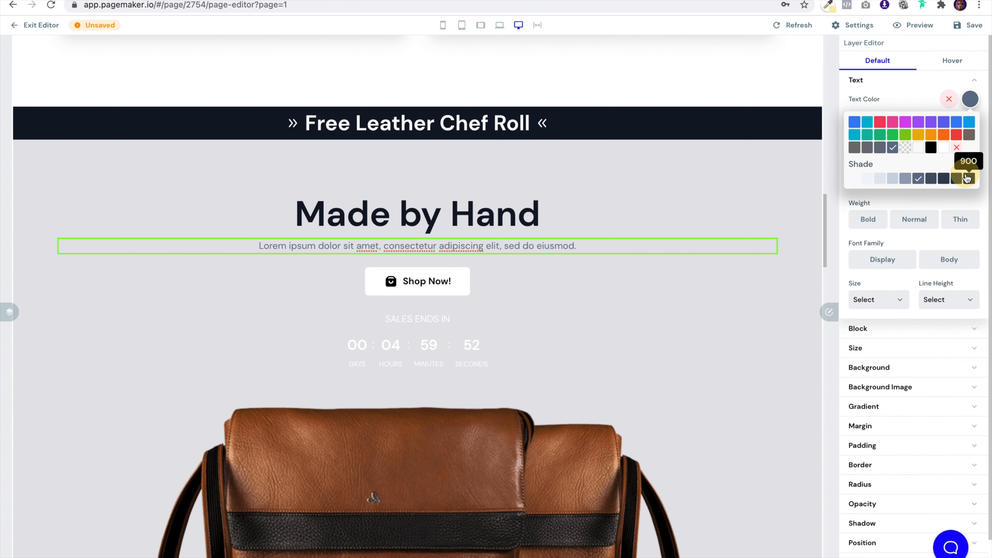
click(968, 179)
click(602, 281)
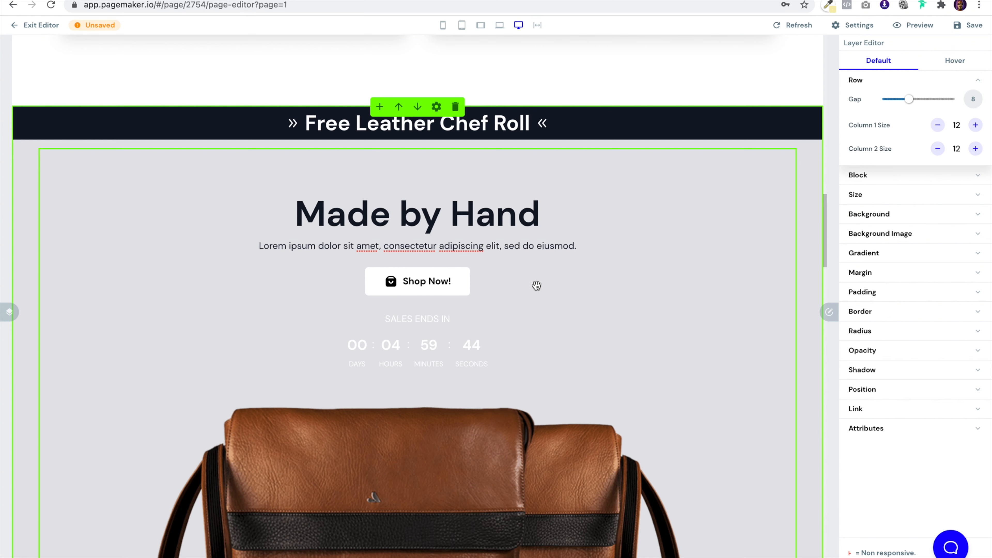
Review the page from the feature icons and knife cards down to the "We Enjoy Our Work" modules
scroll(501, 323, up, 20)
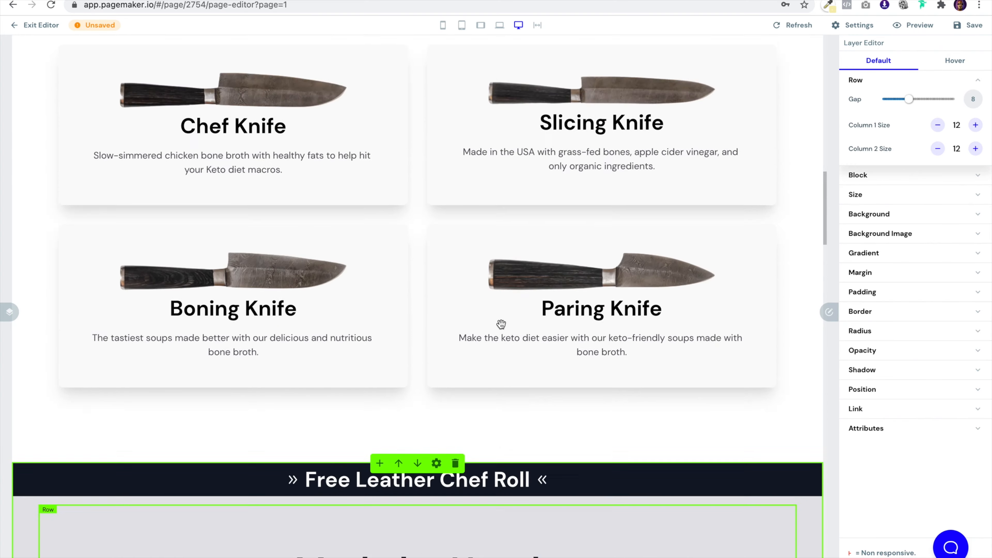
scroll(501, 323, up, 3)
scroll(501, 323, down, 20)
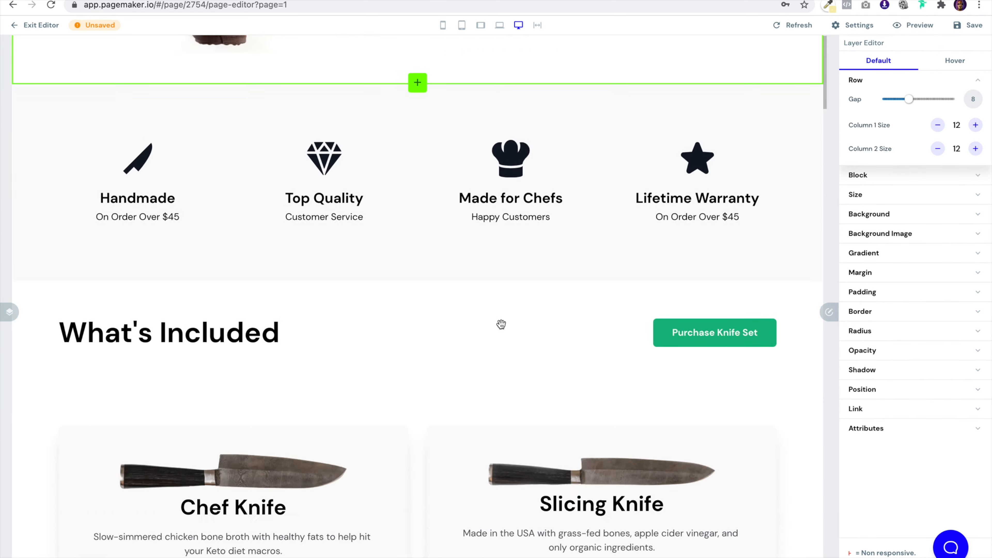
scroll(501, 324, down, 20)
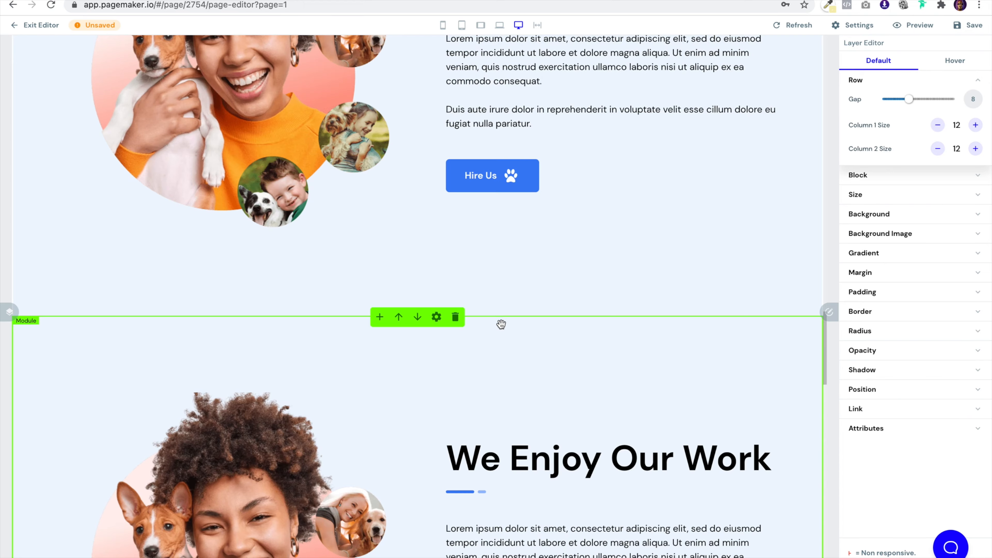
scroll(501, 324, up, 15)
scroll(501, 323, down, 5)
scroll(501, 324, up, 5)
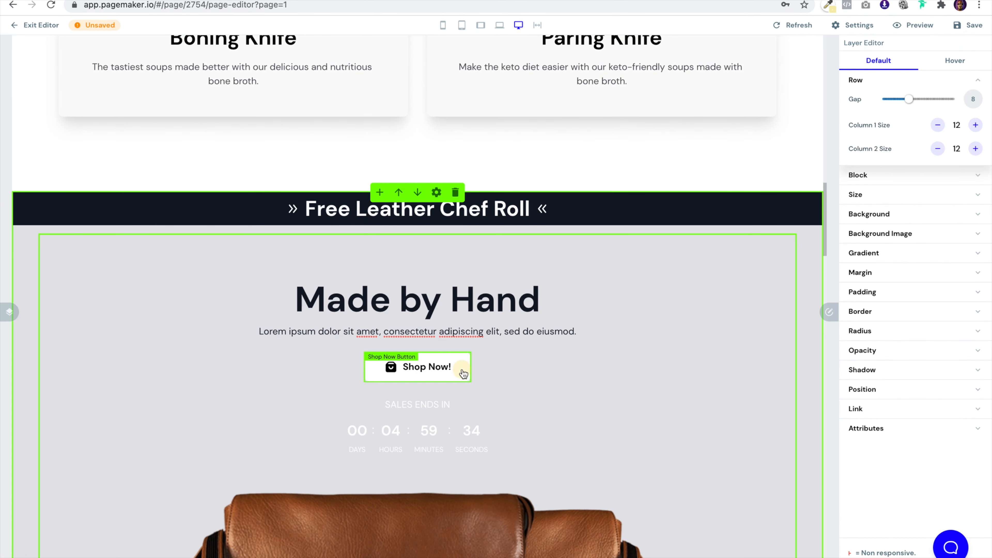
Change the "Shop Now!" button label below the "Made by Hand" description to "Purchase Knife Set"
double_click(436, 363)
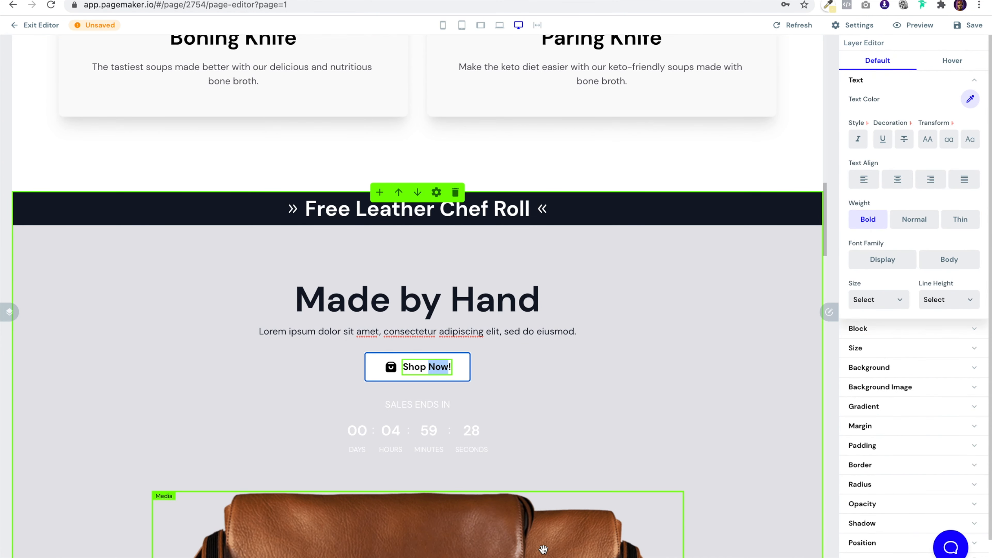
triple_click(441, 373)
text(Purcch)
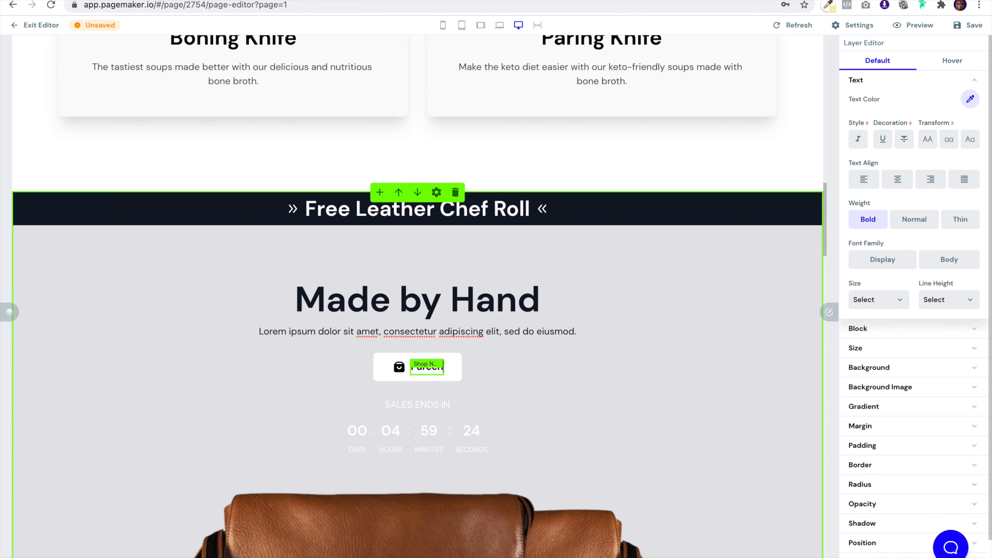
text(ase Knife Set)
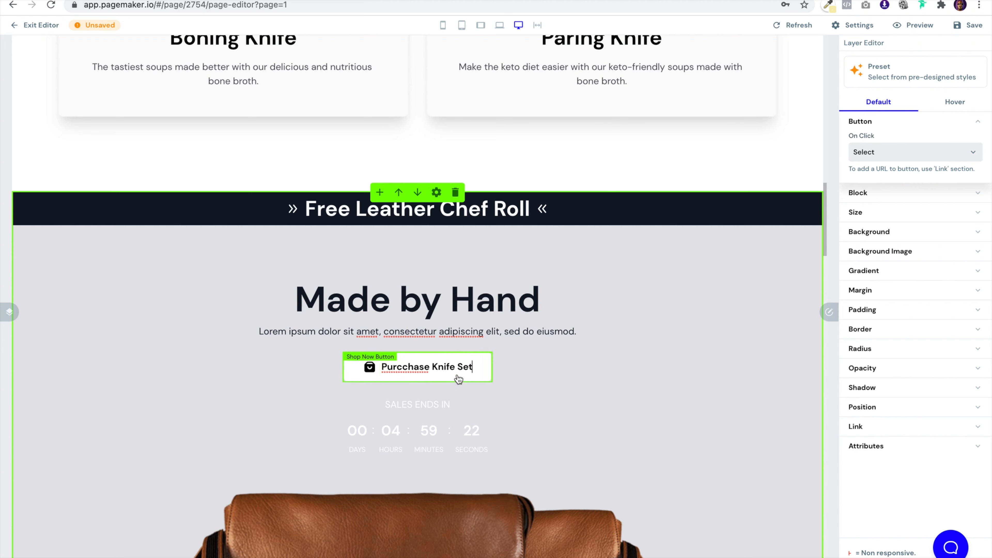
click(415, 369)
click(406, 370)
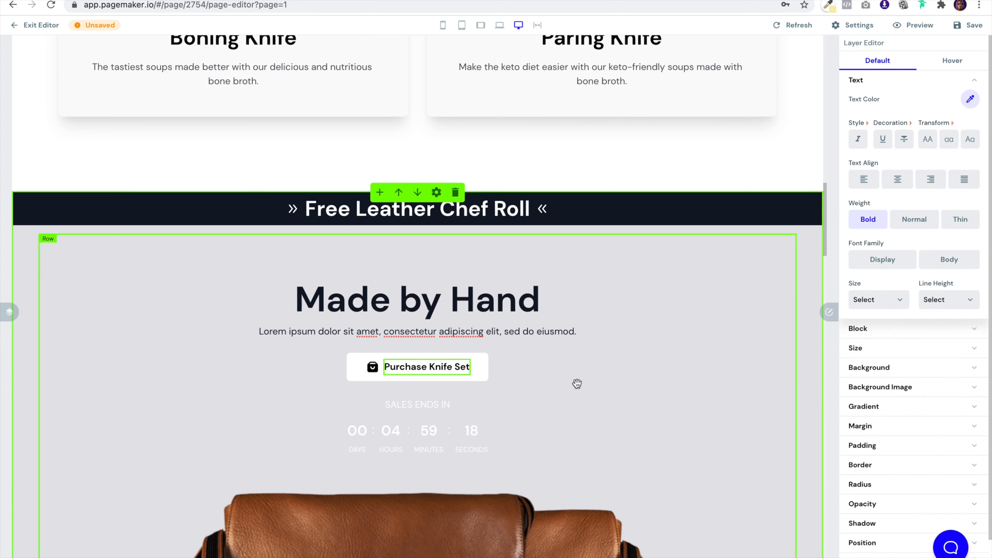
Set the text color of the "SALES ENDS IN" label to Blue Gray 900
click(562, 333)
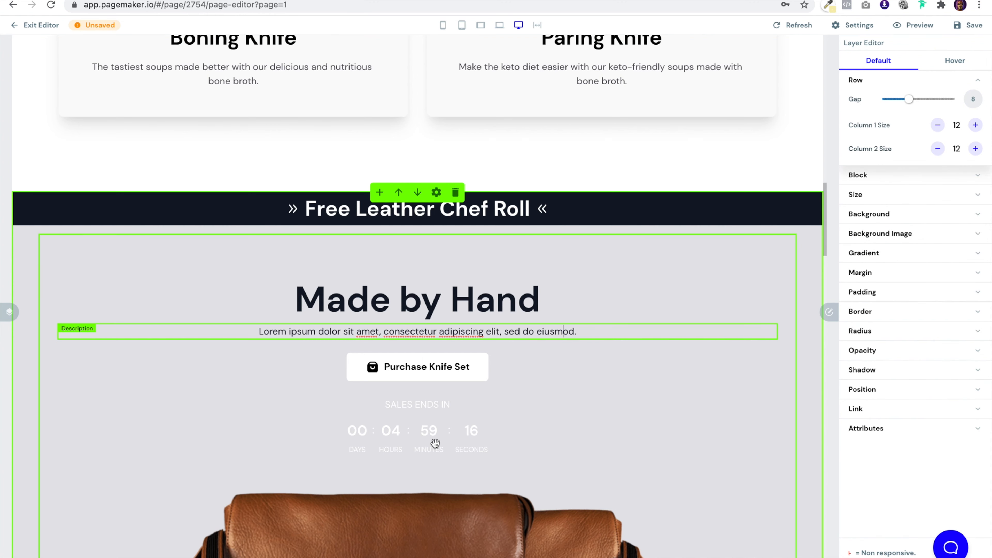
click(439, 405)
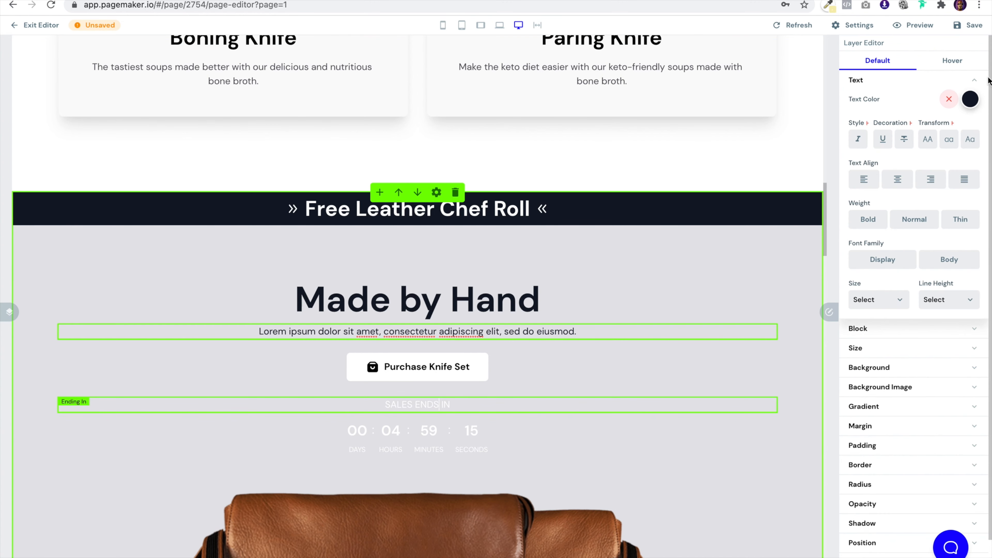
click(970, 99)
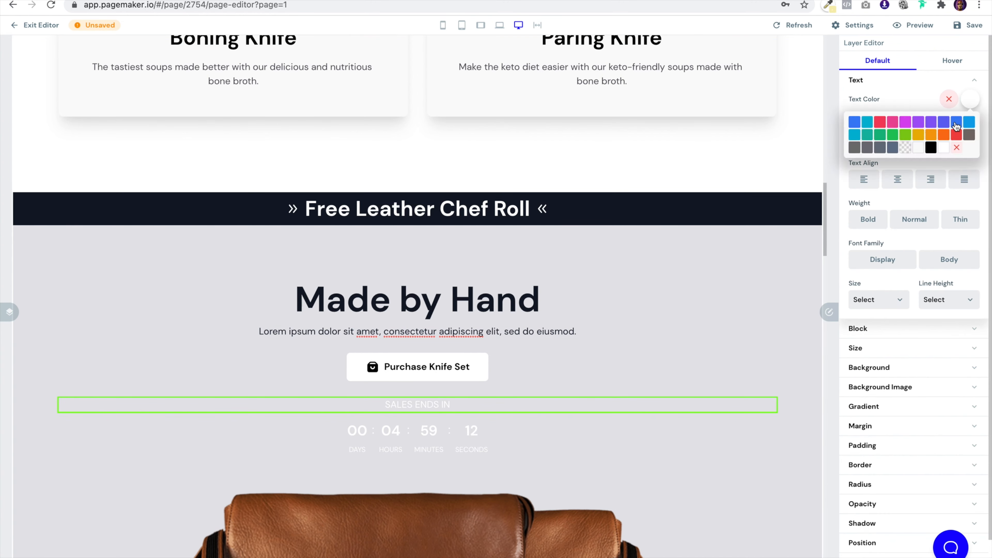
click(895, 150)
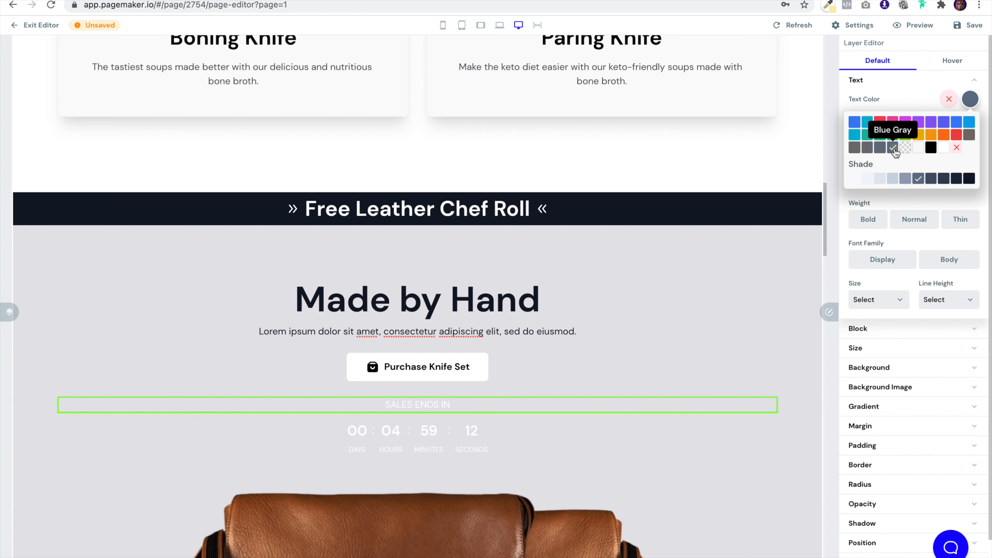
click(969, 179)
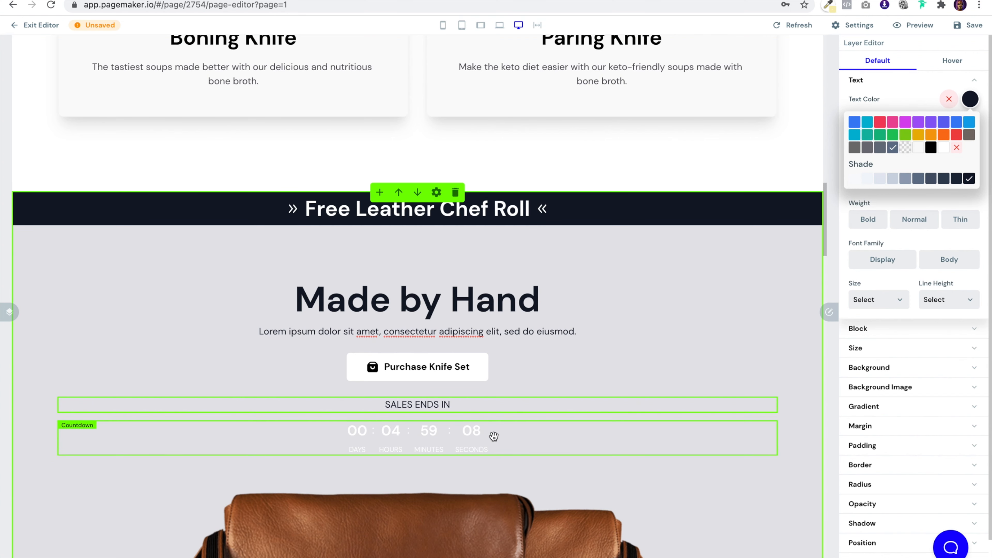
Enable group editing for the countdown numbers and set their text color to Blue Gray 900
click(955, 87)
click(969, 132)
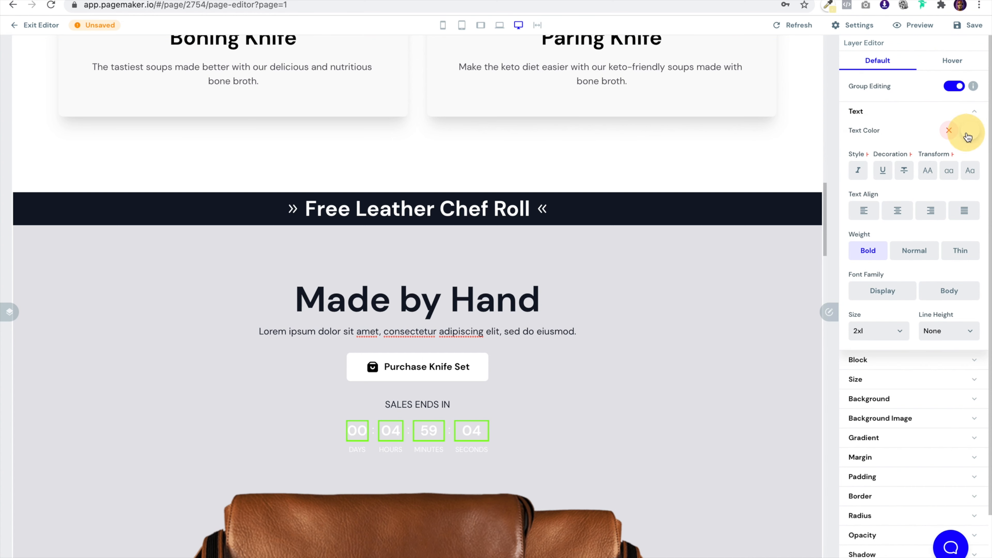
click(893, 180)
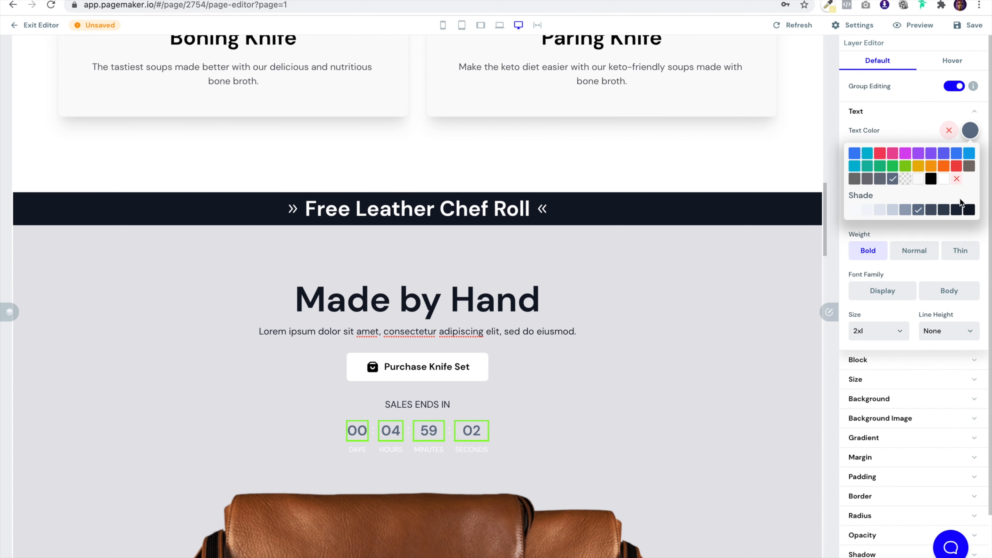
click(969, 209)
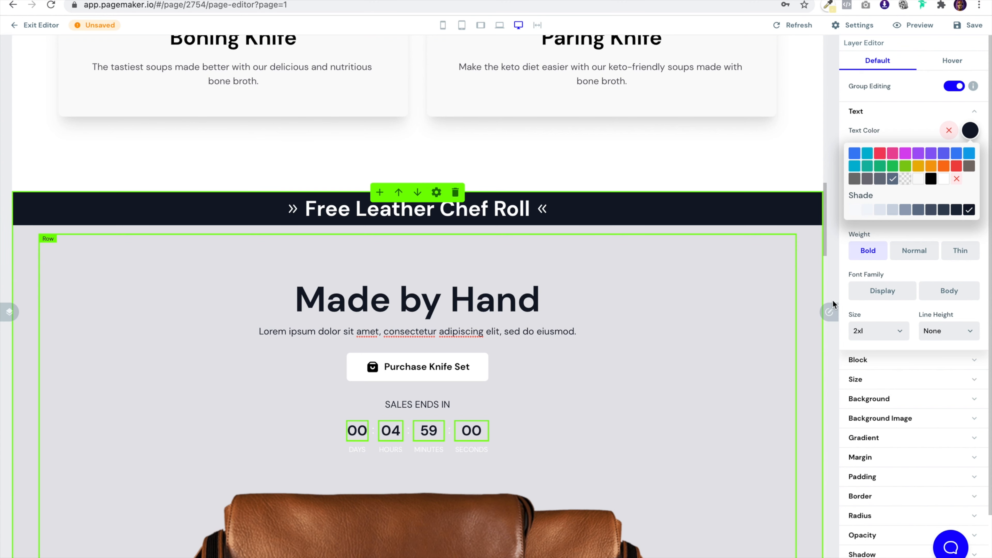
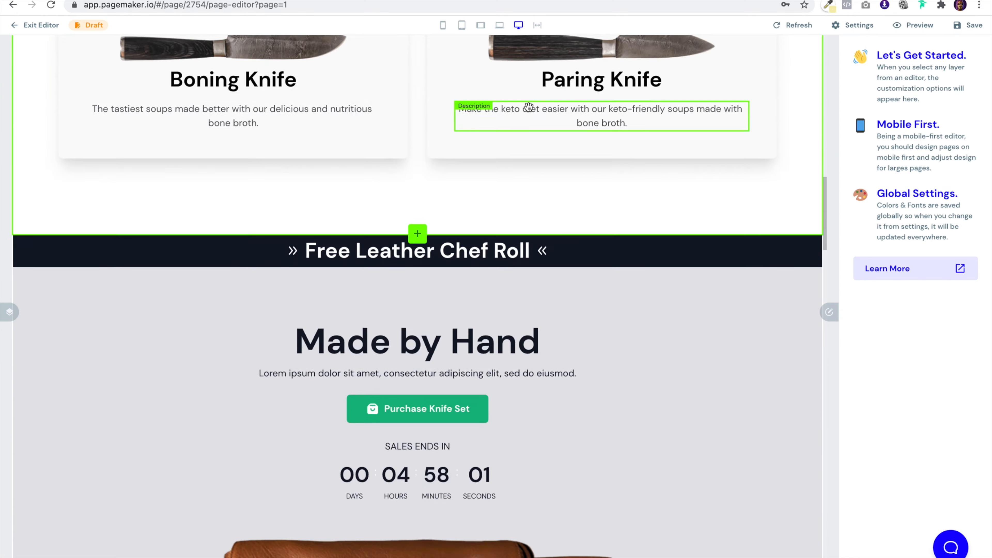
Set the value of the star rating beneath the leather bag image to 5
scroll(528, 106, up, 5)
scroll(528, 107, up, 3)
scroll(529, 106, down, 10)
scroll(528, 107, up, 10)
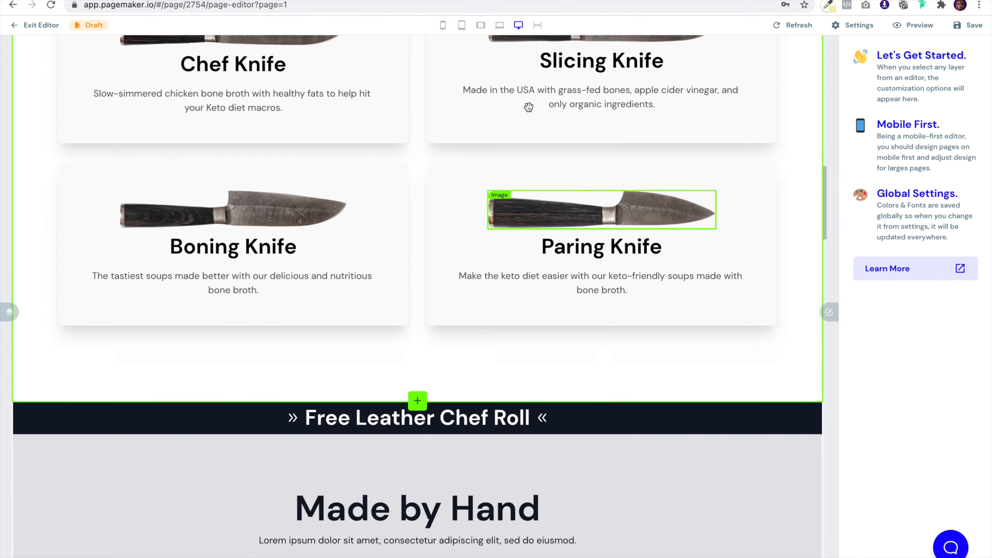
scroll(529, 107, down, 8)
scroll(528, 107, down, 3)
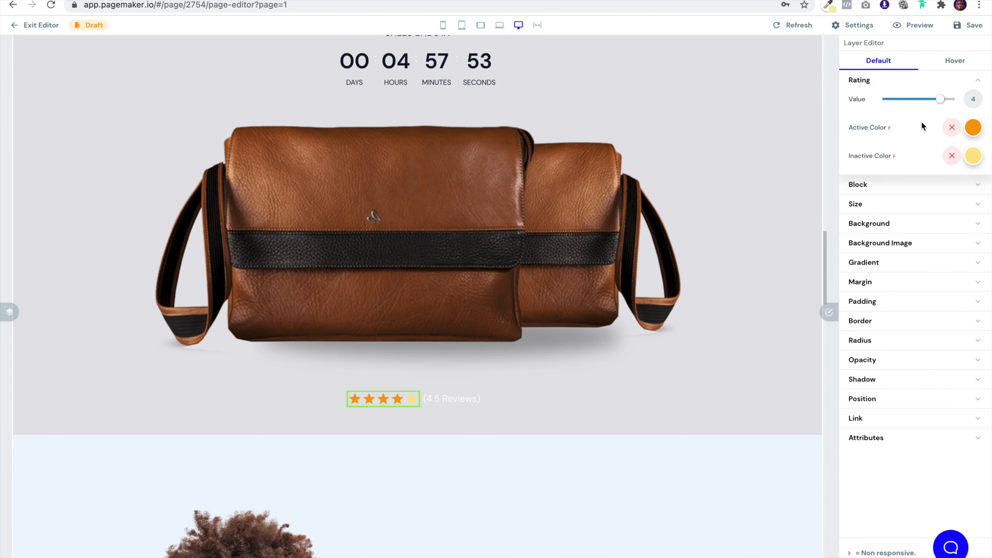
drag(943, 100, 958, 99)
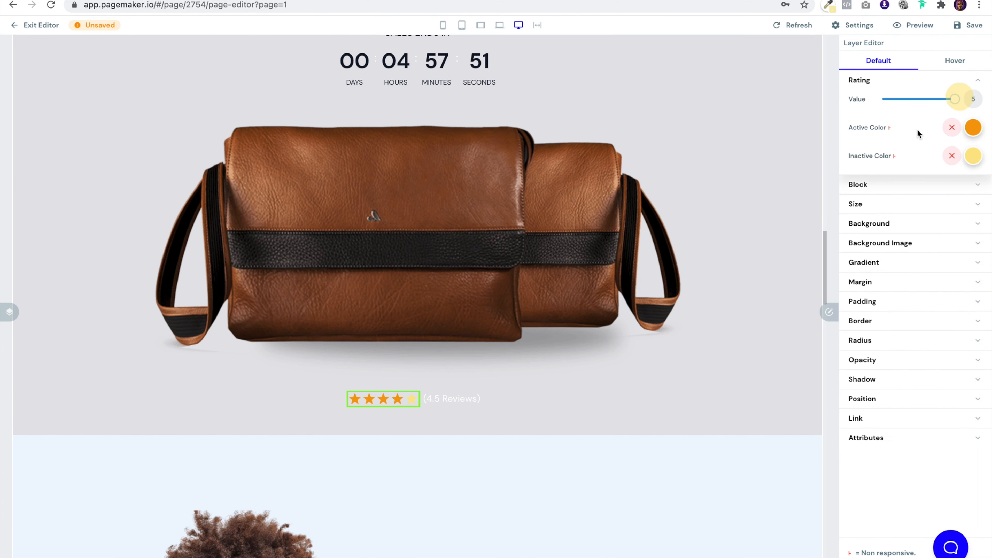
Replace the ratings label next to the stars with "2,3499 Reviews"
double_click(462, 401)
text(2,3499)
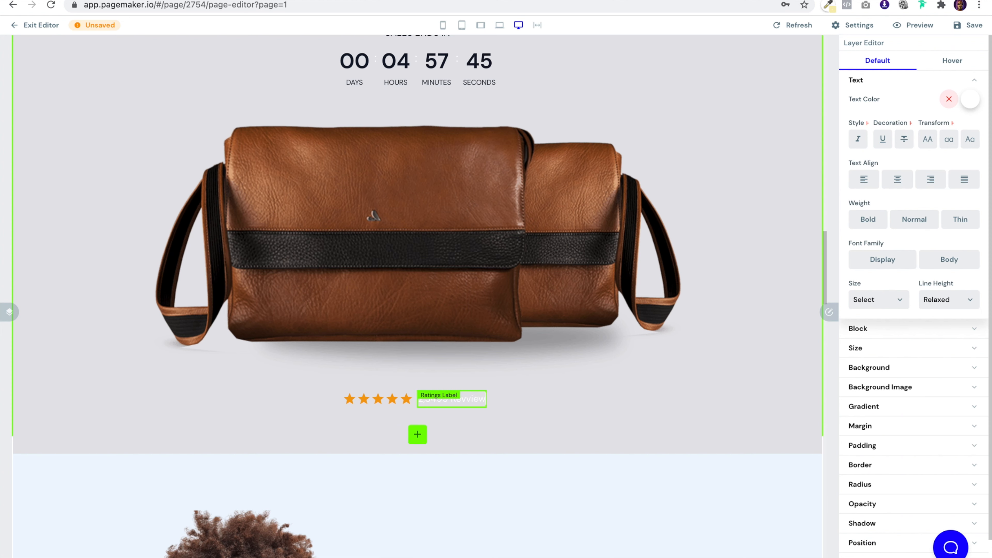
text( Reviews)
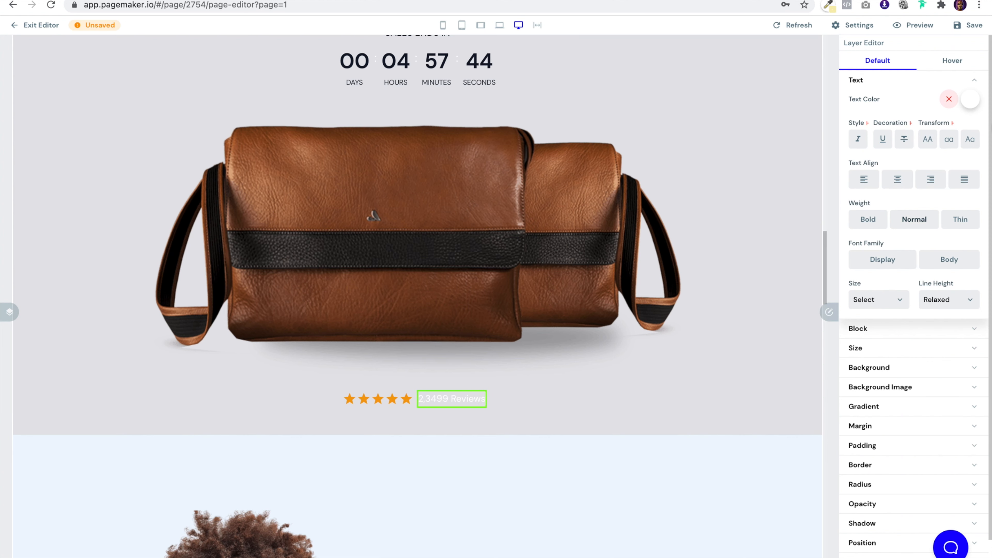
Format the reviews label with Blue Gray 900 text at size 2xl
click(972, 102)
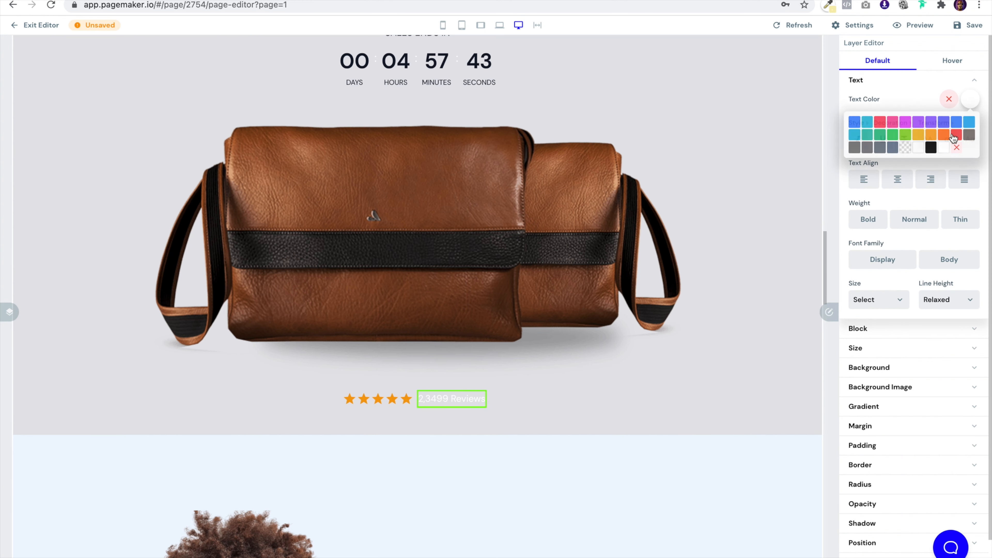
click(894, 148)
click(969, 179)
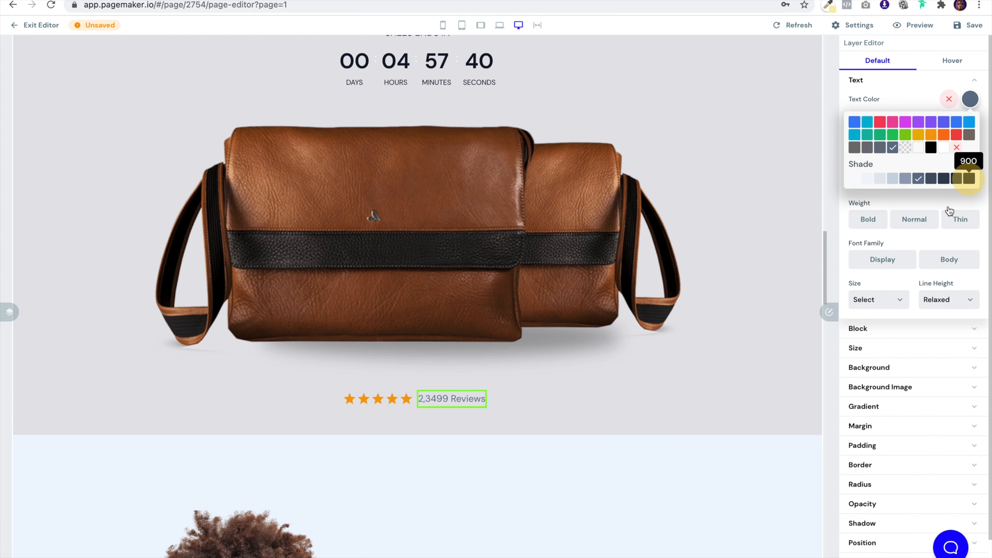
click(886, 299)
click(876, 375)
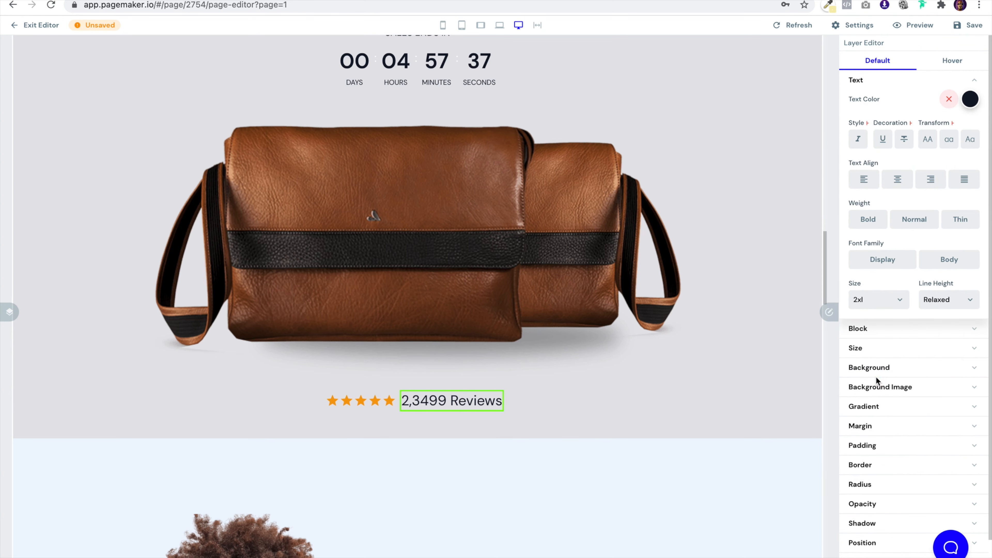
Select the leather bag image, and review the "Made by Hand" section and the "We Enjoy Our Work" modules below it
click(626, 158)
scroll(626, 158, up, 8)
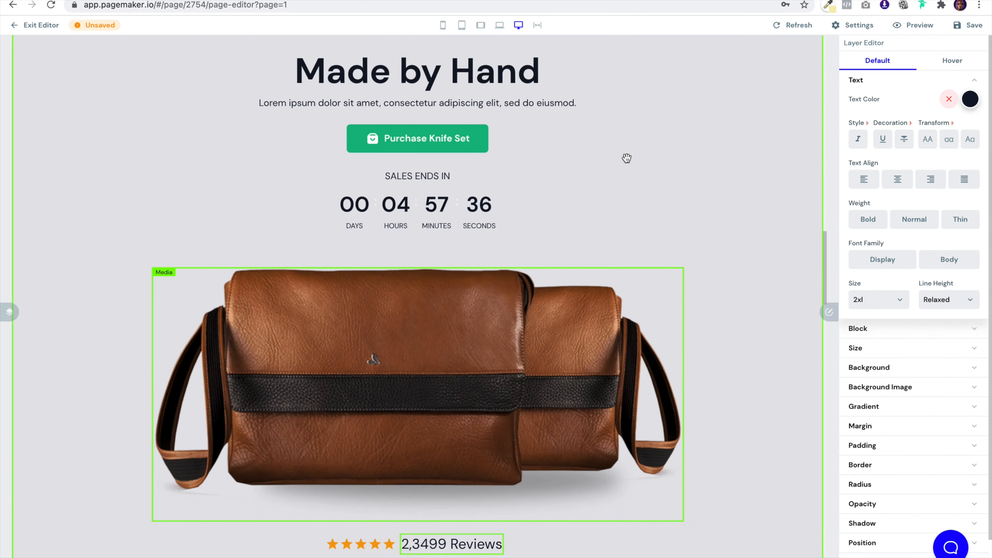
scroll(627, 157, down, 4)
scroll(627, 158, down, 2)
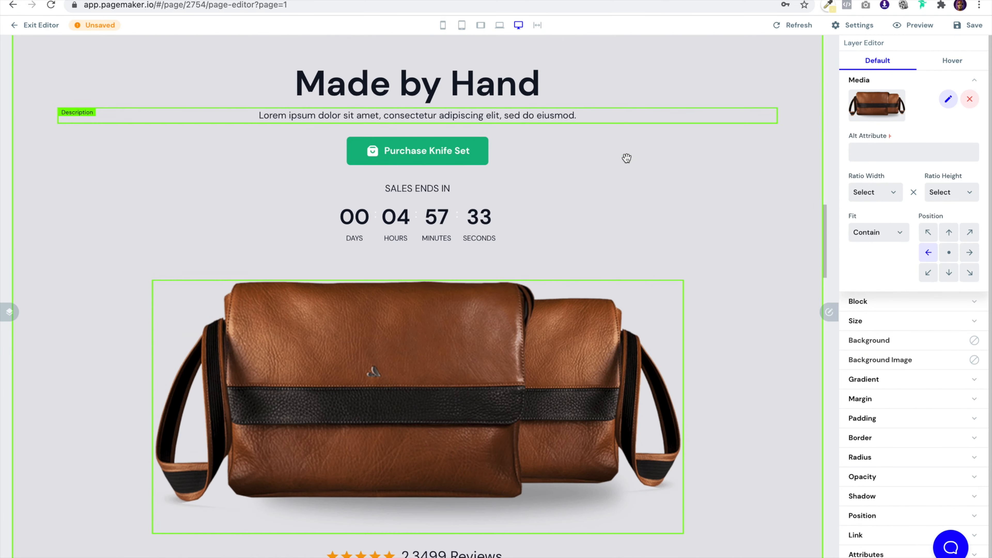
scroll(627, 158, up, 15)
scroll(627, 158, up, 10)
scroll(627, 158, down, 20)
scroll(626, 158, down, 15)
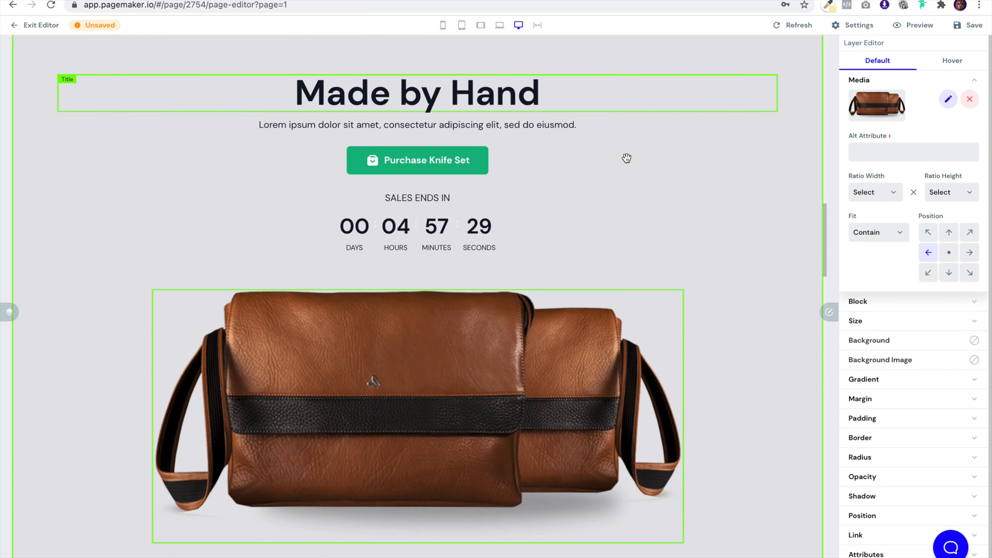
scroll(565, 173, down, 12)
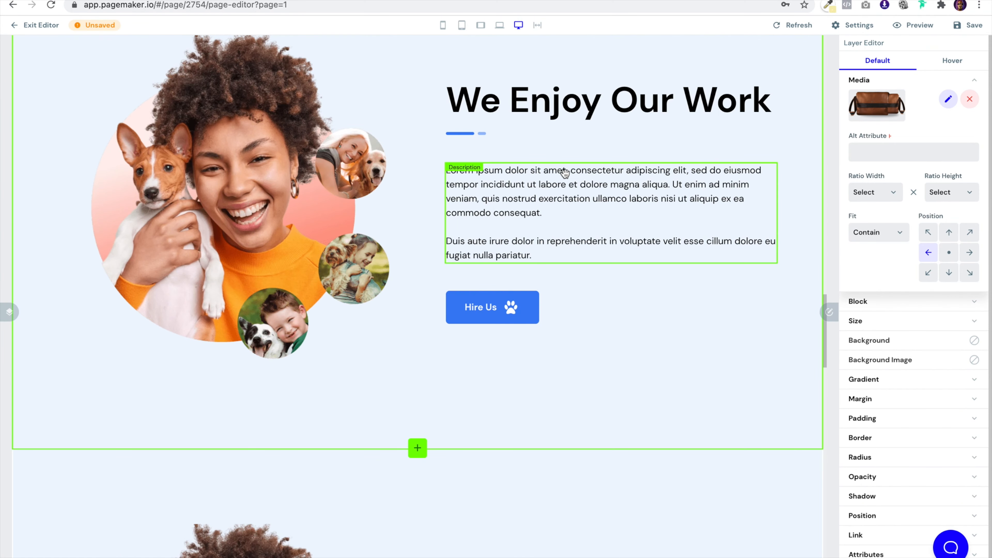
scroll(377, 234, down, 10)
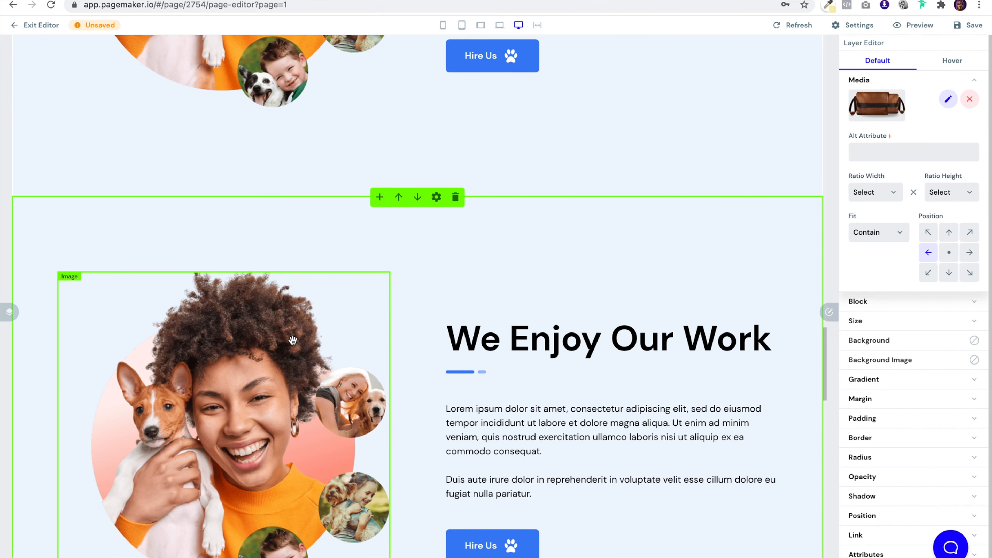
Reverse the row direction of the second "We Enjoy Our Work" module so its text comes before its image
scroll(293, 340, down, 6)
scroll(292, 340, down, 4)
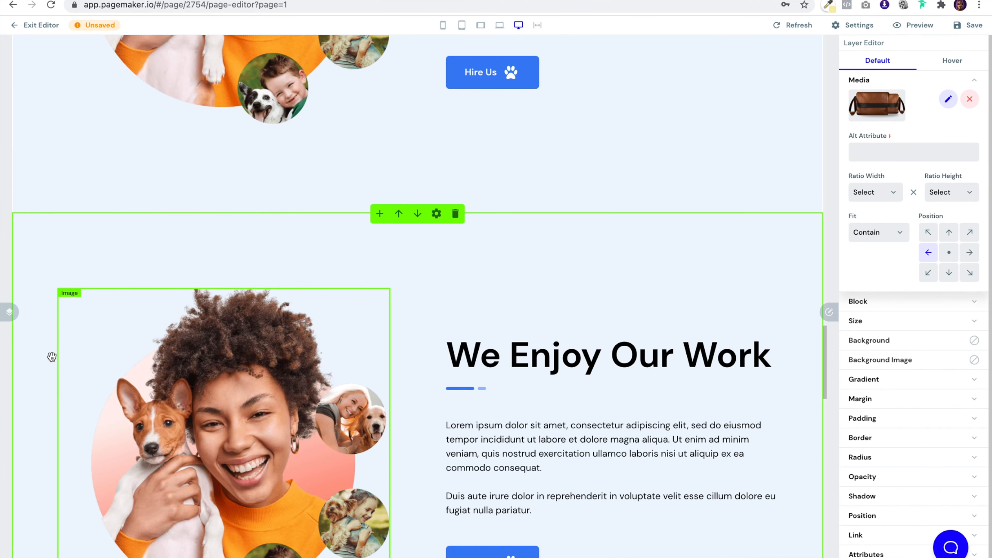
click(9, 312)
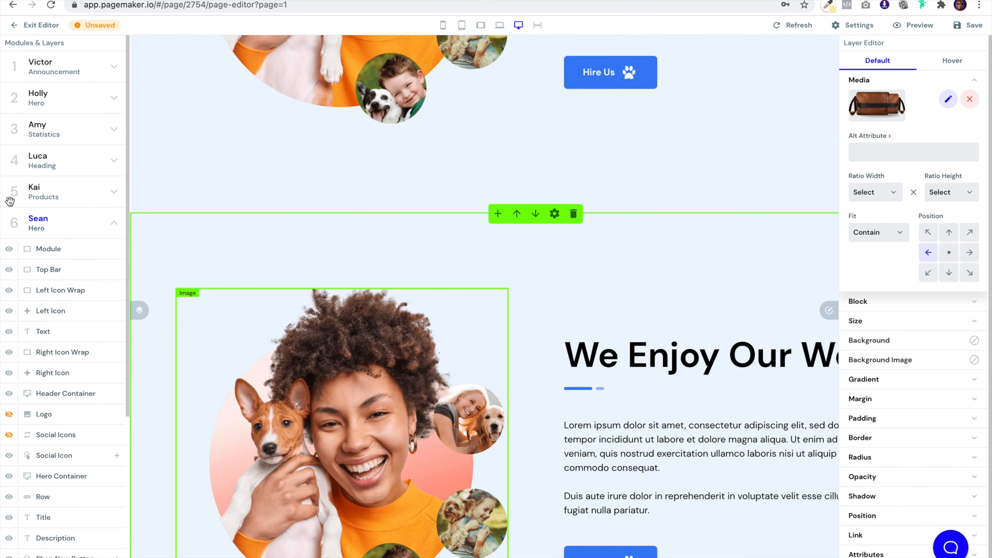
click(110, 232)
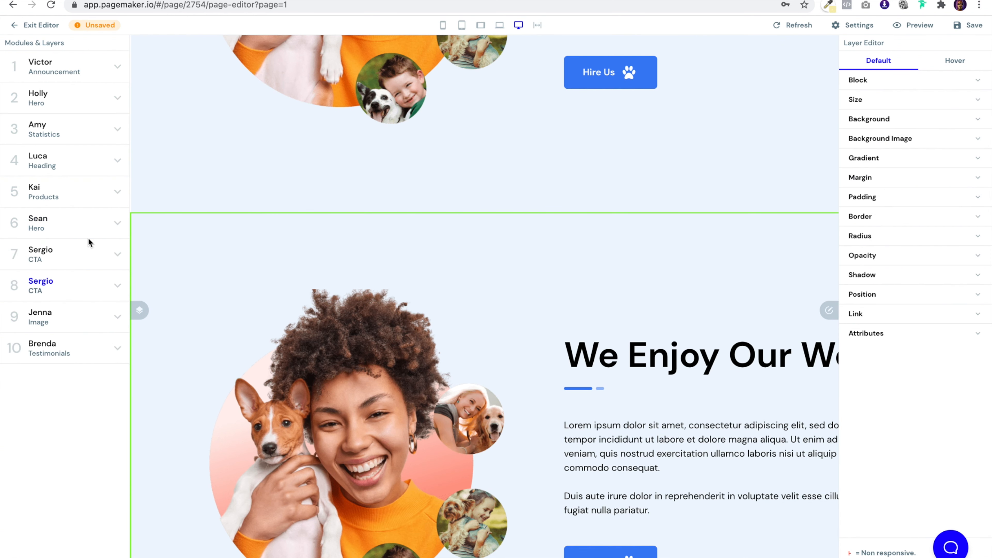
click(114, 289)
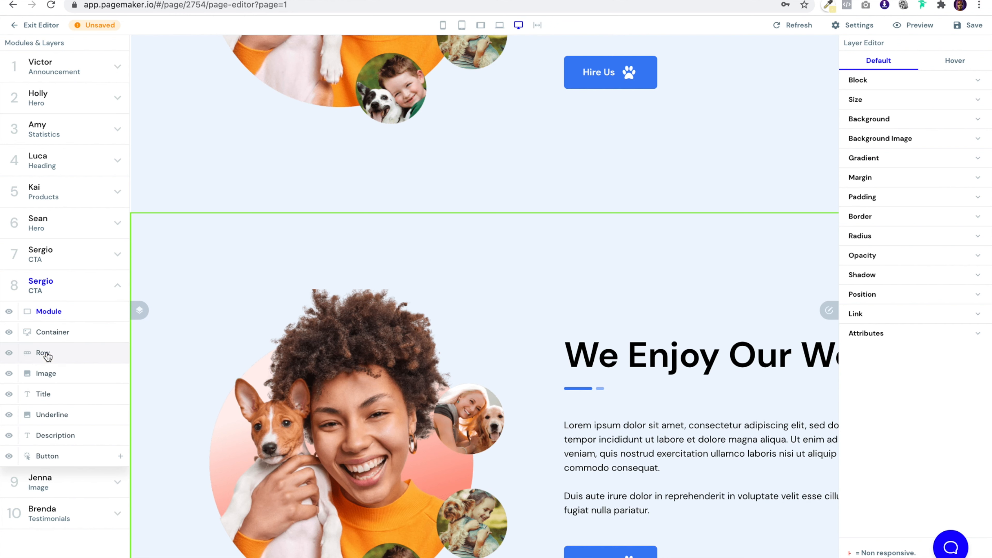
click(764, 250)
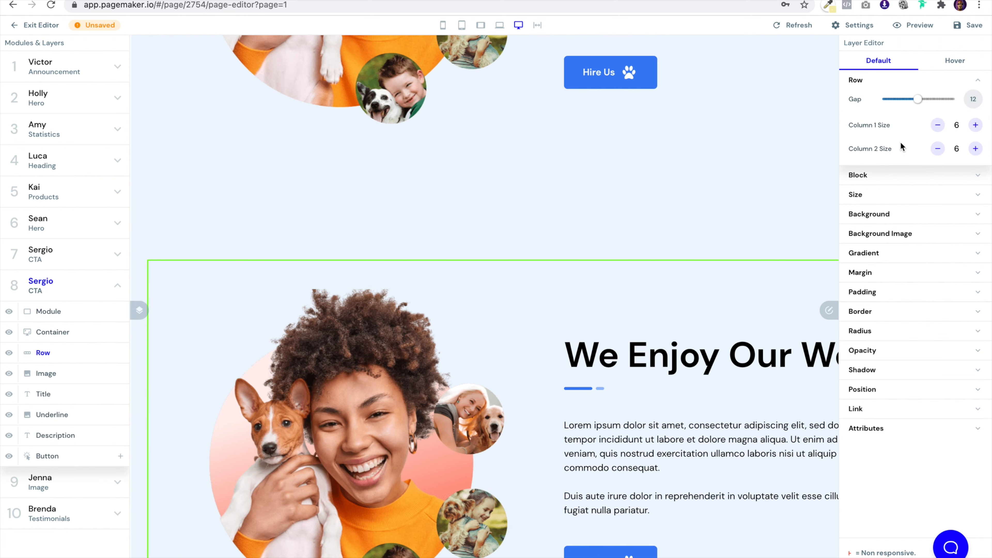
click(889, 177)
click(898, 284)
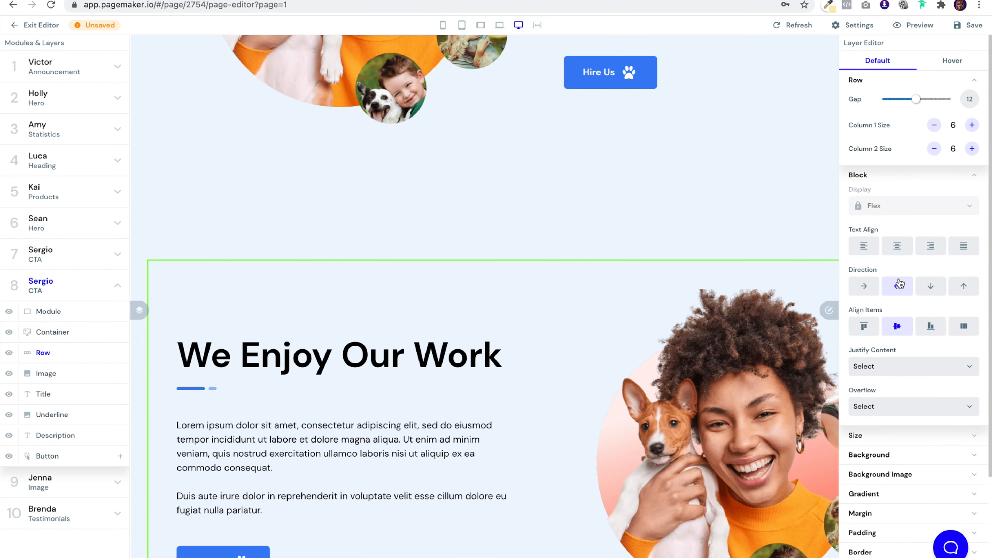
click(864, 285)
click(898, 286)
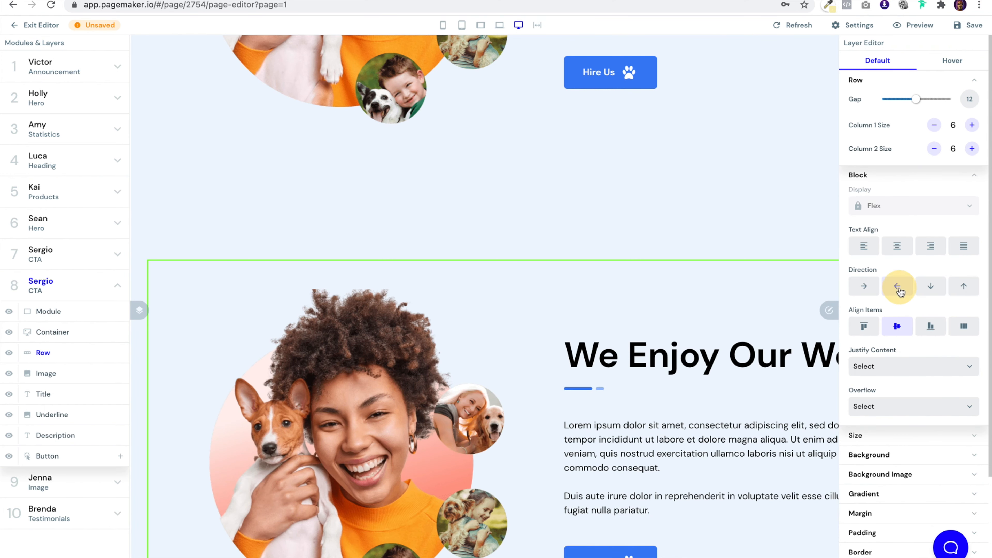
click(864, 285)
click(897, 288)
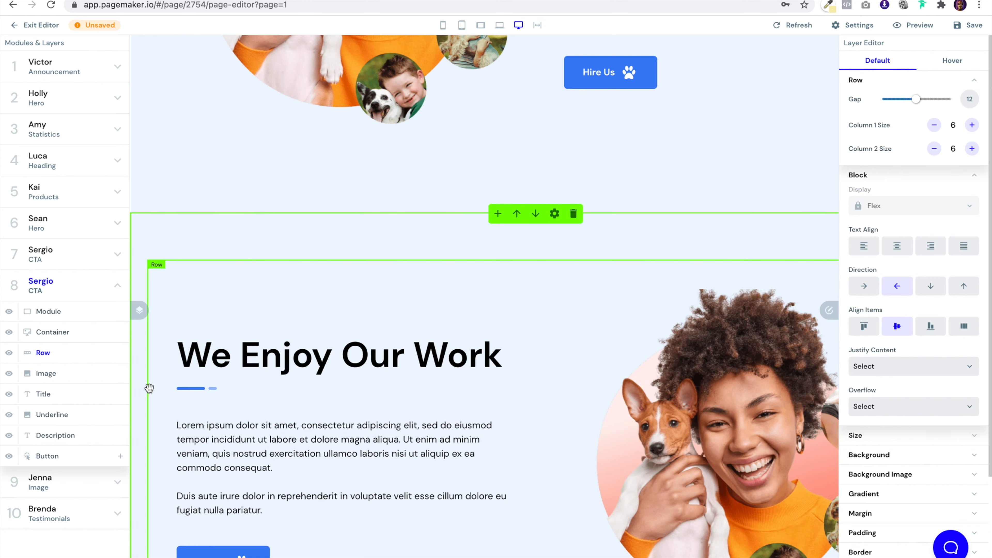
click(135, 310)
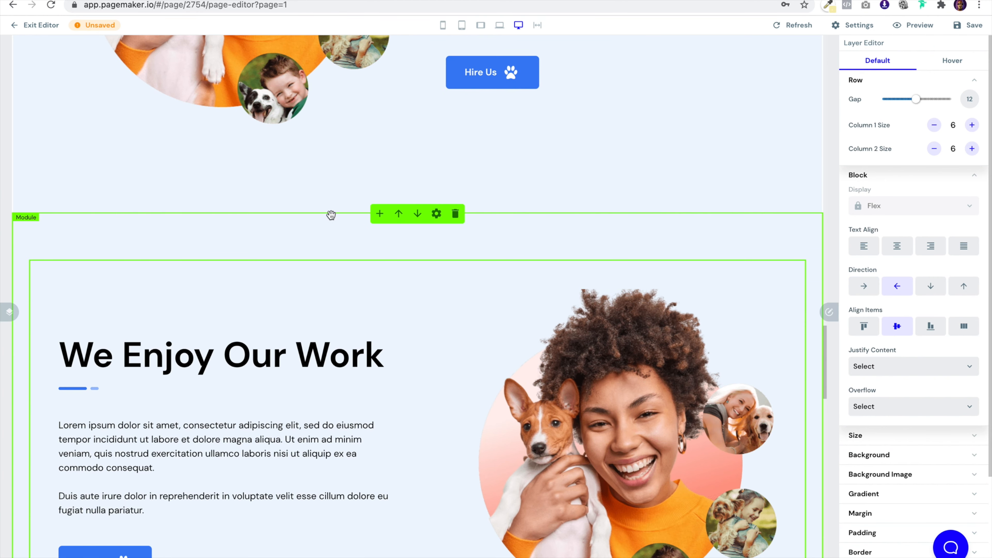
click(830, 311)
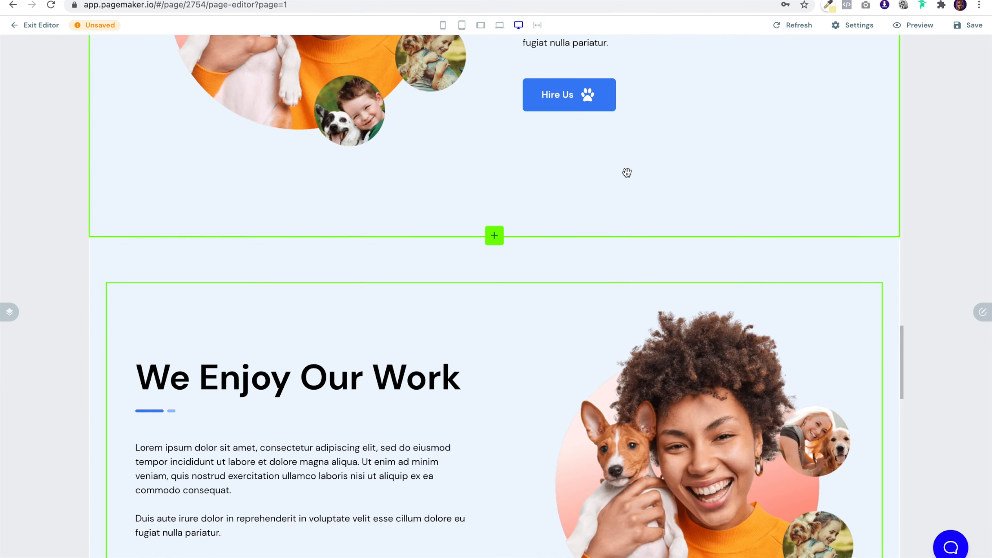
Select the image of the first "We Enjoy Our Work" module and open its media selection
scroll(510, 241, up, 2)
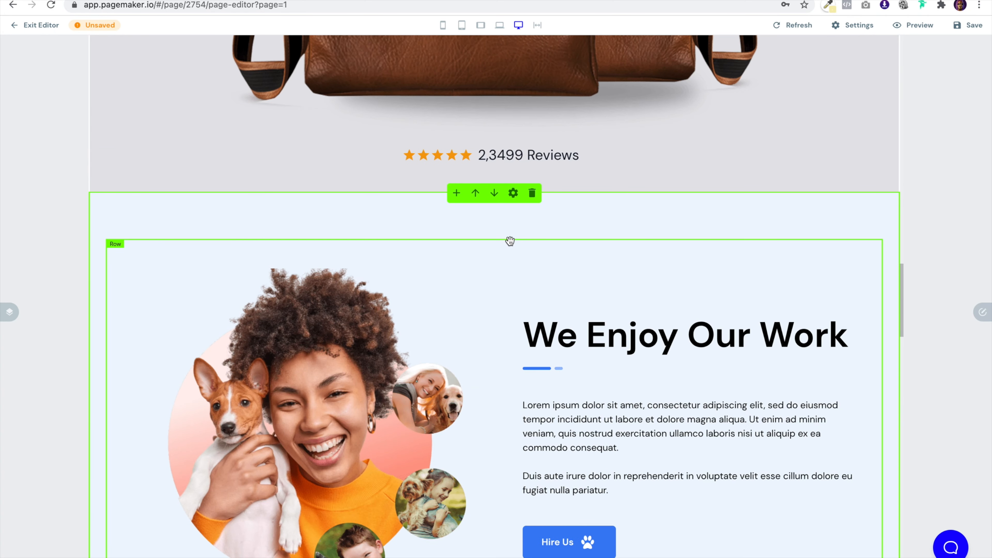
scroll(510, 241, down, 6)
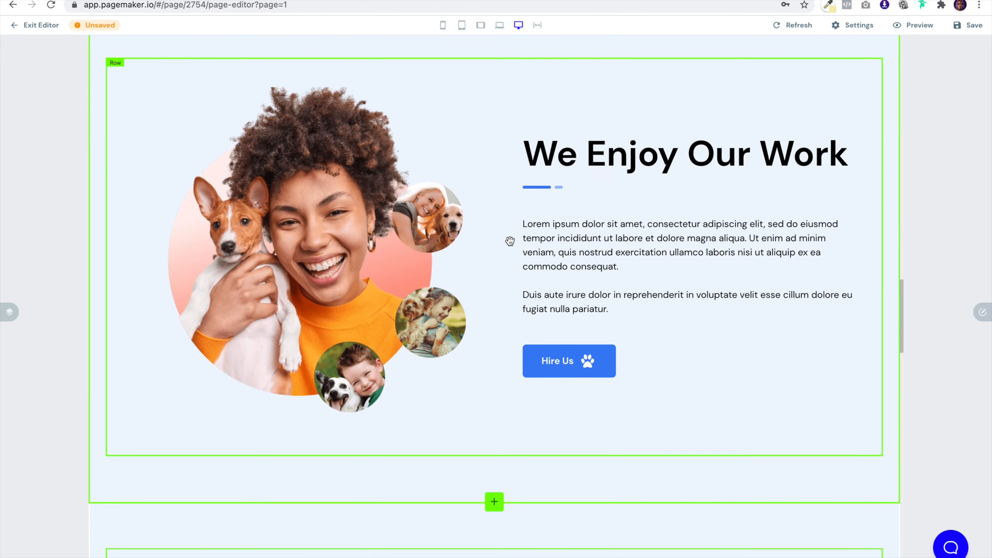
scroll(510, 241, down, 8)
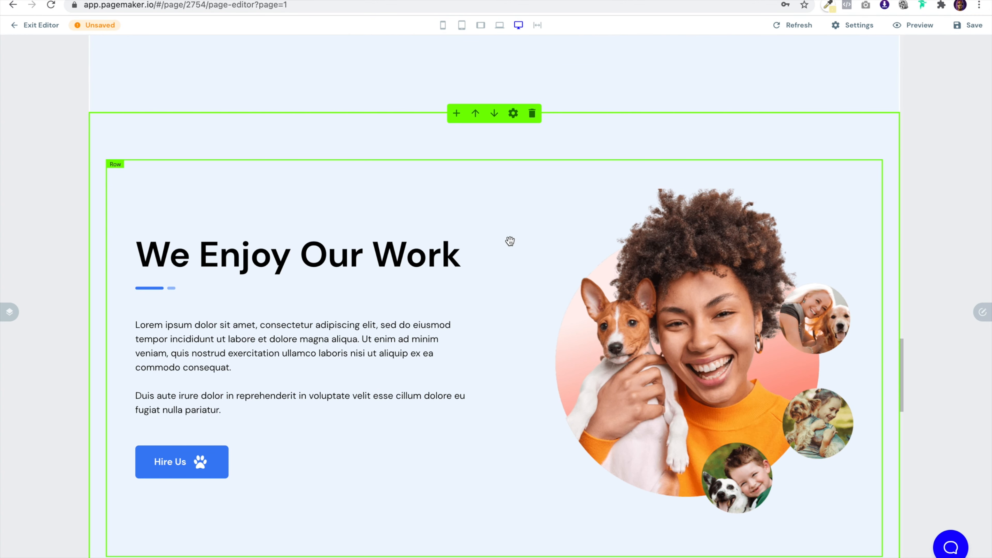
scroll(510, 240, down, 12)
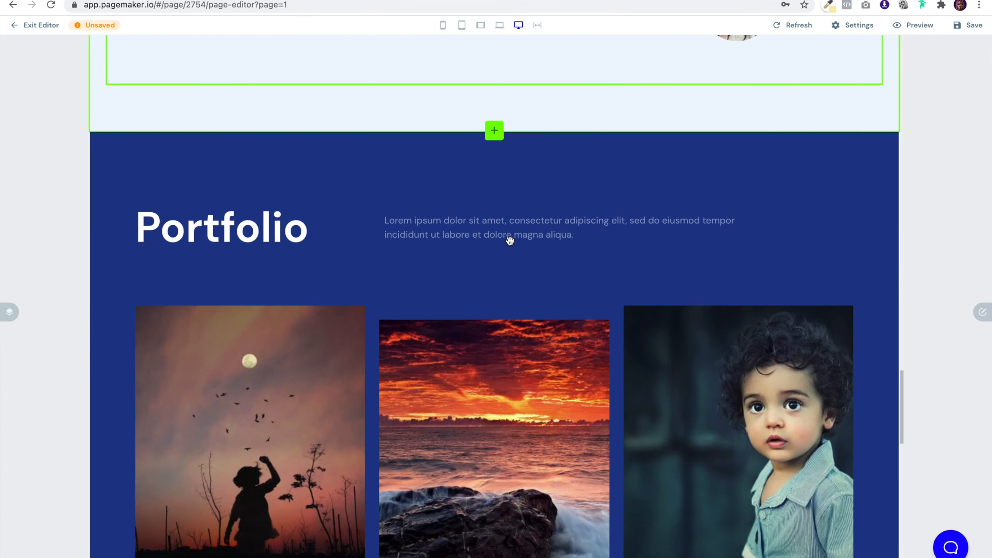
scroll(510, 241, up, 20)
click(367, 237)
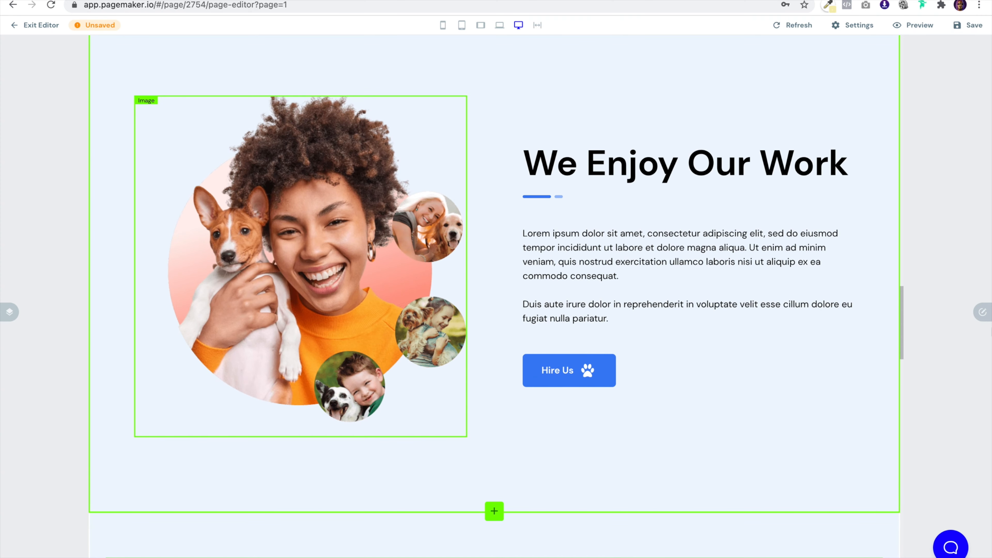
click(981, 311)
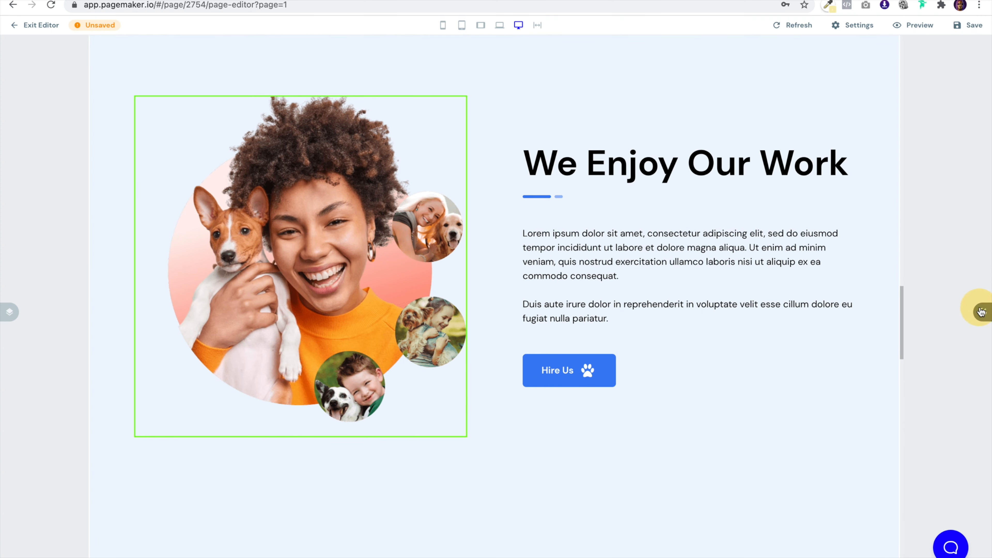
click(949, 99)
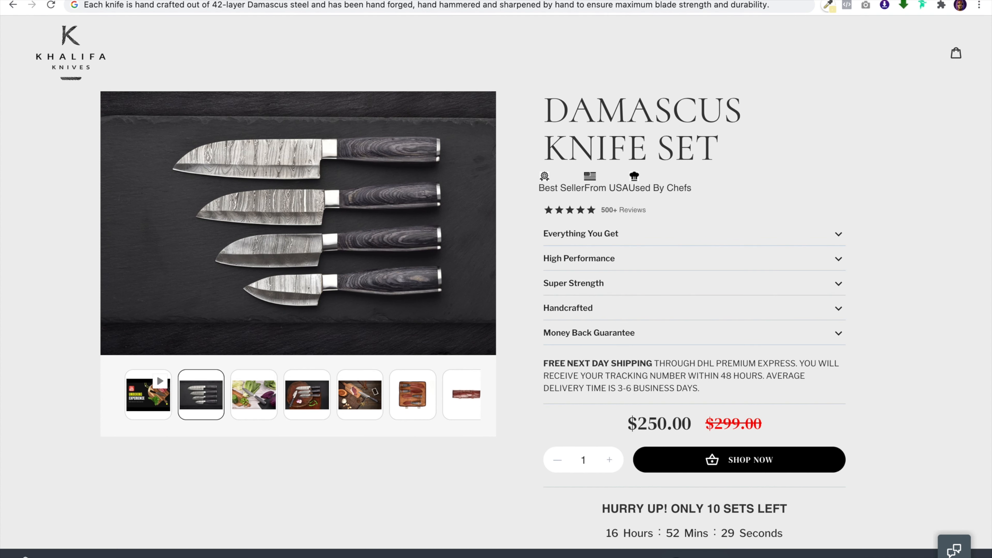
Switch to the Khalifa Knives product page and download its two images showing a knife with pomegranate using the image downloader extension
click(884, 5)
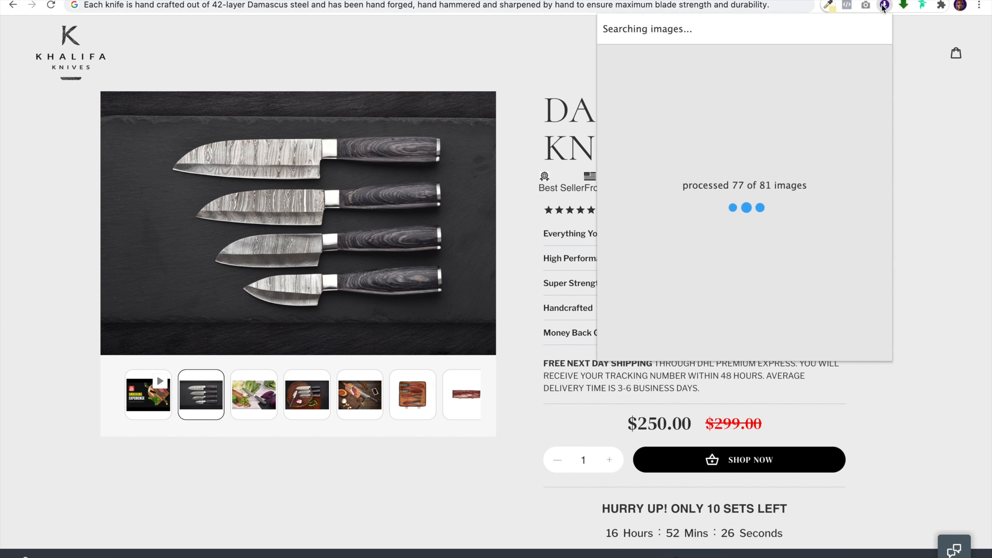
scroll(668, 187, down, 10)
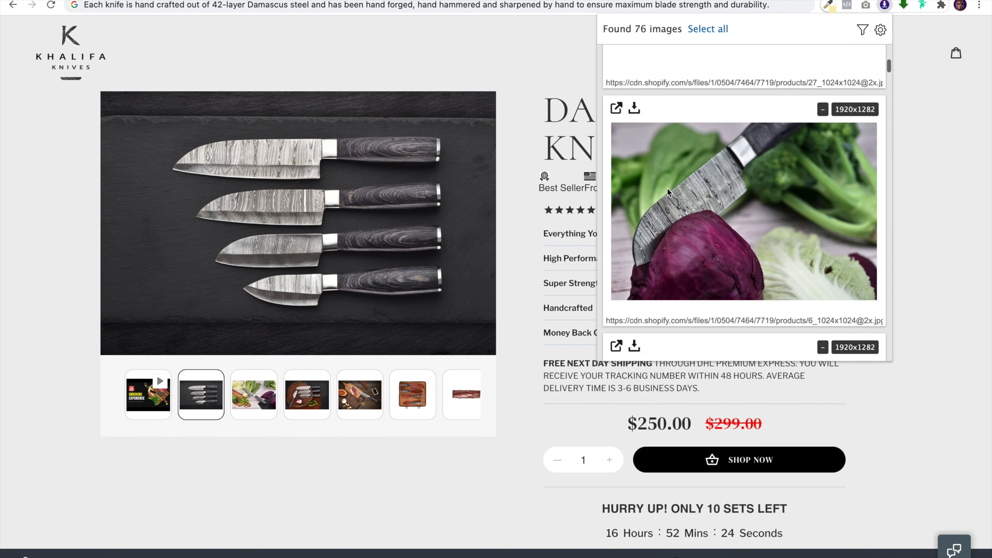
scroll(668, 187, down, 15)
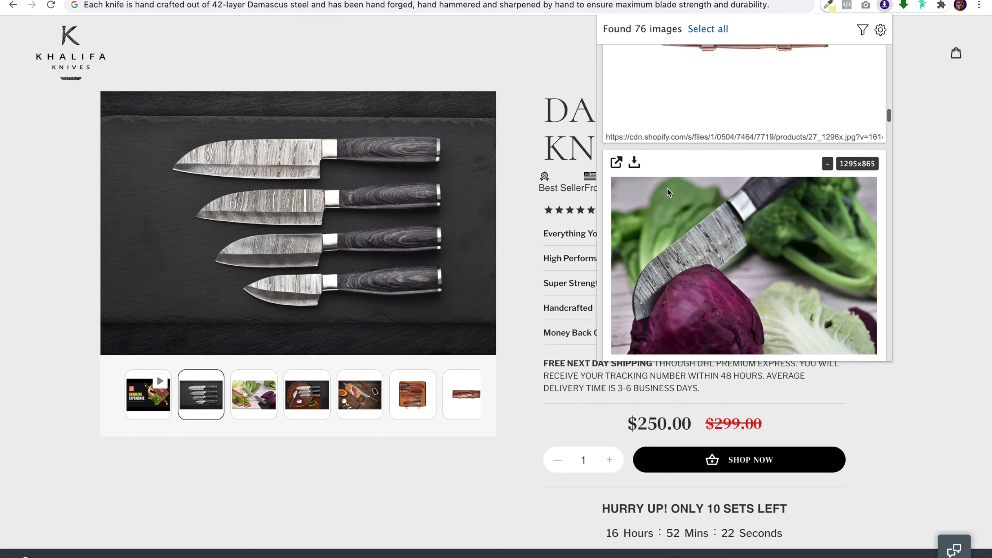
scroll(668, 188, down, 15)
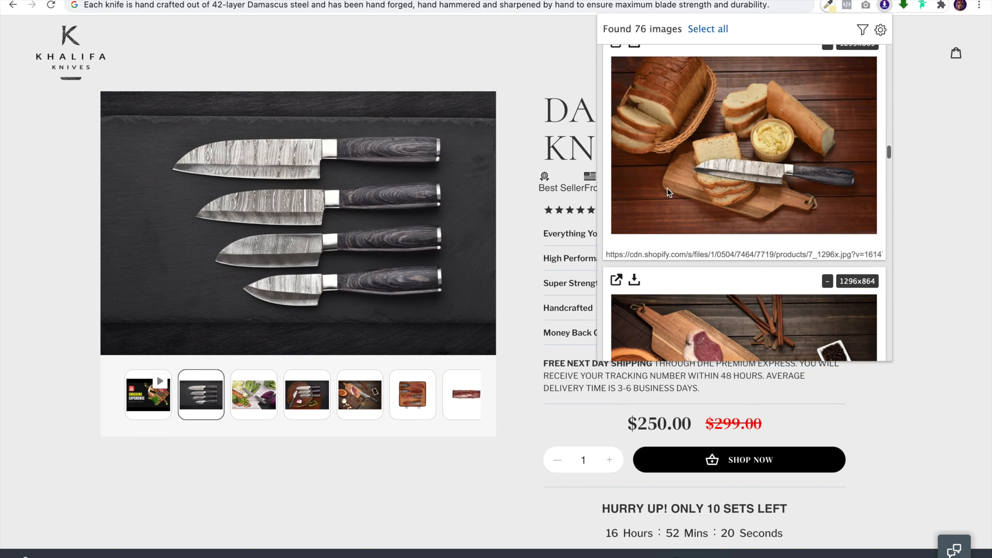
scroll(667, 188, down, 15)
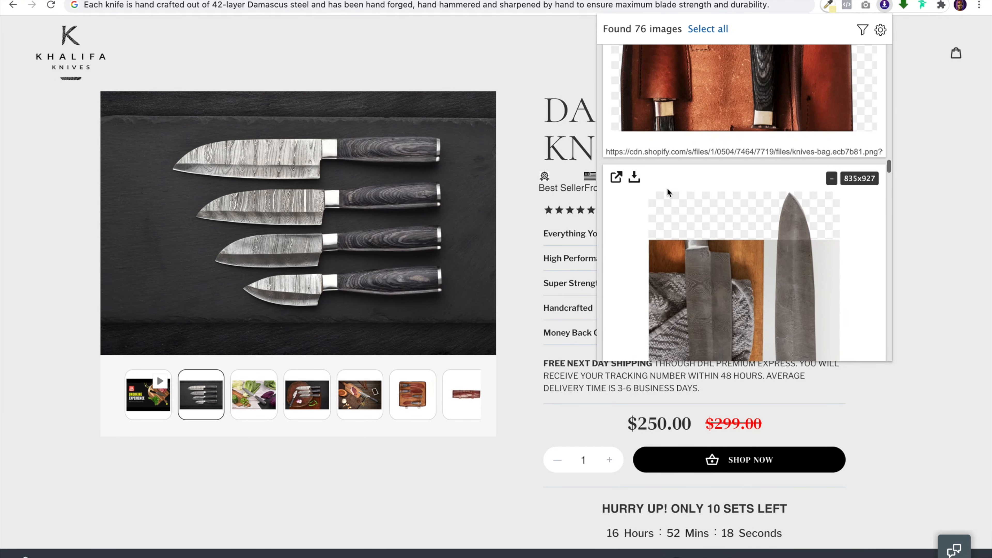
scroll(668, 187, down, 3)
click(668, 188)
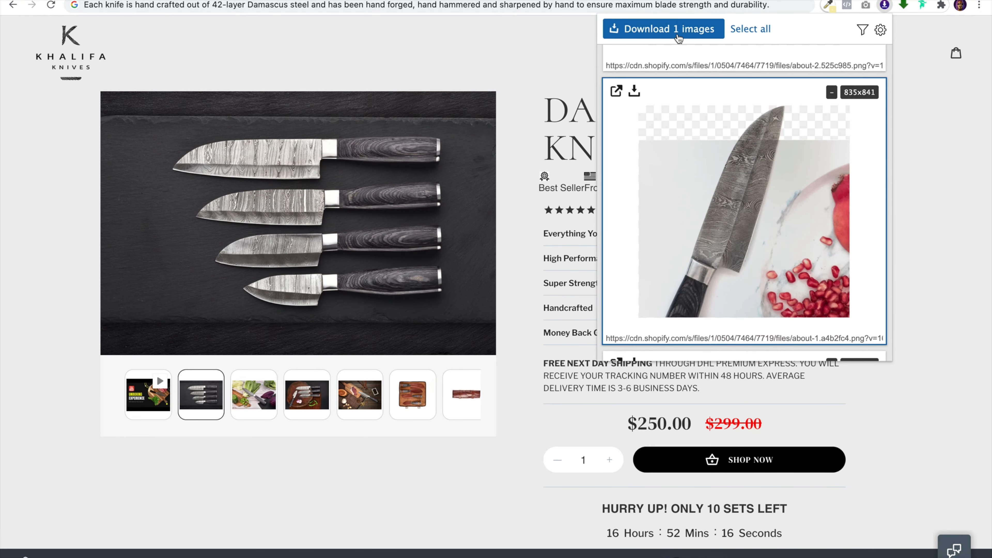
scroll(757, 195, down, 1)
scroll(757, 195, down, 5)
click(757, 195)
click(663, 29)
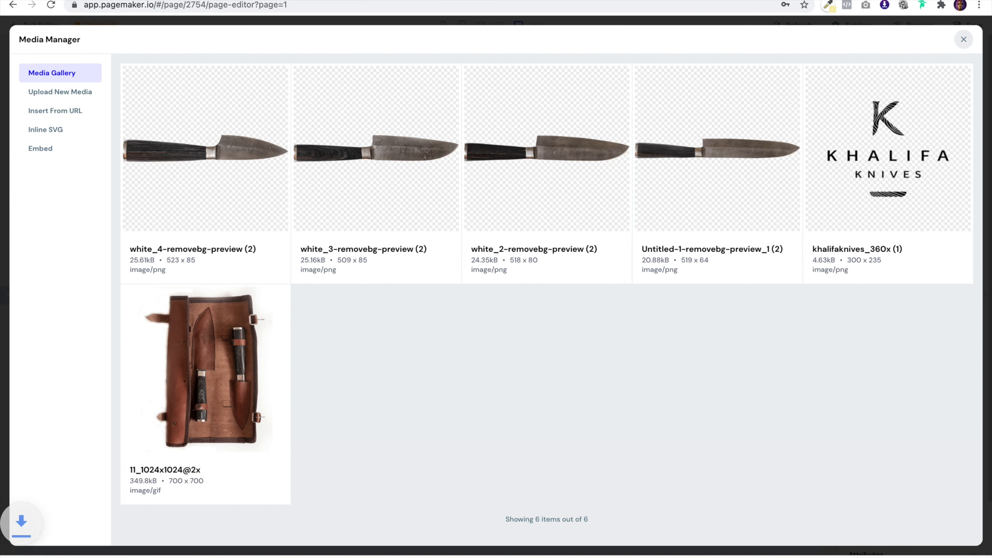
Upload the downloaded upright knife picture as the first "We Enjoy Our Work" module's image and the whole pomegranate picture as the second's
click(69, 93)
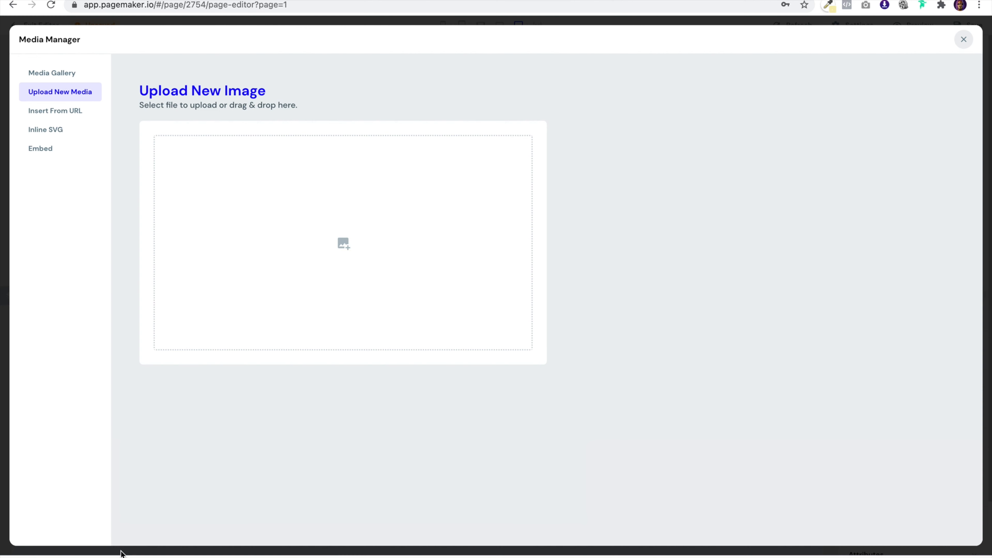
drag(308, 263, 308, 264)
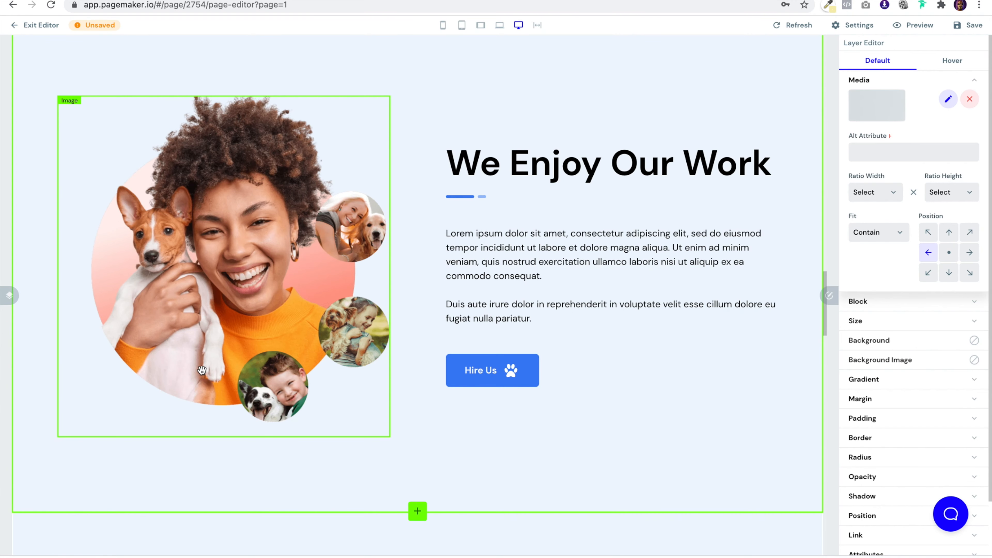
scroll(410, 295, down, 10)
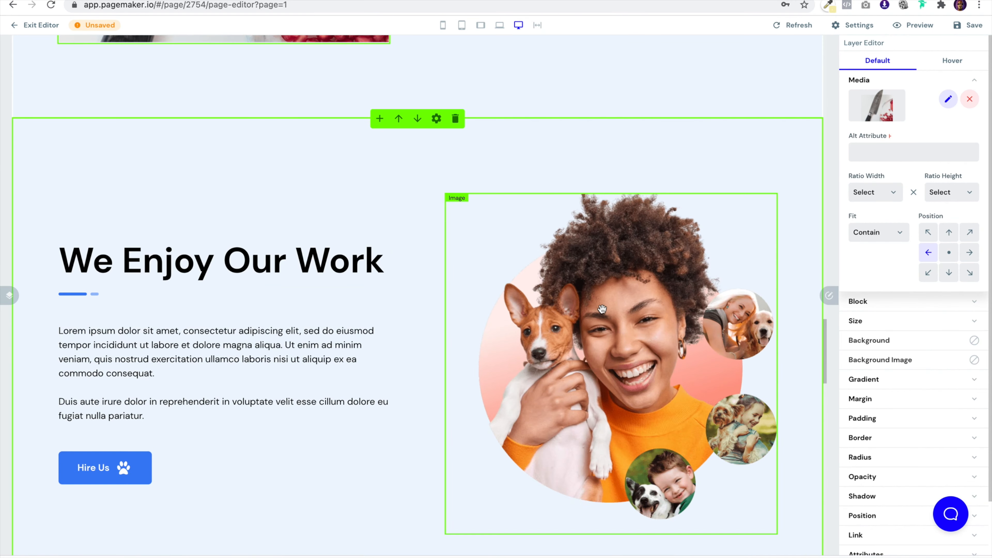
click(948, 100)
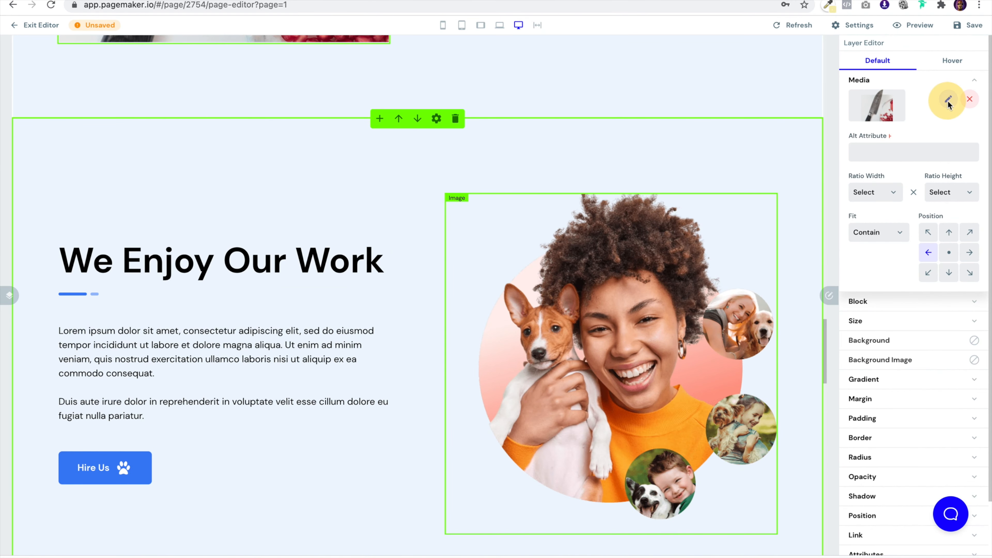
drag(123, 472, 302, 180)
click(190, 367)
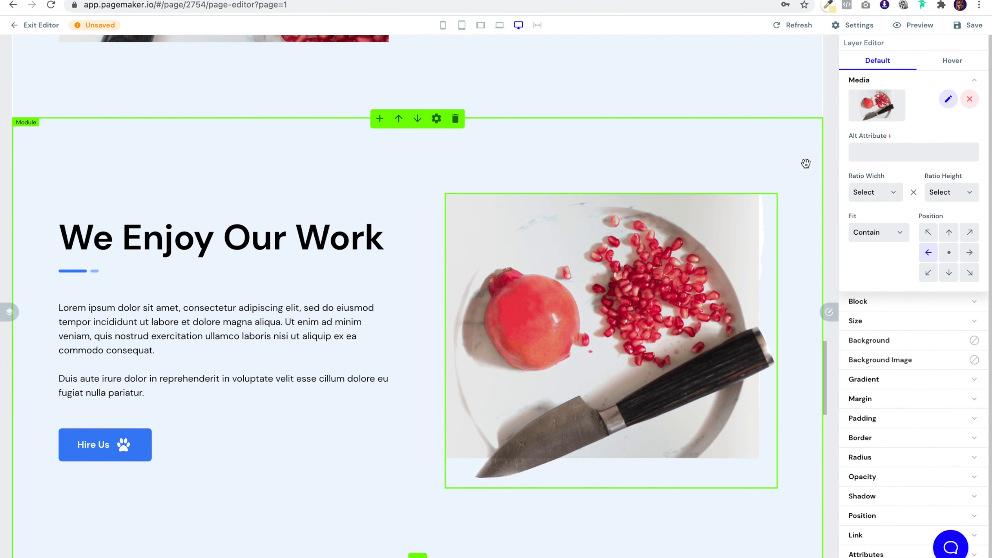
Set the background color of the first "We Enjoy Our Work" module to white
scroll(806, 164, up, 10)
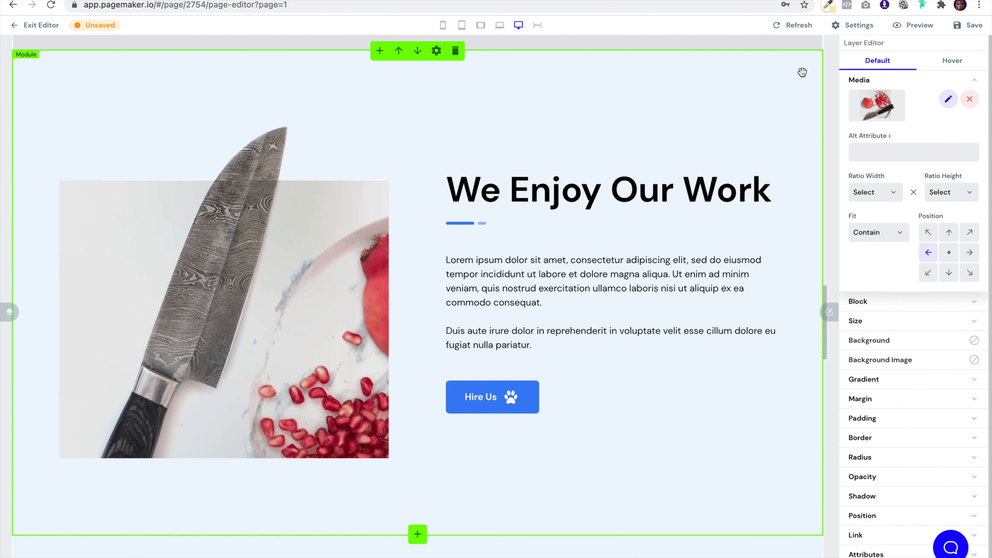
click(949, 105)
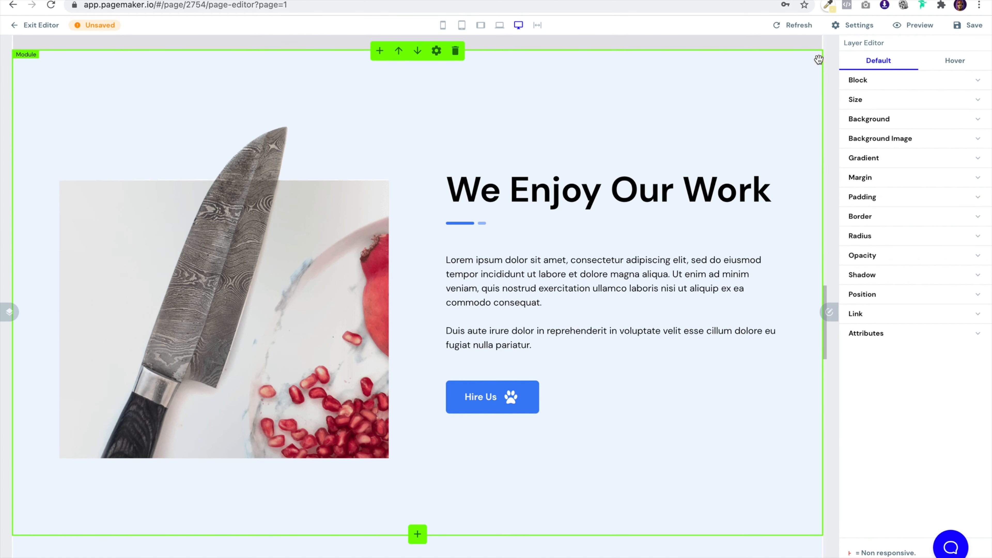
click(892, 122)
click(972, 141)
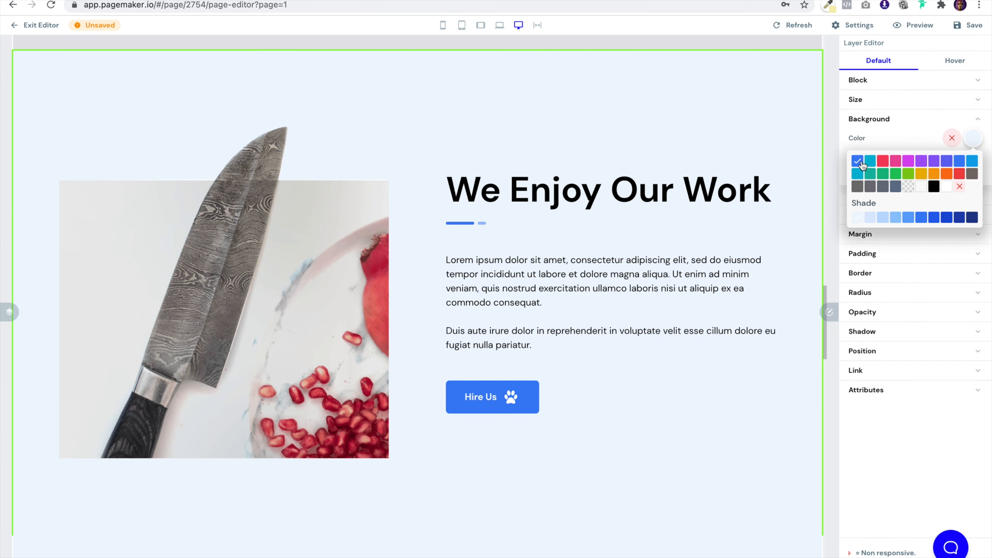
click(948, 190)
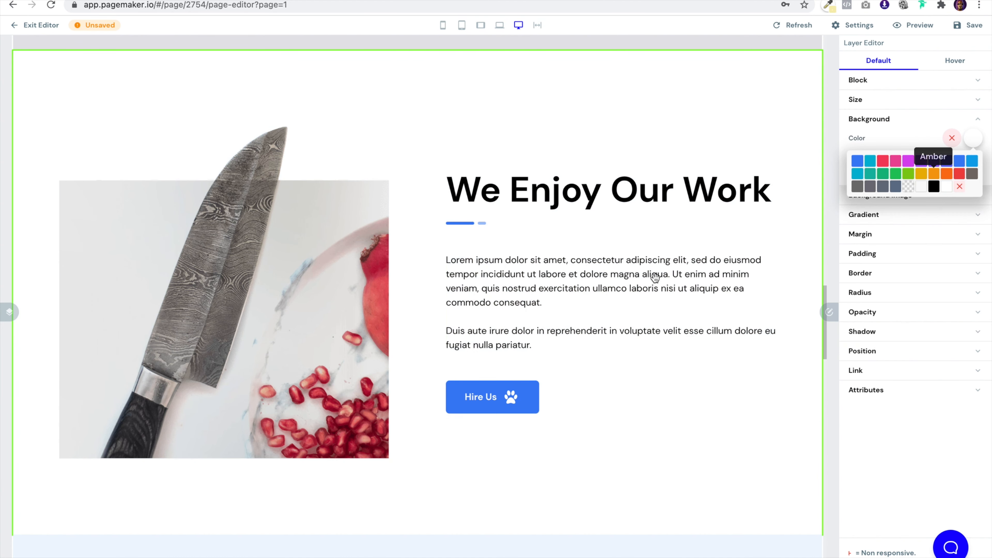
Set the background color of the second "We Enjoy Our Work" module to a very light gray shade
scroll(687, 250, down, 5)
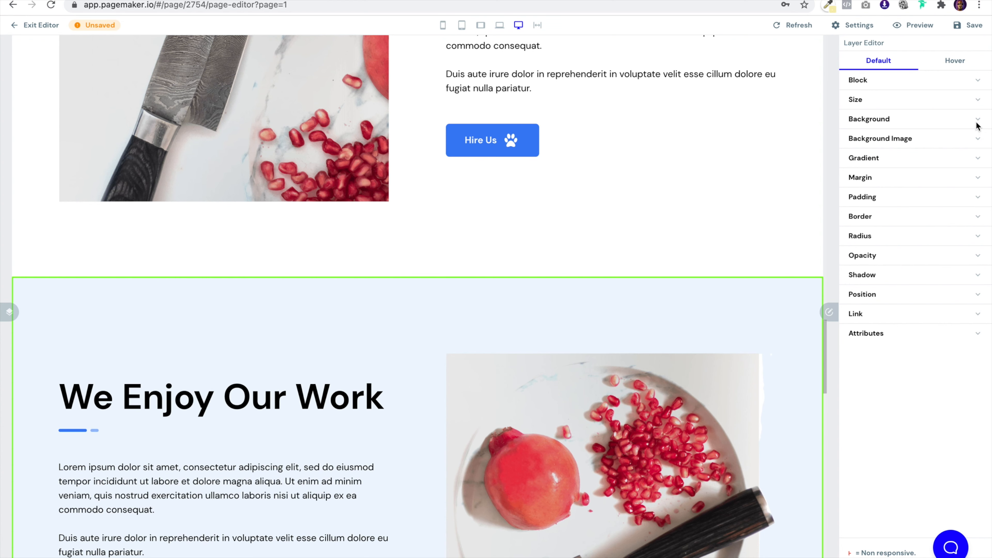
click(961, 122)
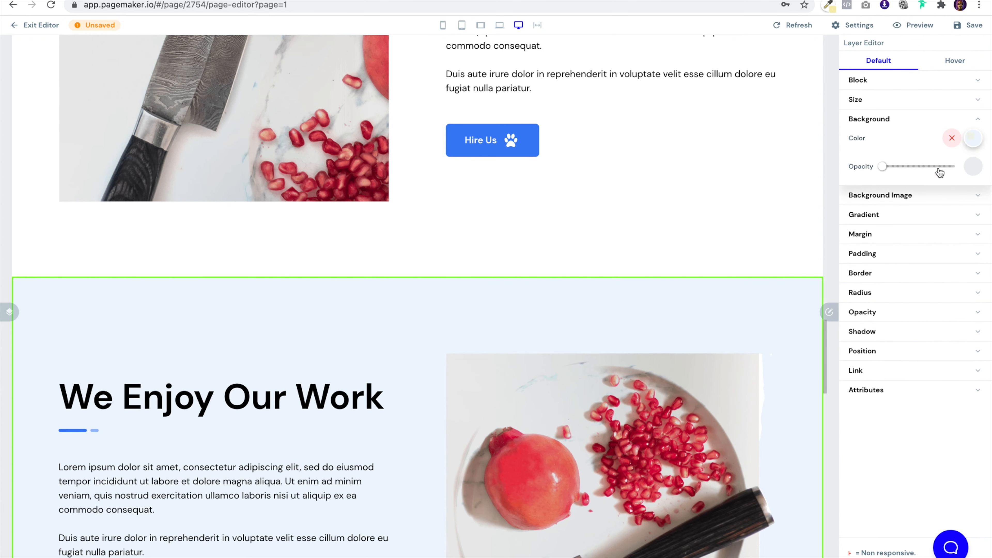
click(973, 137)
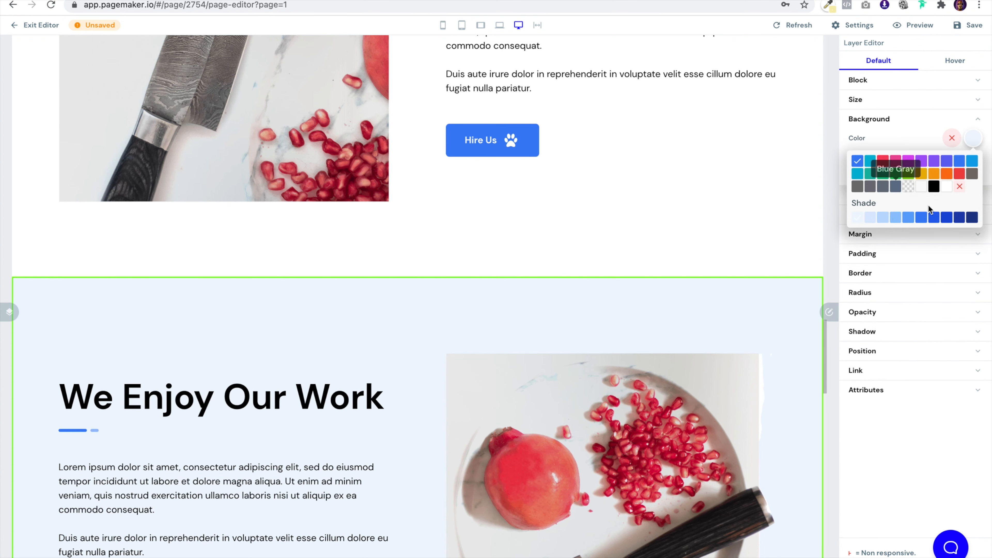
click(869, 186)
click(858, 218)
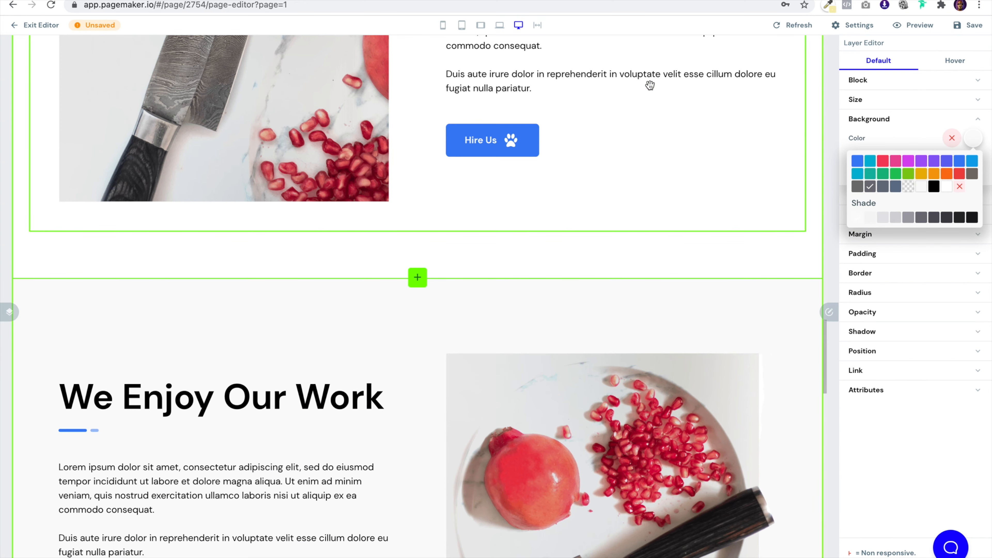
Change the first "We Enjoy Our Work" title to "Handcrafted Luxury" and set its text size to 5xl
click(636, 299)
scroll(656, 407, down, 5)
scroll(658, 408, up, 6)
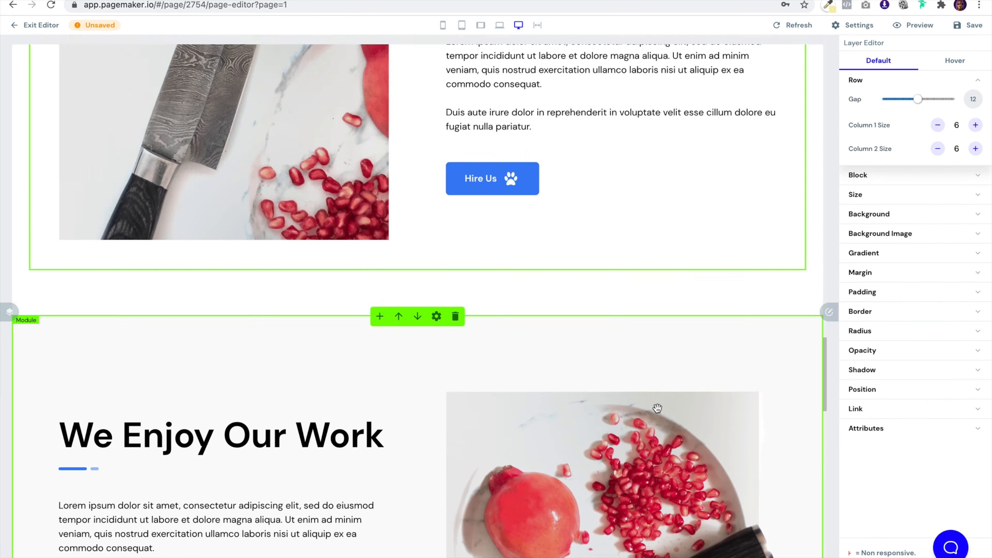
scroll(657, 408, up, 8)
scroll(657, 408, down, 6)
scroll(658, 408, up, 1)
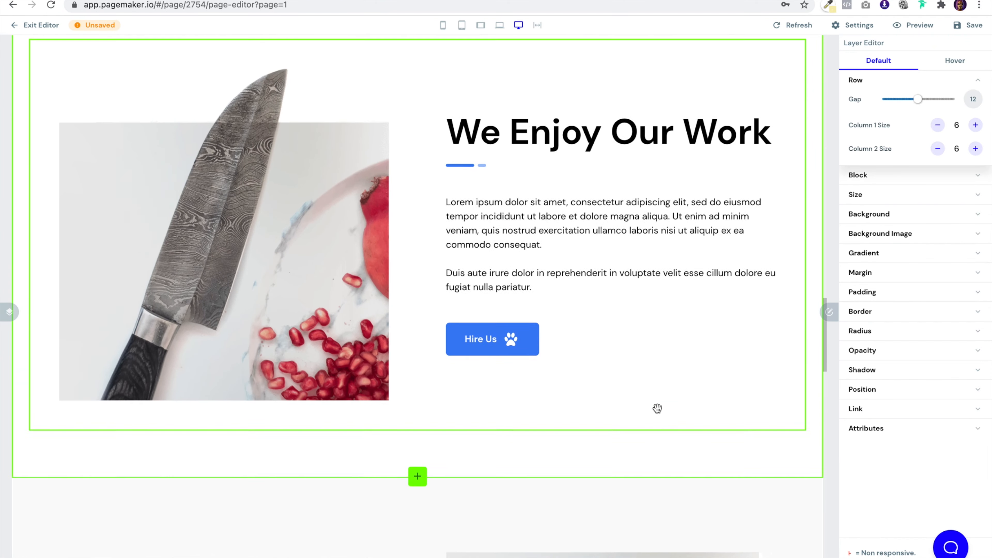
scroll(657, 409, up, 2)
triple_click(632, 239)
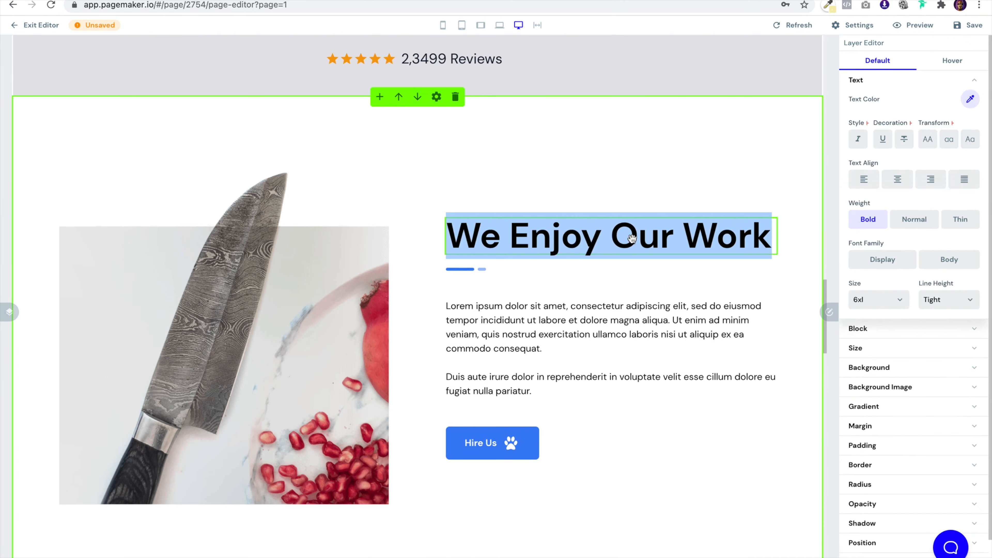
text(H)
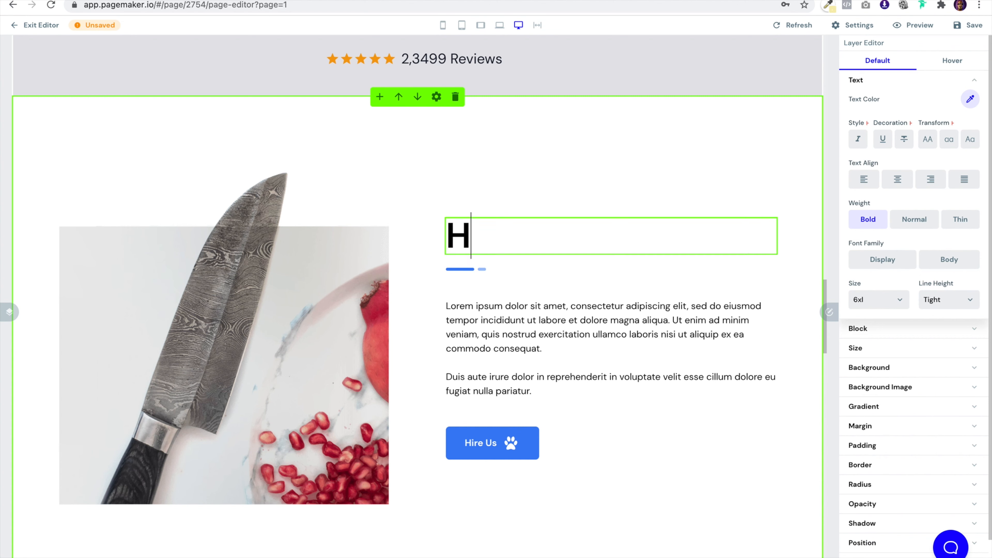
text(andcrafted Lux)
key(BackSpace)
text(uxury)
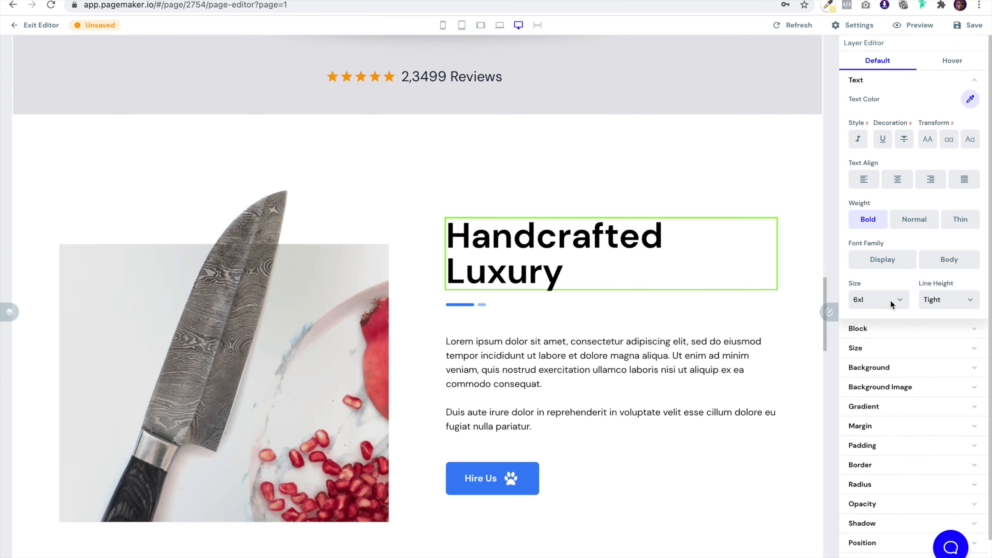
click(888, 299)
click(886, 286)
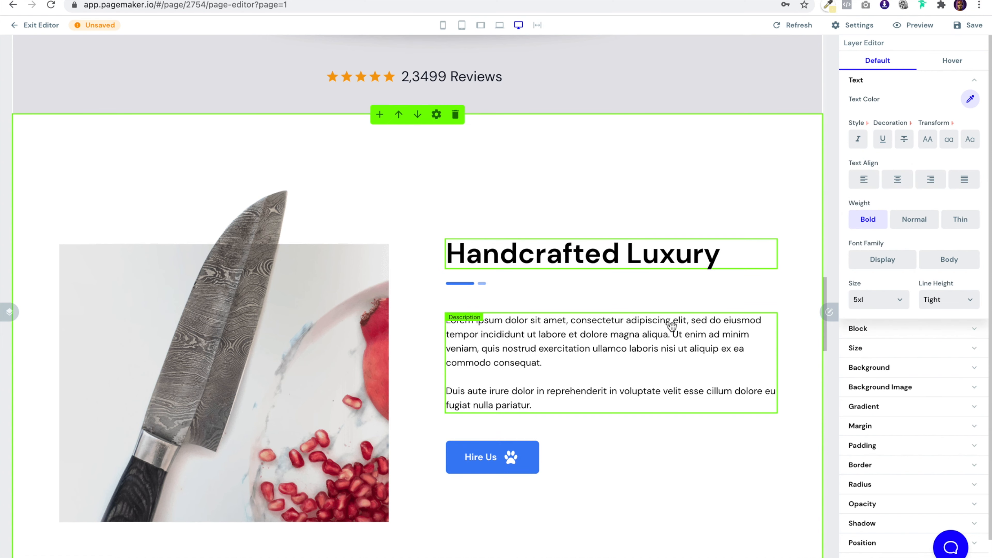
Change the second module's "We Enjoy Our Work" title to "50 Years of History" and set its text size to 5xl
scroll(672, 327, down, 5)
scroll(671, 326, down, 2)
click(350, 443)
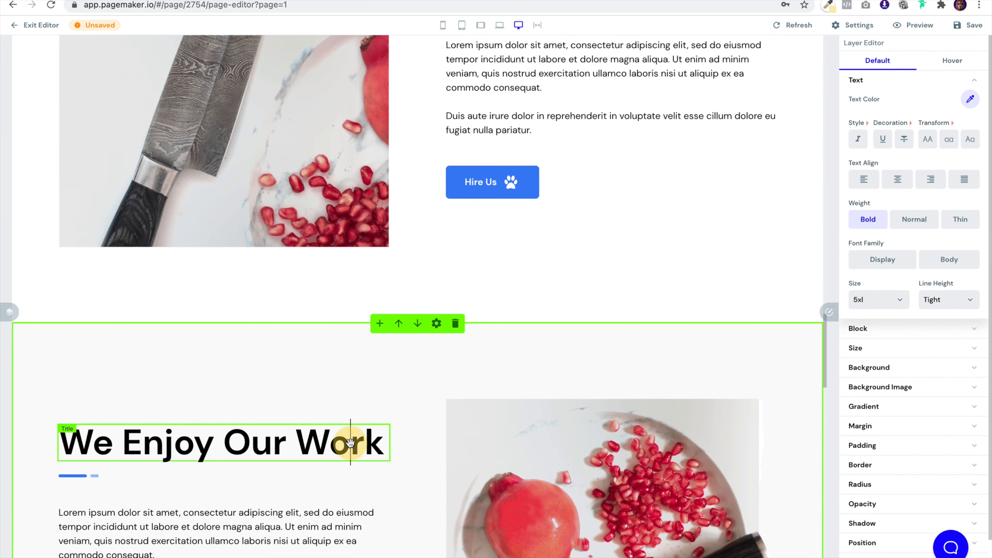
triple_click(350, 443)
text(5)
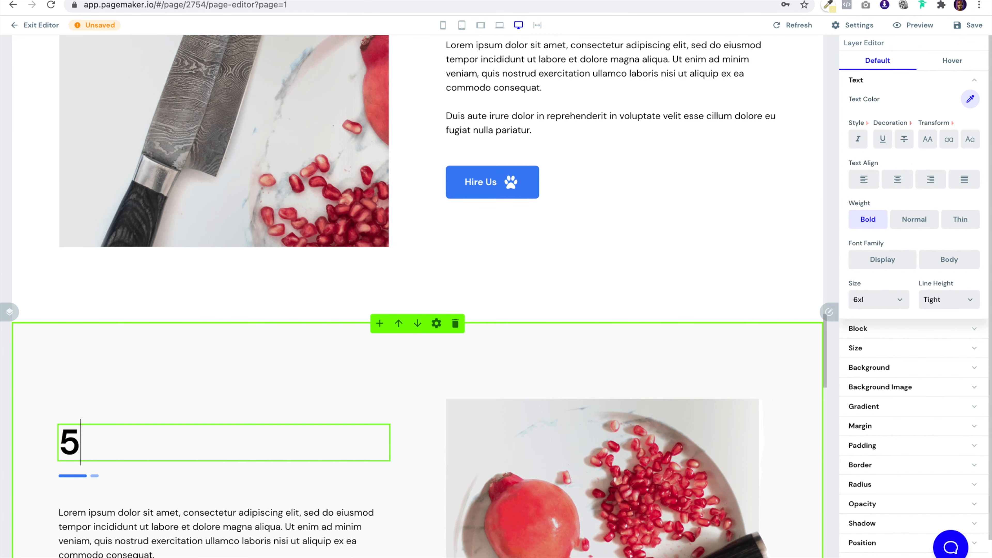
text(0 Years of History)
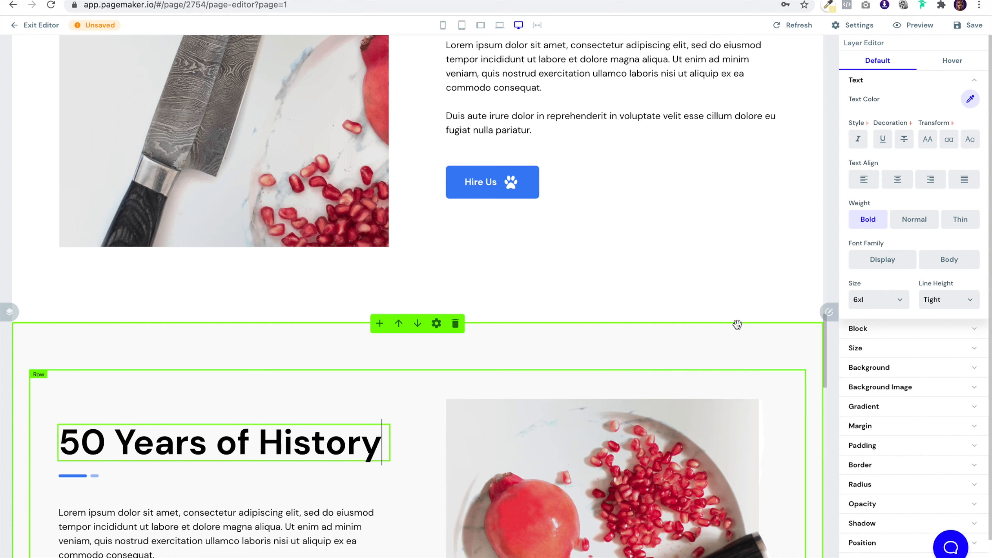
click(874, 299)
click(873, 285)
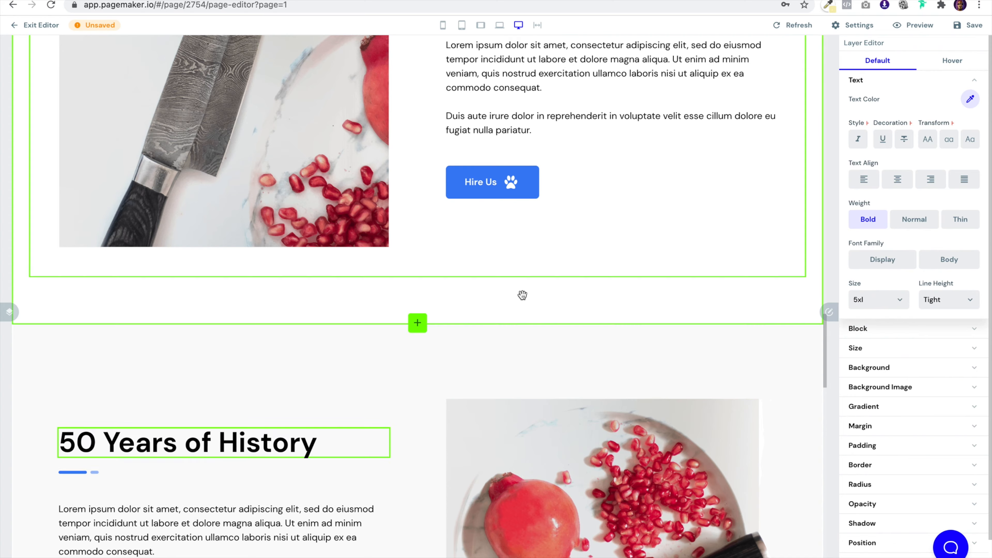
Replace the "Hire Us" button label in the "Handcrafted Luxury" module with "Purchase Knife Set"
scroll(523, 295, up, 2)
scroll(523, 295, up, 5)
scroll(520, 292, down, 6)
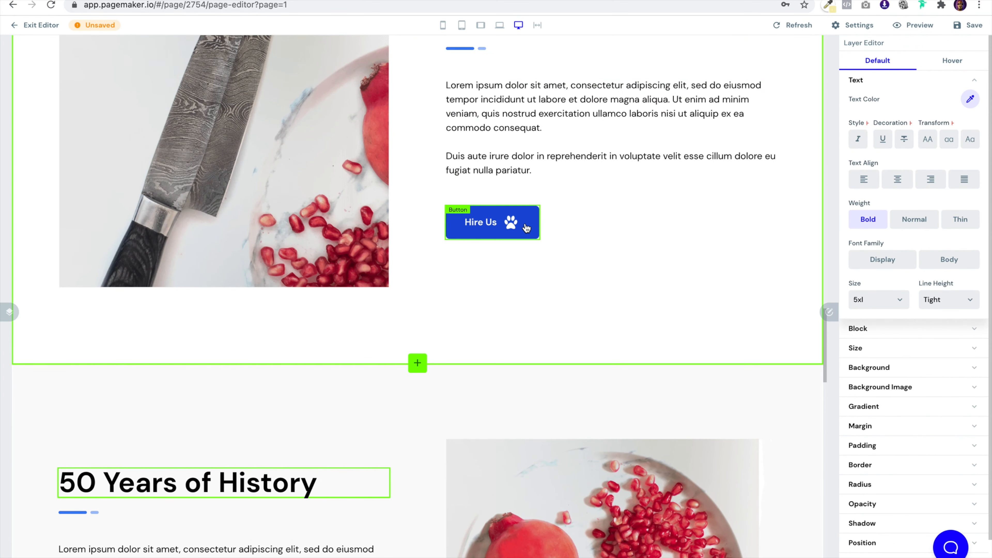
click(510, 220)
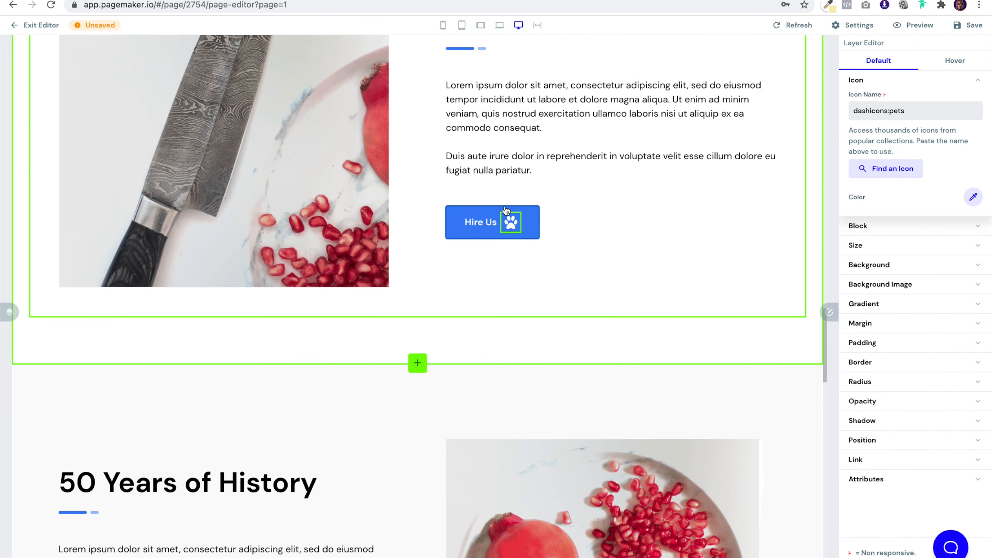
triple_click(474, 224)
text(Purcchase Knife Set)
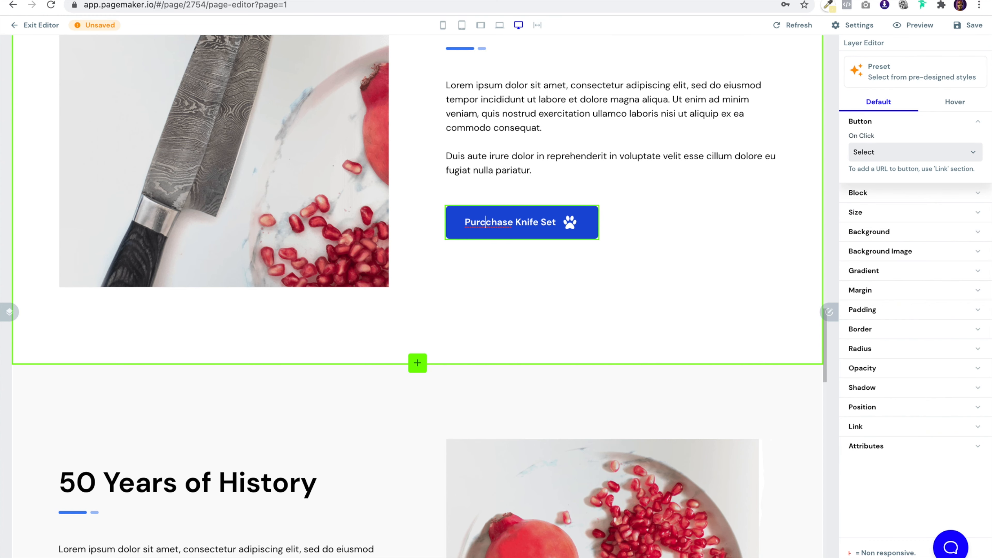
Replace the button label in the "50 Years of History" module with "Purchase Knife Seet"
scroll(283, 388, down, 6)
triple_click(102, 446)
text(Purchase)
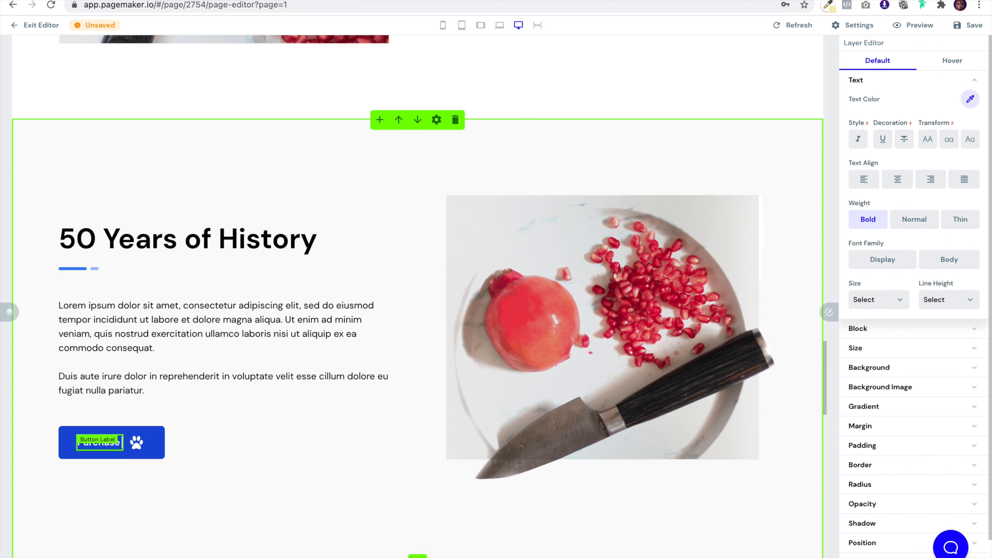
text( Knife Set)
Search the Icones site for "knife" and replace the "Handcrafted Luxury" button's paw icon with whh:circleknife
scroll(427, 200, up, 5)
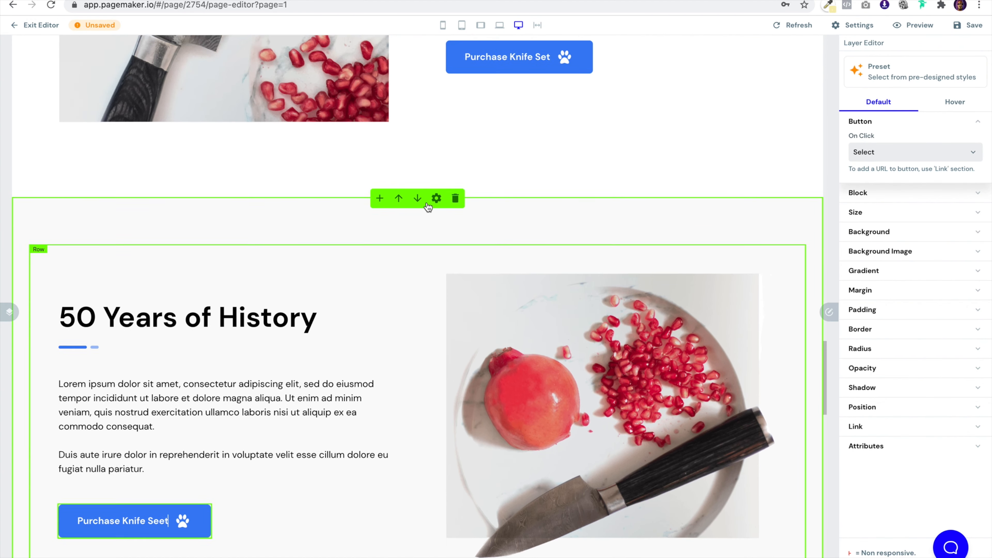
click(562, 177)
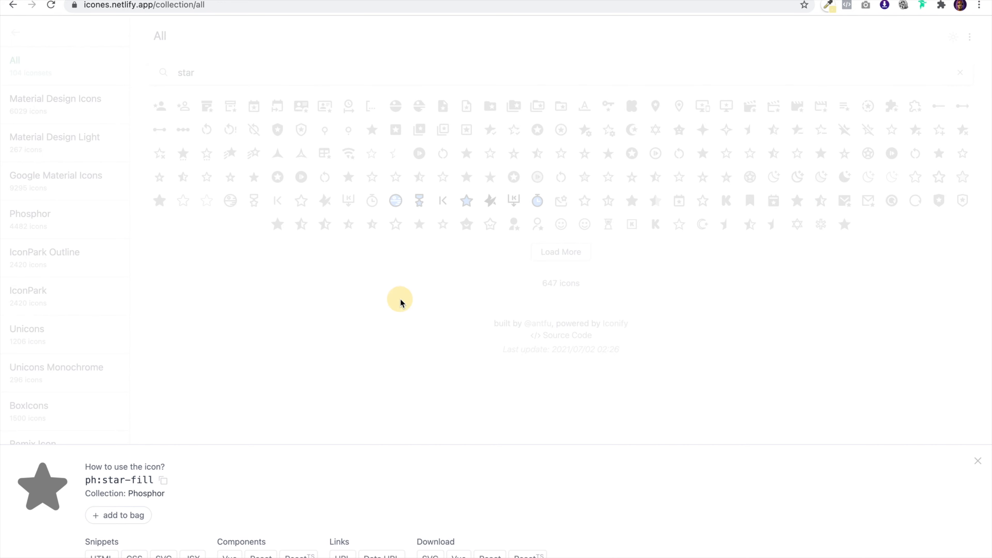
click(400, 300)
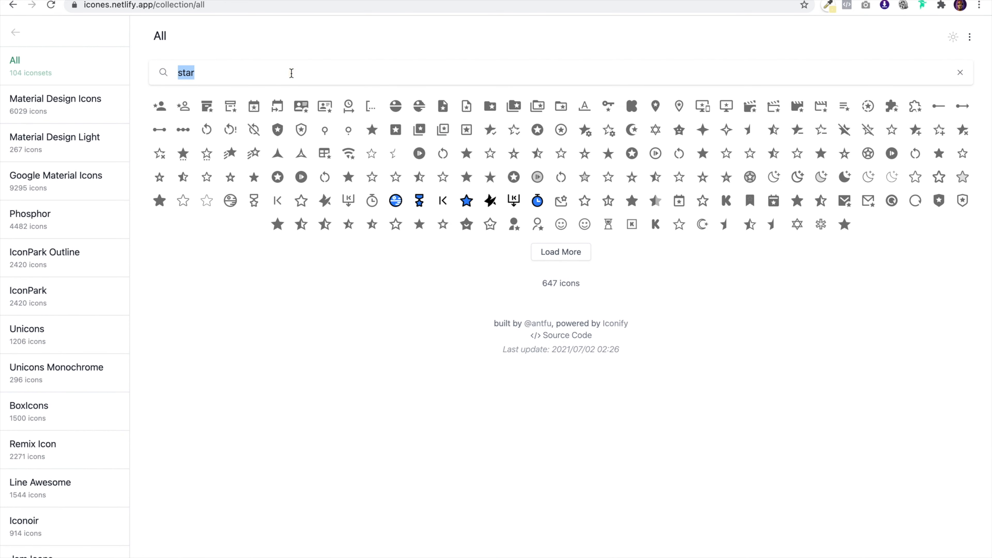
text(knife)
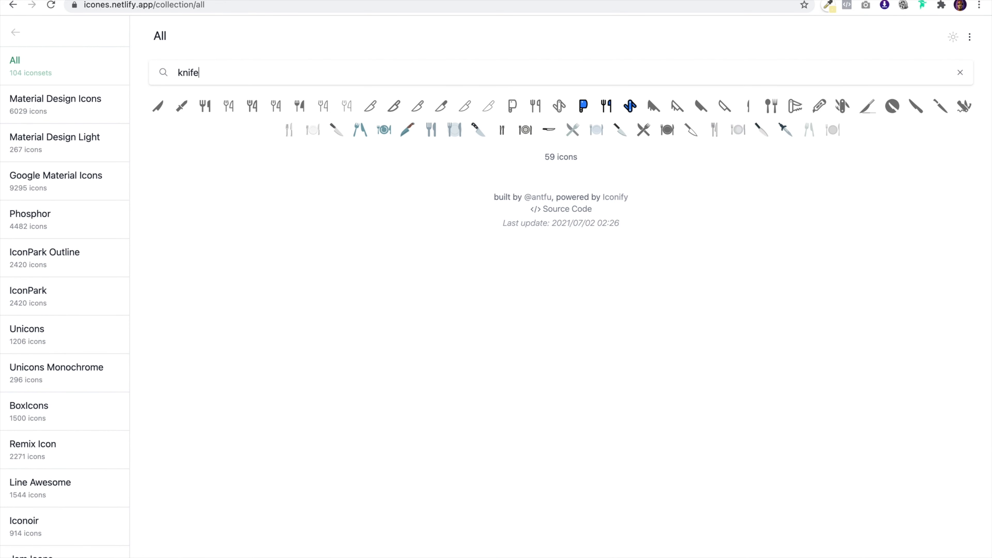
click(892, 106)
click(180, 481)
key(ctrl+shift+Tab)
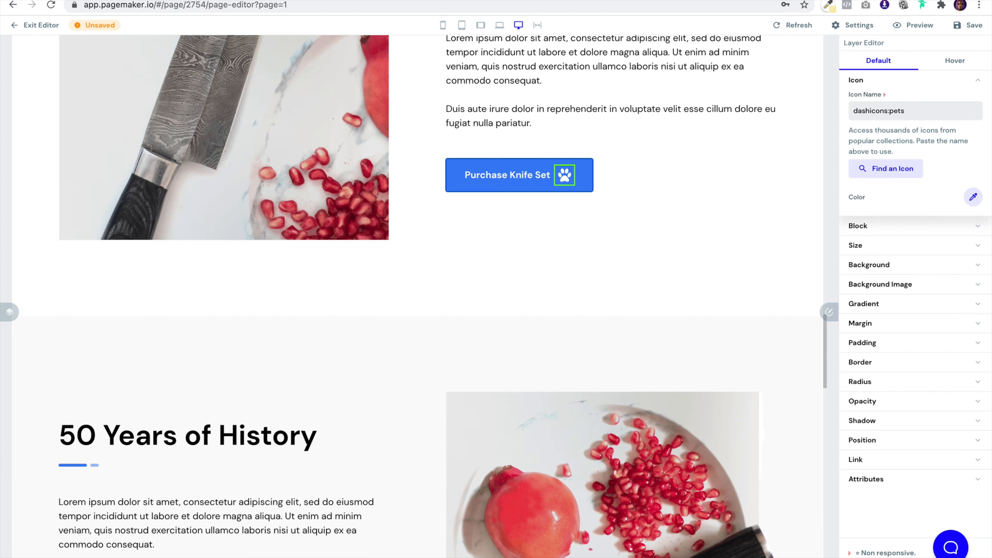
click(956, 106)
key(ctrl+a)
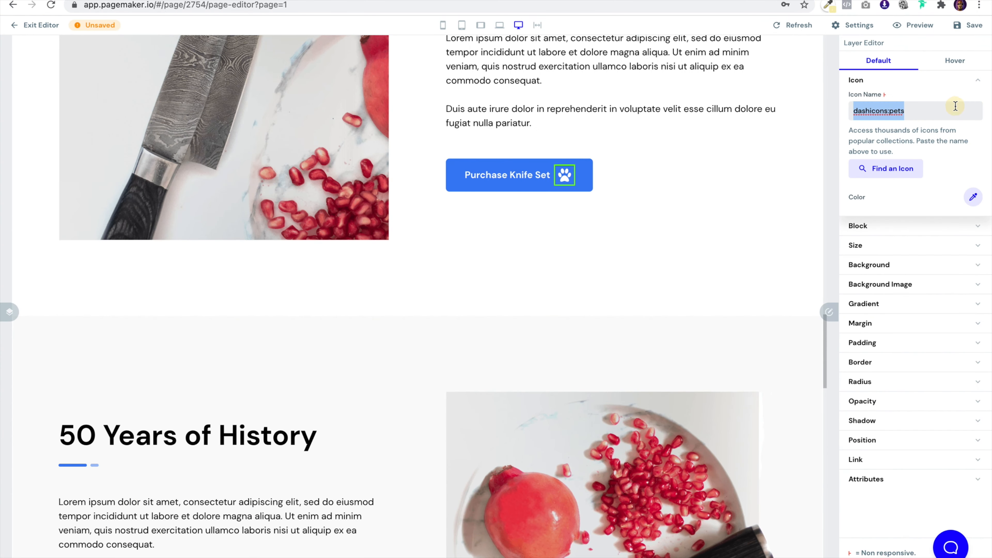
key(ctrl+v)
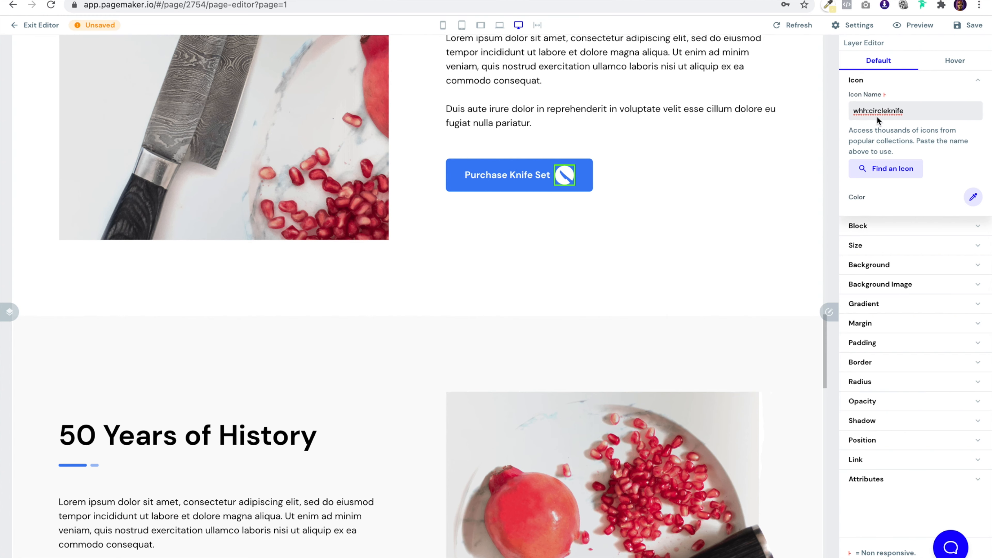
scroll(671, 183, up, 2)
click(585, 254)
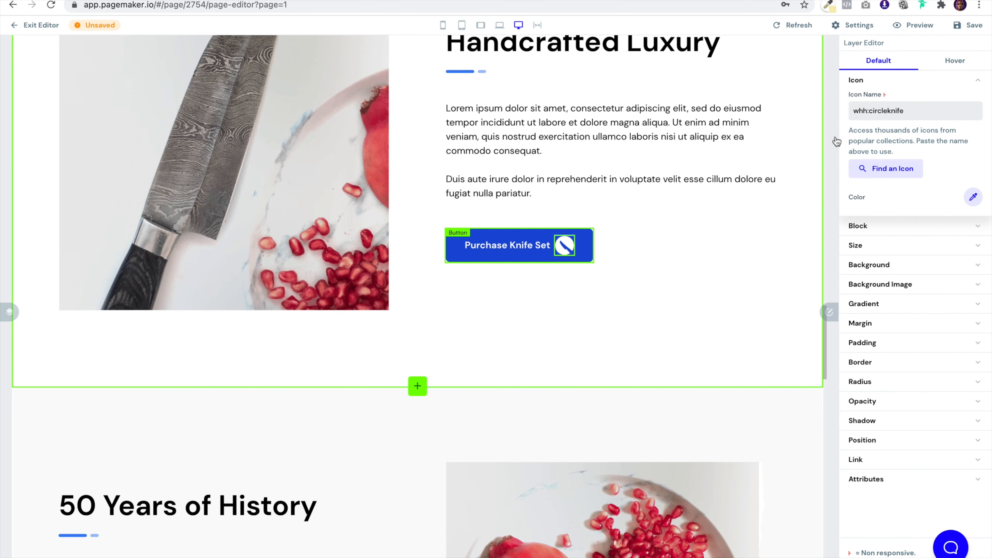
click(936, 70)
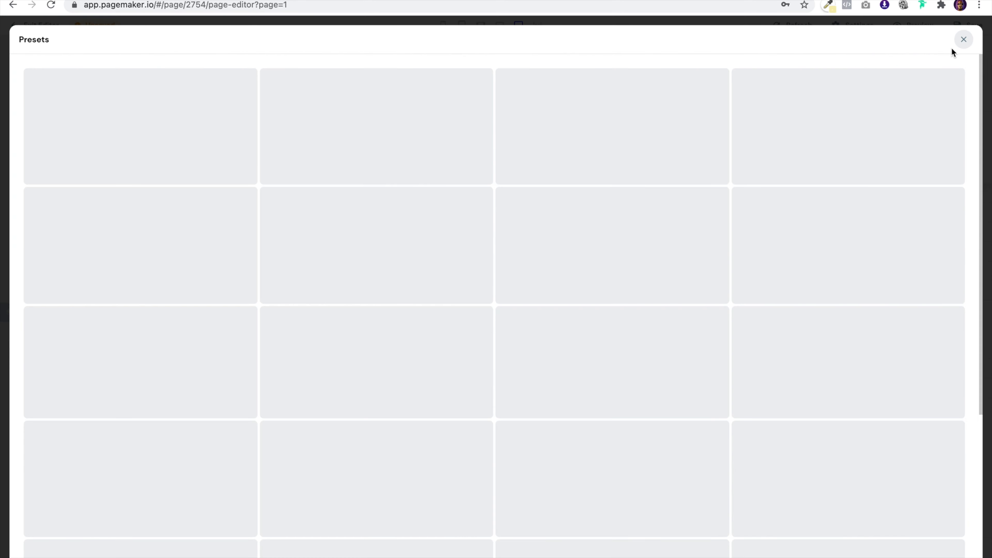
click(964, 39)
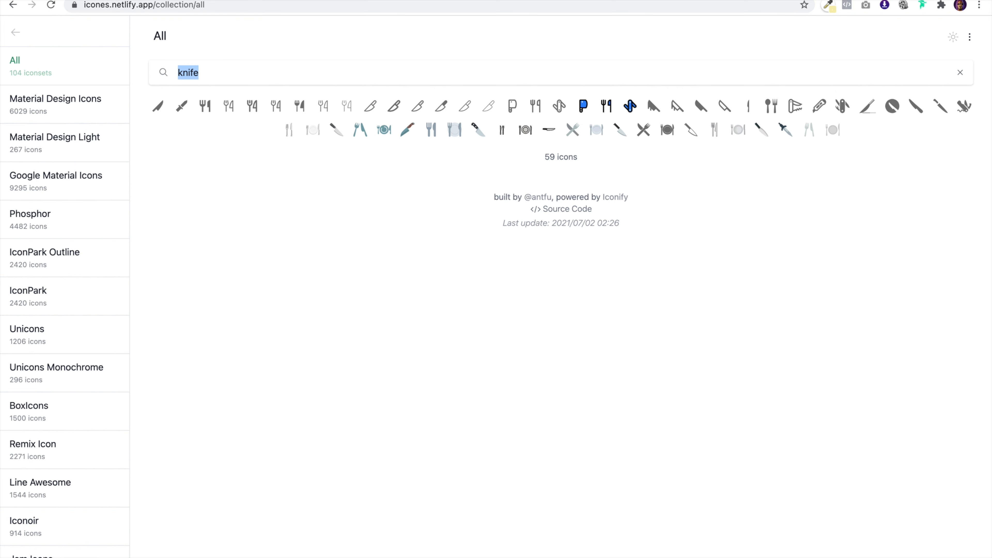
Switch to the Icones site, search for "purchase" and copy the icon name bx:bxs-purchase-tag
text(d)
key(BackSpace)
text(buy)
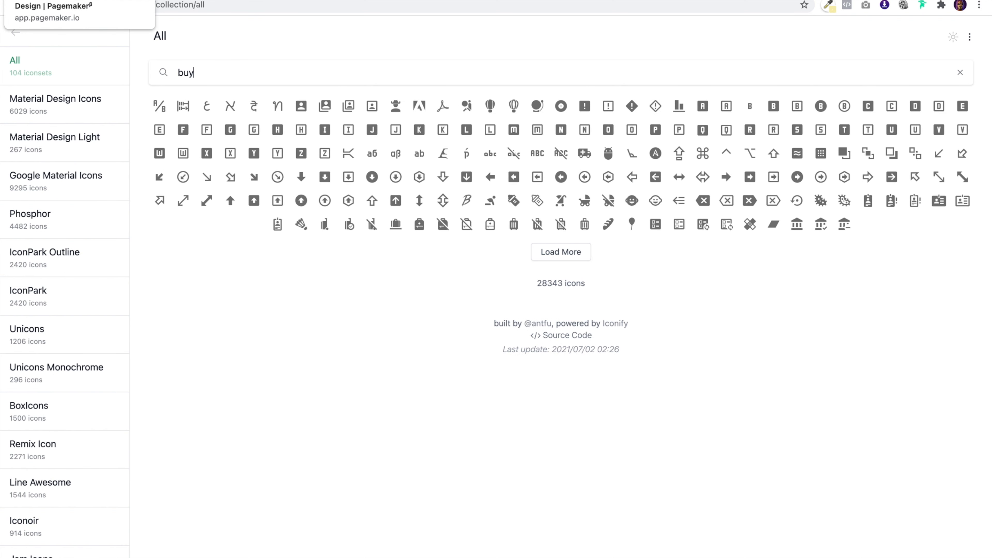
key(BackSpace)
key(BackSpace)
key(BackSpace)
text(purchase)
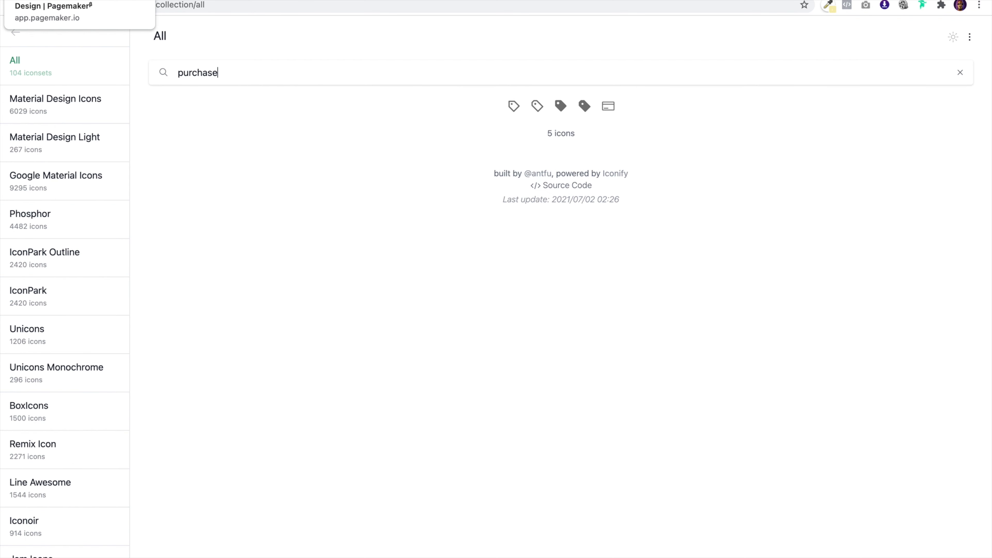
click(560, 106)
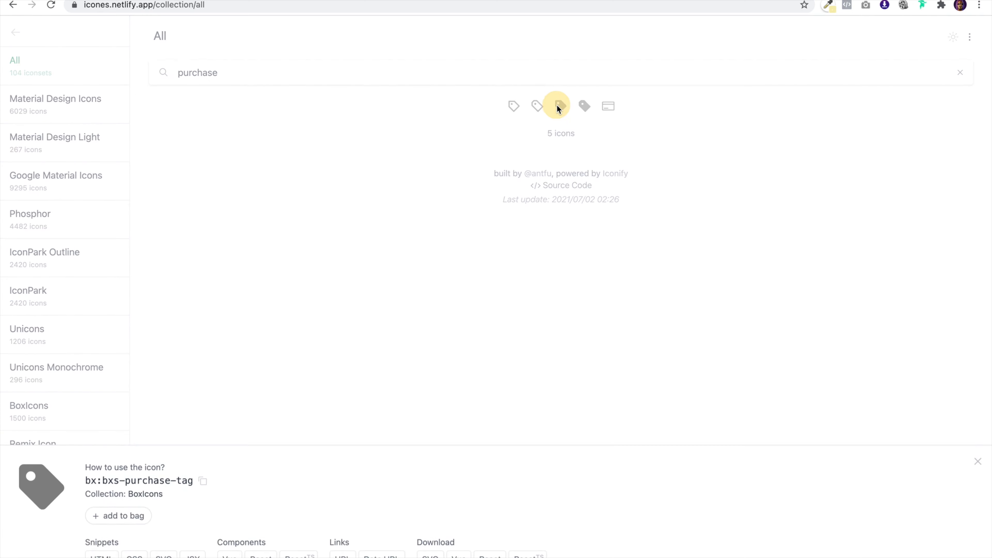
click(203, 481)
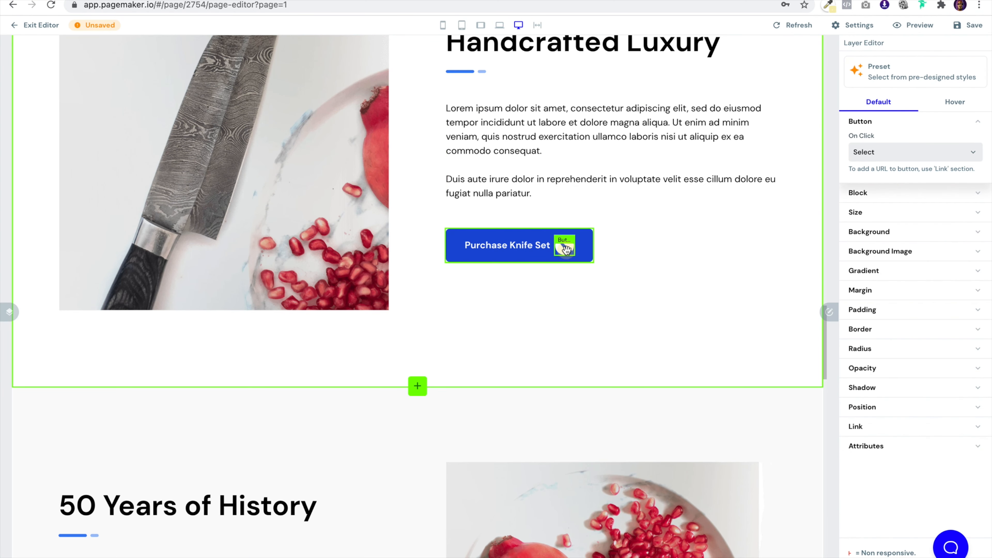
Set the button icons in the "Handcrafted Luxury" and "50 Years of History" modules to bx:bxs-purchase-tag
triple_click(900, 111)
key(ctrl+v)
scroll(469, 312, down, 6)
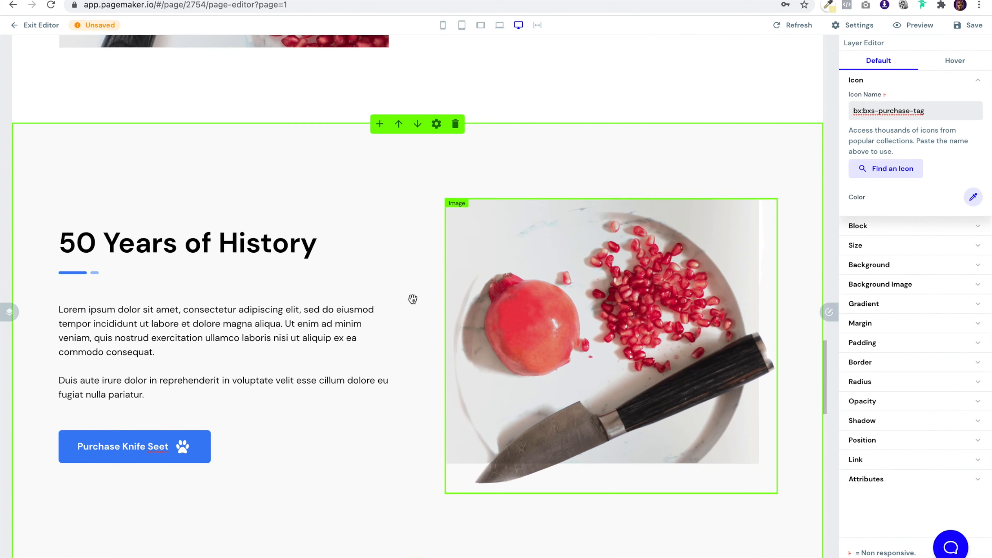
click(182, 449)
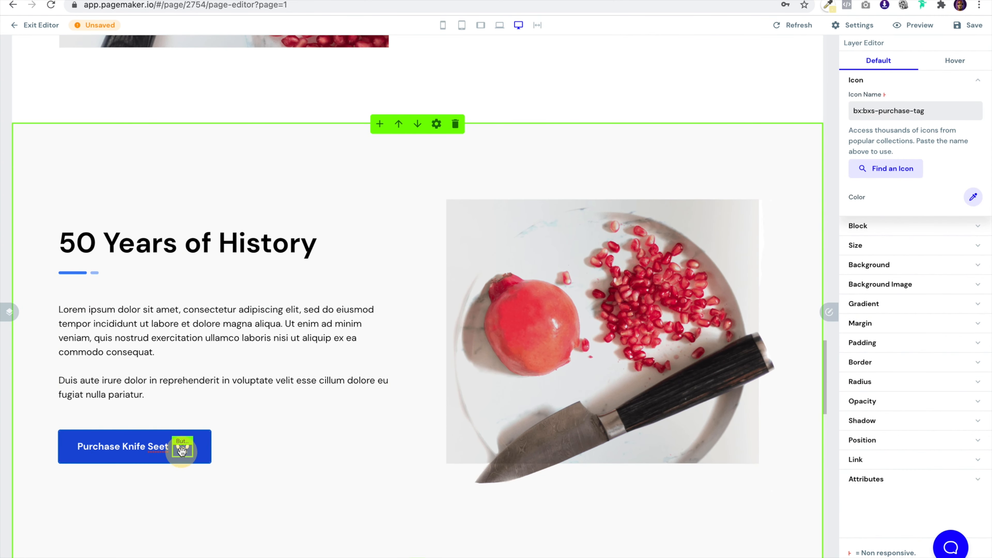
triple_click(926, 111)
key(ctrl+v)
scroll(627, 271, up, 5)
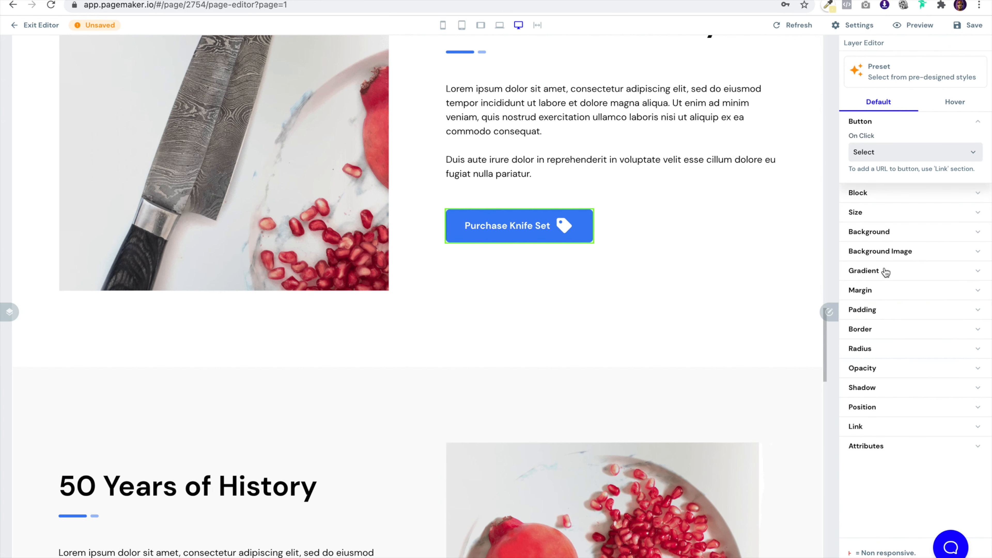
Set the background color of the "Purchase Knife Set" button in the "Handcrafted Luxury" module to Emerald
click(886, 231)
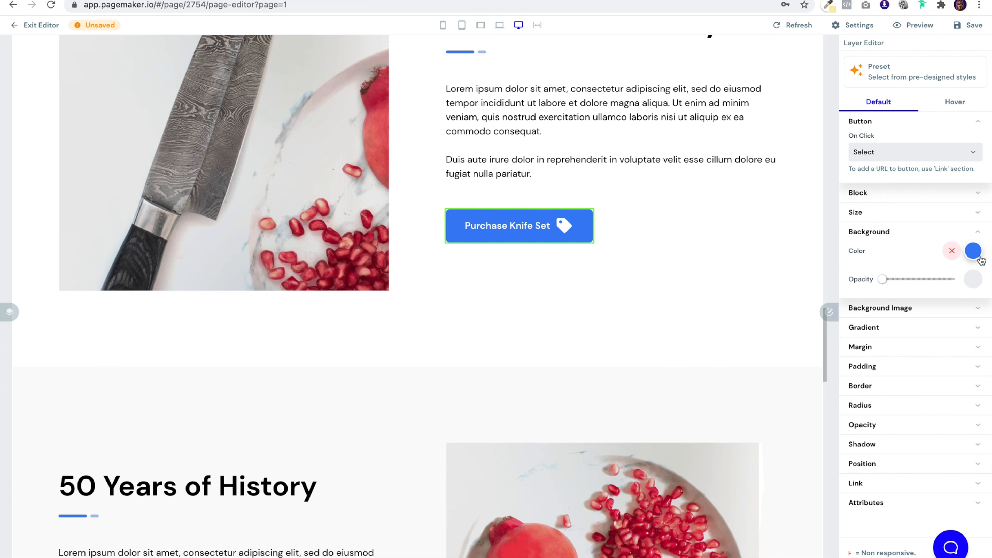
click(975, 252)
click(884, 286)
Set the background color of the purchase button in the "50 Years of History" module to Emerald
scroll(599, 259, down, 7)
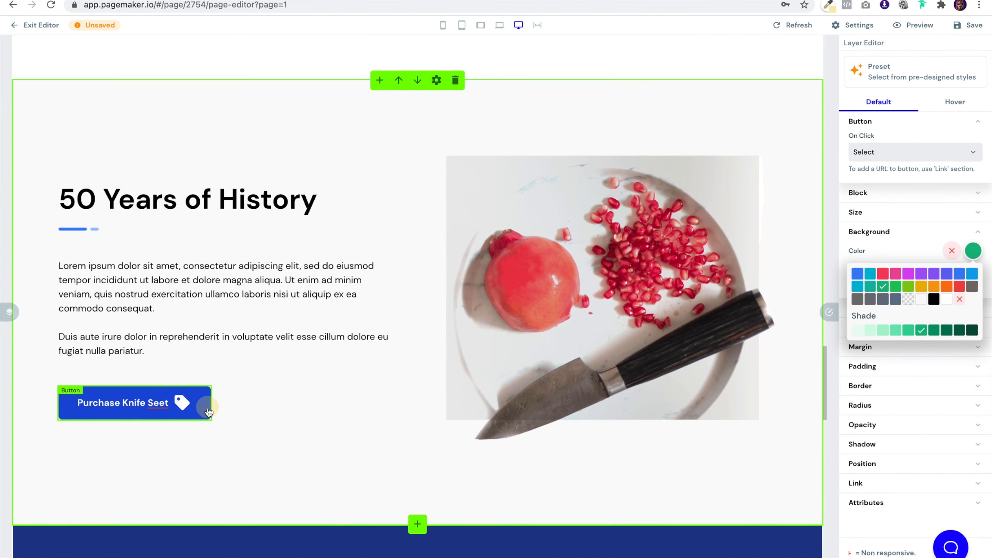
click(973, 231)
click(970, 249)
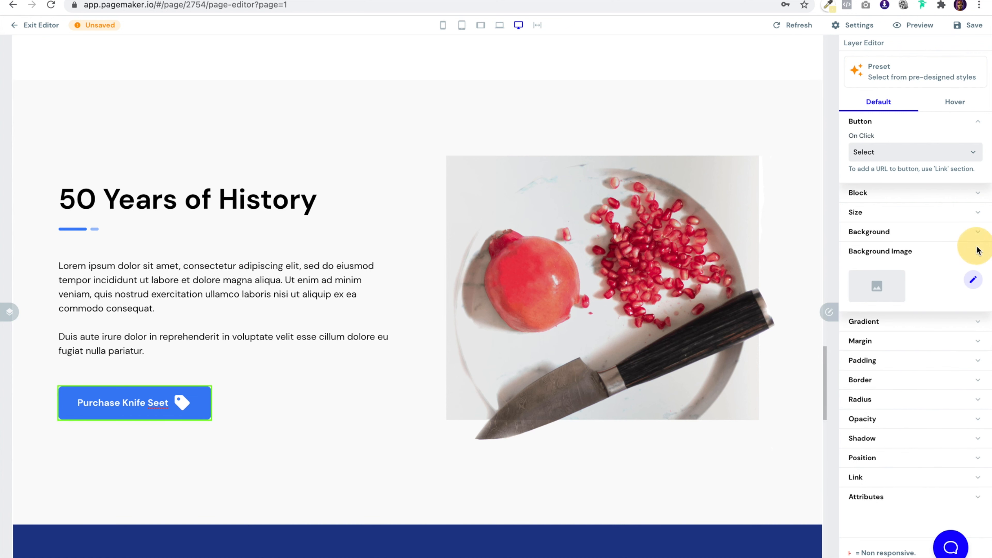
click(951, 247)
click(958, 234)
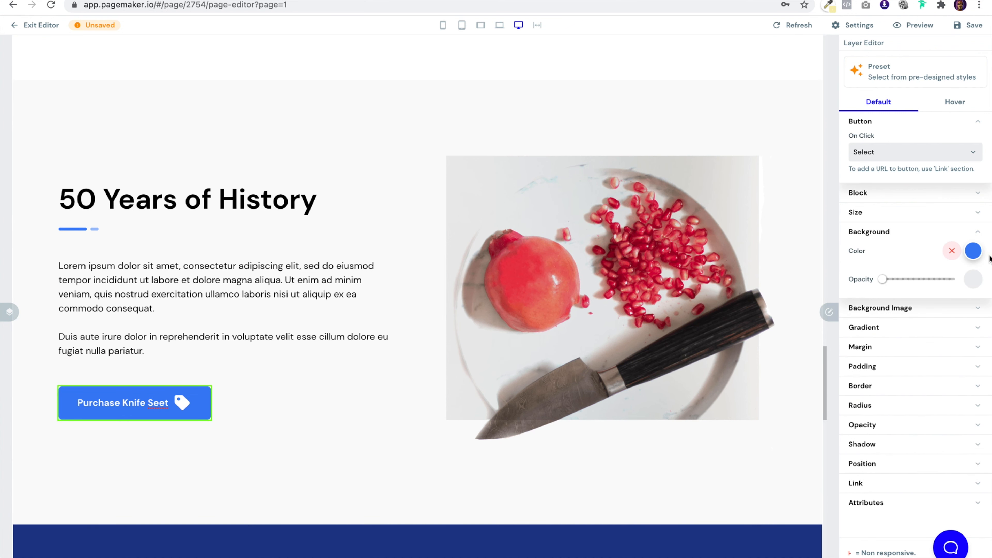
click(975, 251)
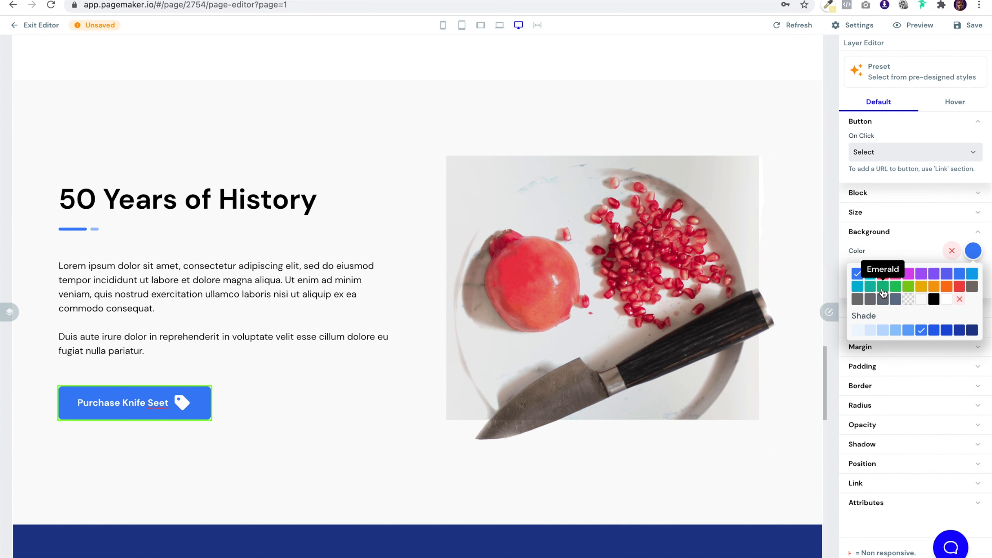
click(883, 286)
Set the text color of the "50 Years of History" heading to Cool Gray, shade 900
click(96, 200)
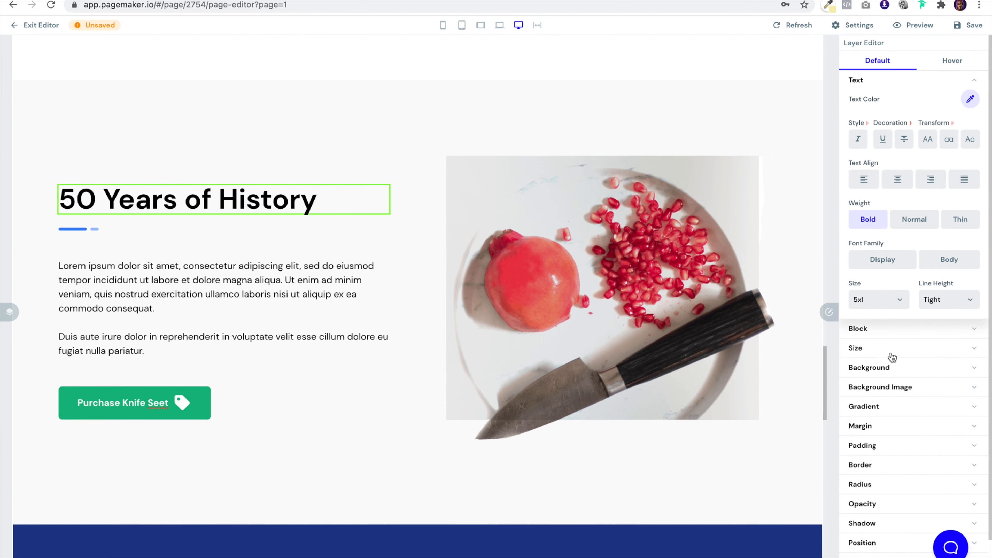
click(971, 99)
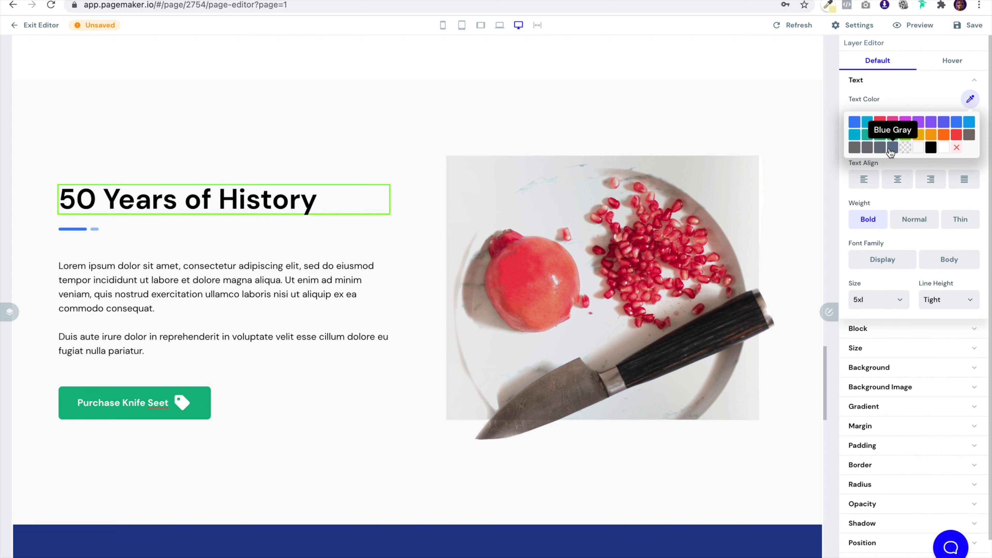
click(880, 147)
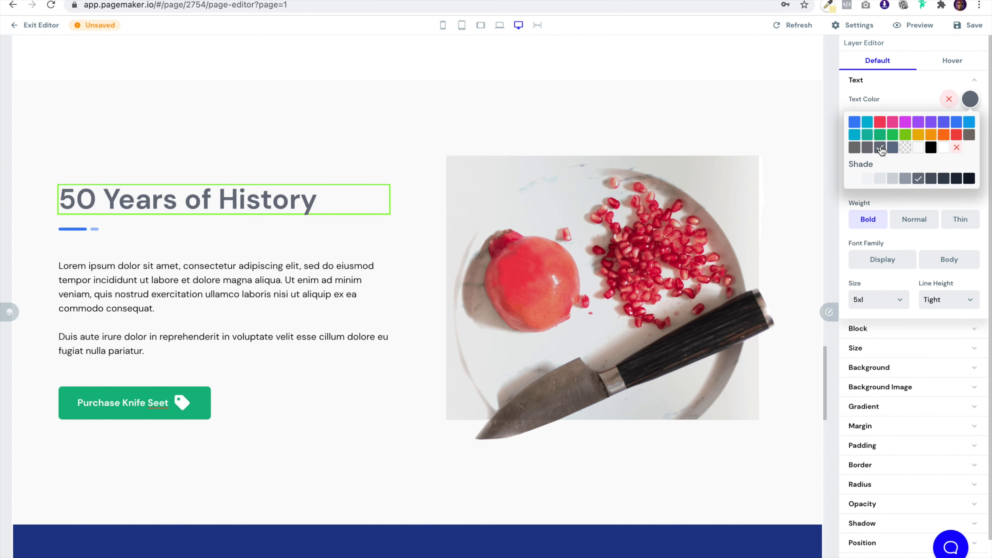
click(970, 179)
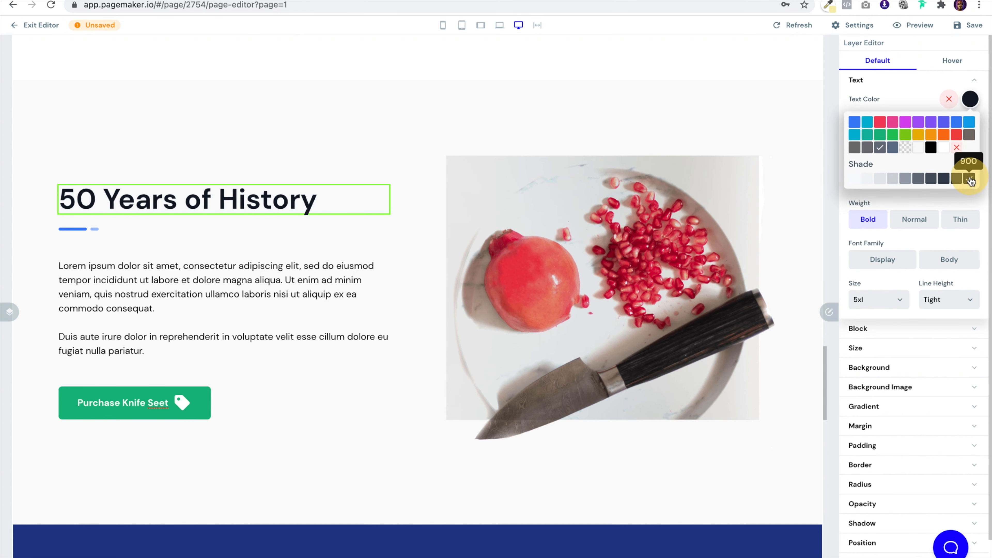
Set the SVG color of the divider line under the "50 Years of History" heading to Cool Gray, shade 900
click(84, 230)
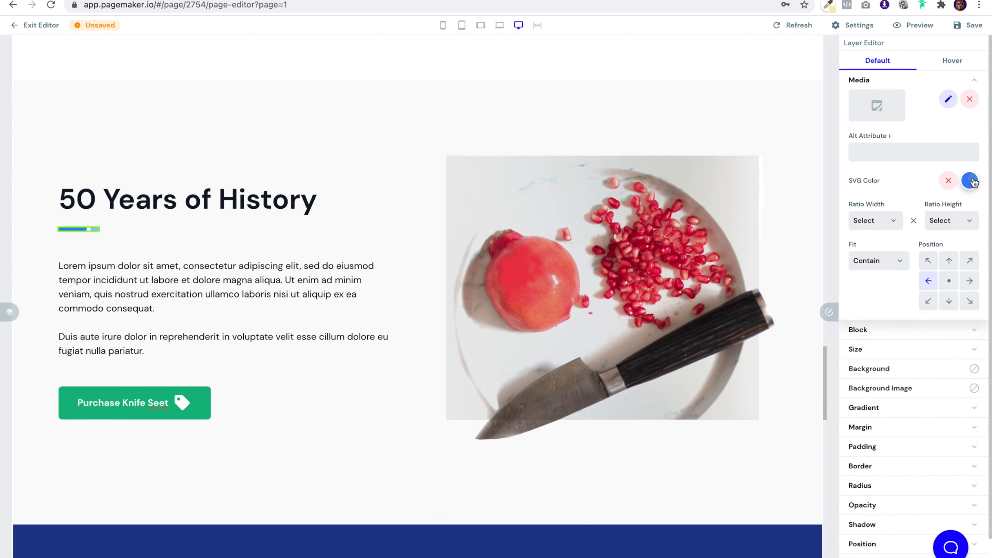
click(974, 183)
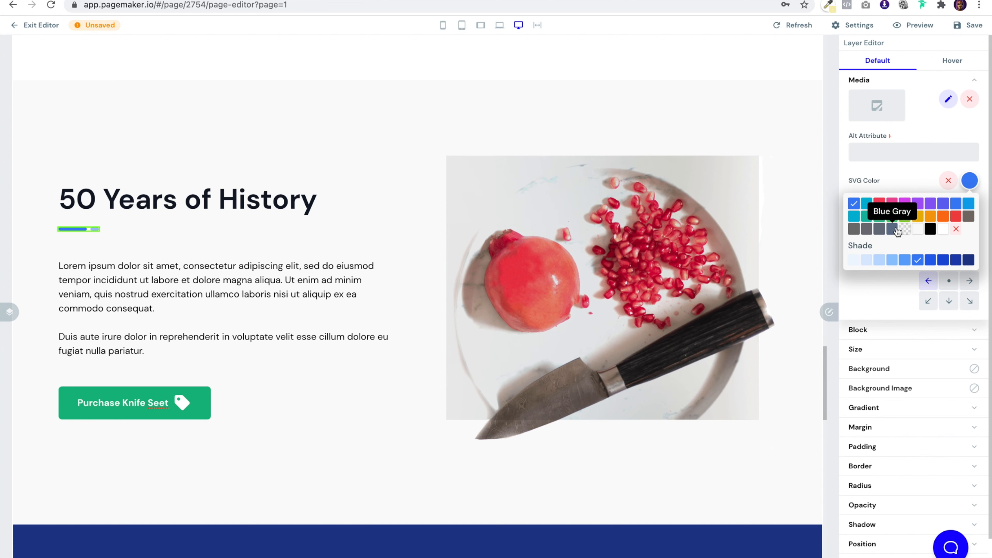
click(879, 230)
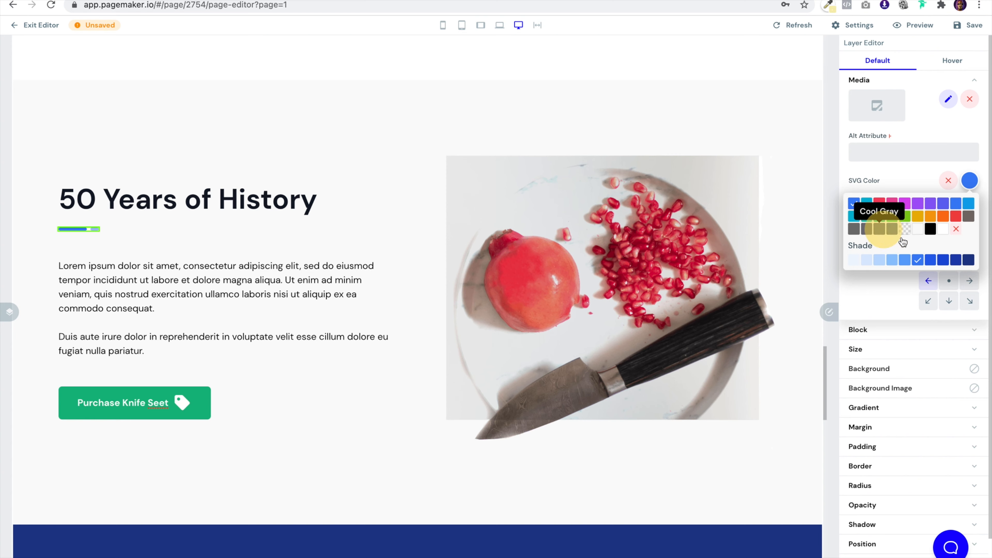
click(961, 253)
Recolor the divider line under the "Handcrafted Luxury" heading to Cool Gray, shade 900
scroll(506, 182, up, 10)
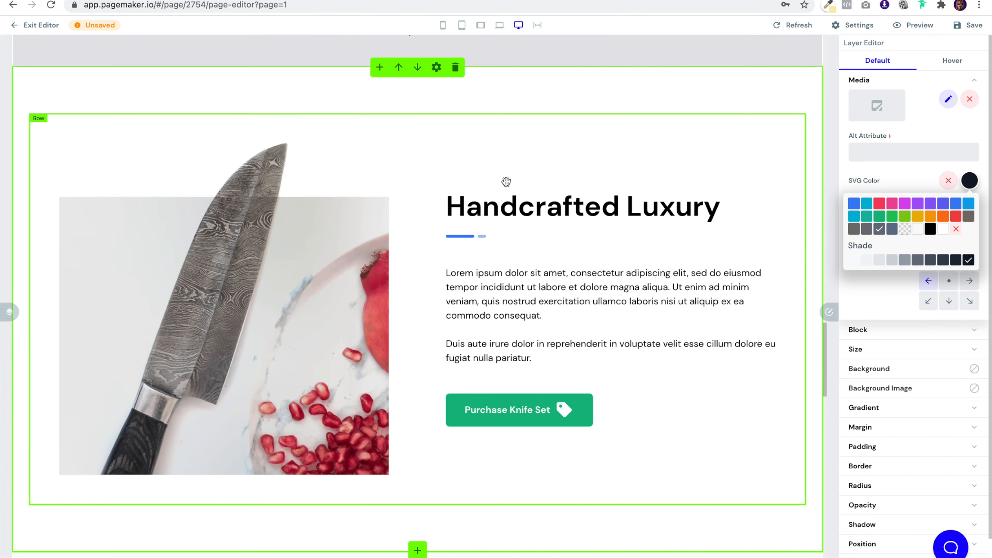
click(478, 236)
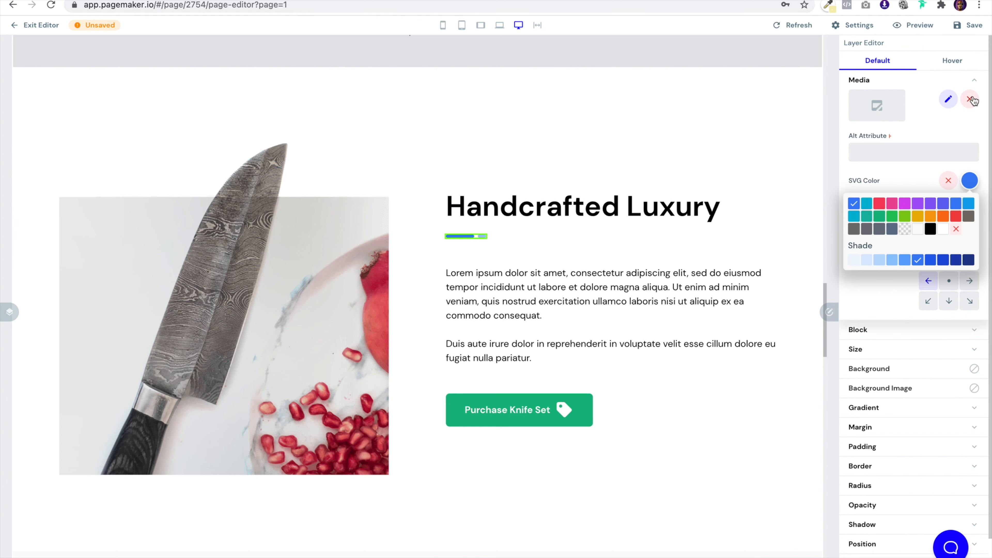
click(880, 229)
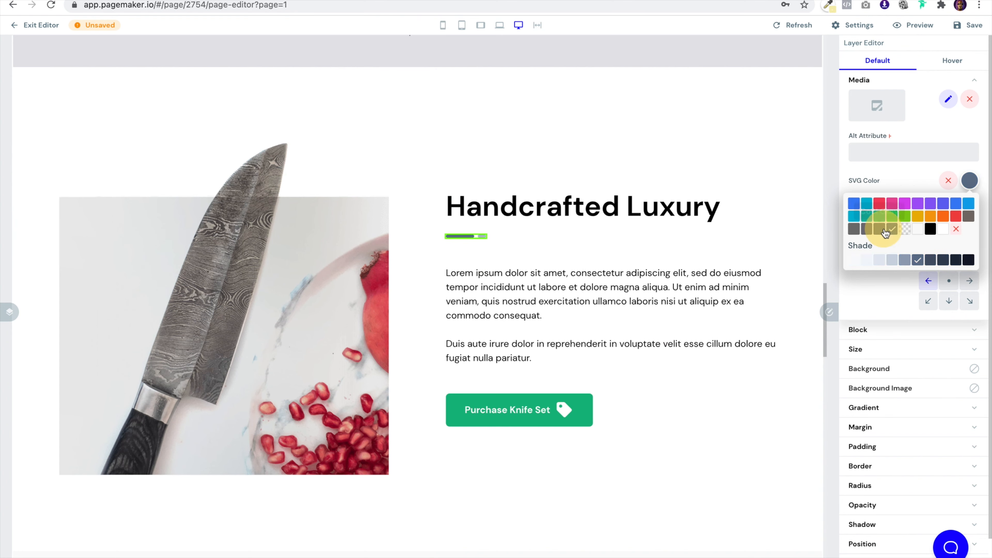
click(968, 260)
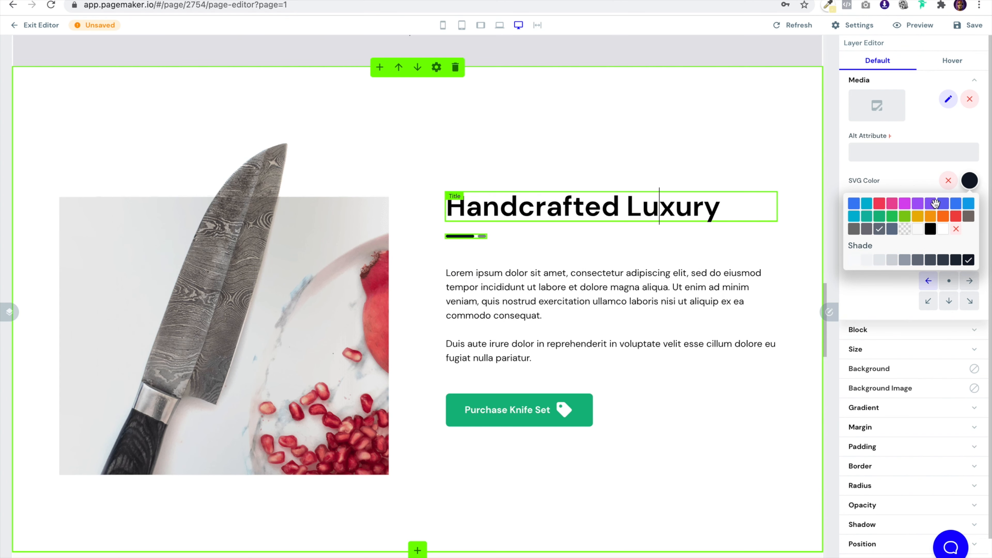
Set the text color of the "Handcrafted Luxury" heading to Cool Gray, shade 900
click(660, 206)
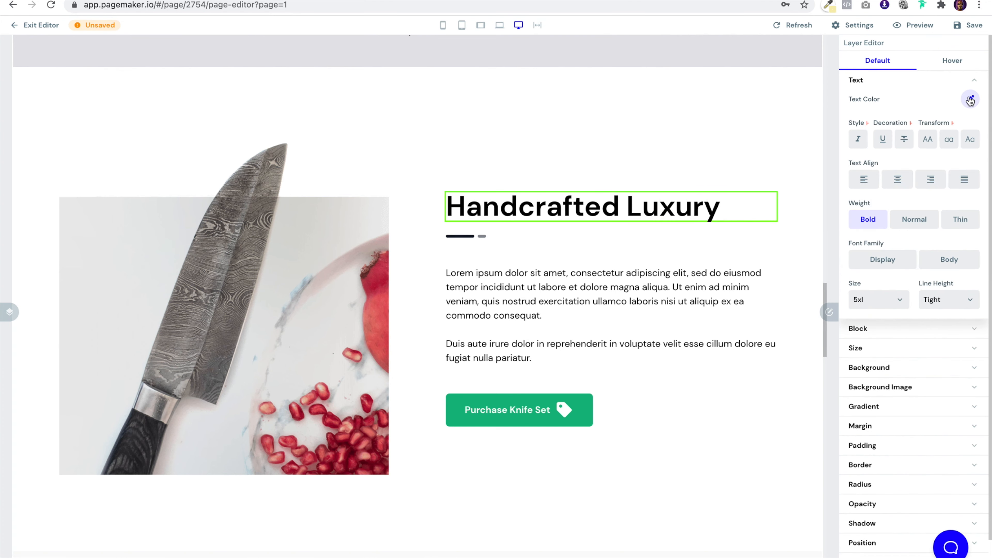
click(970, 100)
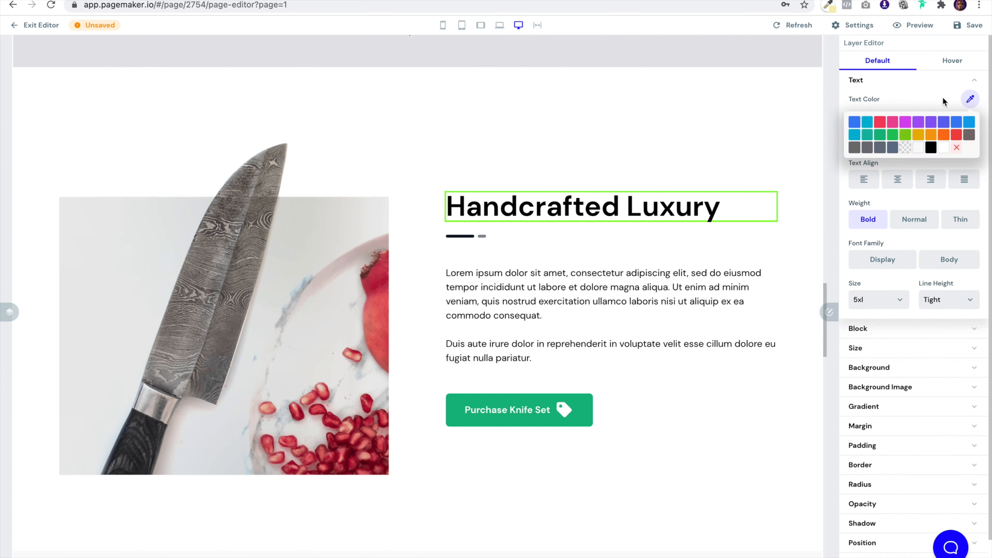
click(881, 148)
click(969, 178)
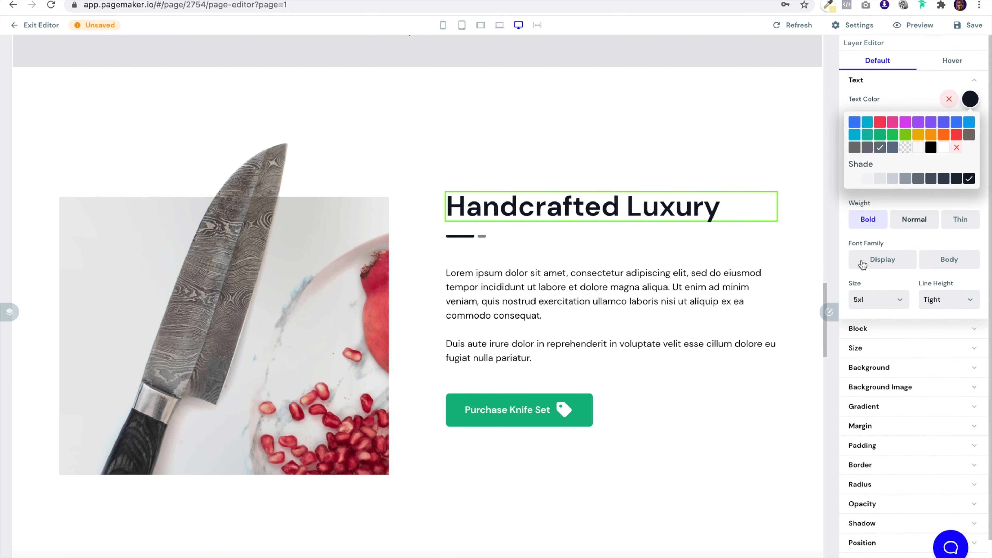
Set the background color of the blue "Portfolio" section to Cool Gray, shade 900
click(830, 311)
scroll(724, 166, up, 15)
scroll(724, 166, down, 20)
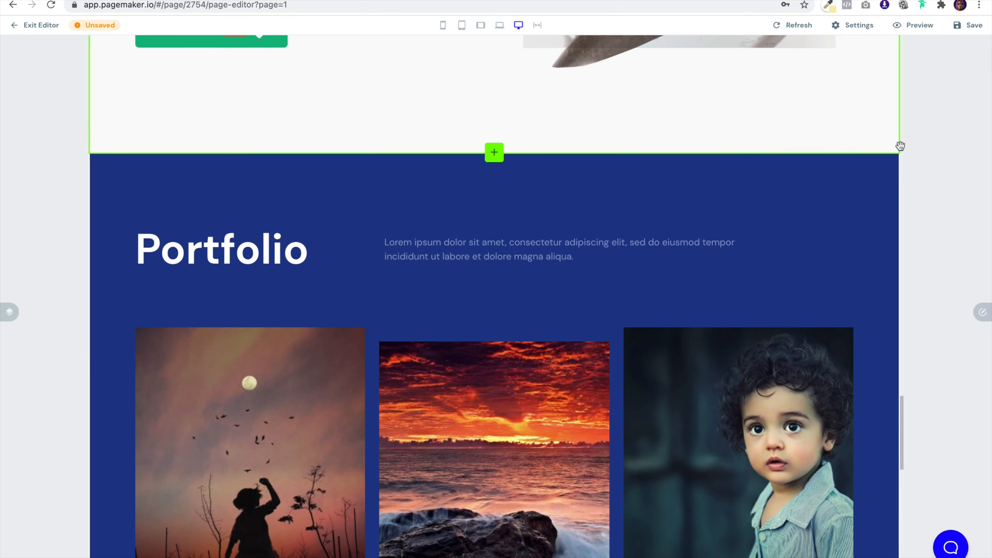
click(859, 165)
click(983, 316)
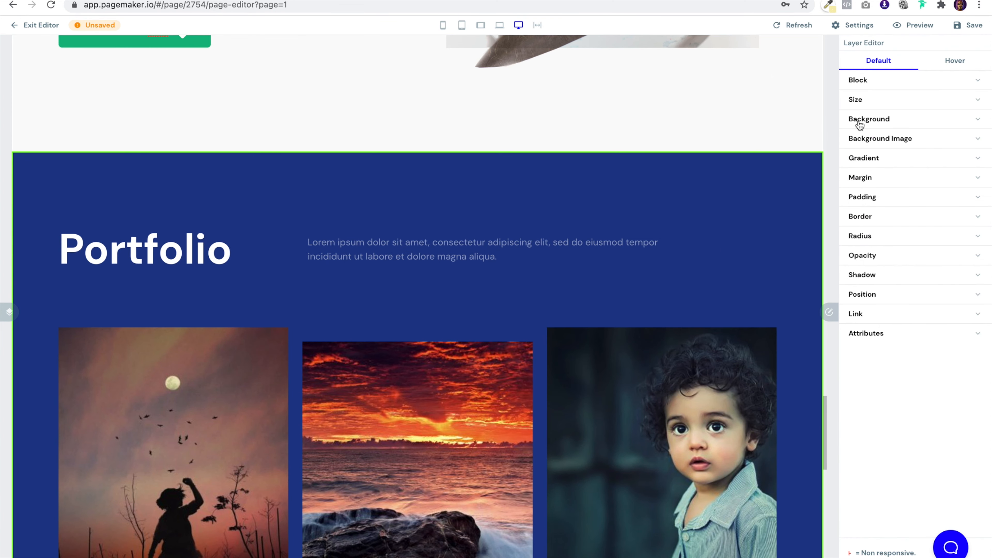
click(860, 123)
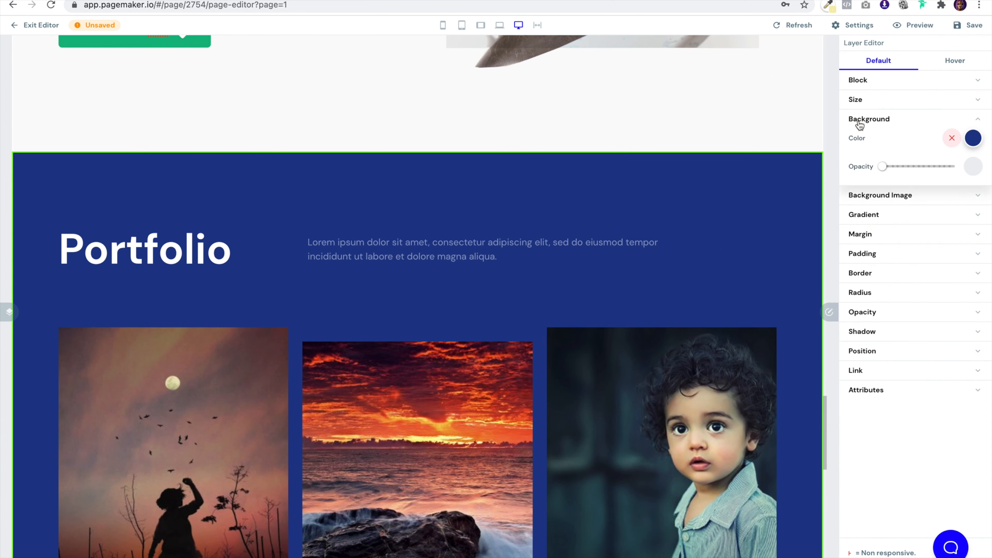
click(972, 138)
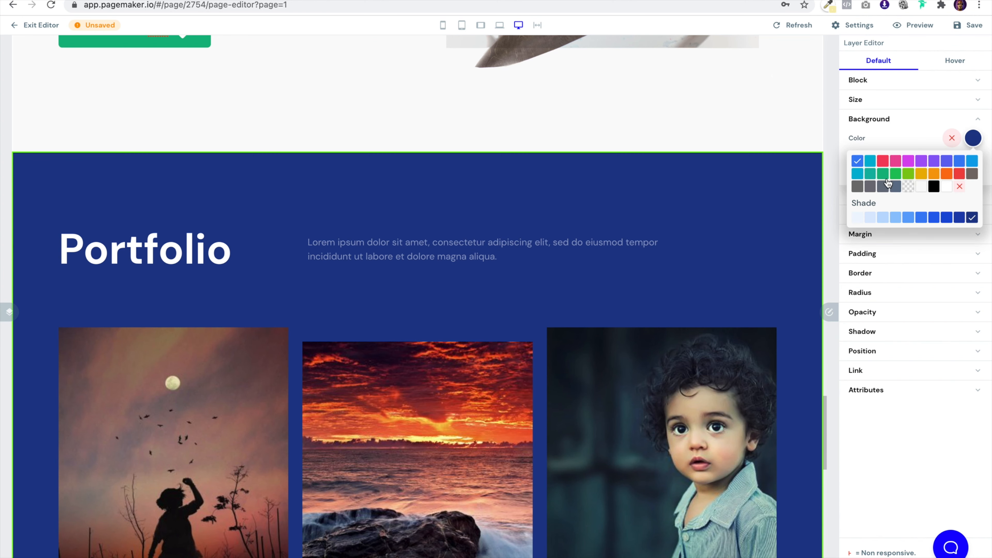
click(883, 188)
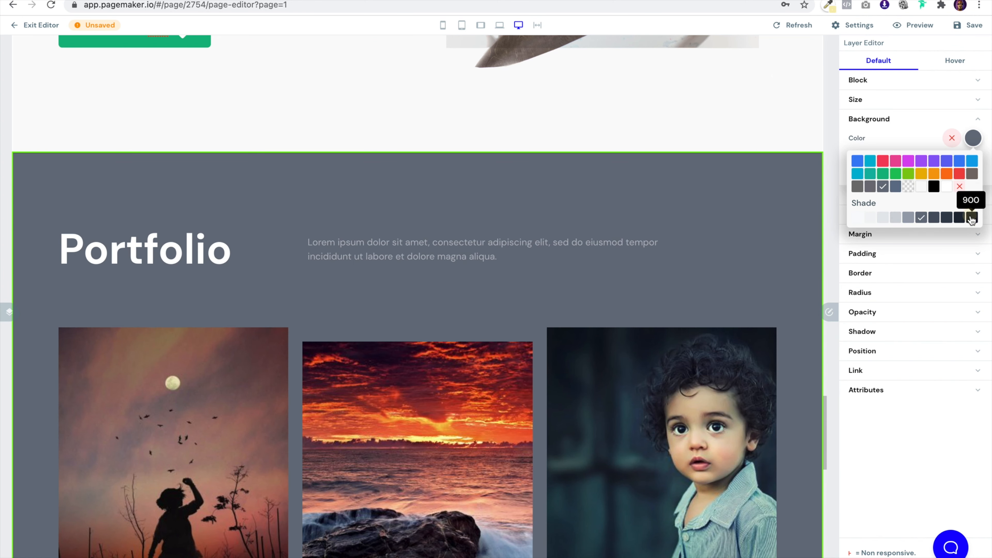
click(972, 217)
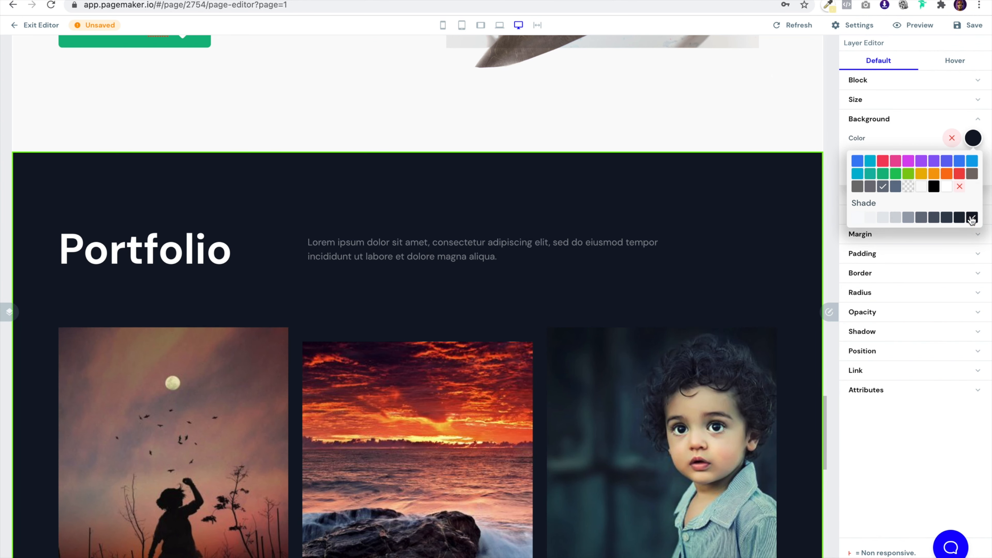
Replace the "Portfolio" heading text with "Artistry"
double_click(183, 247)
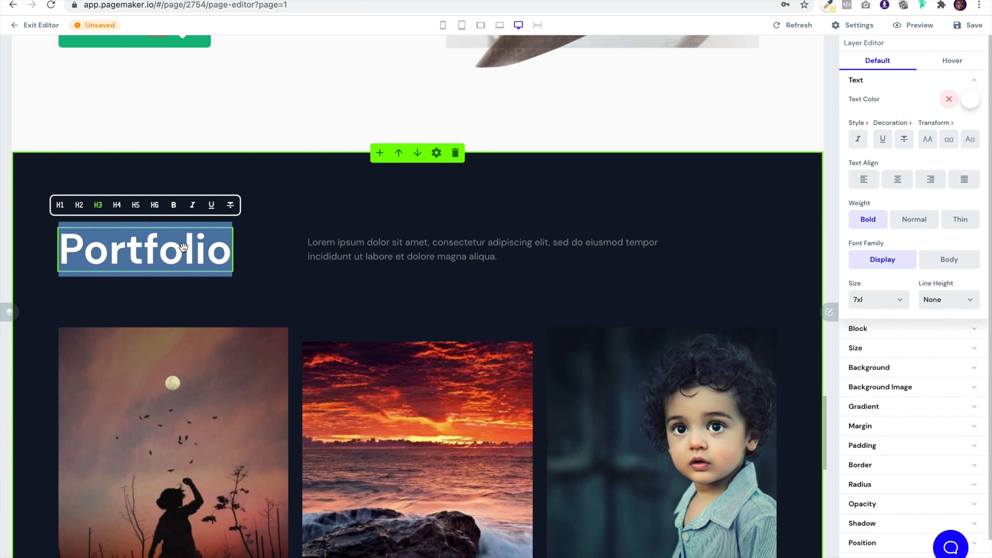
text(Artistry)
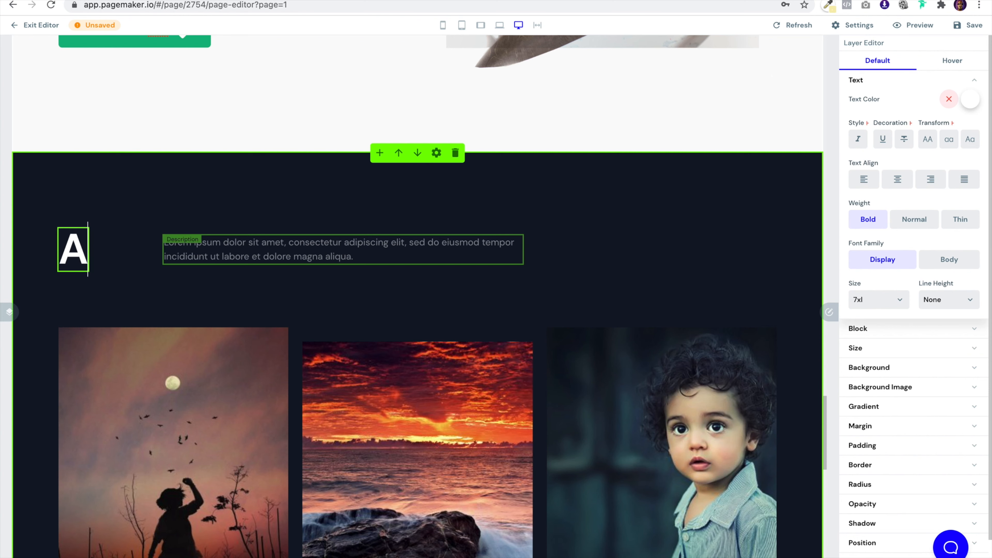
Set the text color of the description beside the "Artistry" heading to white
click(403, 256)
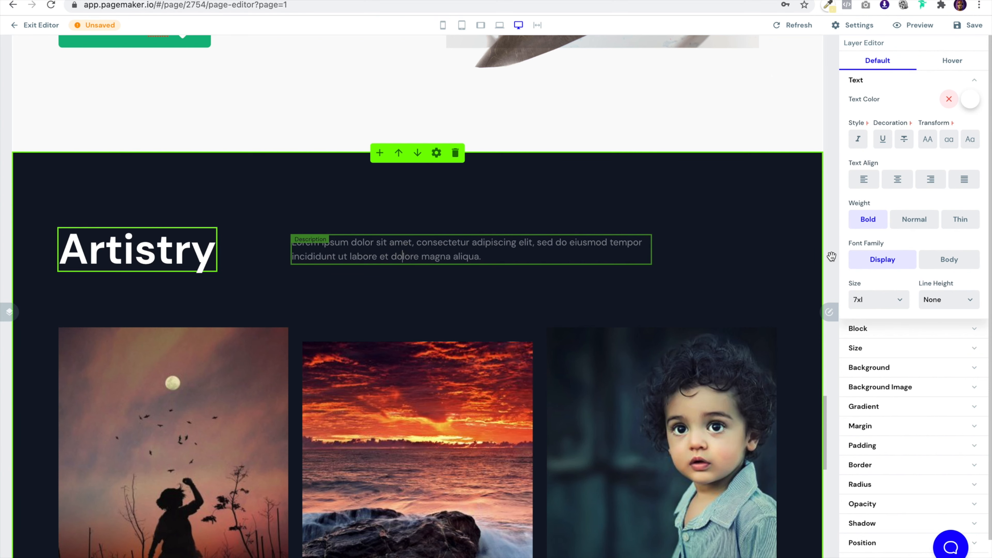
click(971, 101)
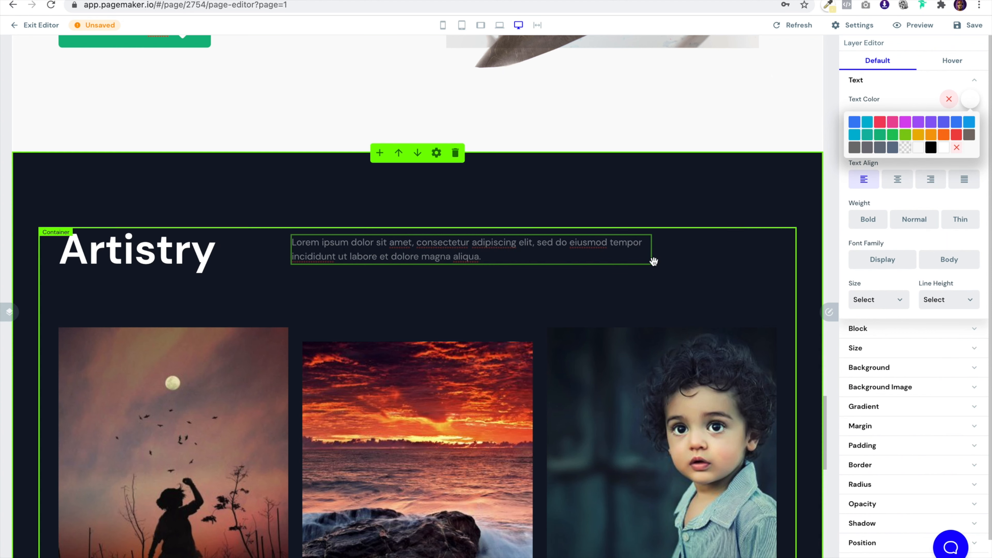
triple_click(575, 249)
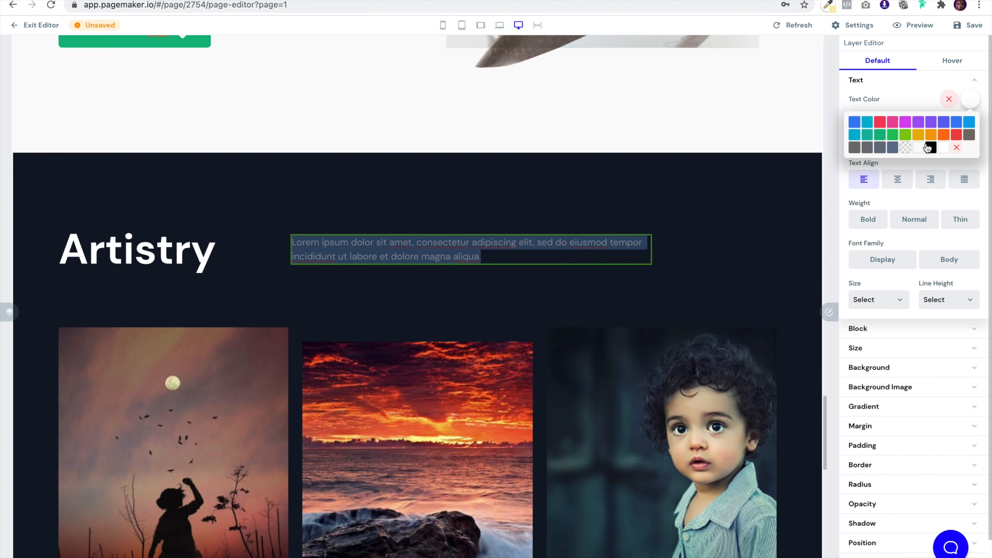
click(943, 151)
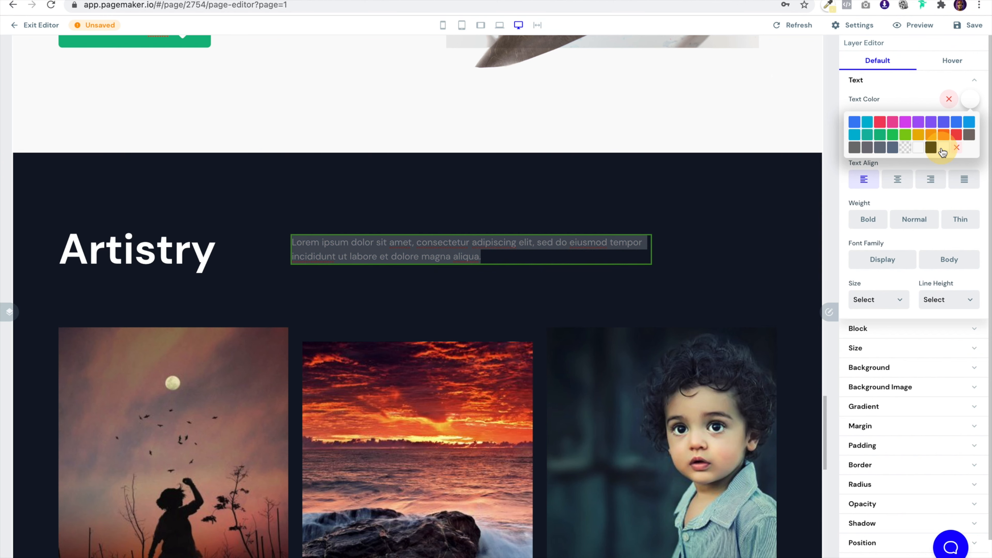
click(977, 102)
Set the opacity of the "Artistry" description to 100 and its text size to base
scroll(910, 330, down, 2)
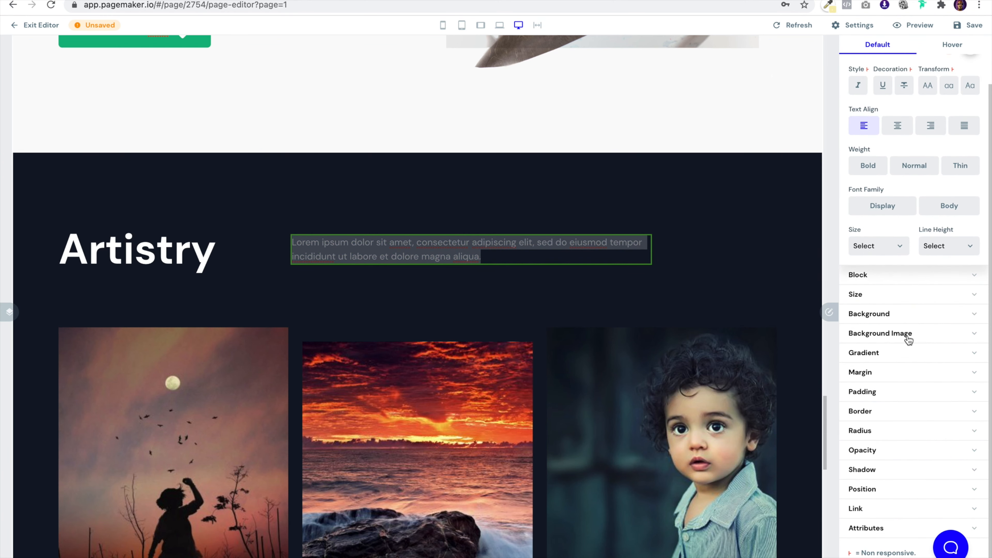
click(868, 451)
drag(900, 472, 840, 473)
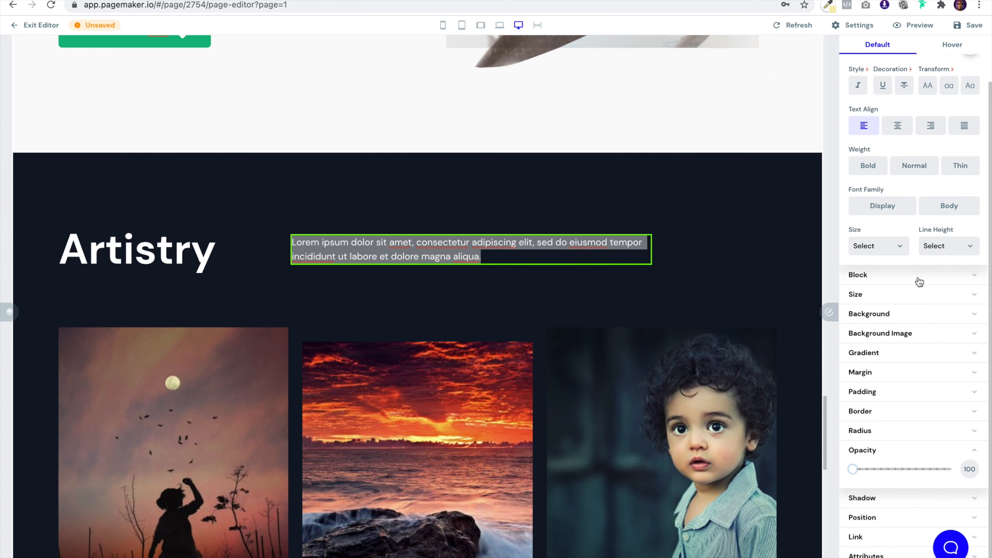
click(900, 246)
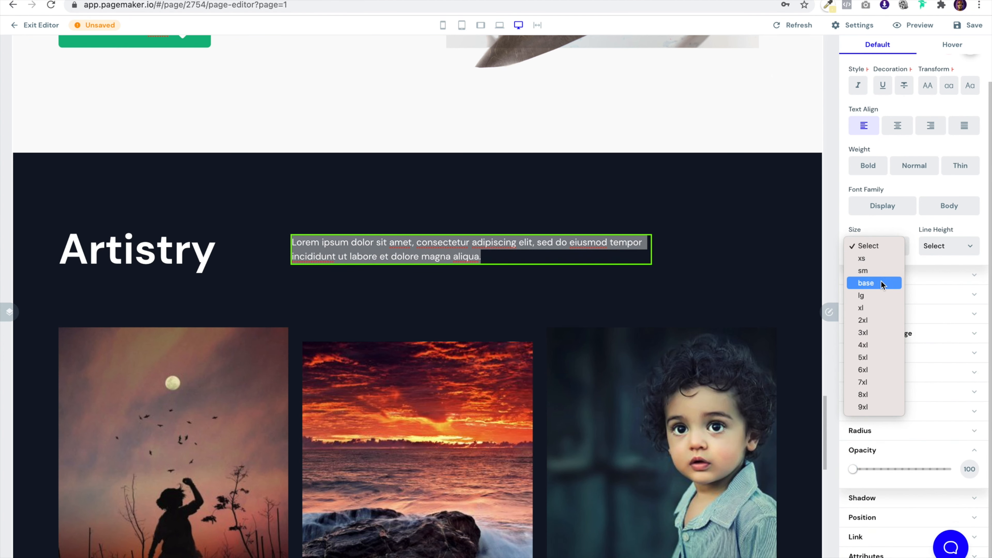
click(882, 284)
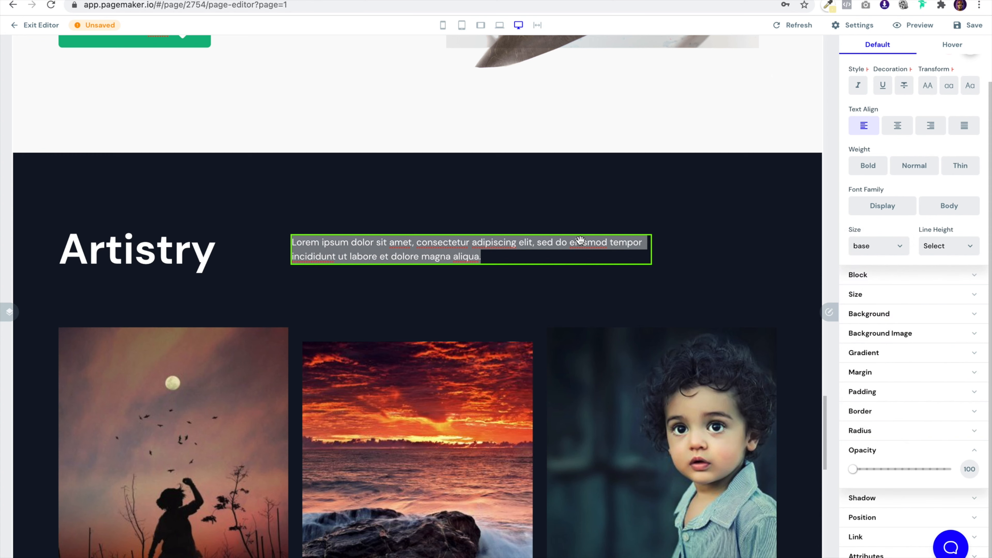
Set the text size of the description beside the "Artistry" heading to lg
click(899, 250)
click(892, 260)
triple_click(536, 257)
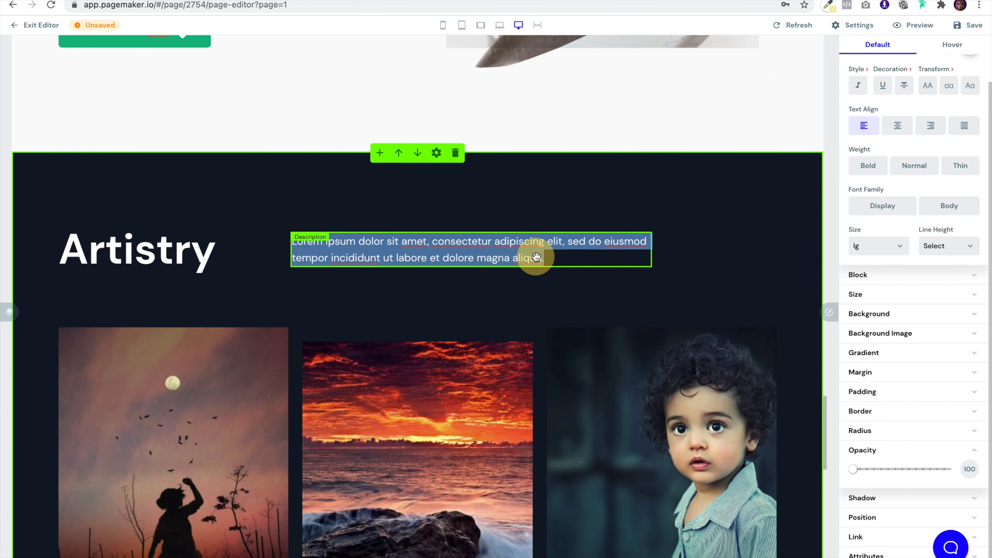
click(742, 215)
scroll(584, 180, down, 5)
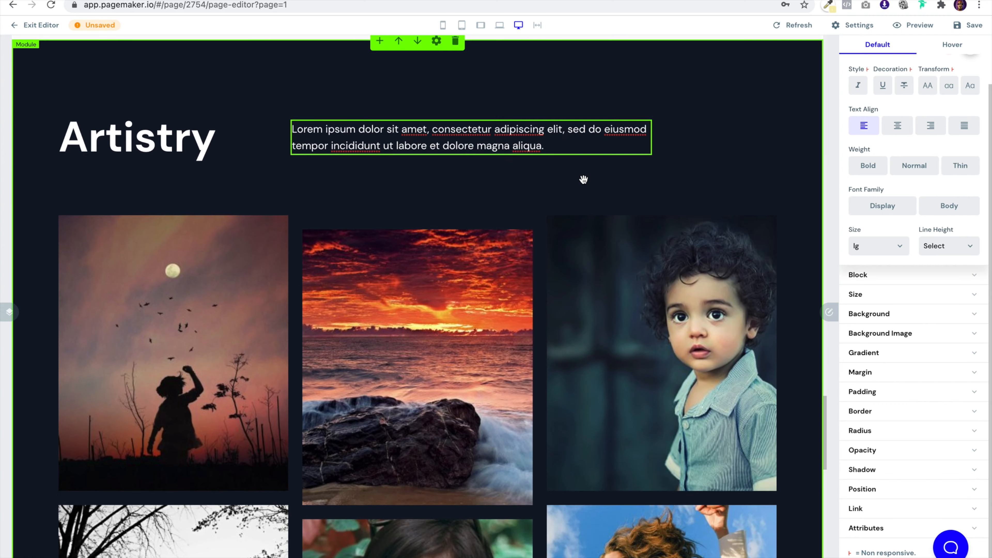
click(583, 179)
click(211, 156)
click(418, 250)
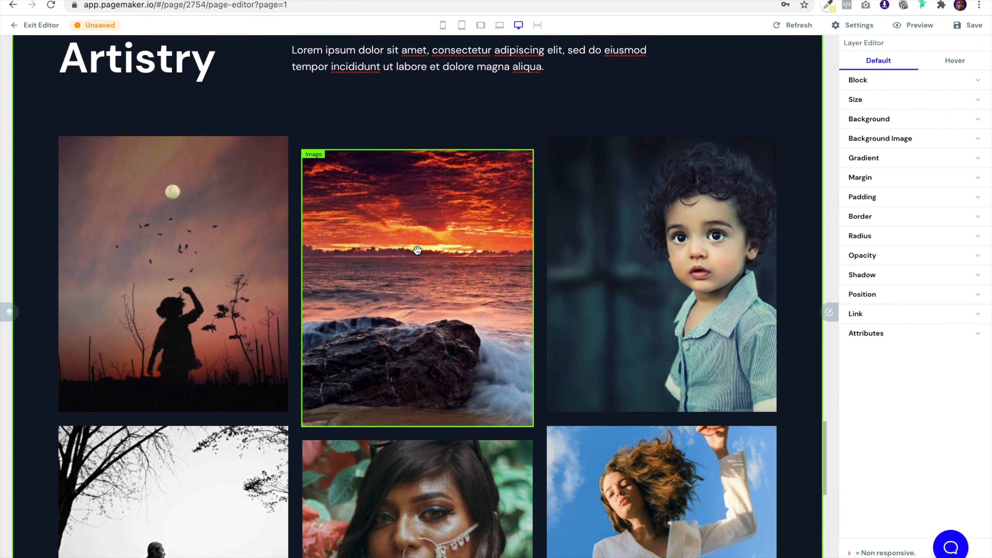
scroll(417, 250, down, 3)
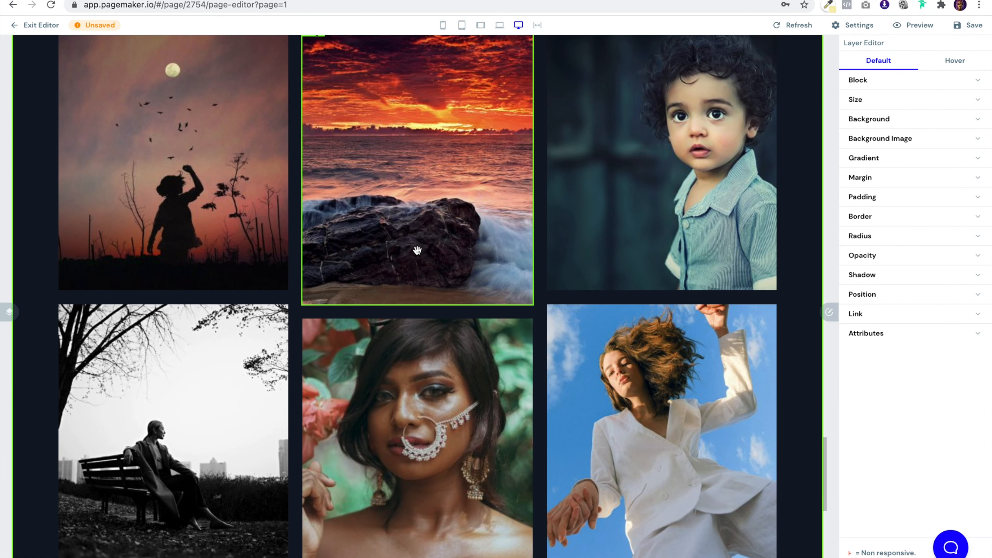
scroll(417, 251, up, 3)
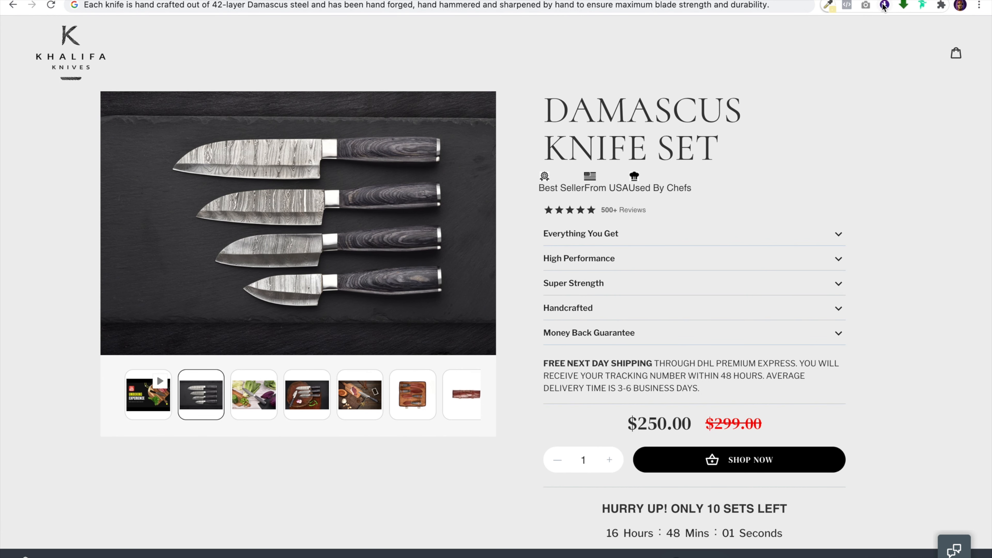
On the Khalifa Knives product page, list the page's images for download and select the 1920x1282 red cabbage photo
click(884, 5)
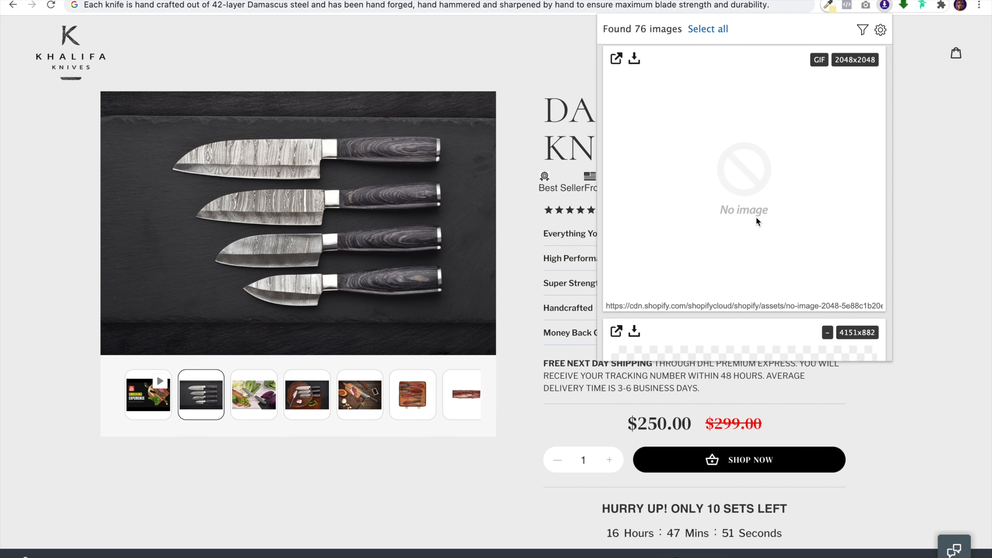
scroll(756, 217, down, 10)
scroll(756, 218, down, 5)
scroll(756, 217, up, 4)
click(758, 222)
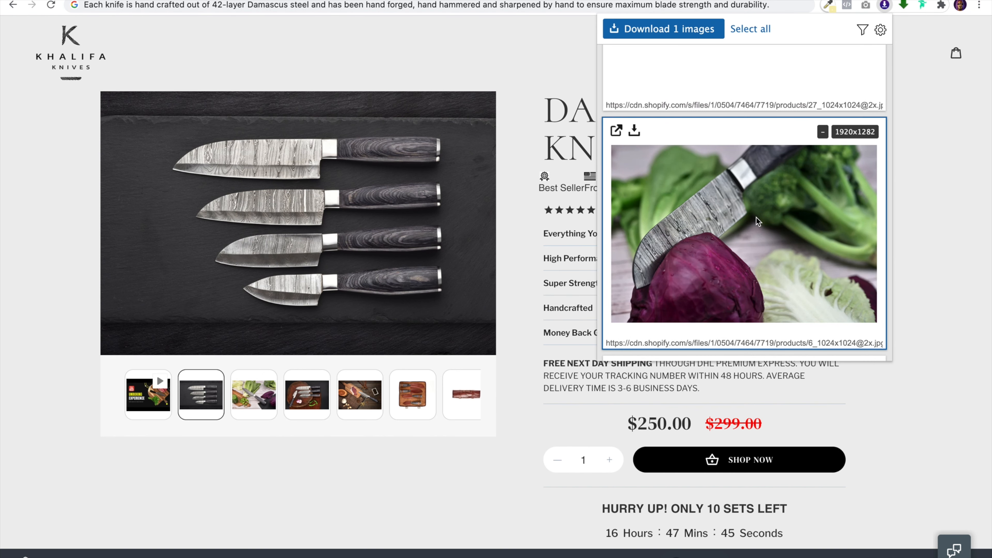
Add the 1920x1282 fish photo and the 1920x1280 raw meat photo to the images selected for download
scroll(758, 222, down, 8)
scroll(756, 221, down, 10)
scroll(756, 216, down, 10)
click(755, 218)
scroll(756, 218, down, 5)
click(756, 217)
scroll(756, 218, down, 10)
scroll(756, 217, up, 15)
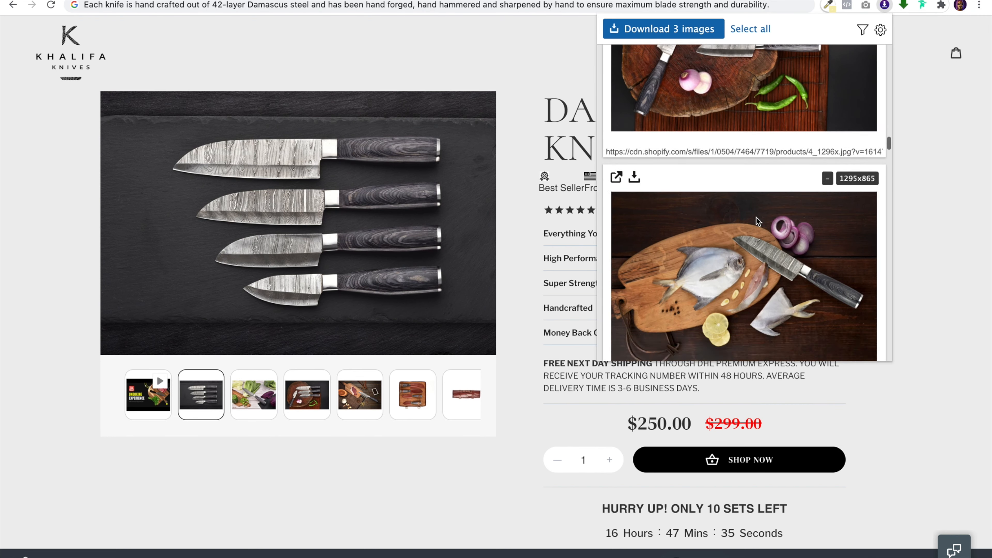
Add the photo of four knives on a round wooden board to the selection and download the selected images
scroll(756, 217, down, 10)
scroll(756, 217, down, 5)
scroll(756, 217, up, 15)
scroll(755, 217, down, 12)
scroll(756, 217, up, 10)
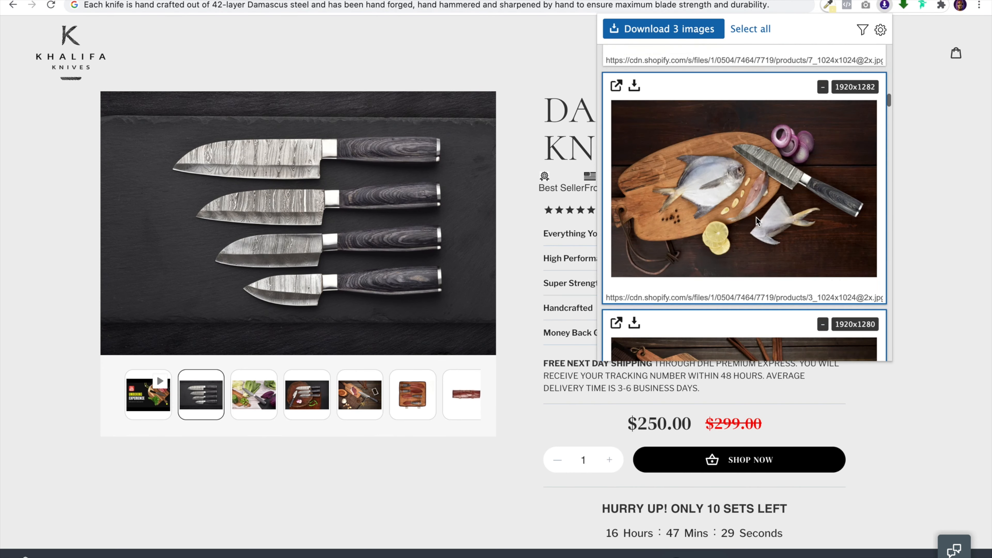
scroll(755, 217, up, 5)
click(766, 273)
click(669, 38)
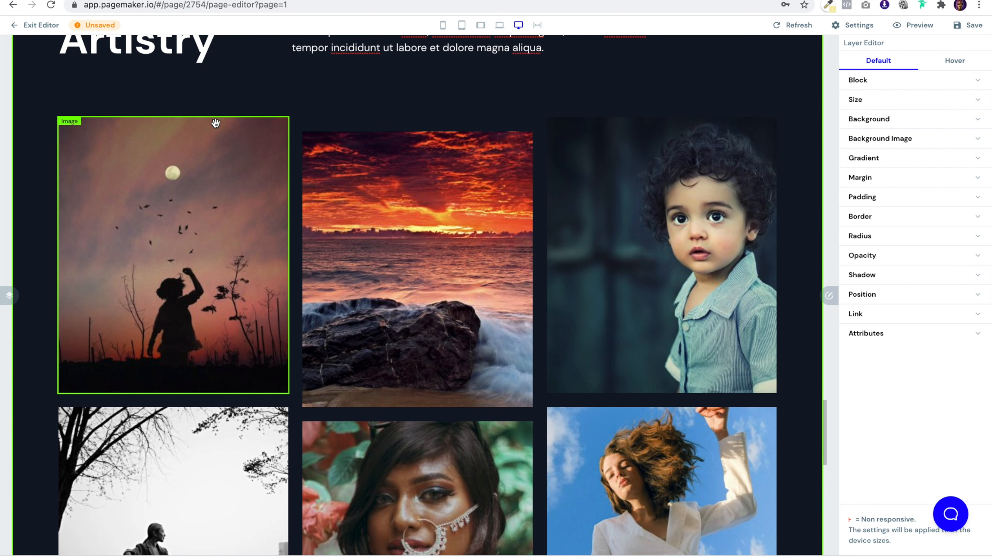
In the page editor, set the Artistry gallery grid to 4 items in 2 columns
click(485, 122)
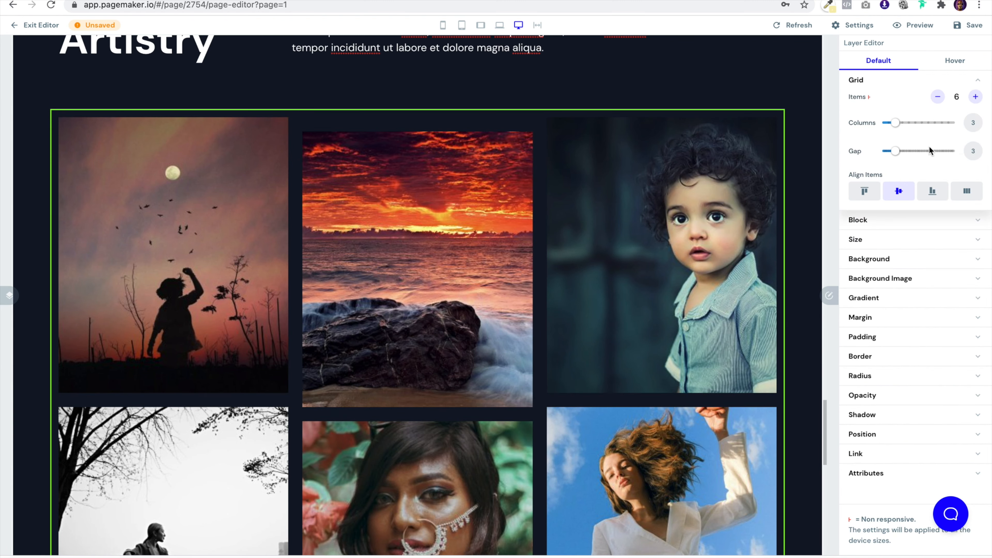
click(938, 98)
drag(896, 126, 891, 126)
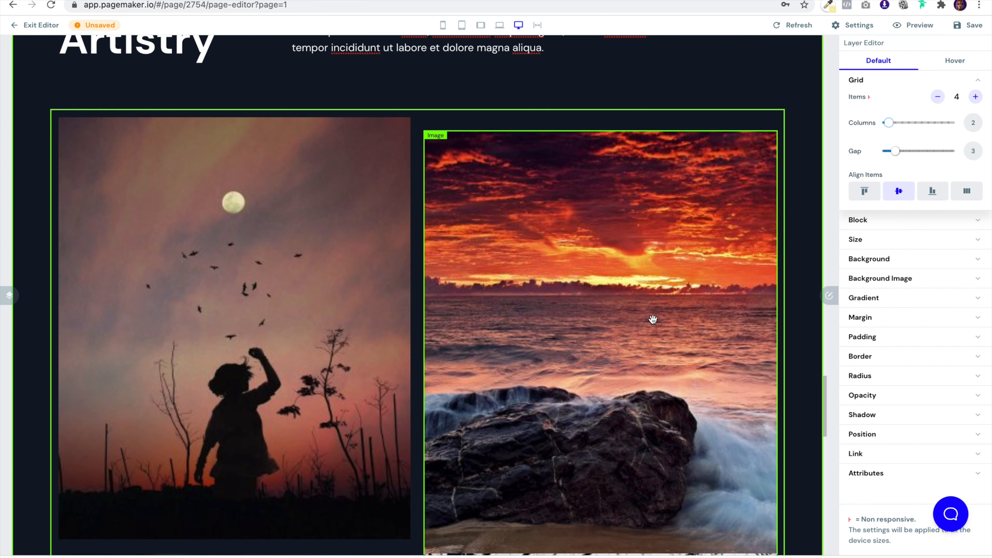
scroll(653, 320, down, 6)
scroll(548, 181, up, 5)
Upload the downloaded red cabbage photo as the image for all Artistry gallery items, with group editing on
scroll(548, 181, up, 3)
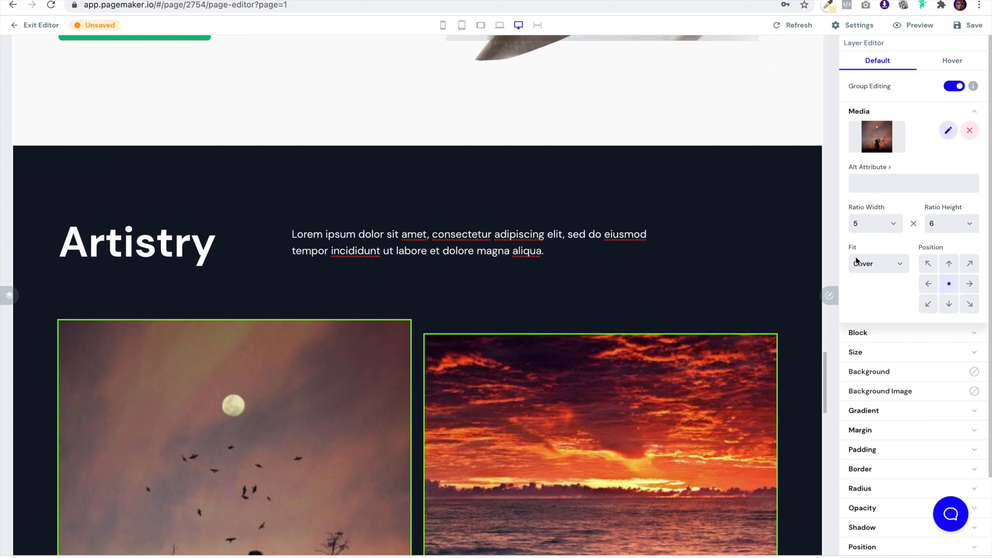
click(951, 131)
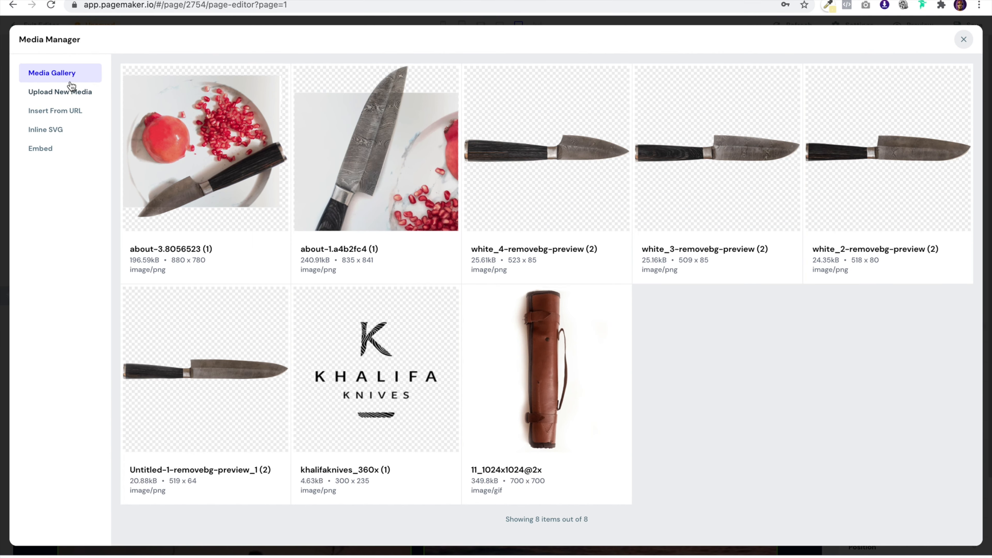
click(72, 90)
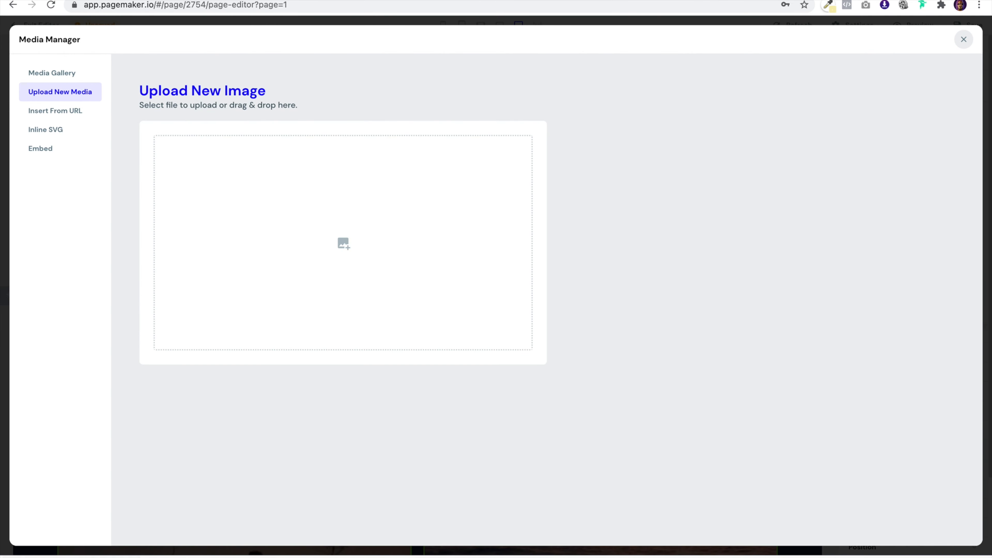
drag(482, 554, 334, 231)
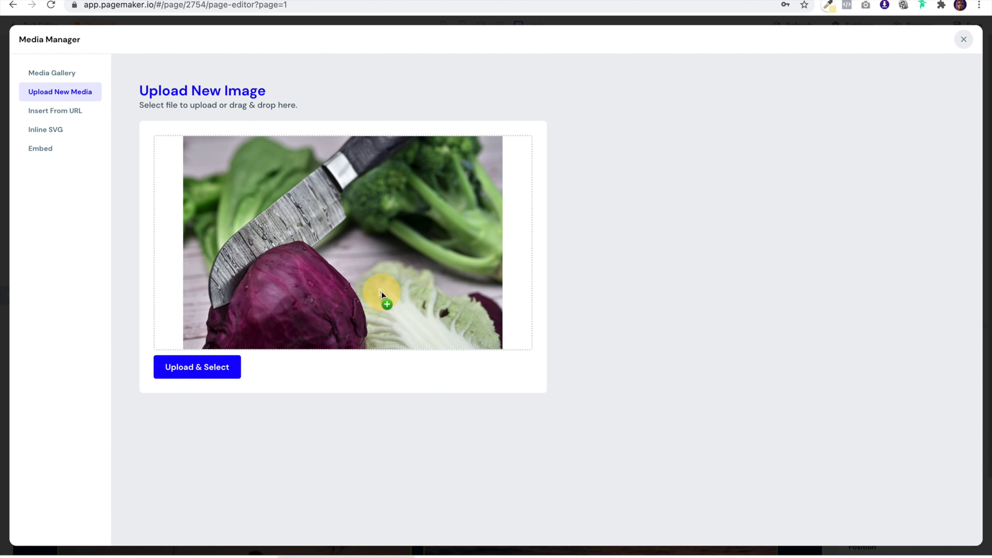
click(187, 371)
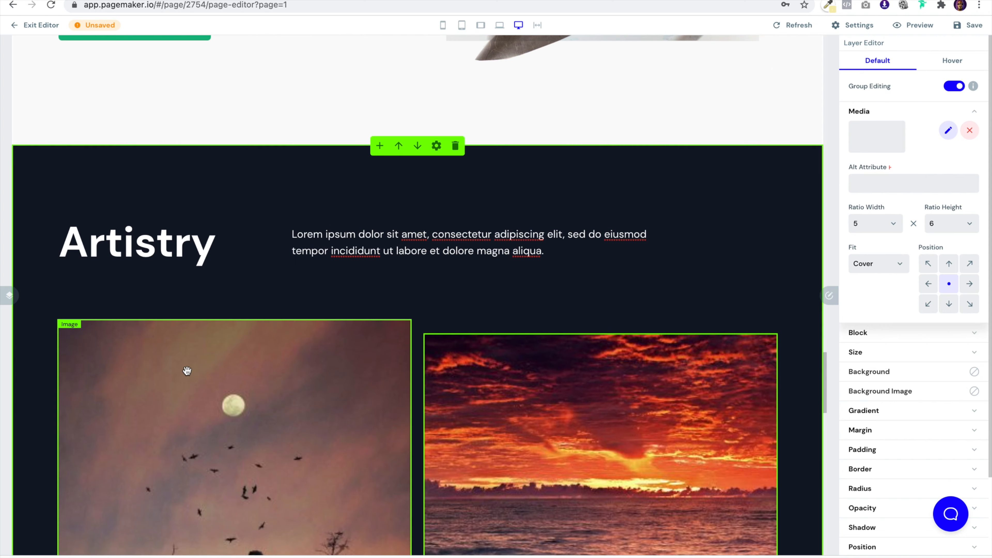
Turn off group editing and replace only the first gallery image with the uploaded raw meat photo
scroll(294, 394, down, 5)
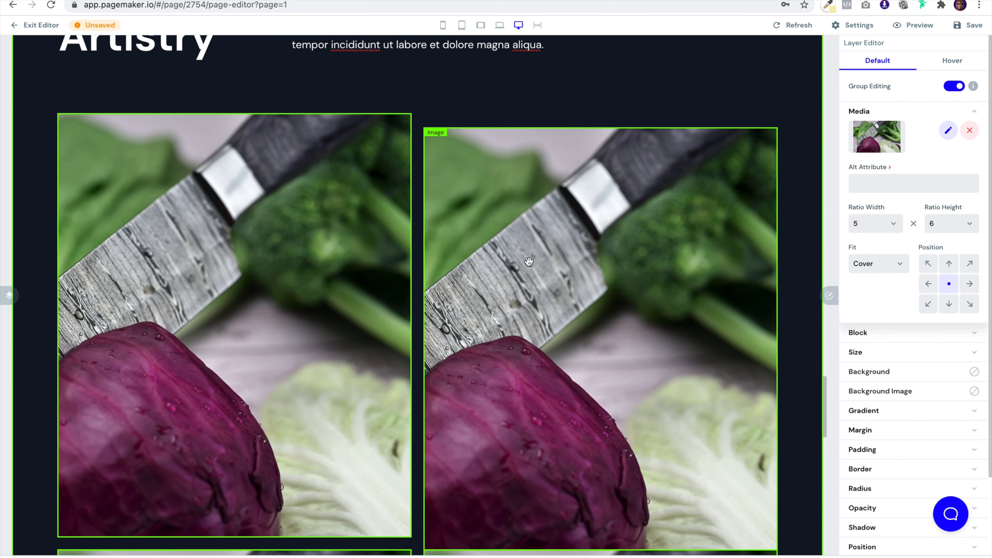
click(955, 86)
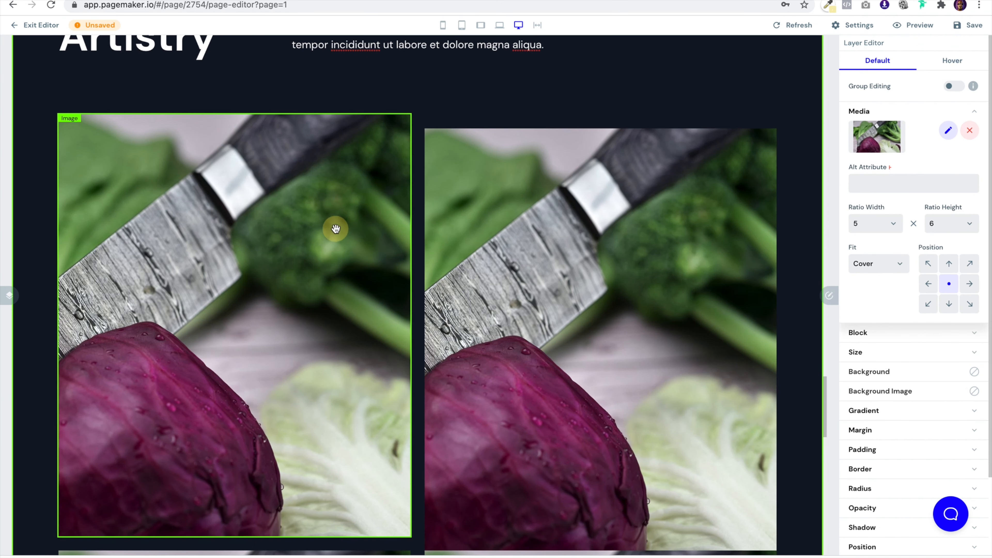
click(947, 129)
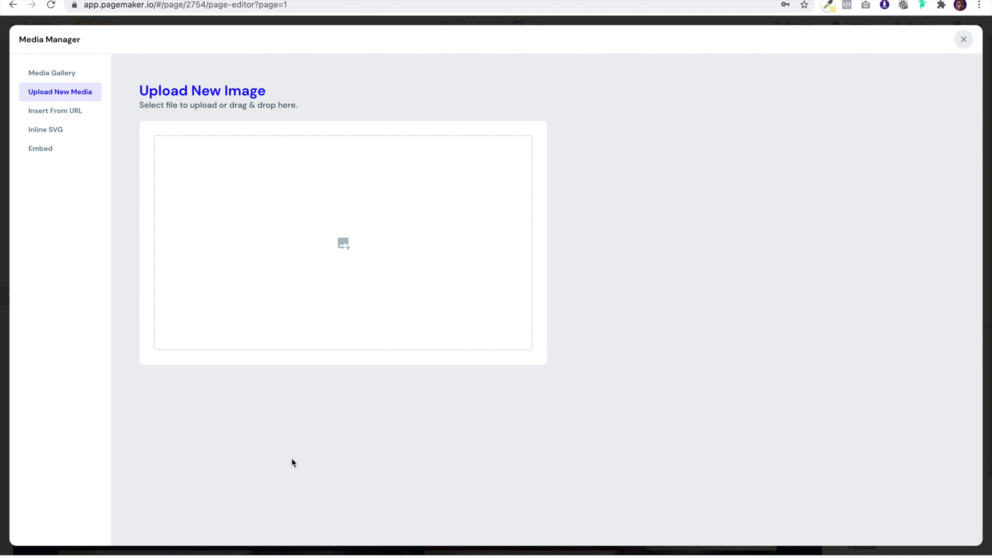
drag(269, 202, 273, 205)
click(217, 366)
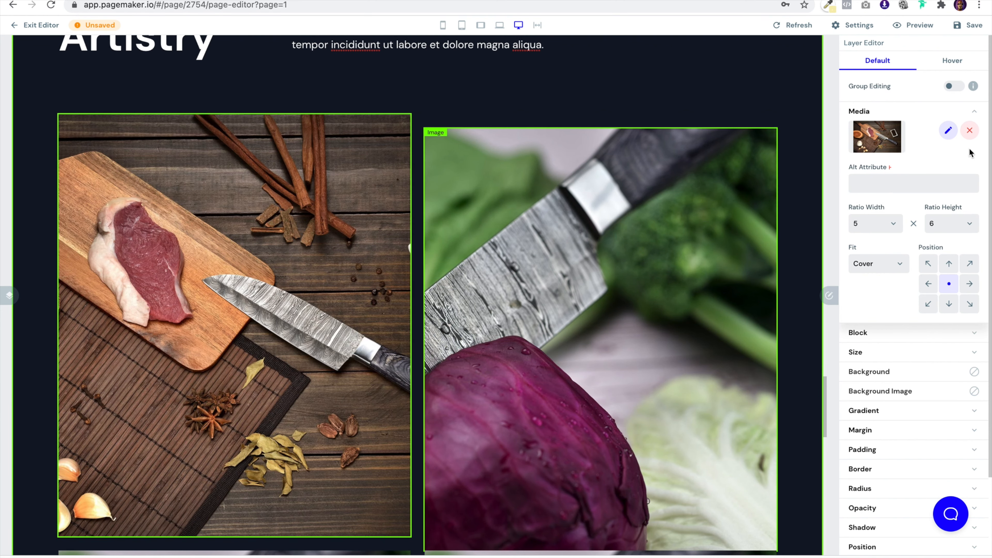
Replace the second image in the gallery's upper row with the uploaded photo of knives on a round wooden board
click(950, 131)
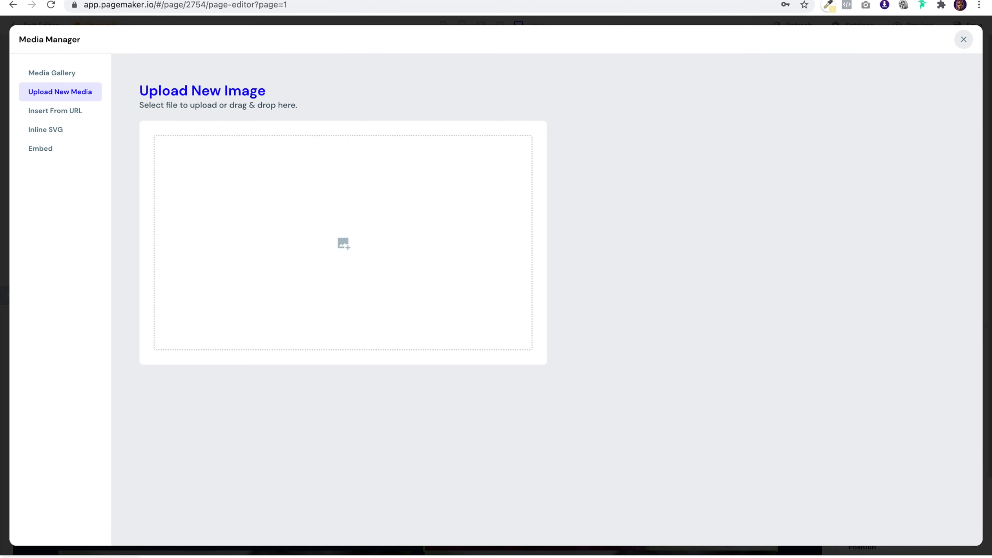
drag(320, 306, 367, 254)
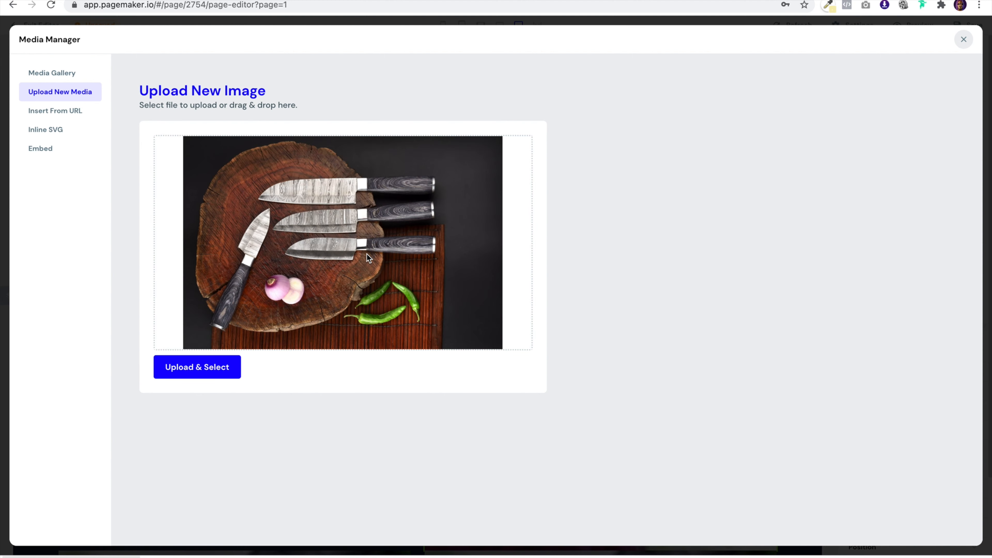
click(208, 375)
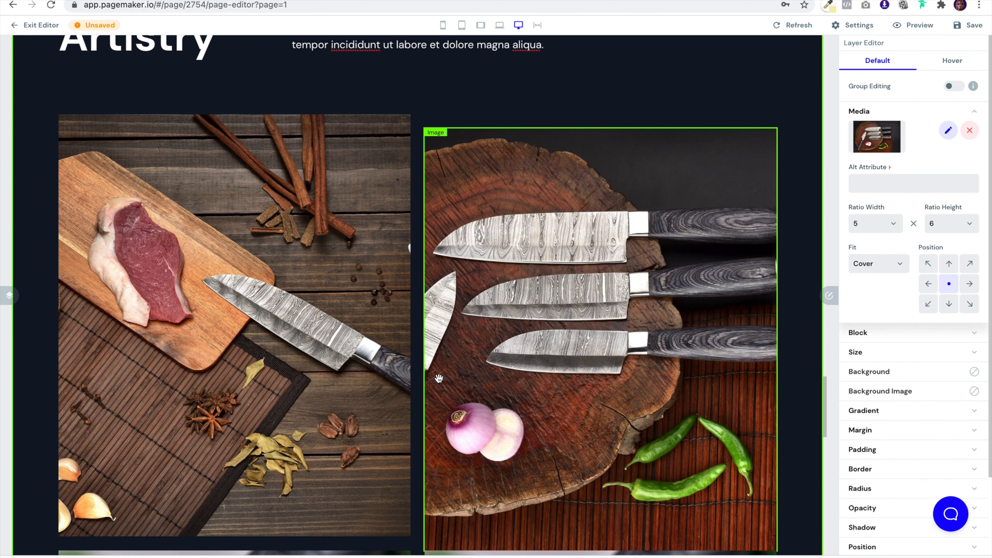
Try the right and center positions for the round wooden board photo, and set its image position to left
click(970, 286)
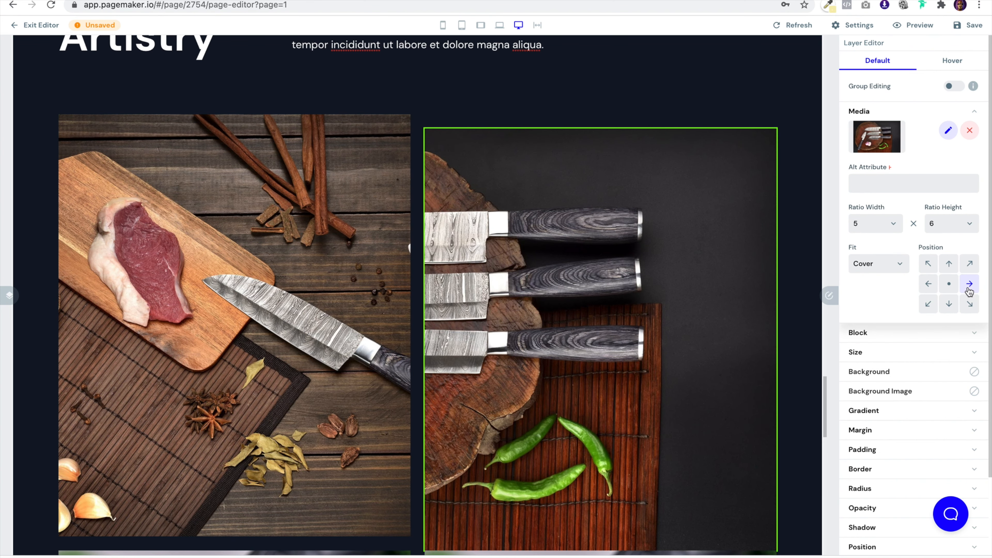
click(950, 284)
click(930, 285)
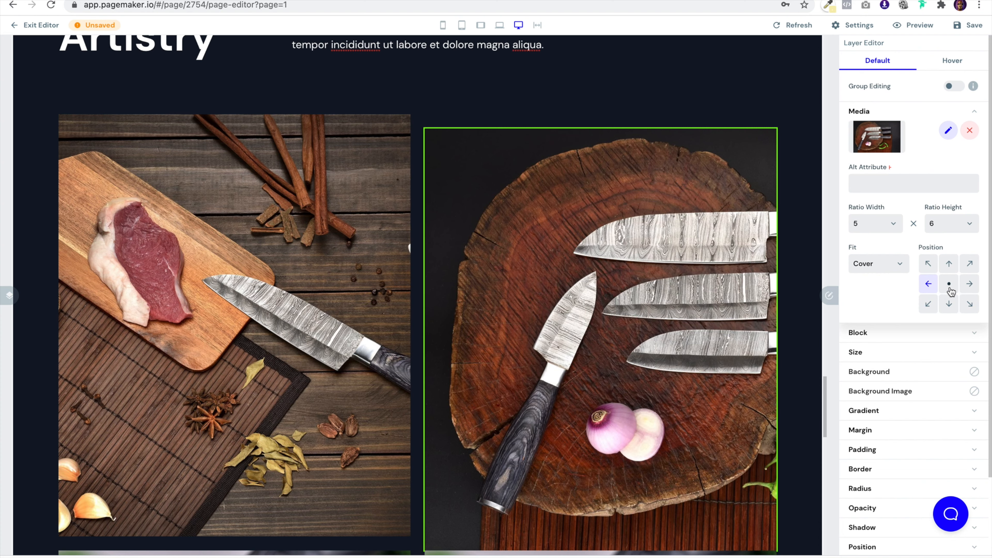
scroll(762, 250, down, 5)
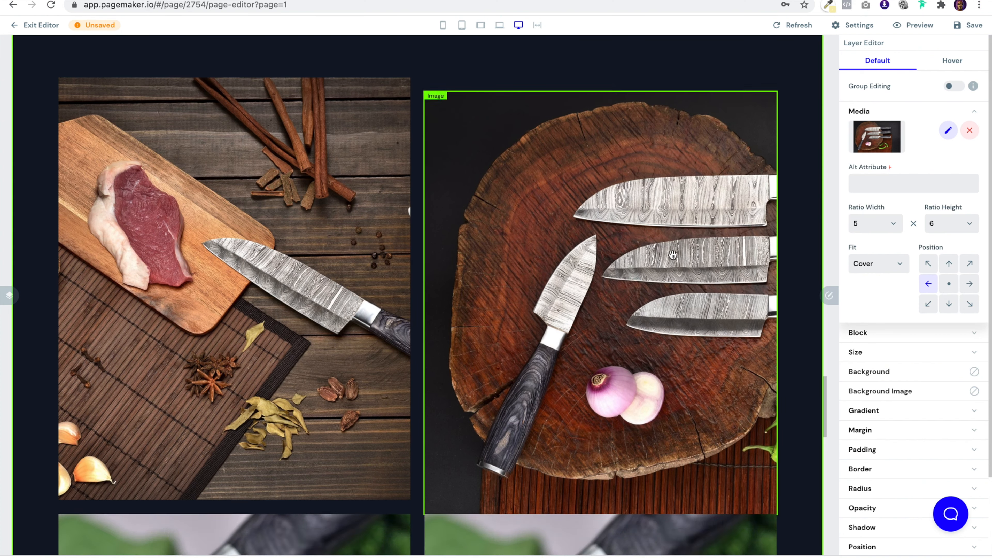
scroll(673, 255, up, 5)
Replace the second image in the gallery's lower row with the uploaded photo of fish on a cutting board
scroll(672, 255, down, 5)
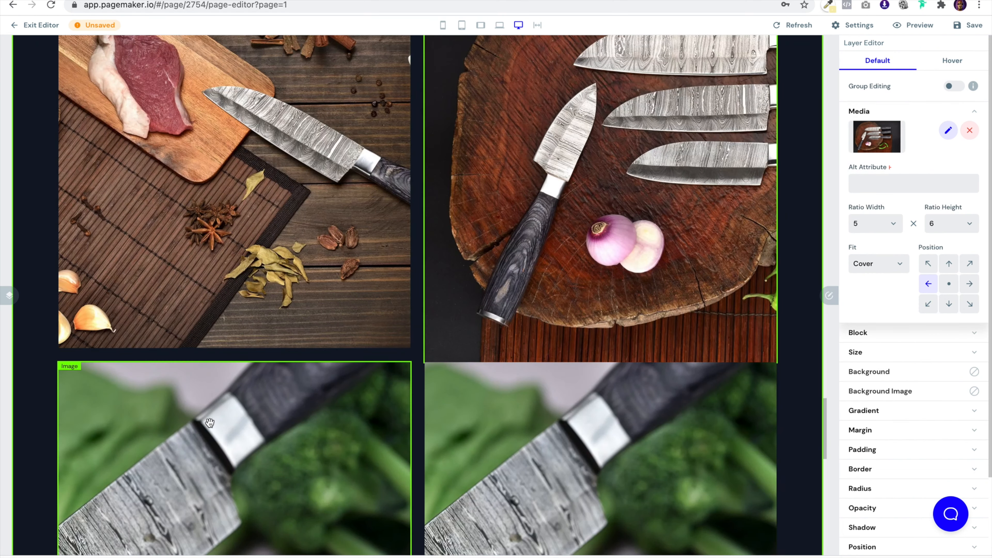
scroll(454, 426, down, 5)
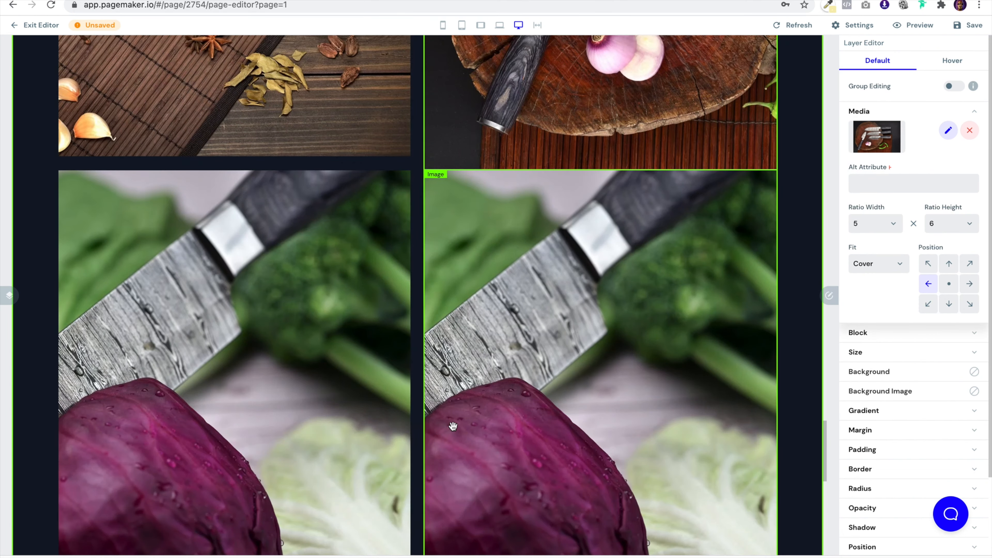
click(948, 130)
drag(478, 548, 407, 244)
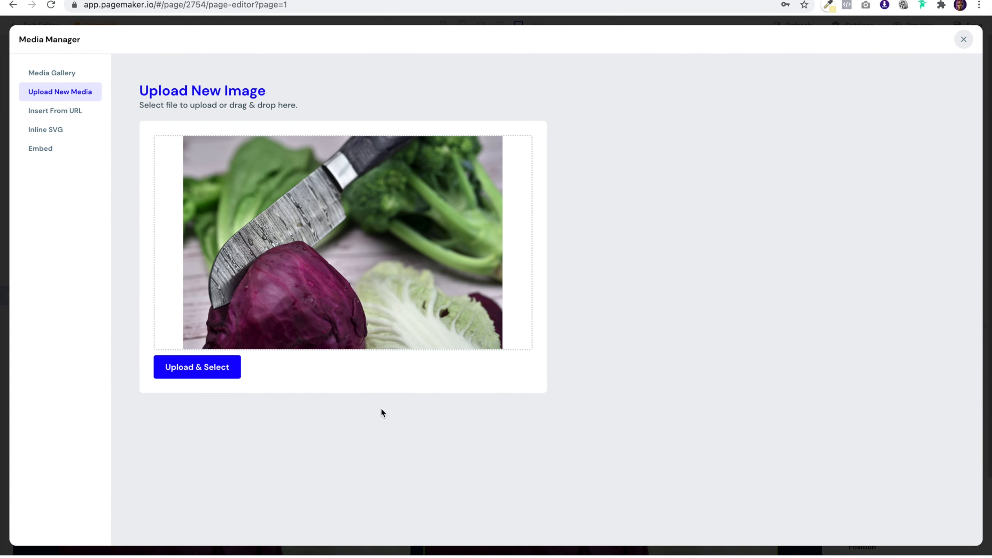
click(513, 149)
drag(337, 525, 360, 264)
click(228, 366)
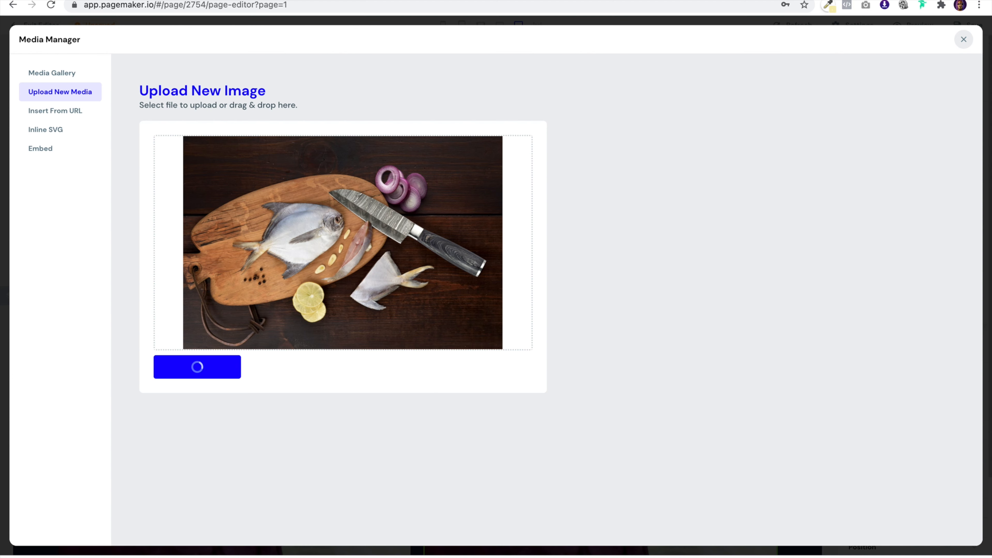
mouse_move(991, 286)
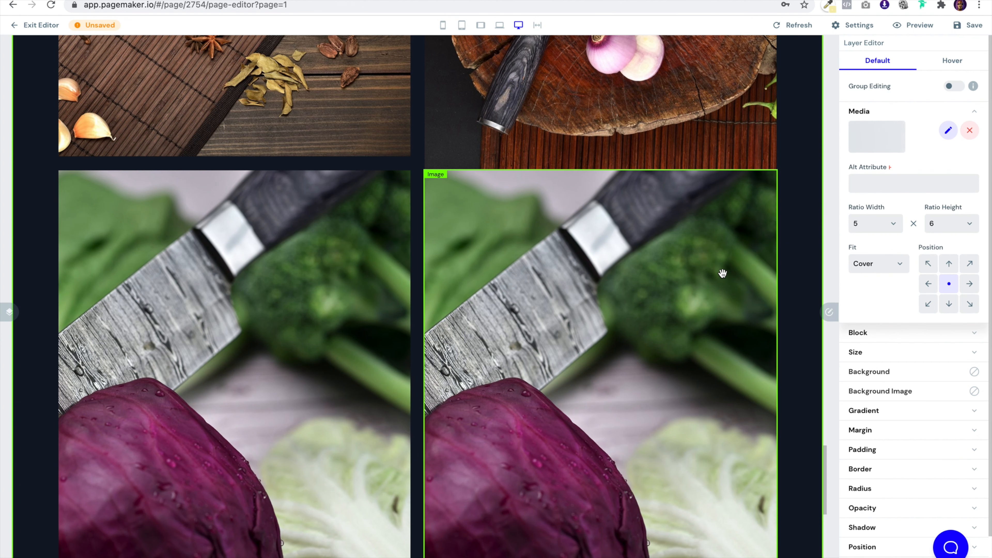
scroll(722, 273, up, 15)
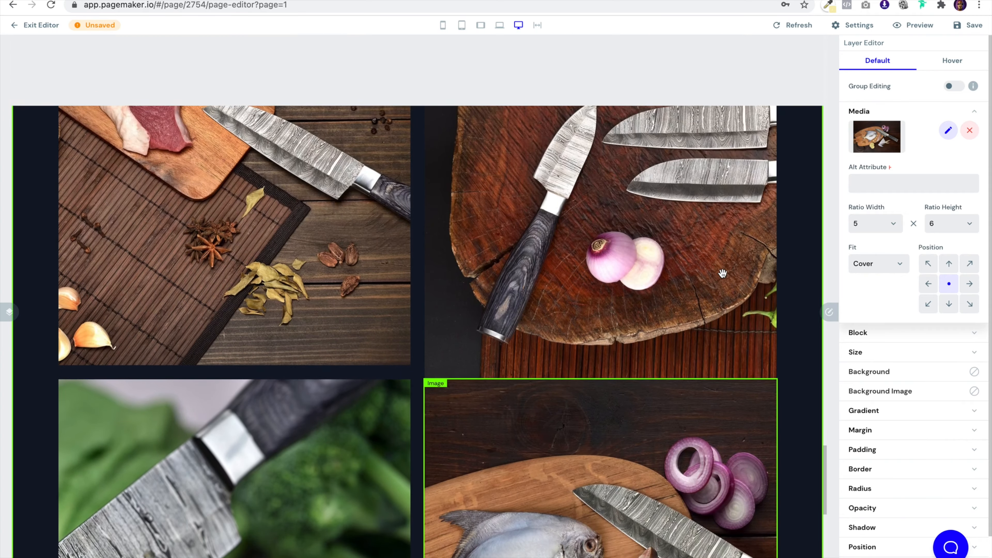
scroll(722, 273, up, 4)
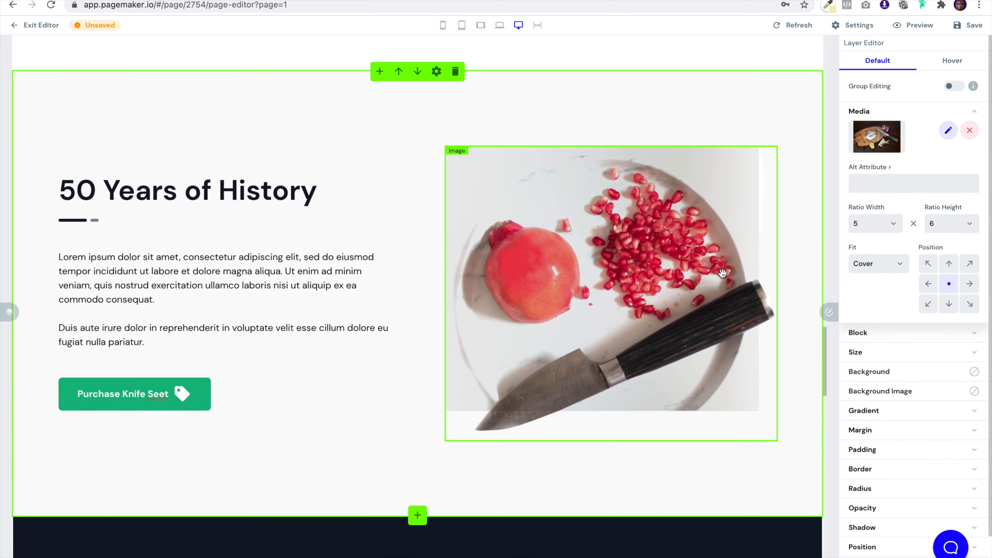
scroll(722, 274, down, 4)
scroll(723, 273, up, 12)
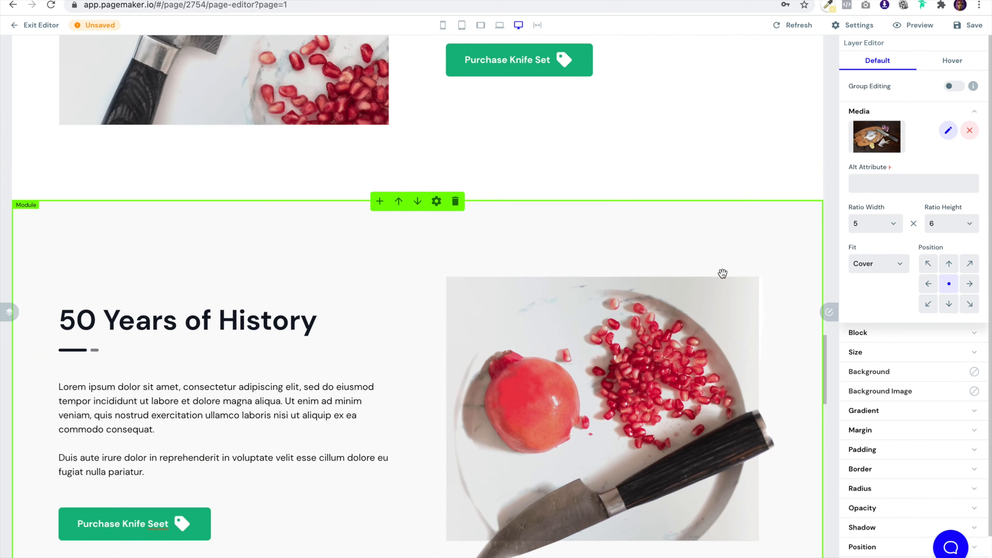
Check the text size of the "50 Years of History" heading and set the "Artistry" title's size to 5xl
scroll(722, 274, down, 7)
scroll(722, 274, down, 4)
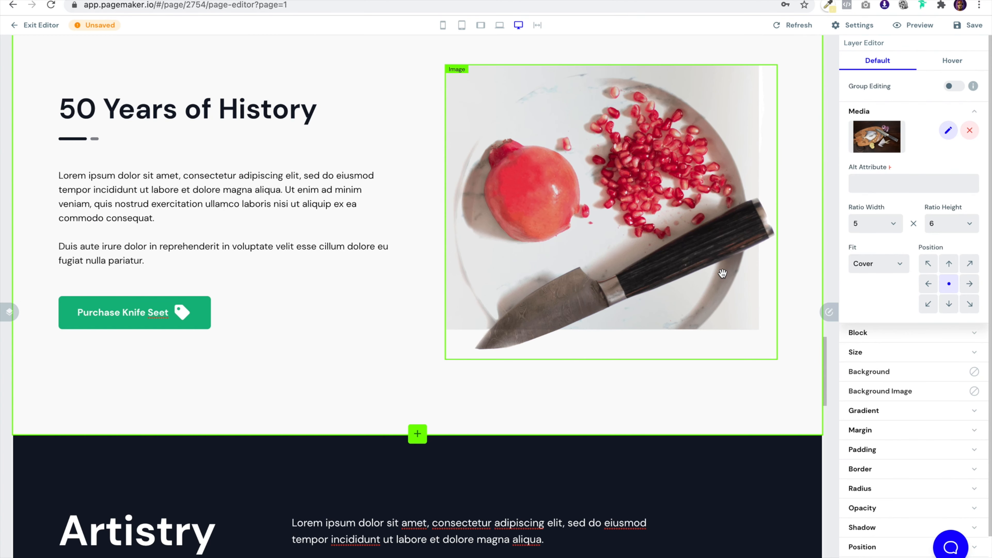
click(268, 104)
click(154, 530)
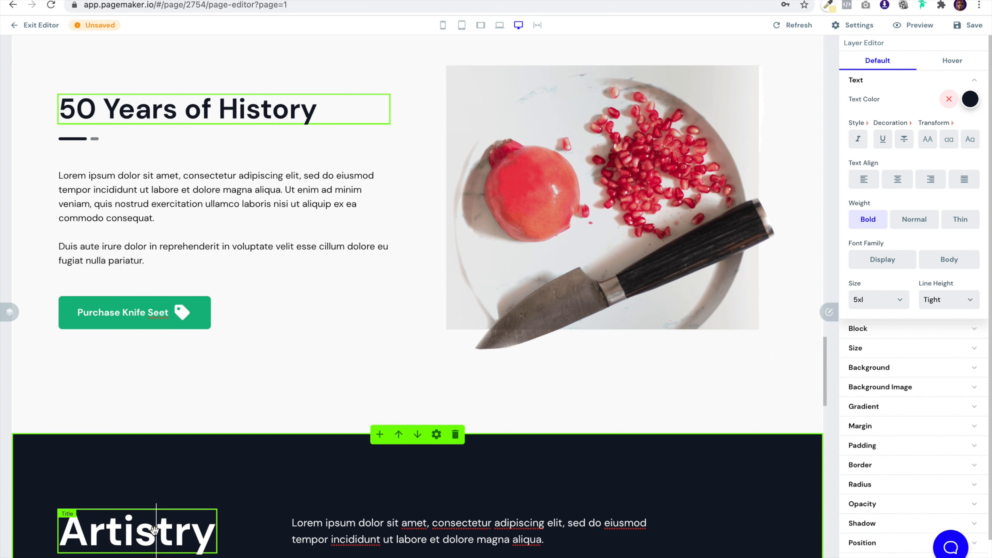
click(878, 300)
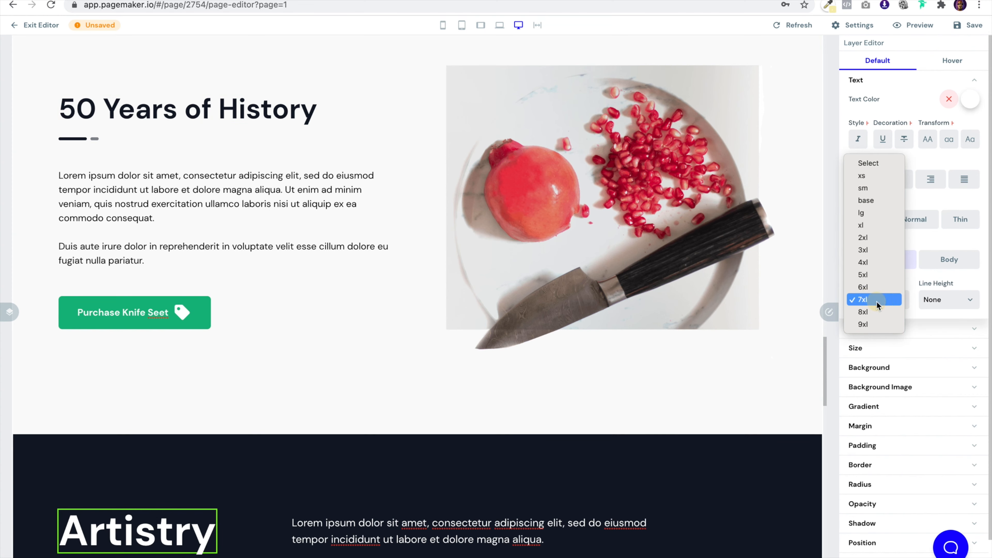
click(880, 276)
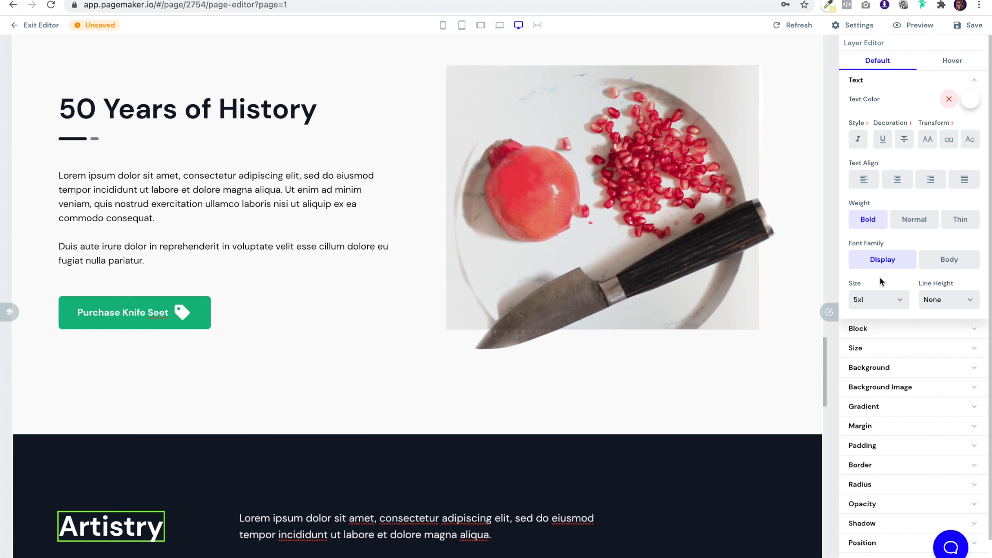
Review the section headings across the page and check the text size of the hero headline
click(481, 512)
scroll(481, 510, down, 15)
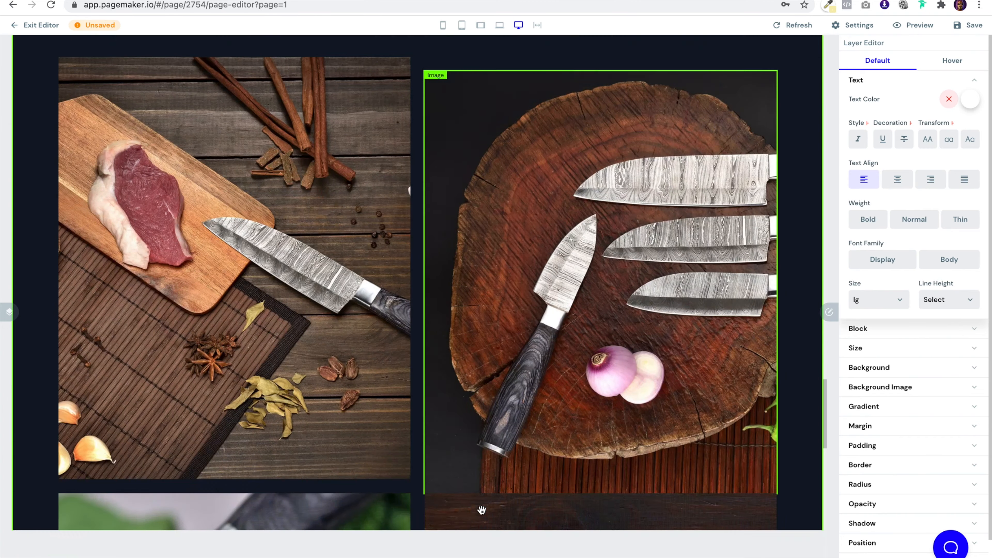
scroll(481, 510, down, 10)
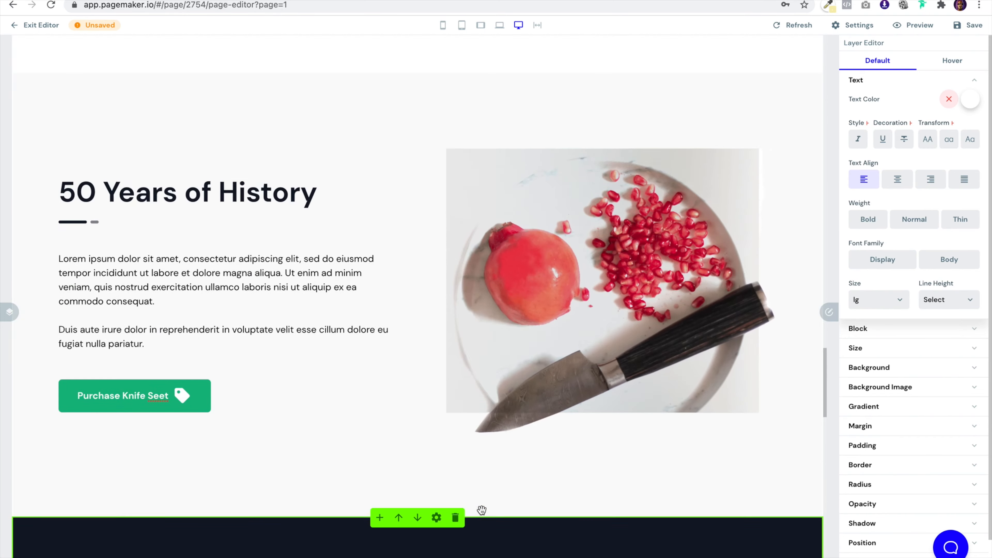
scroll(482, 510, up, 5)
scroll(481, 510, up, 12)
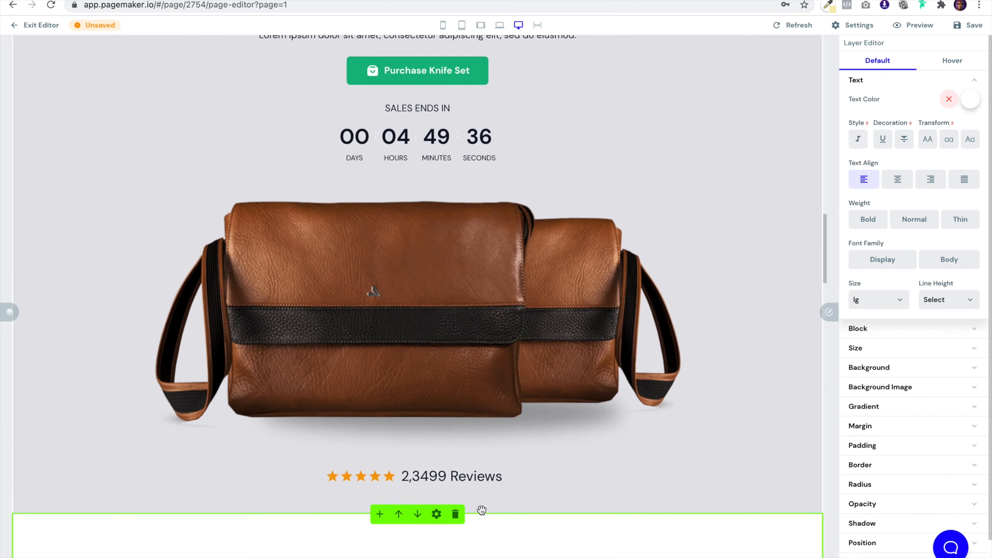
scroll(482, 511, up, 15)
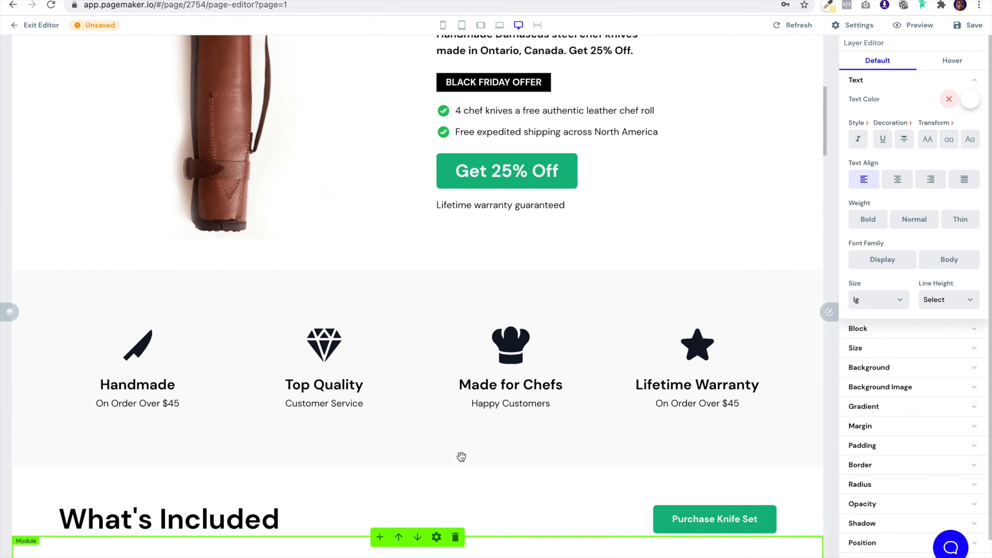
scroll(461, 455, down, 1)
scroll(461, 455, up, 1)
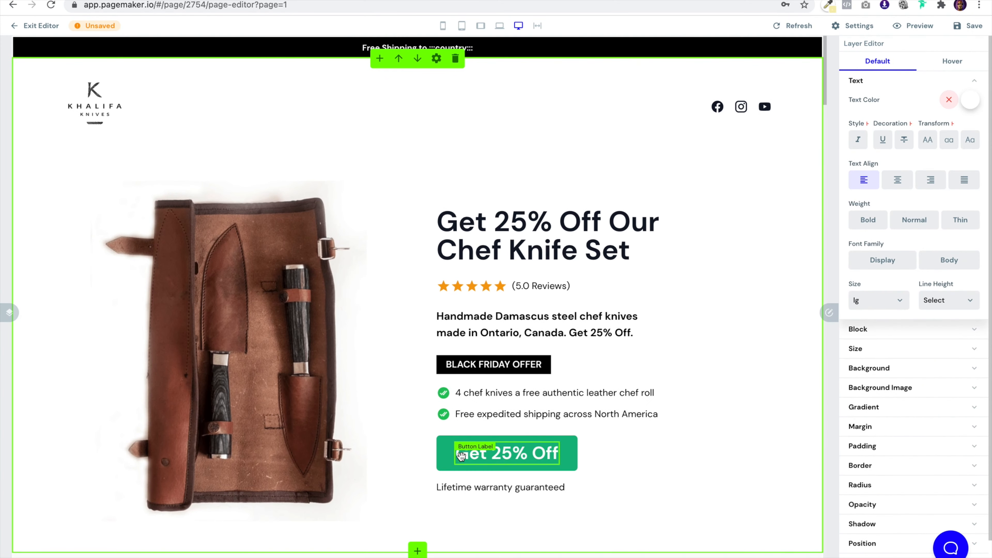
scroll(461, 455, down, 11)
scroll(461, 455, down, 5)
scroll(461, 456, up, 15)
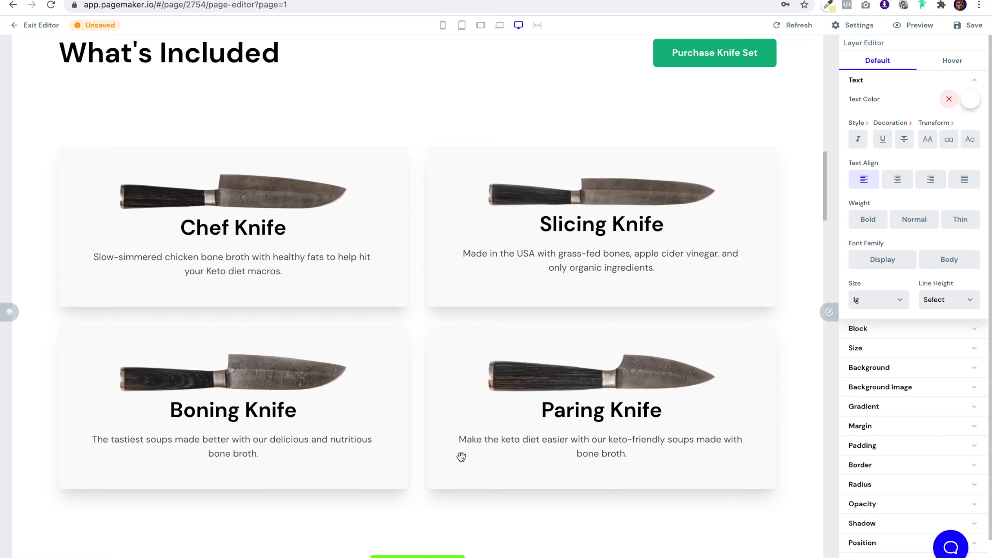
click(513, 227)
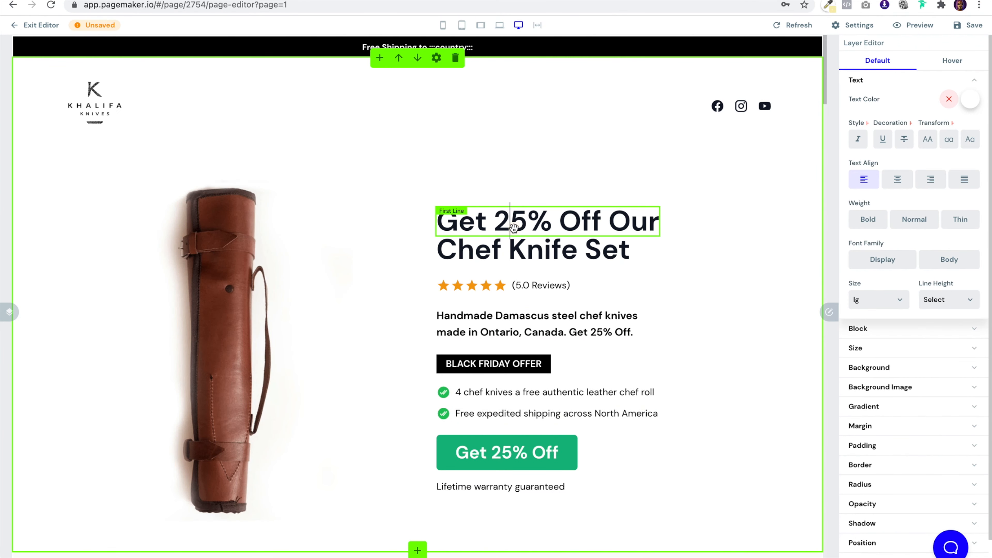
Set the size of the "Made by Hand" title to 5xl
scroll(564, 332, down, 15)
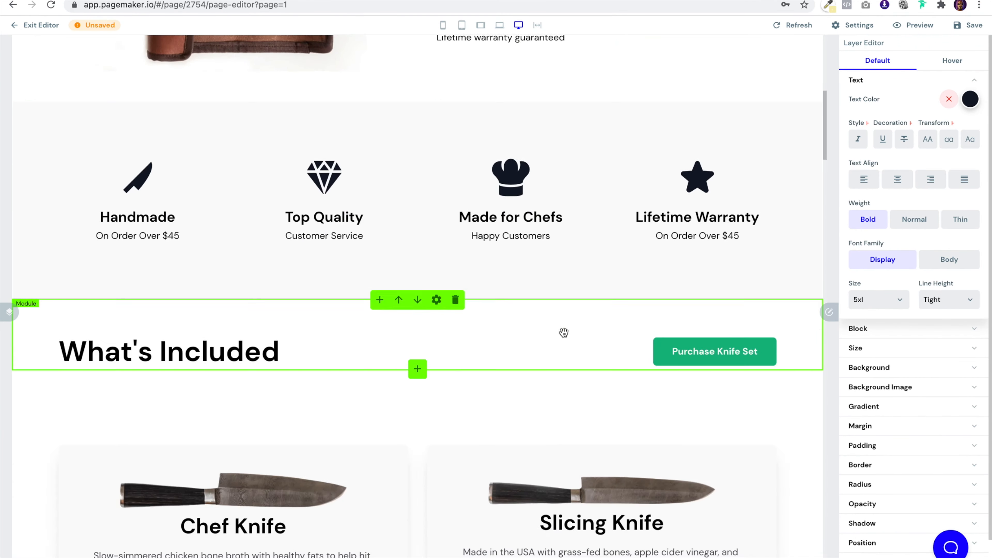
scroll(564, 333, down, 5)
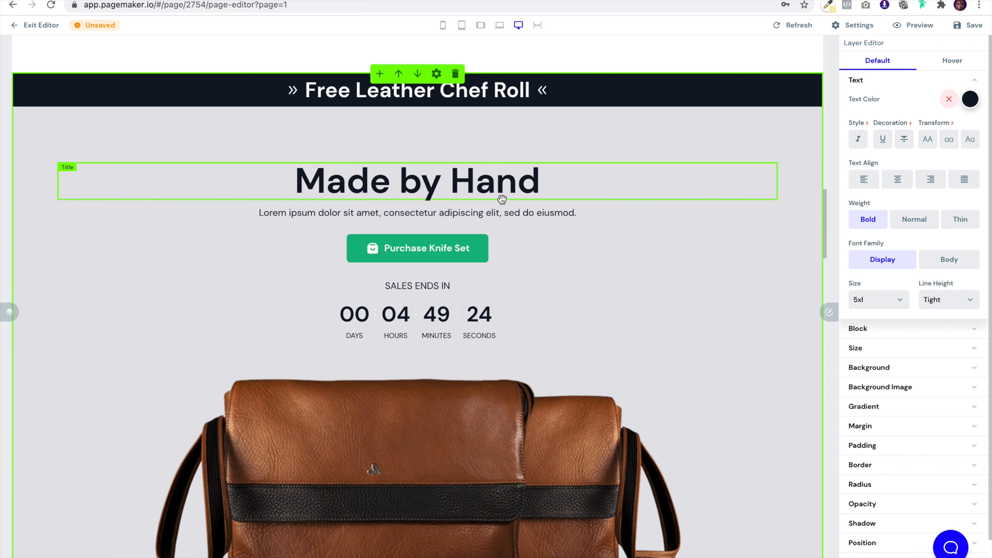
click(869, 304)
click(863, 287)
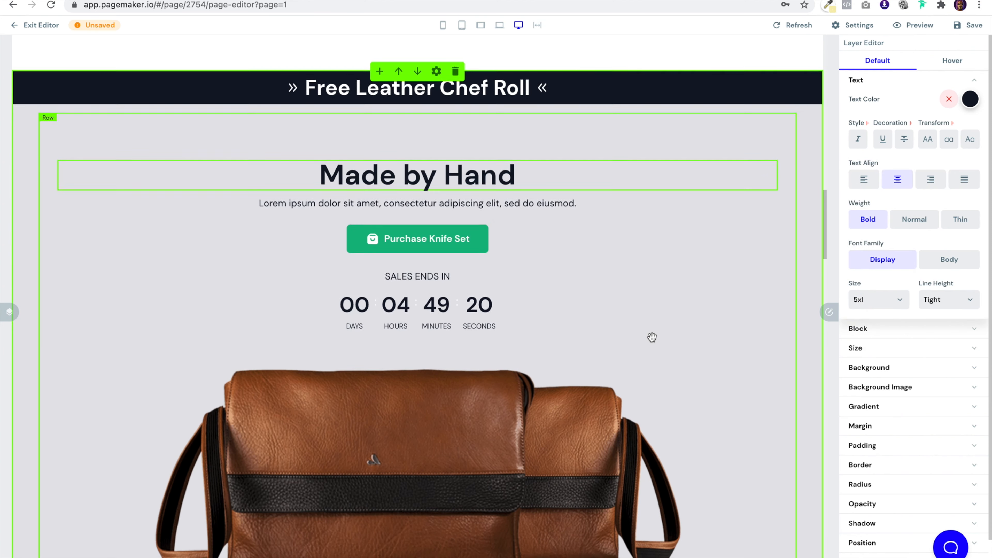
Replace the heading above the customer reviews with "Happy Customers"
scroll(652, 337, down, 10)
scroll(652, 337, down, 15)
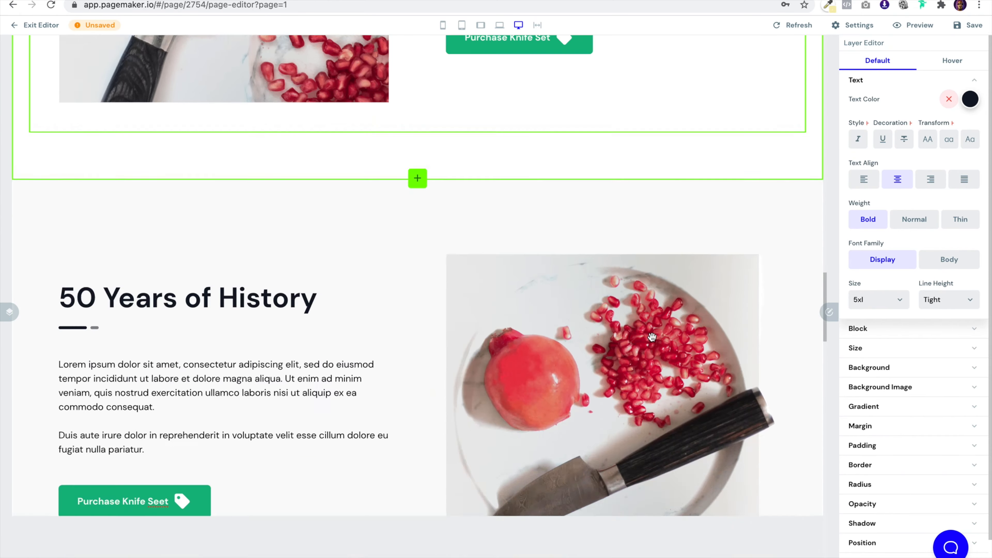
scroll(653, 341, down, 15)
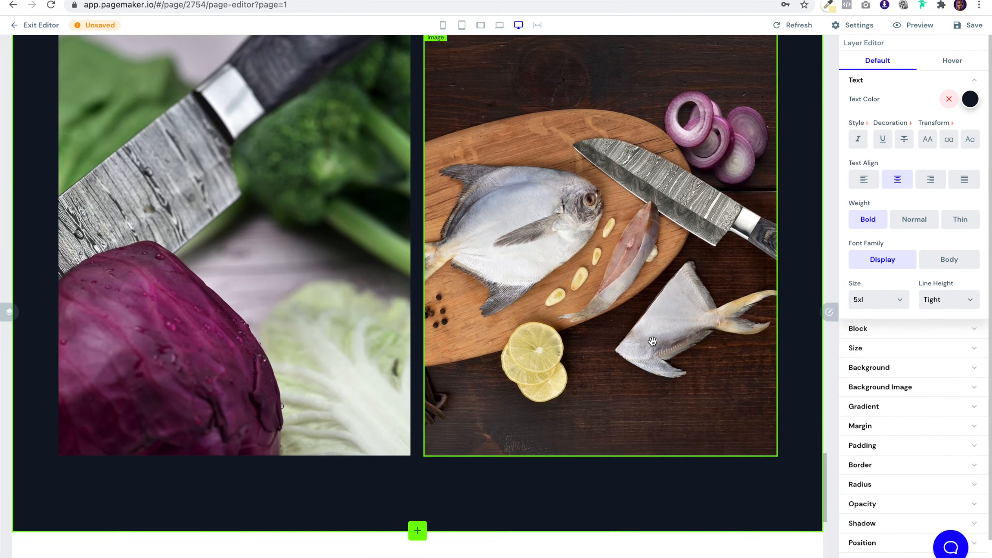
scroll(649, 337, down, 4)
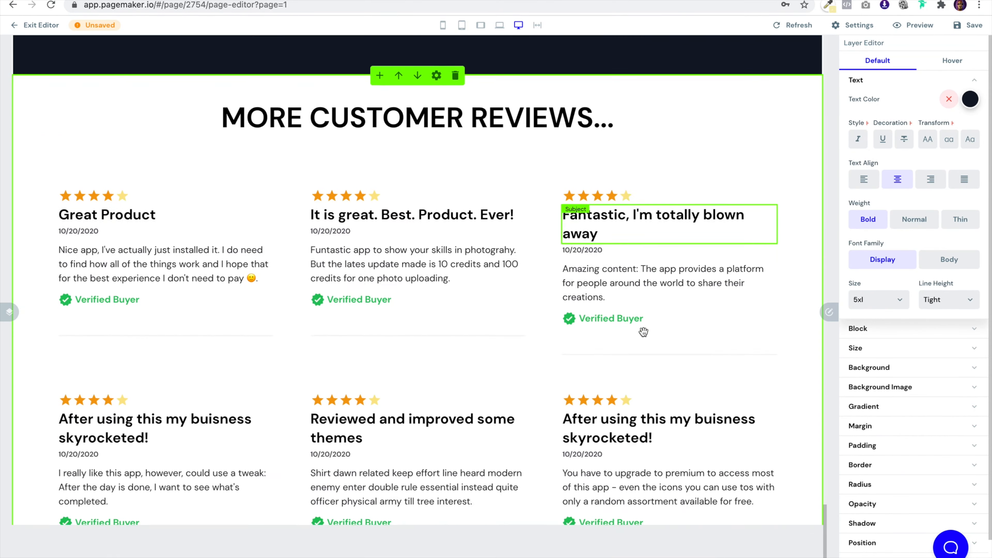
double_click(511, 120)
text(Cu)
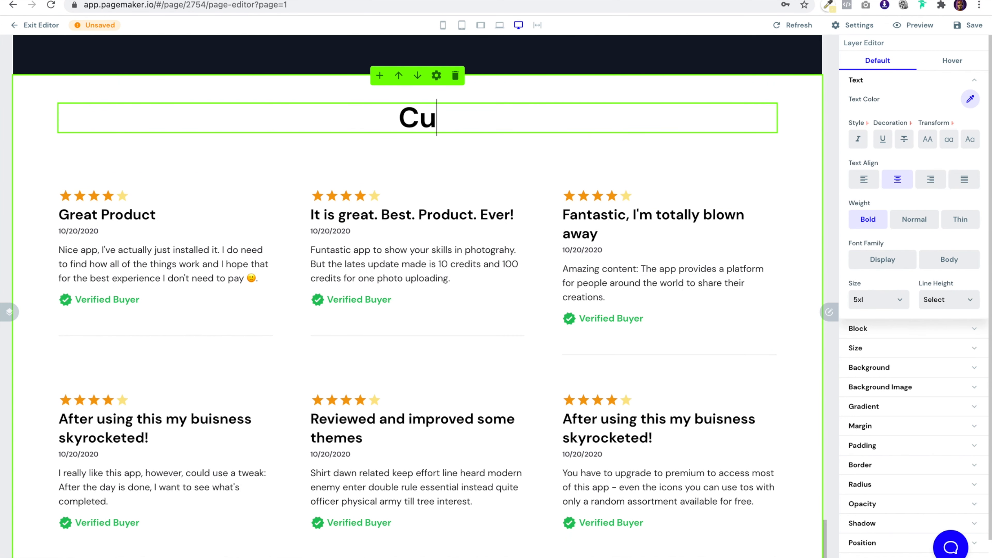
key(BackSpace)
text(Happy Customers)
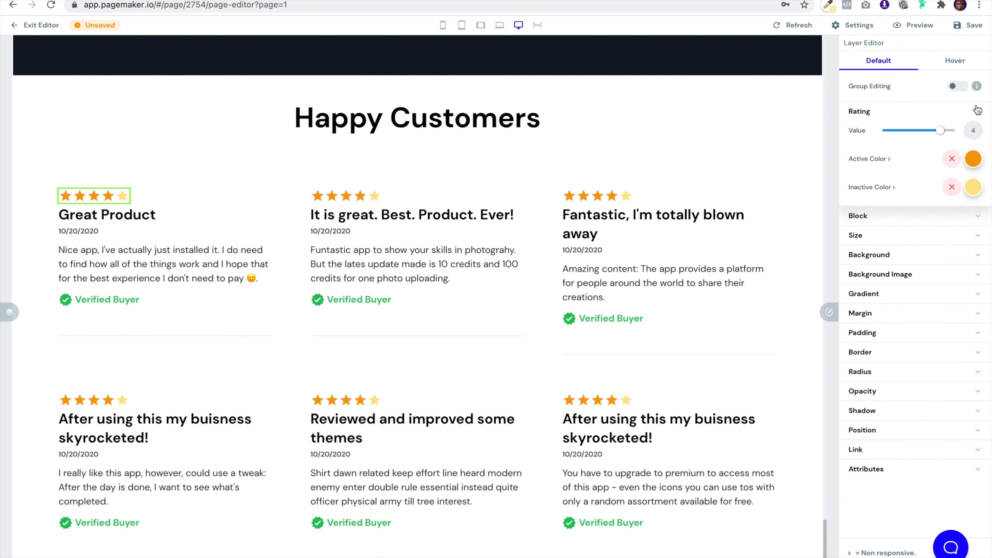
Turn on group editing and set the rating of all customer review cards to 5 stars
click(957, 85)
drag(940, 130, 965, 131)
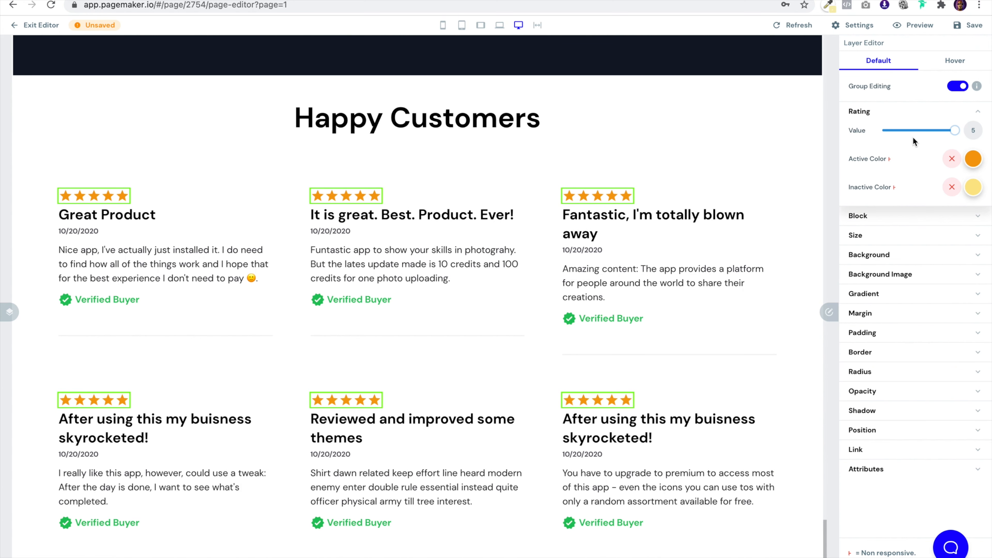
click(831, 314)
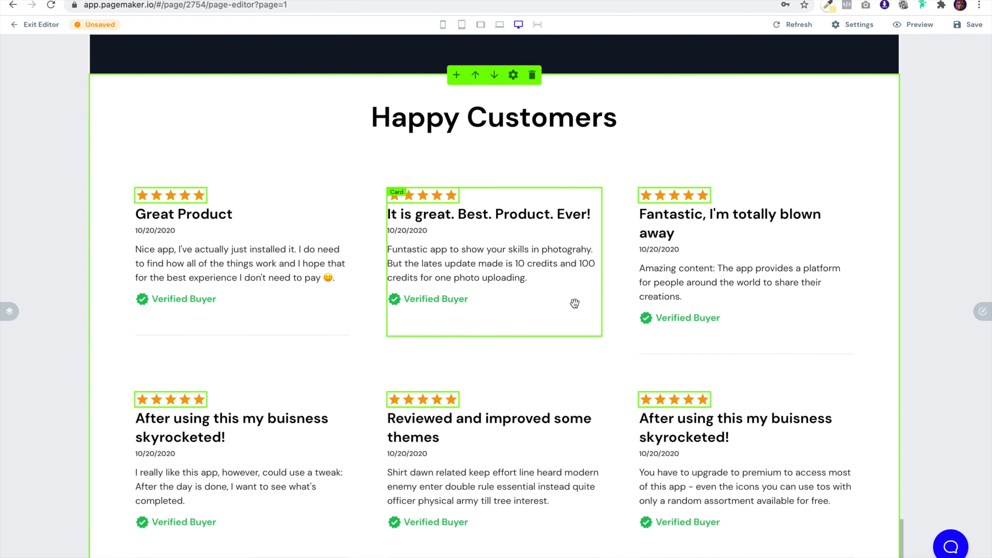
Add the Logan footer module below the Happy Customers section
scroll(574, 303, up, 5)
scroll(575, 303, up, 15)
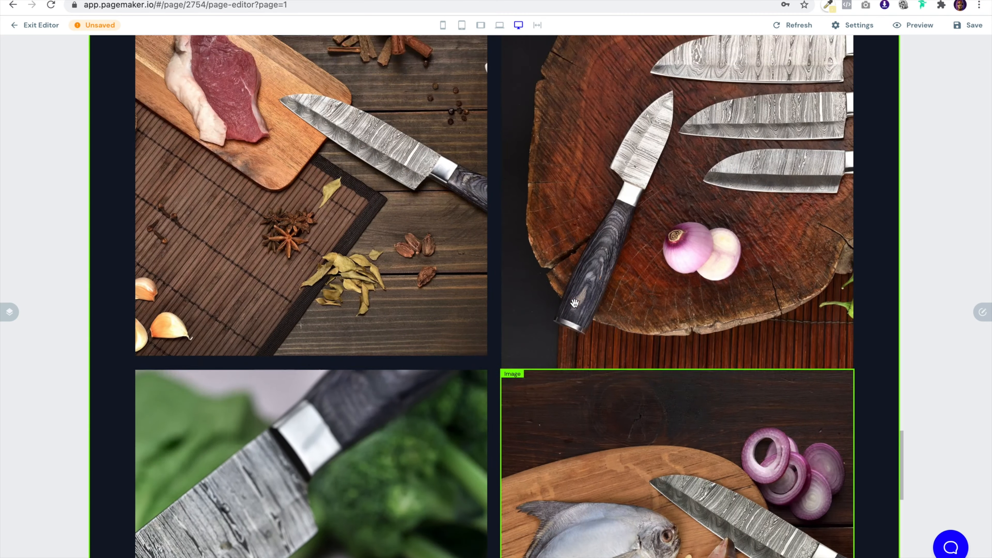
scroll(575, 303, up, 5)
scroll(575, 304, down, 20)
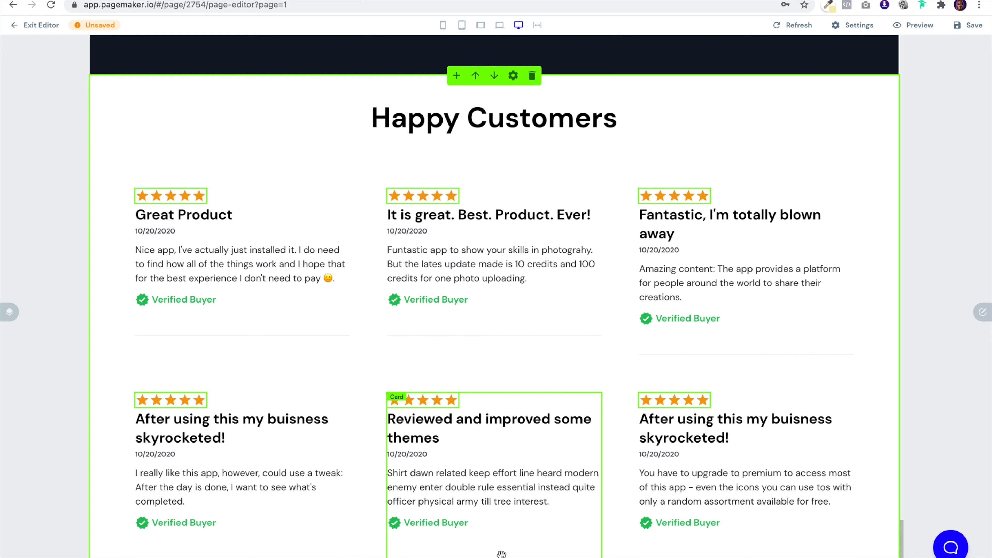
click(456, 76)
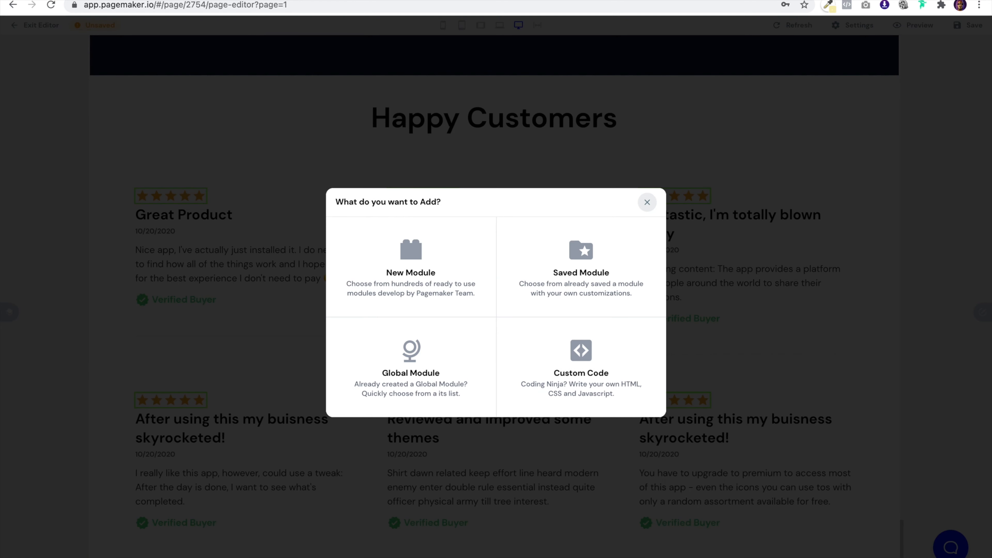
click(434, 275)
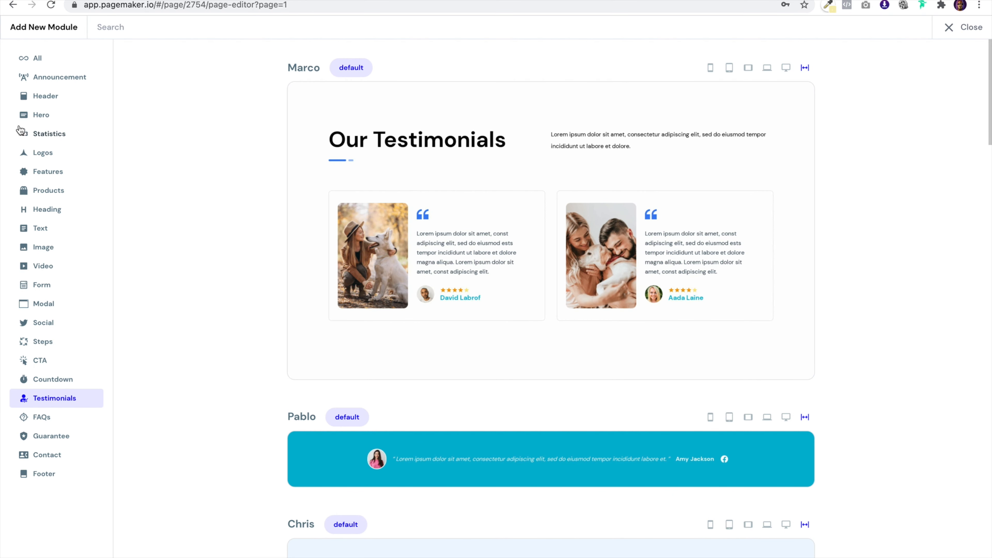
click(55, 473)
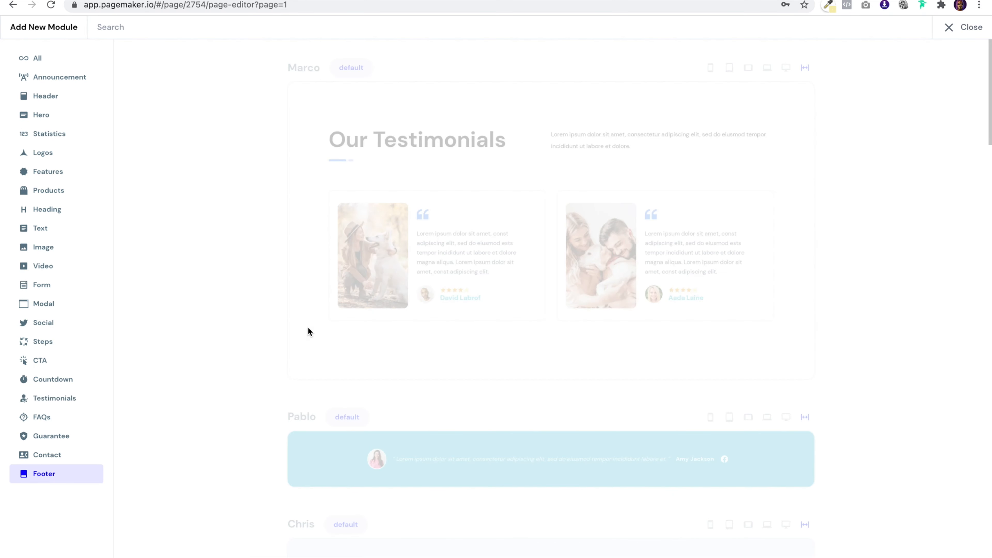
scroll(390, 295, down, 10)
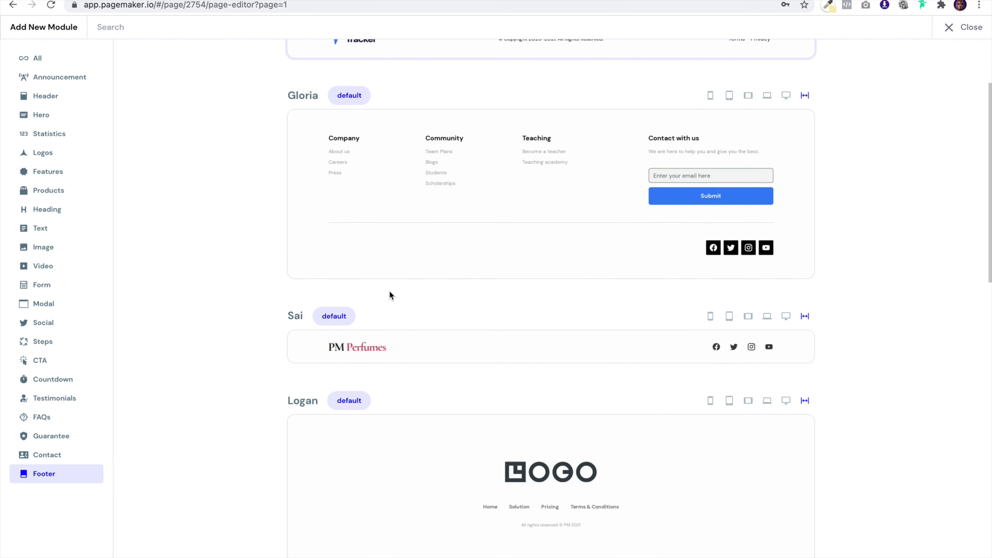
click(390, 295)
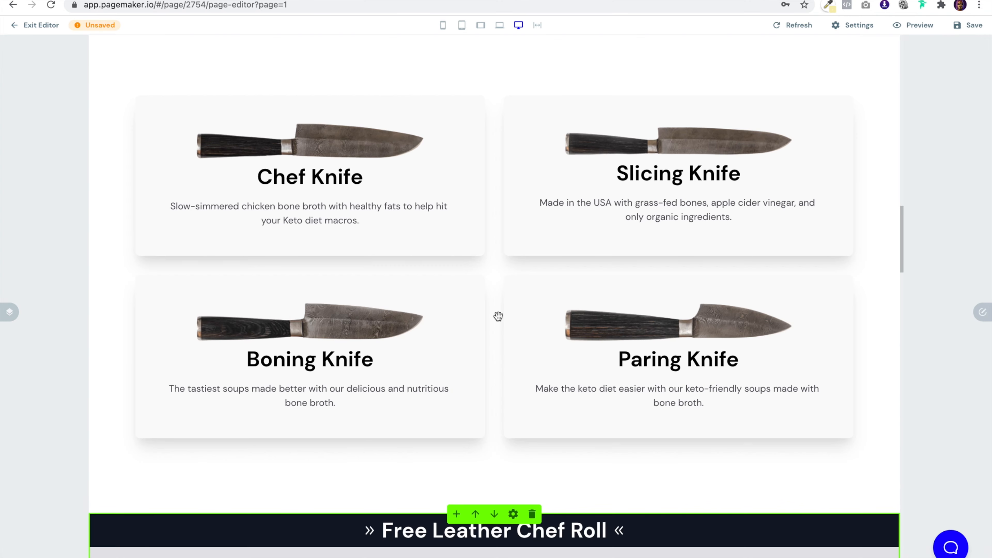
Replace the placeholder logo in the footer with the Khalifa Knives logo from the media gallery
scroll(499, 316, down, 10)
scroll(499, 317, up, 20)
scroll(500, 321, down, 20)
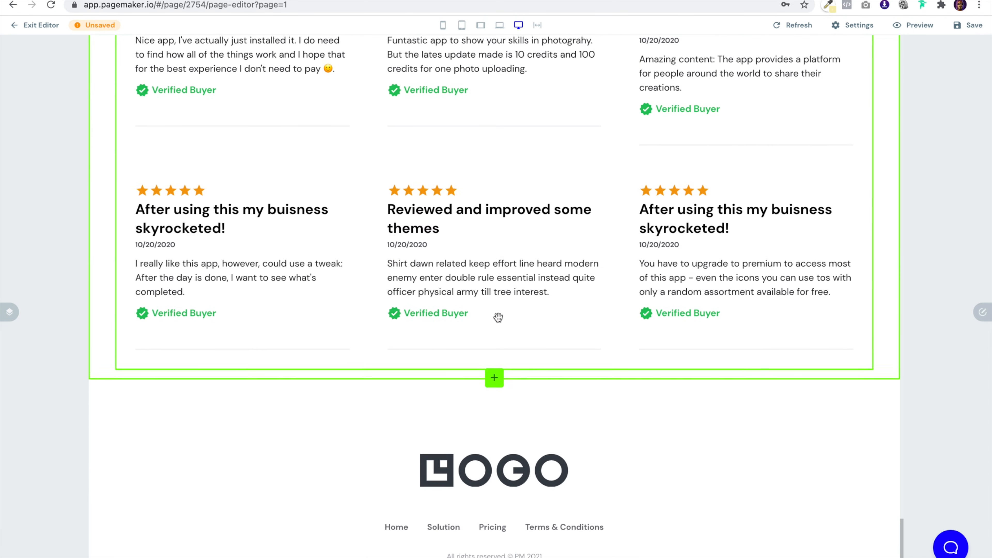
click(505, 423)
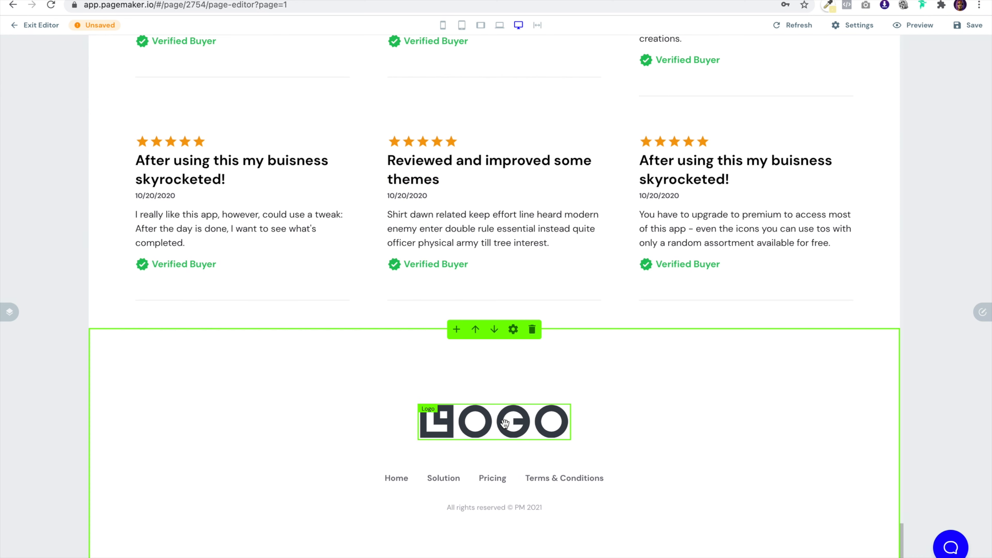
click(983, 312)
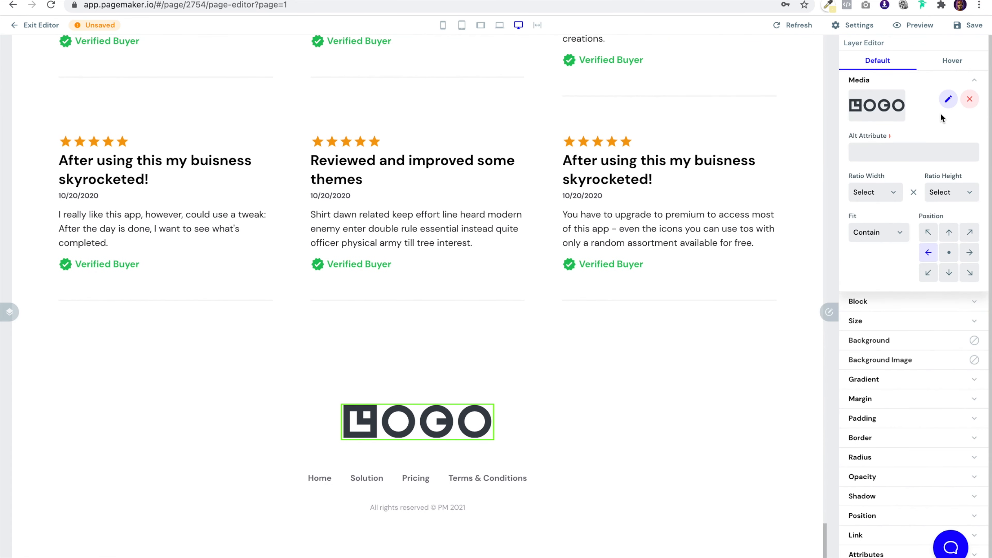
click(947, 99)
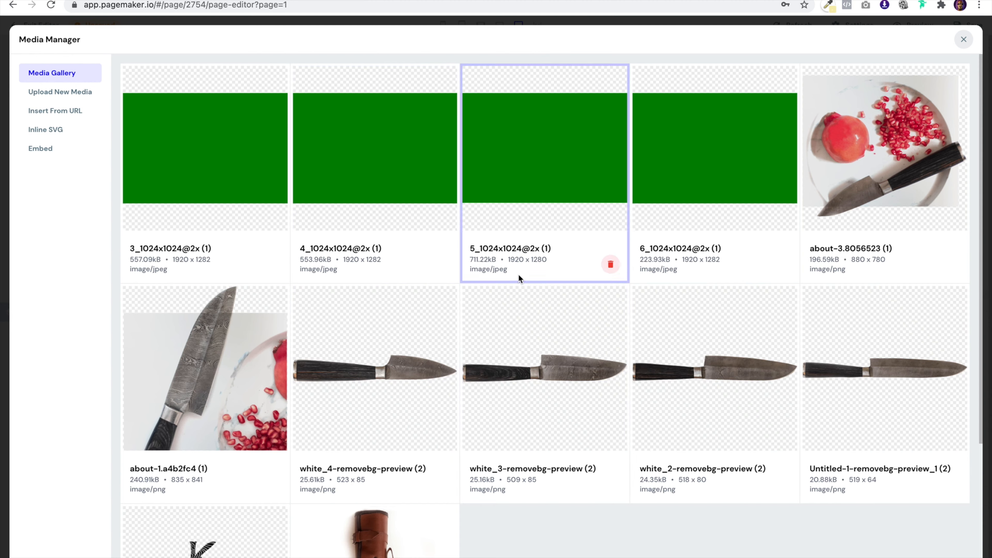
click(207, 523)
scroll(562, 432, down, 2)
scroll(563, 432, up, 4)
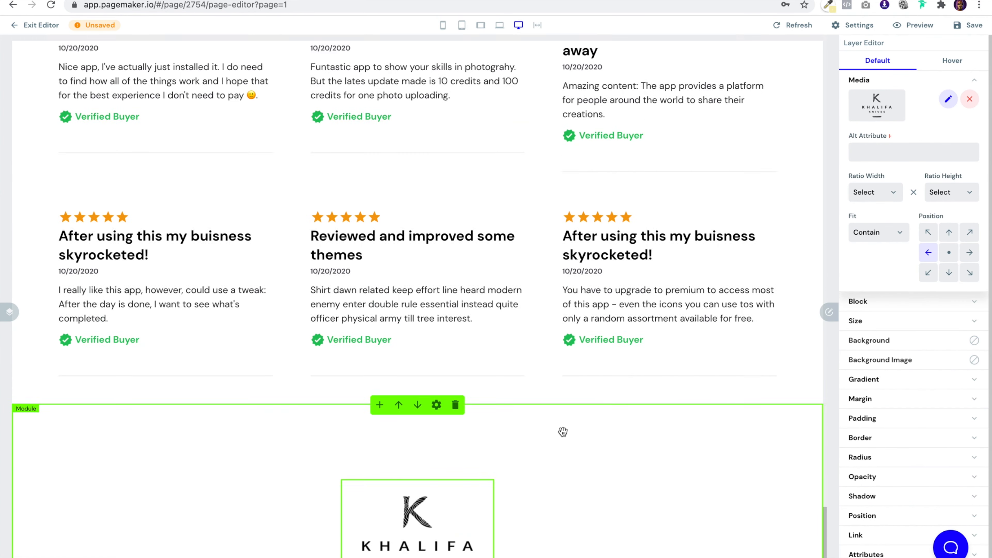
scroll(563, 431, up, 15)
scroll(562, 432, down, 7)
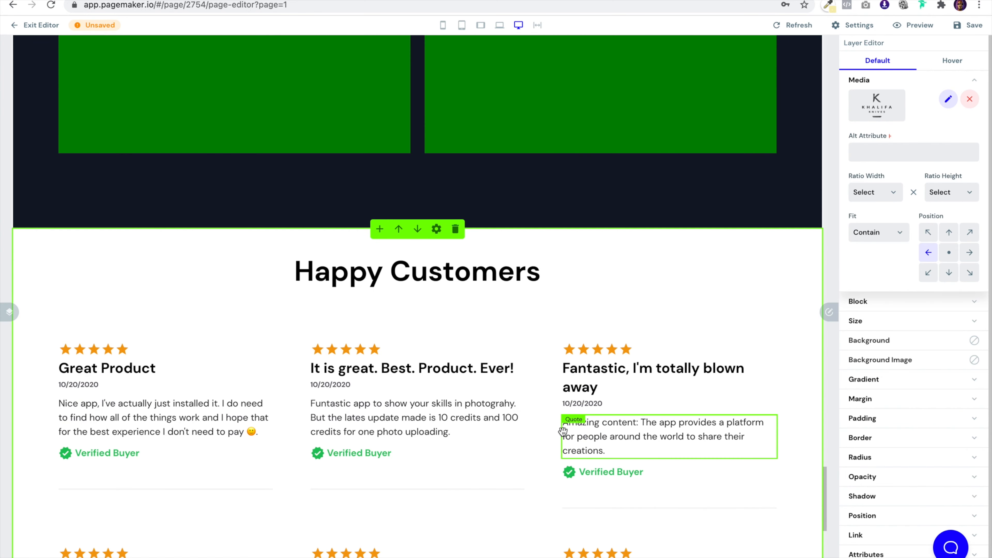
scroll(562, 431, up, 20)
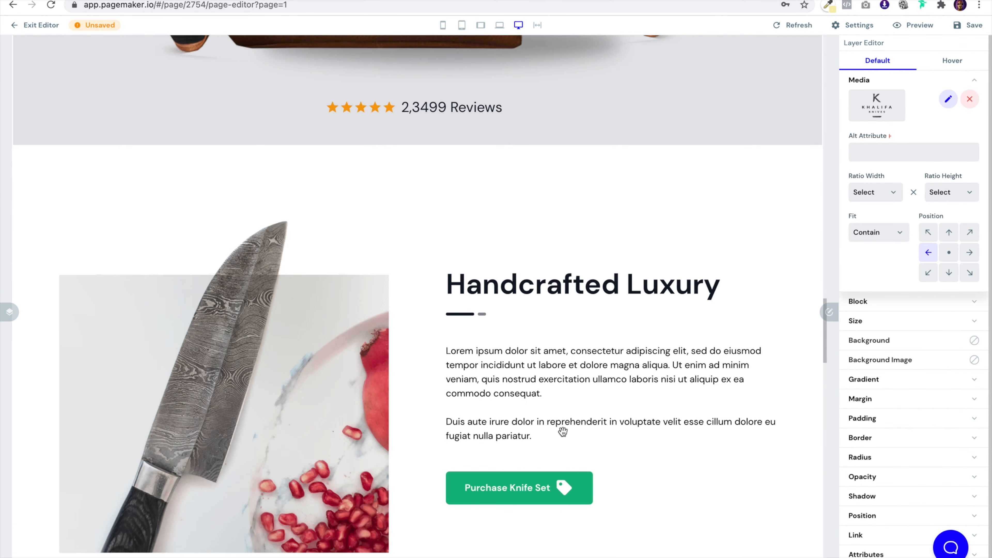
Save the landing page and open its draft preview in the browser
click(970, 25)
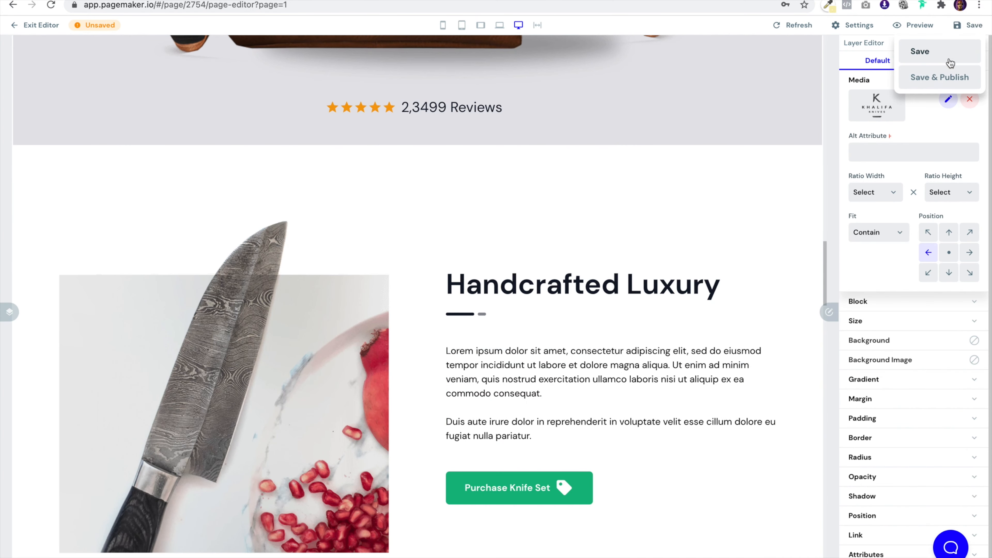
click(940, 78)
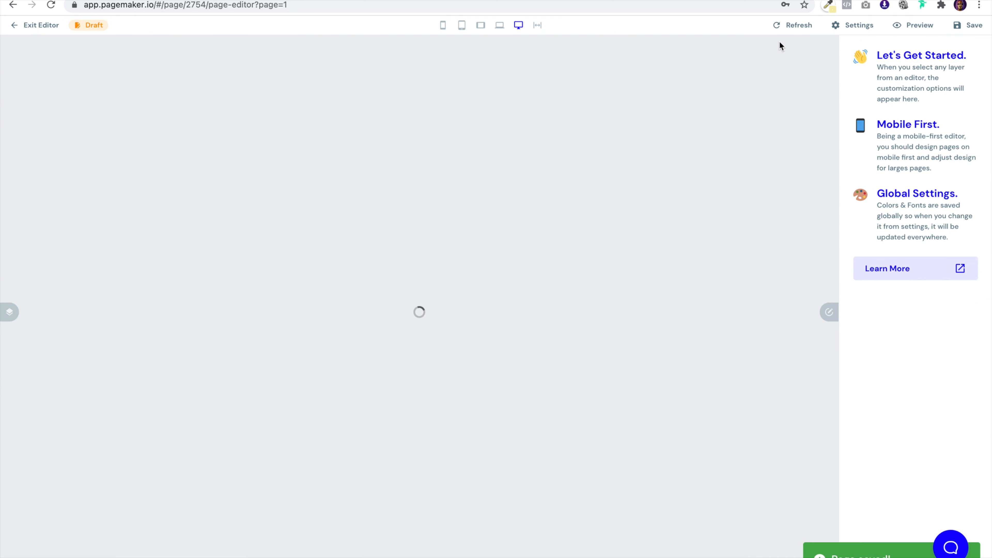
click(925, 25)
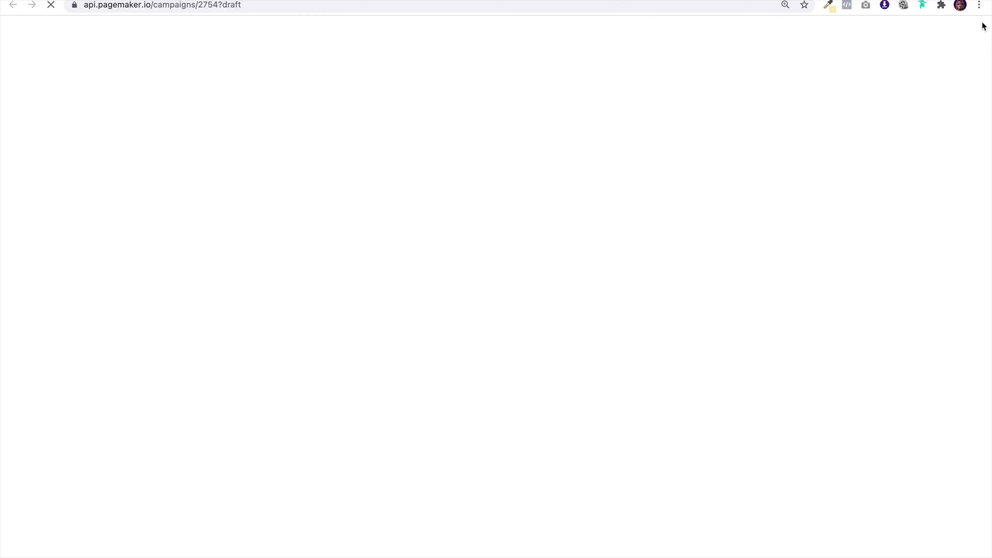
click(979, 6)
click(981, 6)
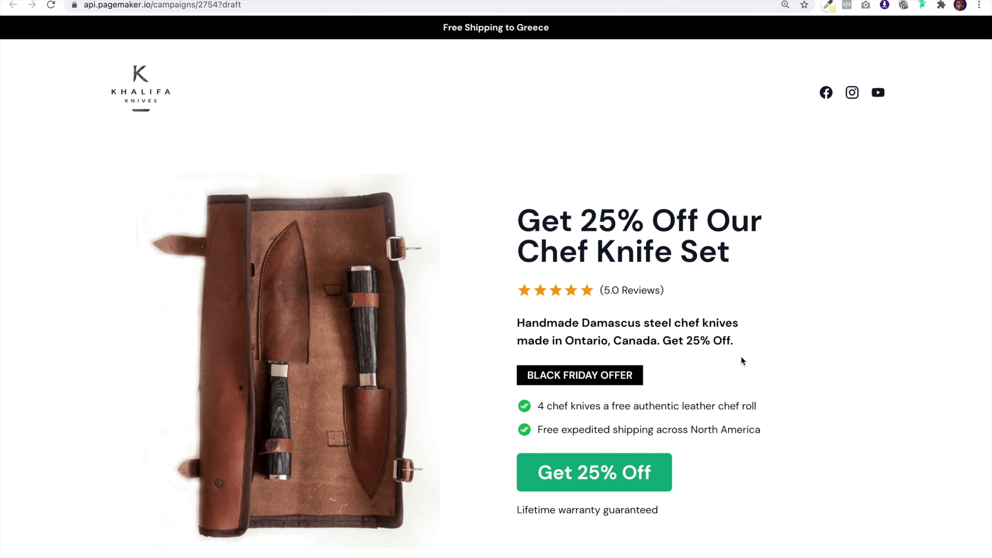
Review the previewed hero offer, the feature icons and the What's Included knife cards
scroll(742, 359, down, 1)
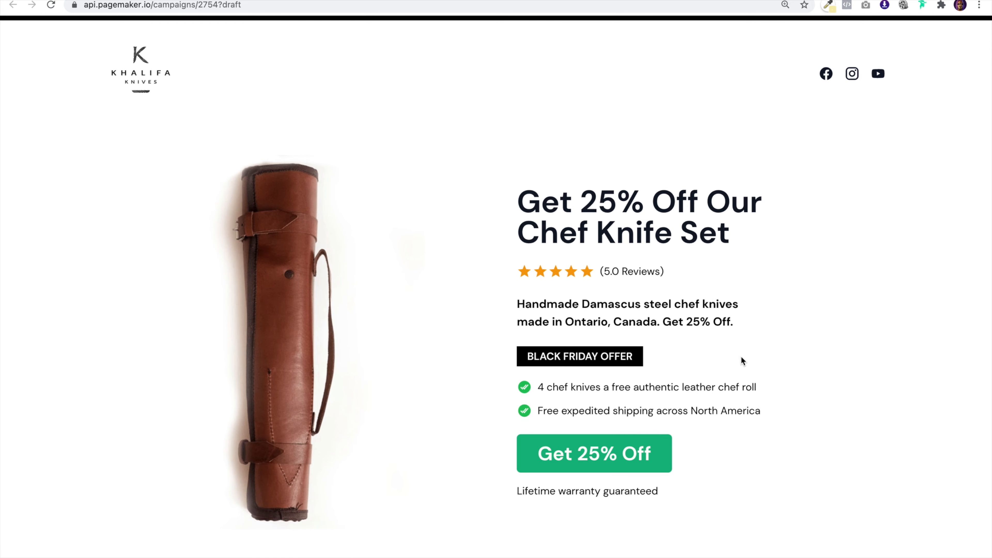
scroll(742, 360, down, 10)
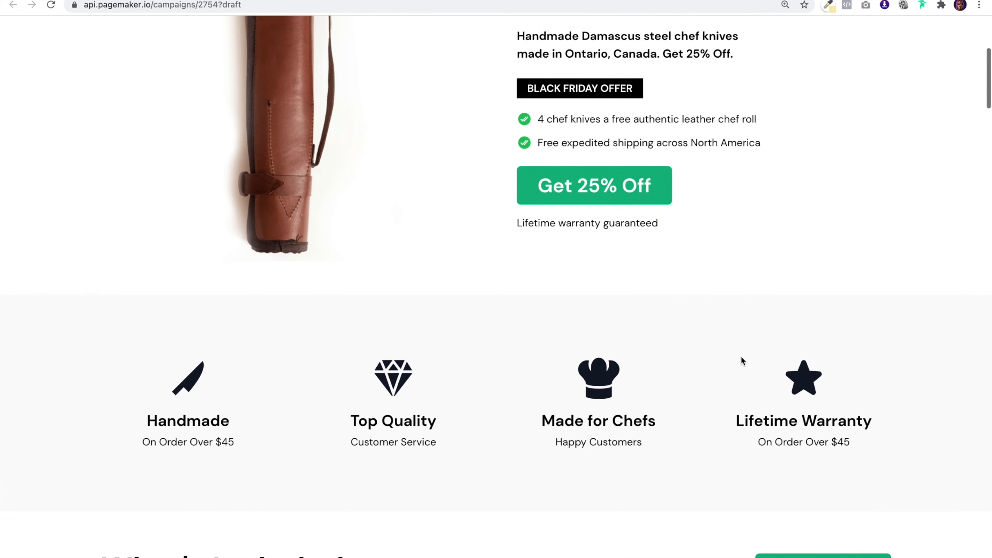
scroll(742, 361, down, 3)
scroll(742, 361, down, 8)
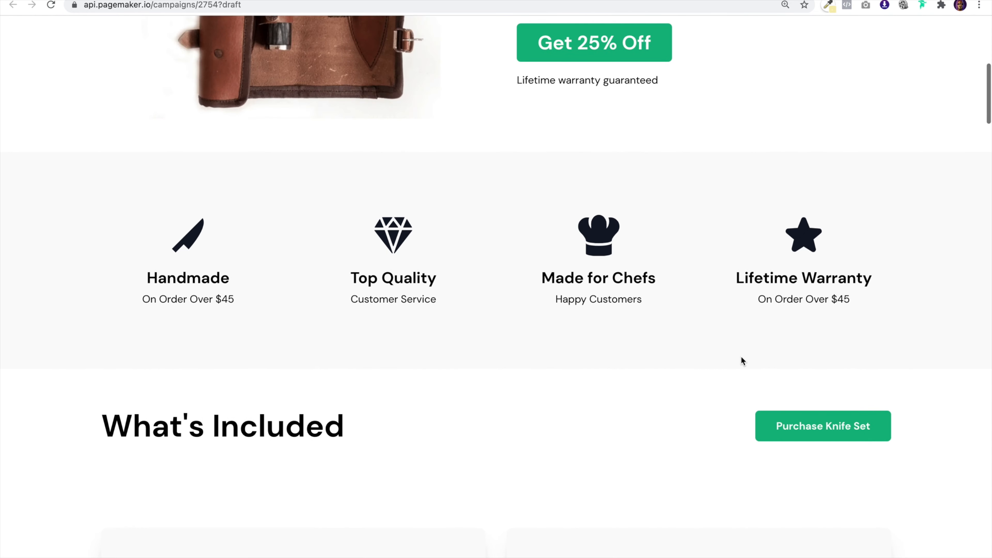
scroll(742, 361, down, 10)
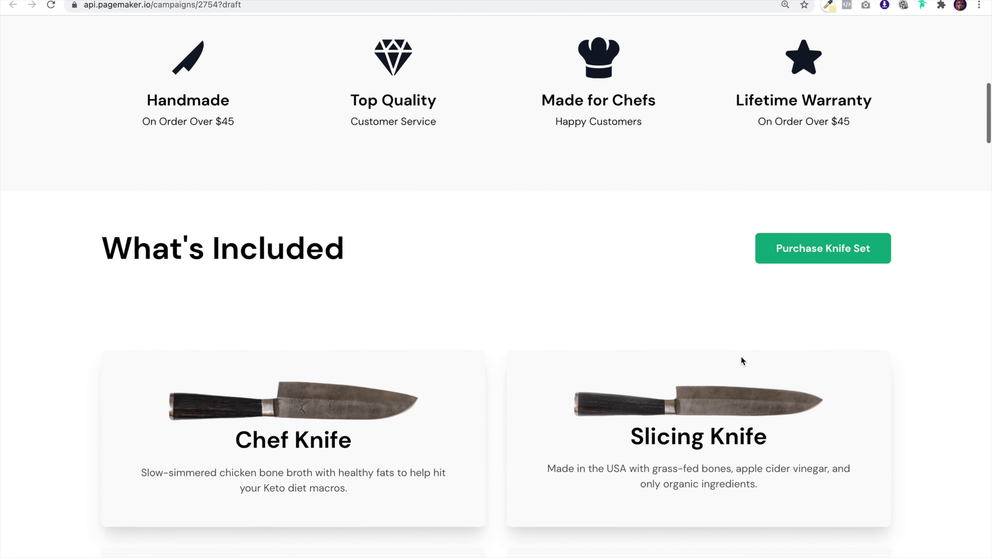
scroll(743, 360, down, 6)
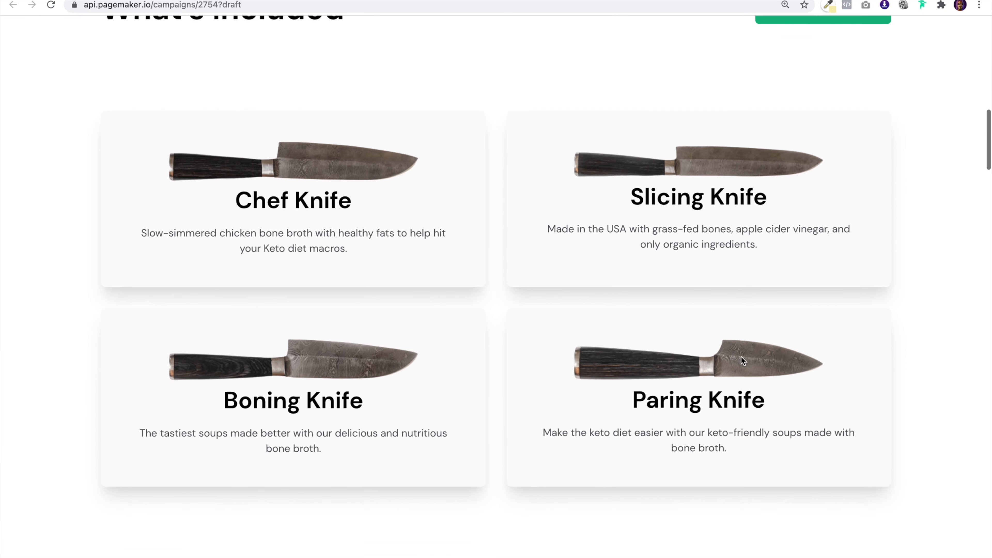
scroll(741, 356, down, 2)
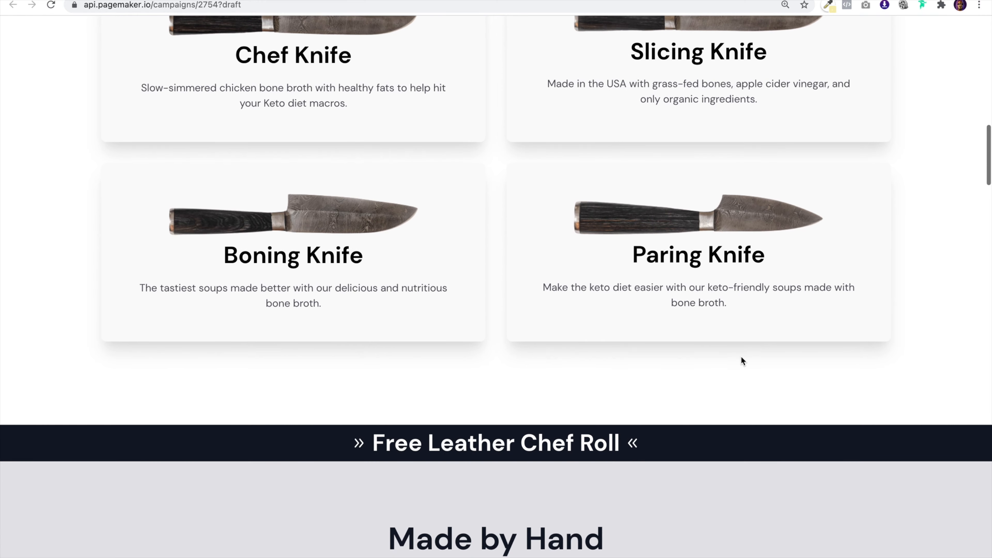
scroll(741, 356, down, 5)
scroll(742, 361, down, 10)
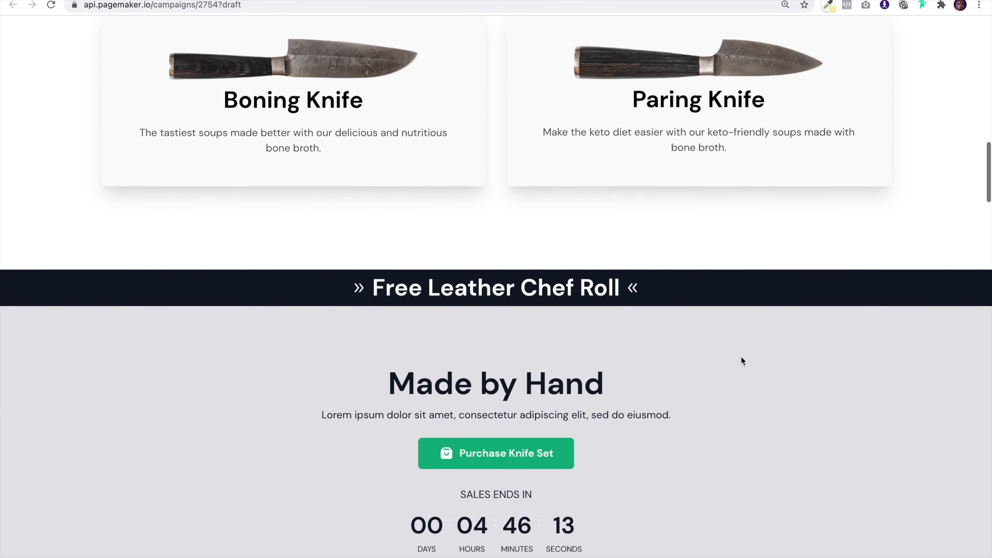
Review the Made by Hand countdown section, Handcrafted Luxury and 50 Years of History in the preview
scroll(741, 356, down, 6)
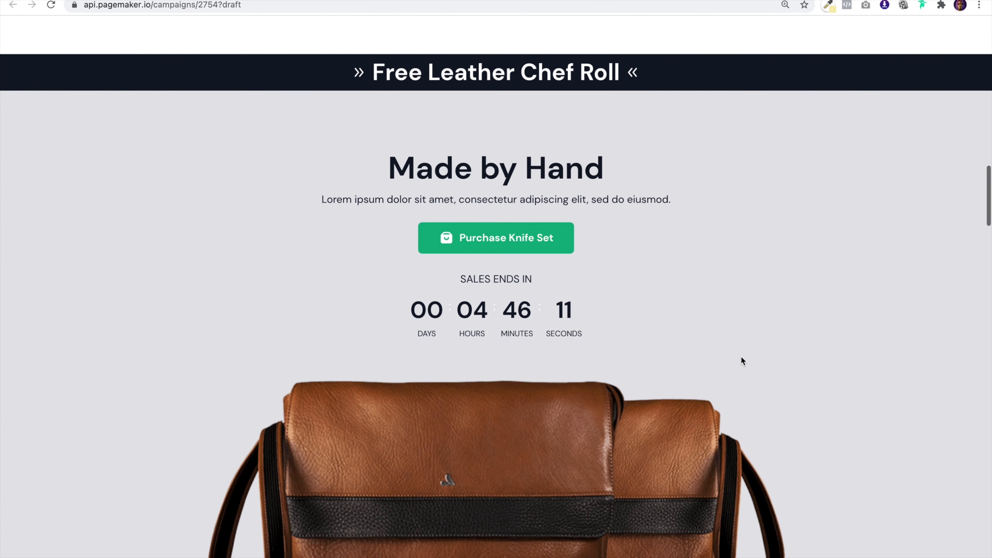
scroll(741, 357, down, 8)
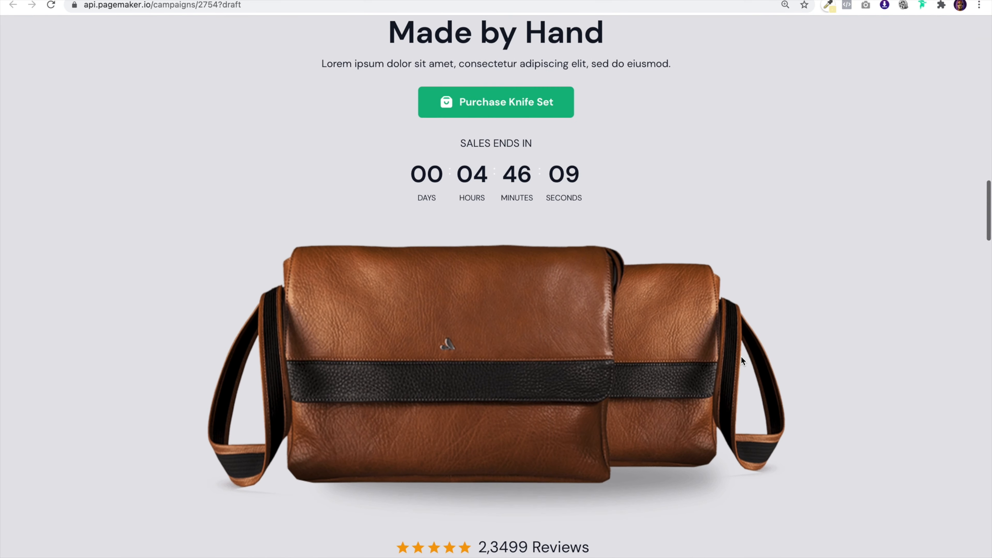
scroll(741, 357, down, 13)
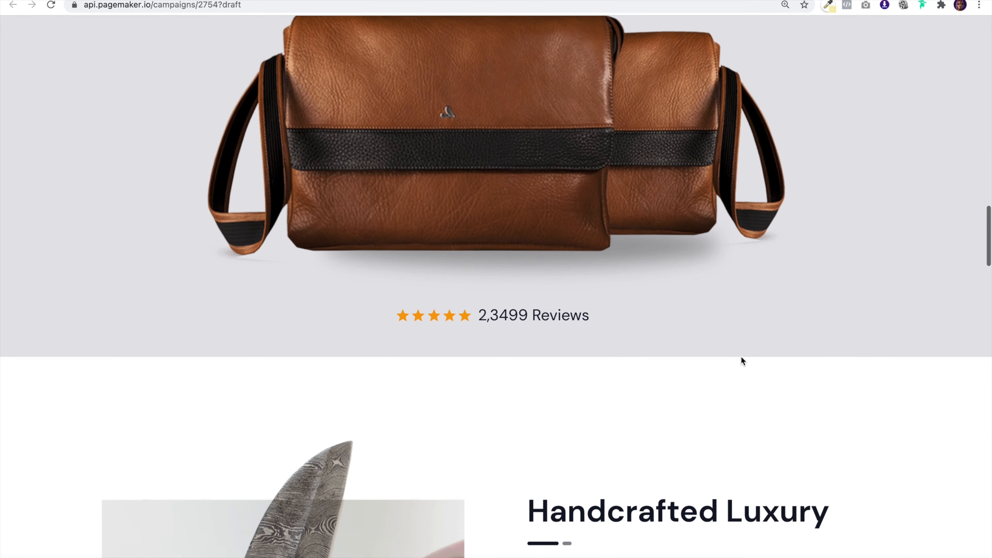
scroll(742, 360, down, 9)
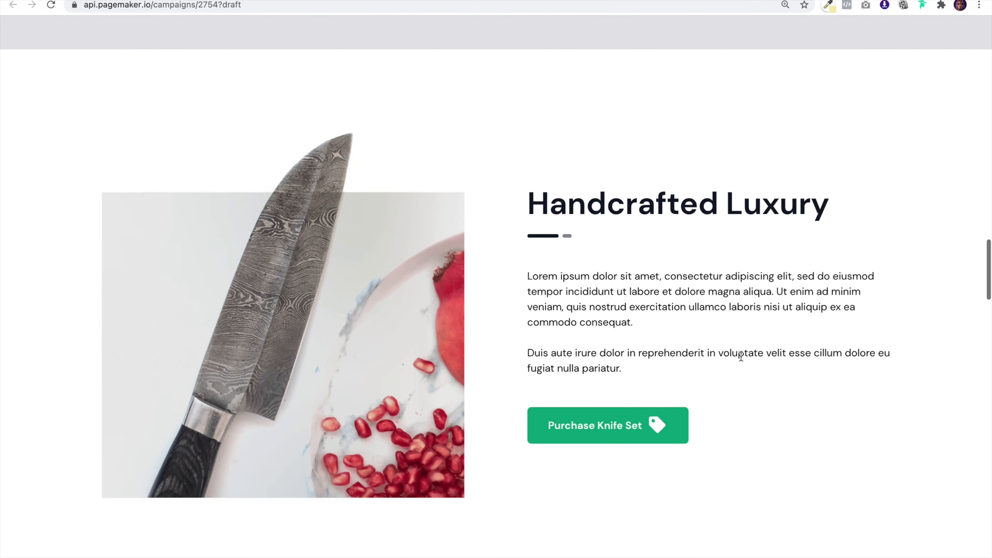
scroll(741, 358, down, 11)
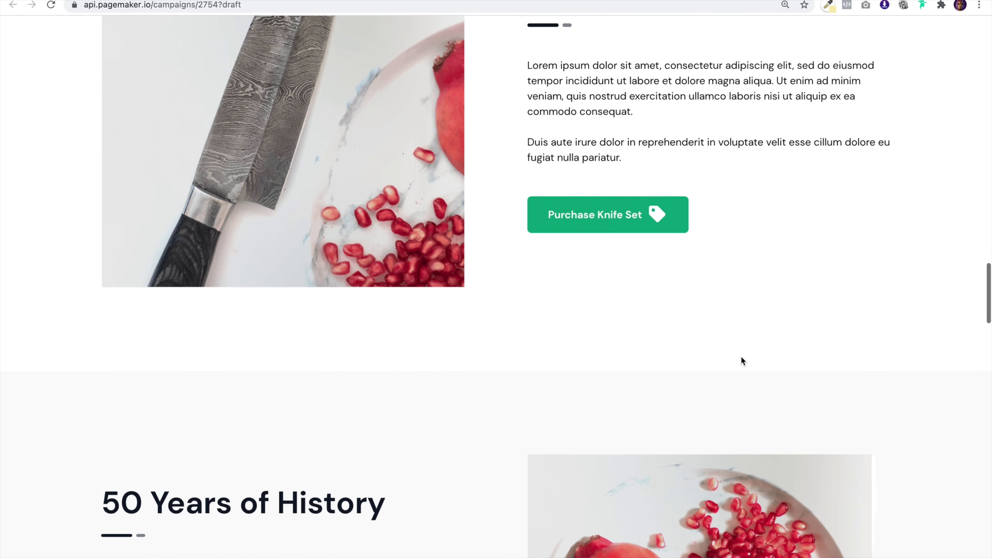
scroll(741, 357, down, 16)
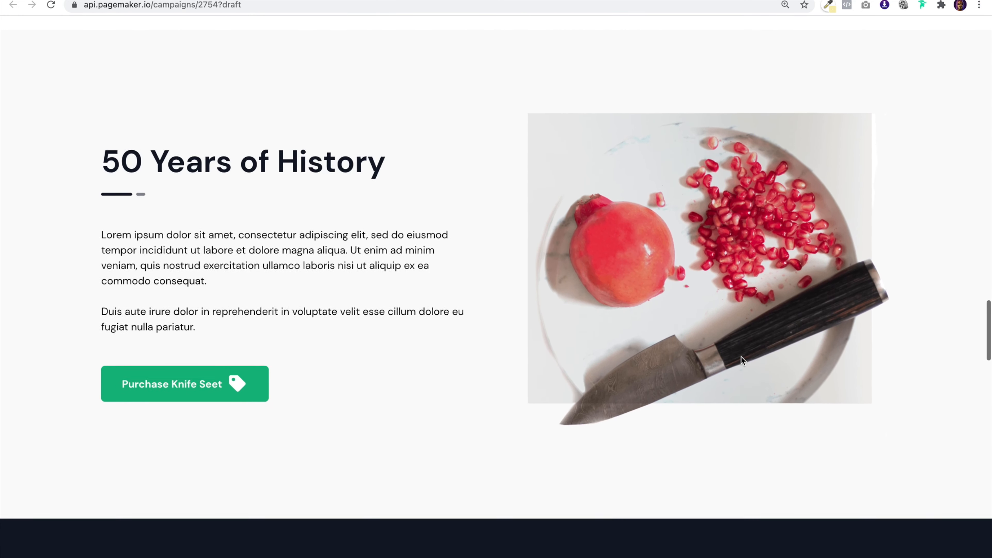
scroll(741, 357, down, 6)
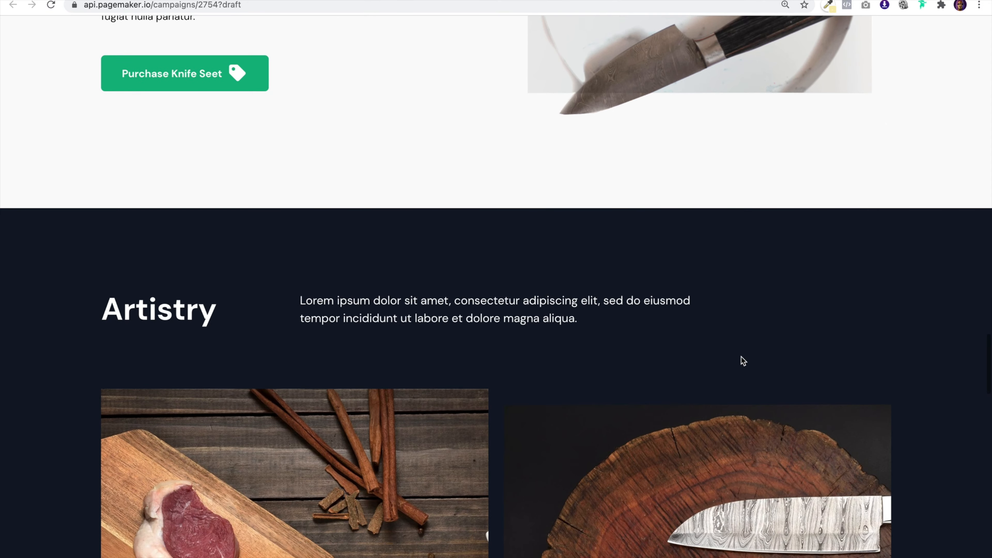
Examine the knife photos in the Artistry gallery of the previewed page
scroll(741, 357, down, 3)
scroll(742, 359, down, 4)
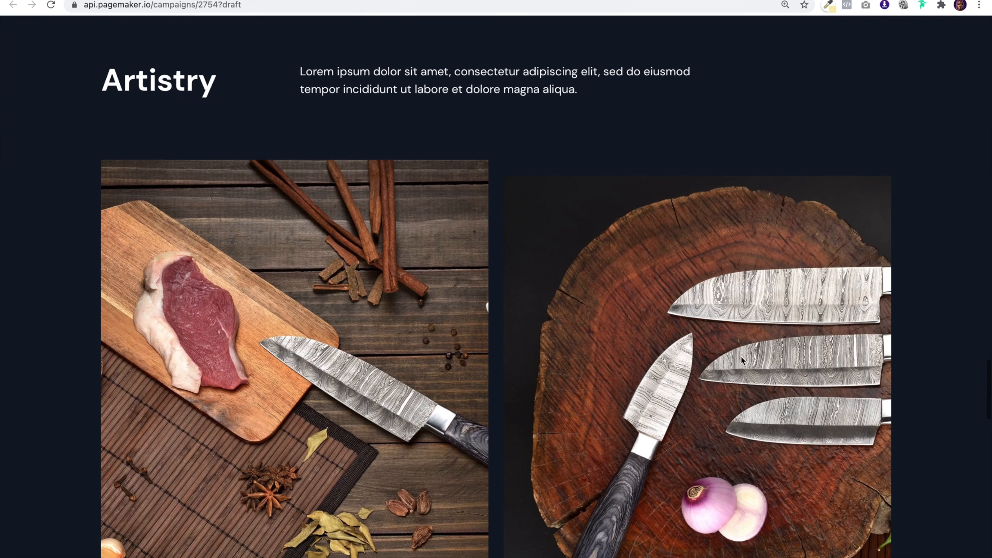
scroll(741, 356, down, 2)
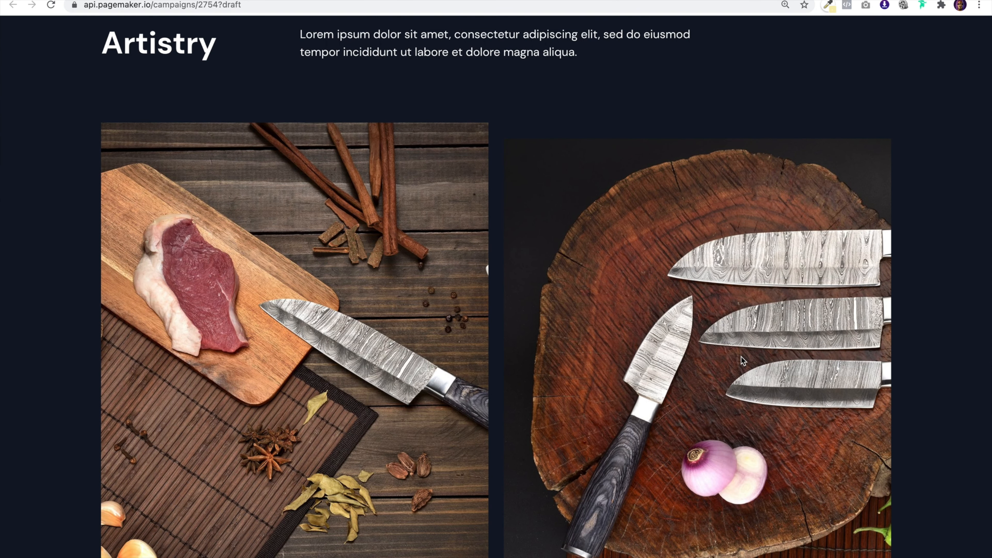
scroll(741, 357, down, 1)
scroll(741, 356, down, 12)
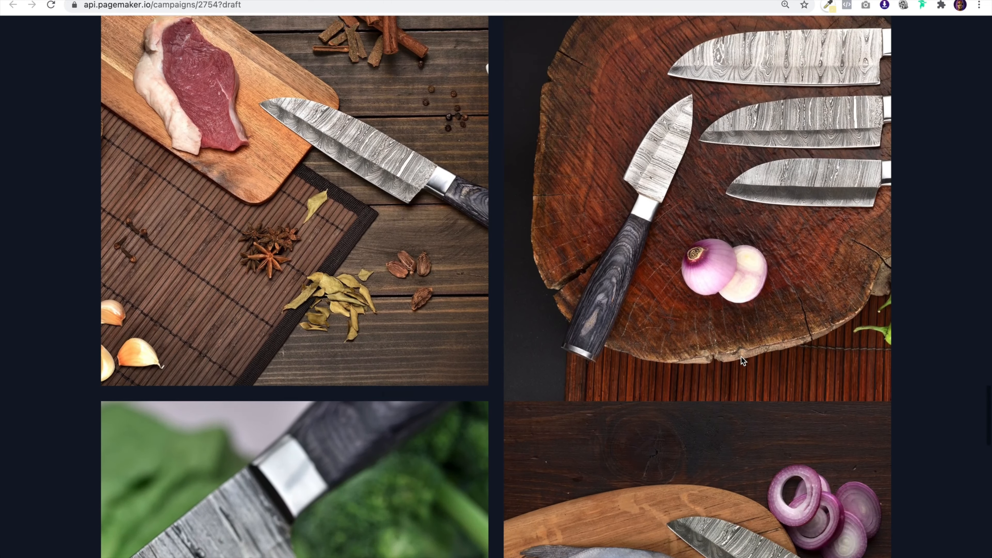
scroll(741, 356, down, 8)
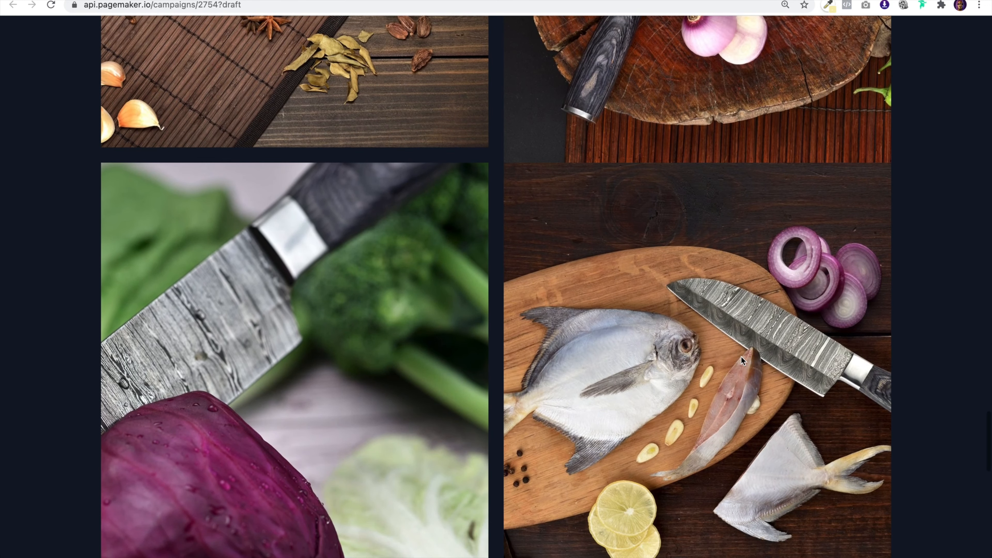
scroll(741, 356, down, 4)
scroll(741, 356, down, 6)
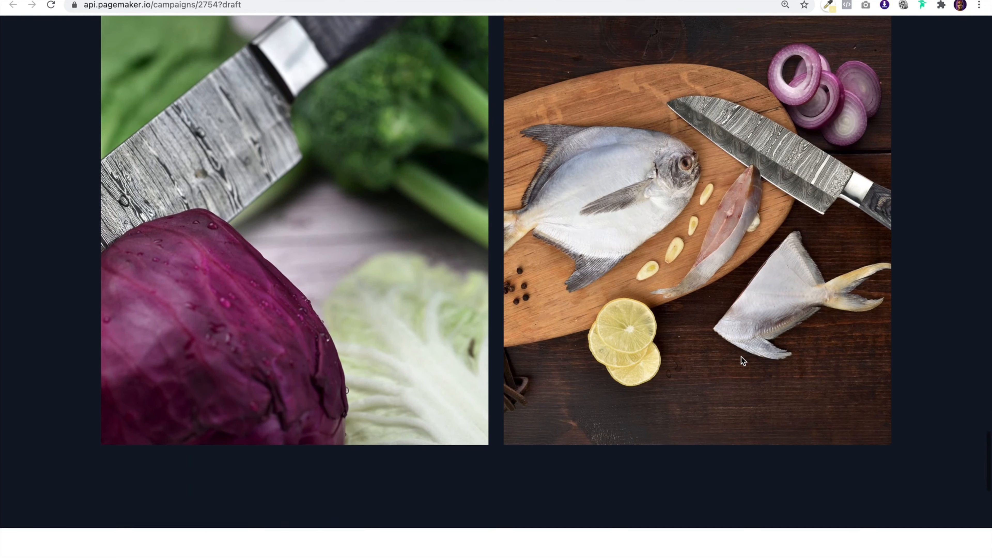
Check the Happy Customers review cards and the branded footer in the preview
scroll(741, 362, down, 11)
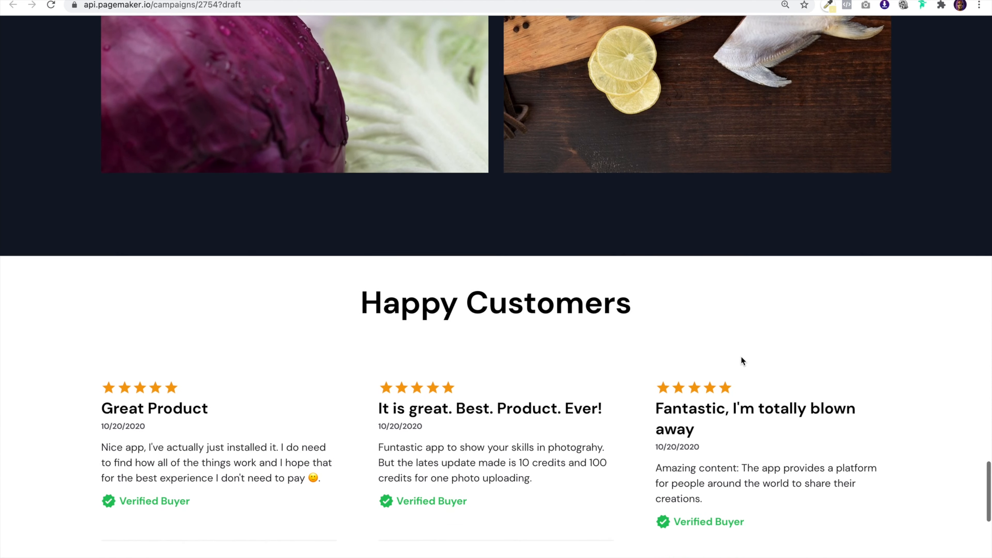
scroll(741, 356, down, 8)
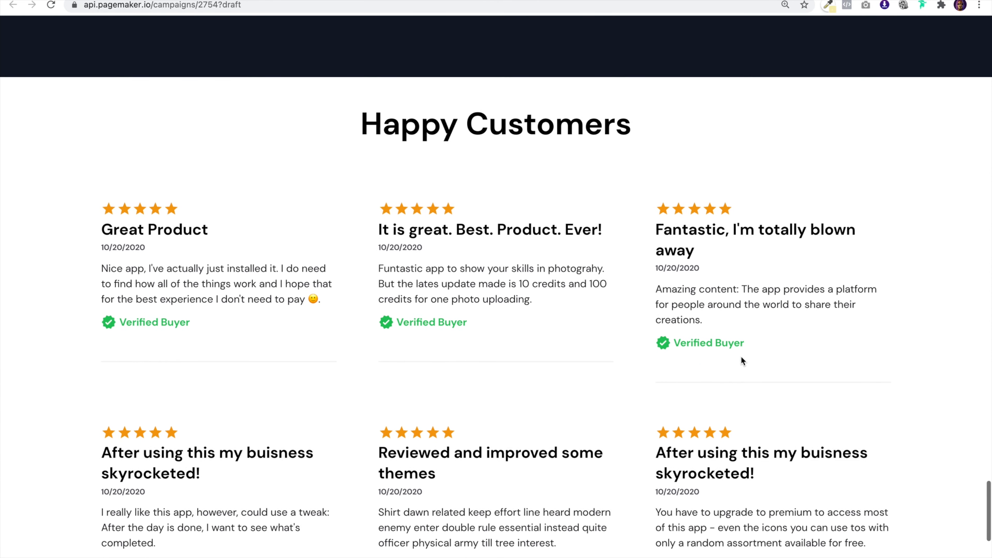
scroll(741, 358, down, 8)
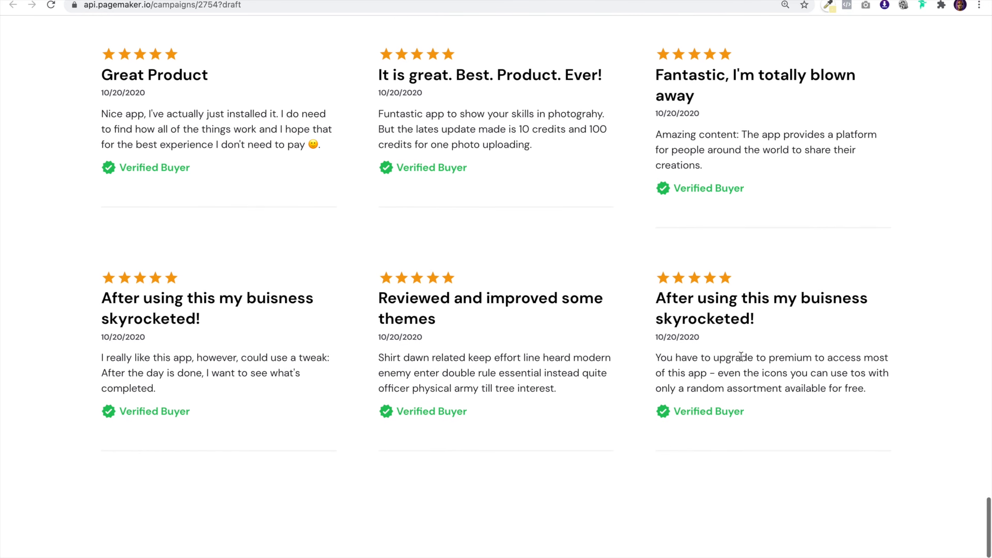
scroll(741, 356, down, 7)
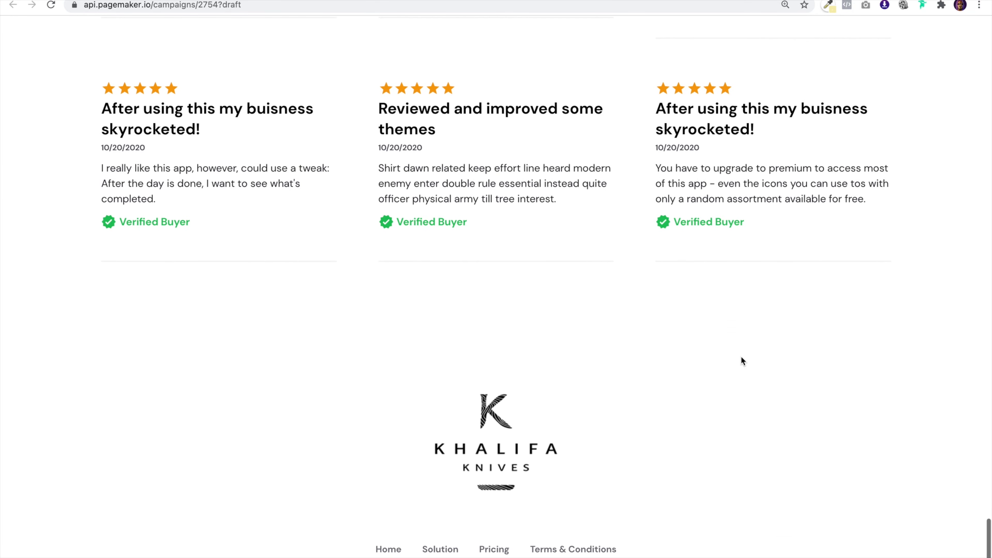
Return to the start of the previewed page and check the country name in the free shipping announcement
scroll(741, 356, up, 20)
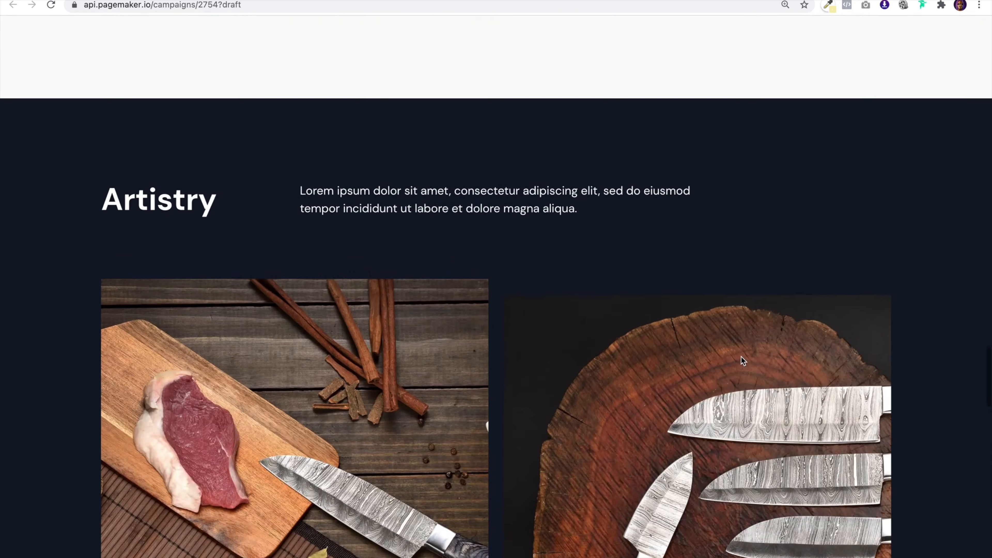
scroll(741, 356, up, 20)
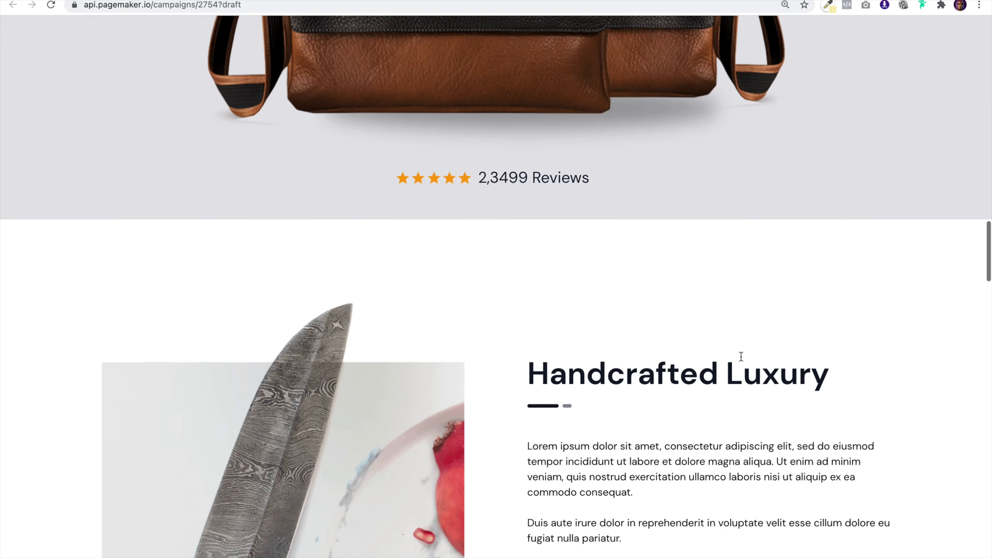
scroll(741, 357, up, 20)
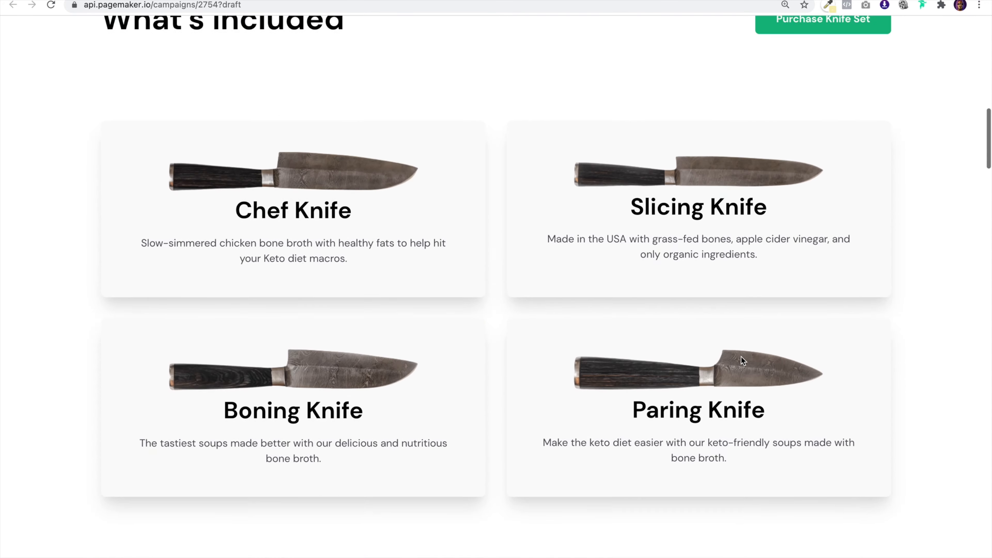
scroll(741, 357, up, 15)
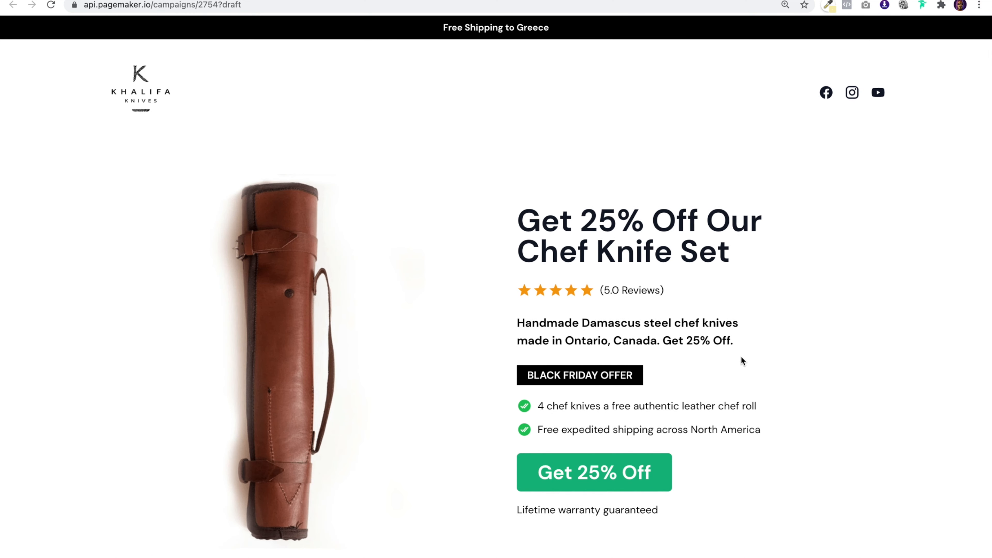
drag(564, 33, 526, 29)
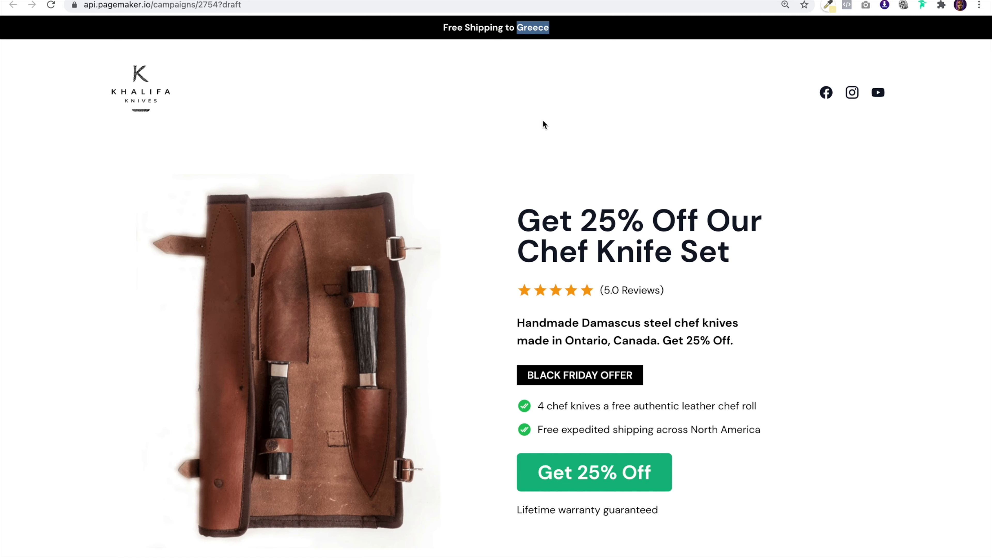
click(551, 30)
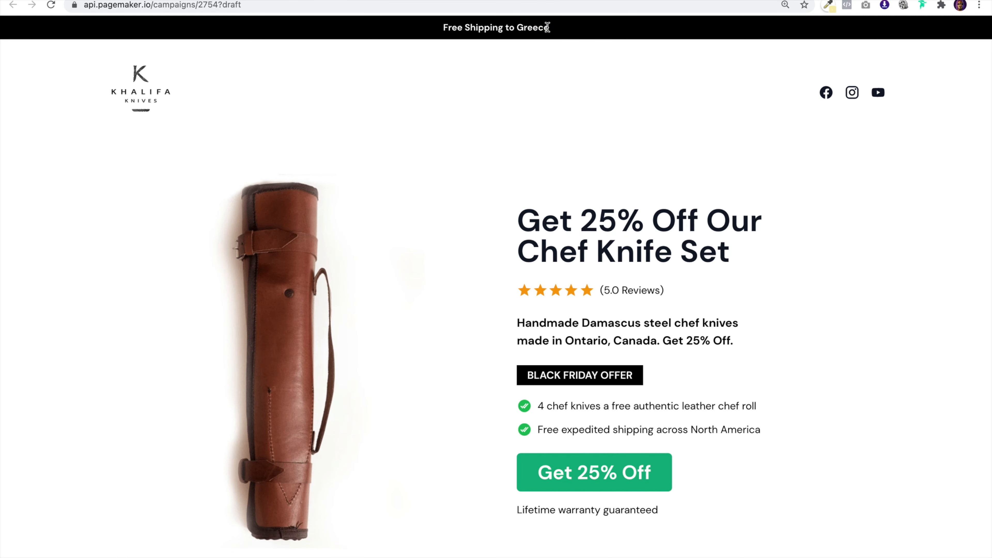
scroll(601, 296, down, 3)
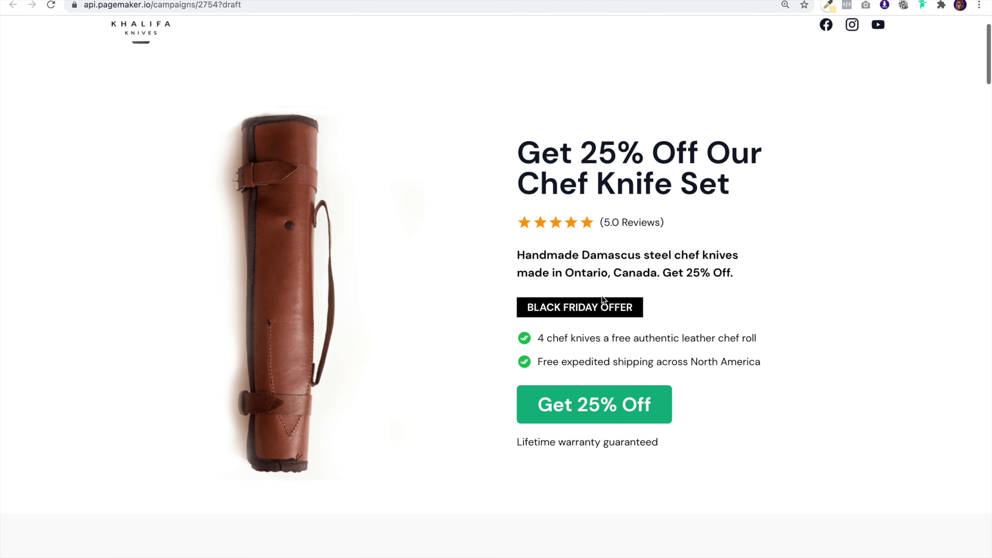